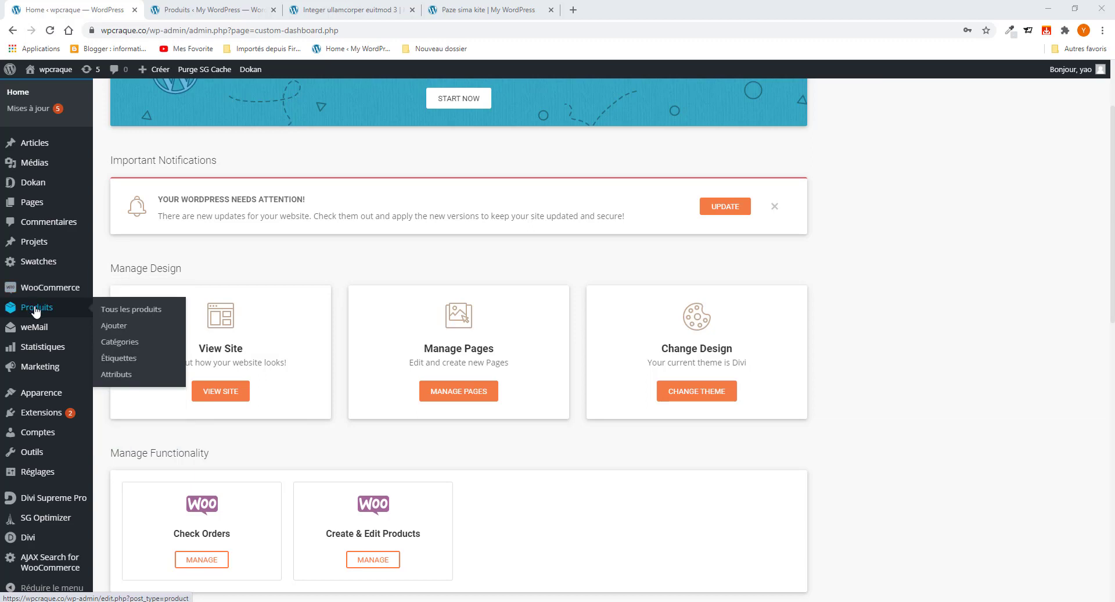
Step: Start a new WooCommerce product from the product list and dismiss the product name guide
left_click(112, 311)
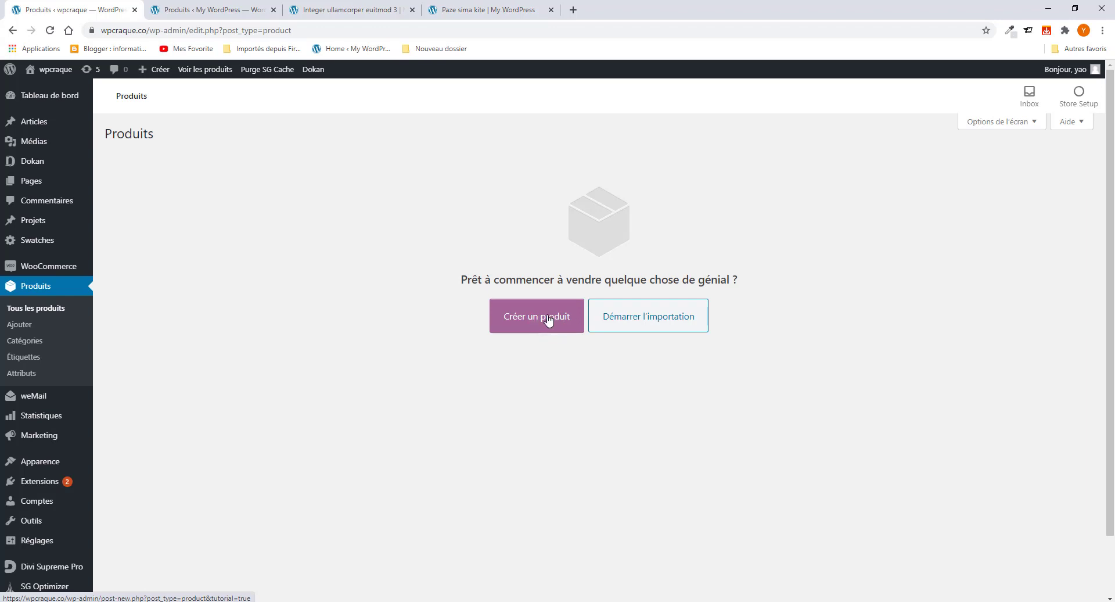
left_click(548, 320)
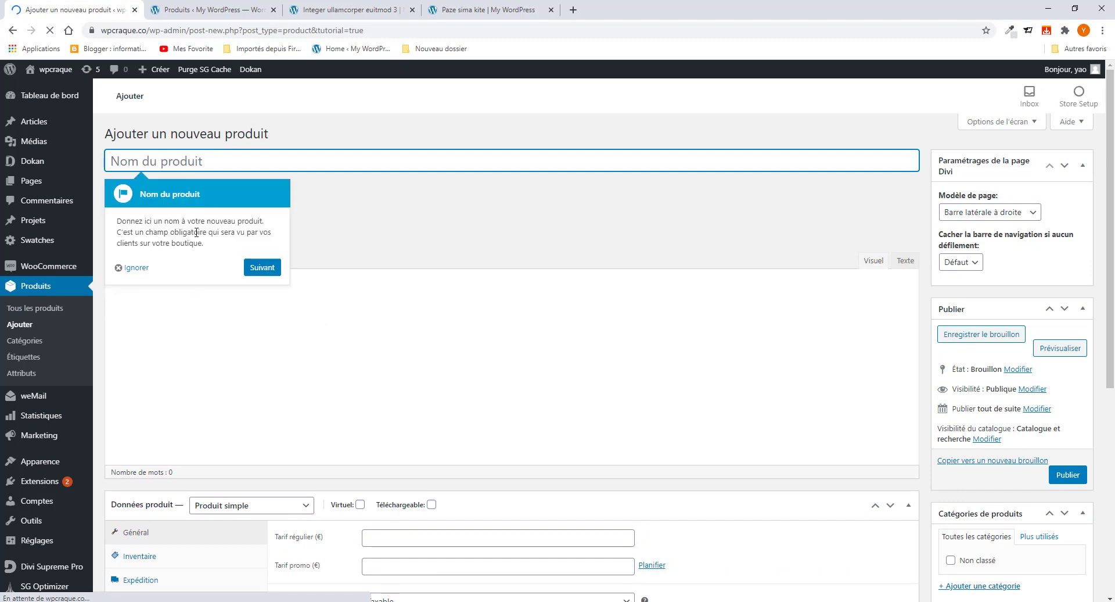
left_click(129, 268)
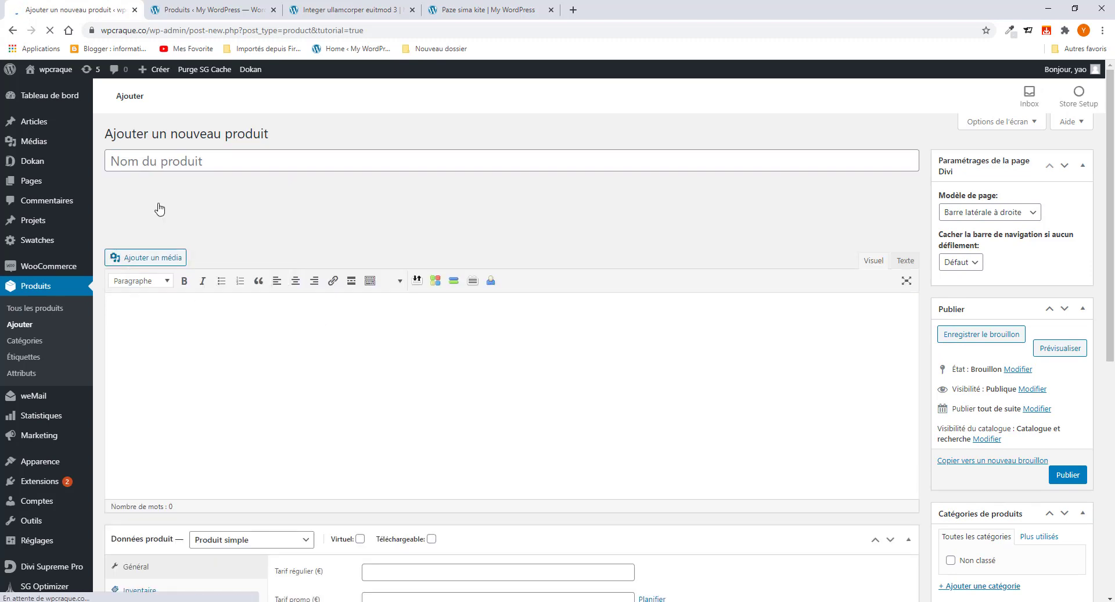
Step: Copy the title "Integer ullamcorper euitmod 3" from the reference product page and use it as the new product's name
left_click(353, 10)
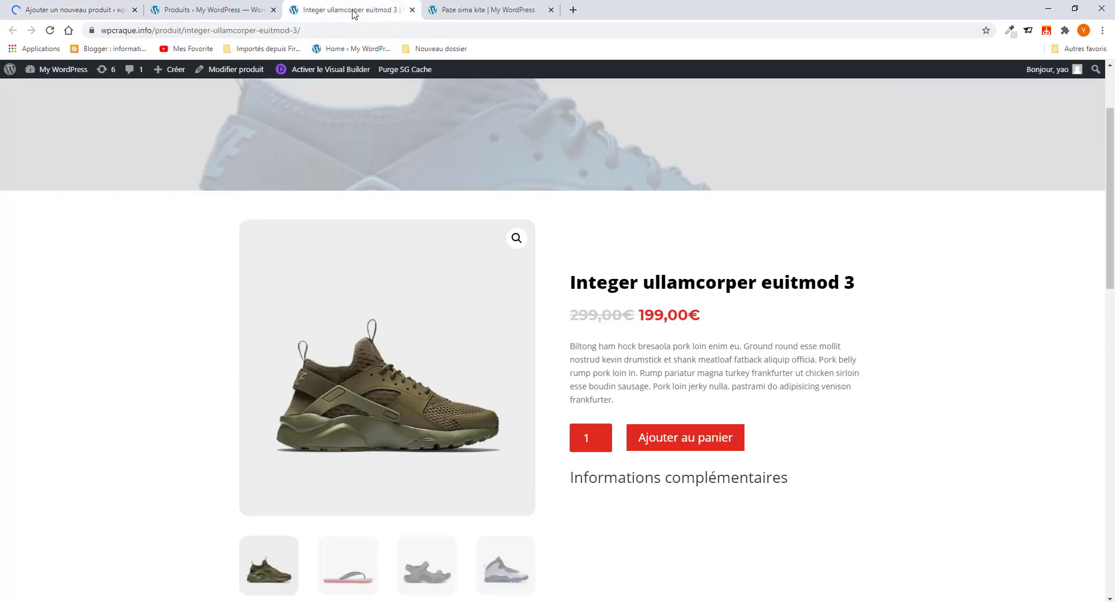
scroll(498, 248, "down", 2)
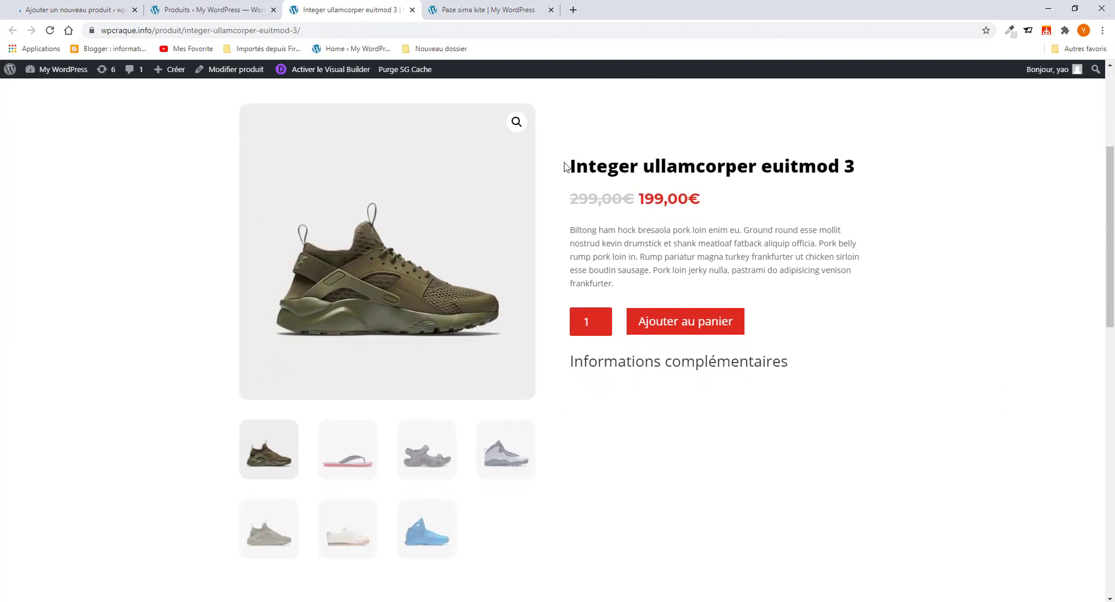
left_click_drag(564, 167, 868, 164)
right_click(764, 162)
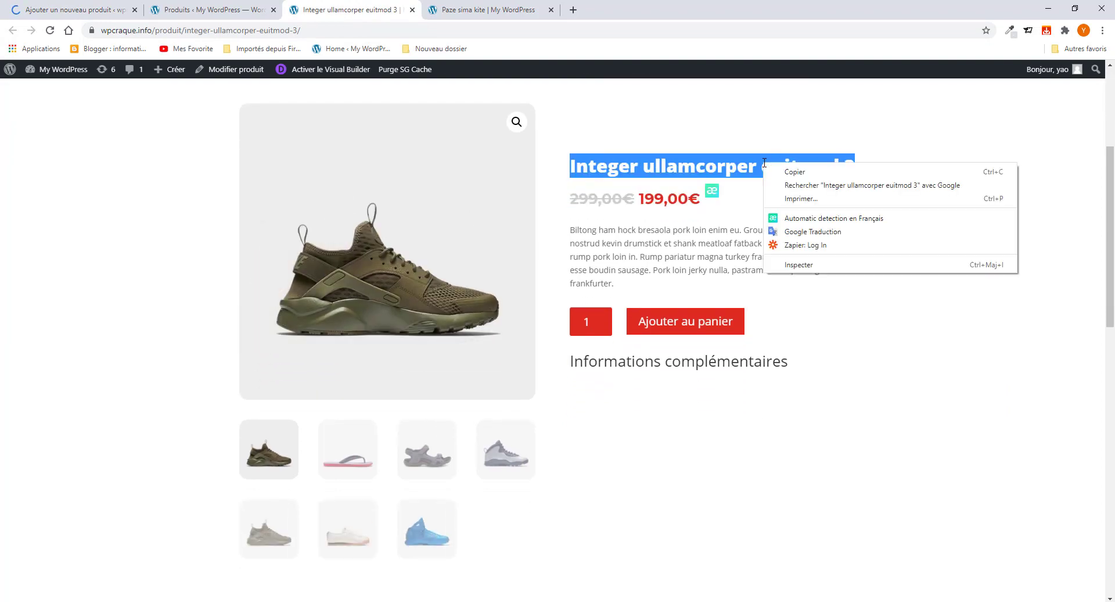
left_click(795, 172)
left_click(174, 10)
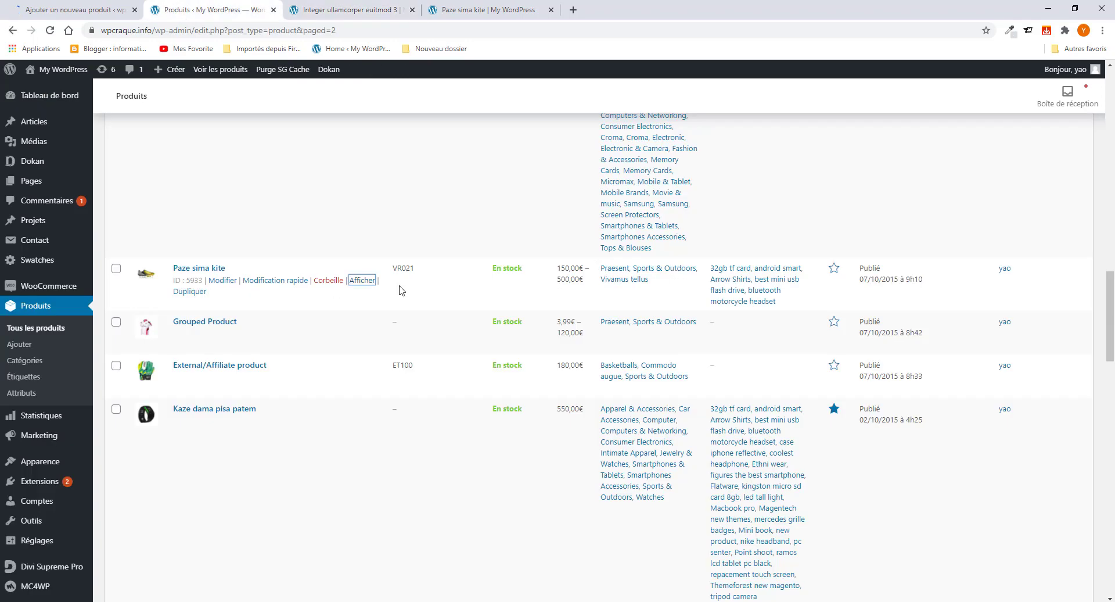
left_click(61, 10)
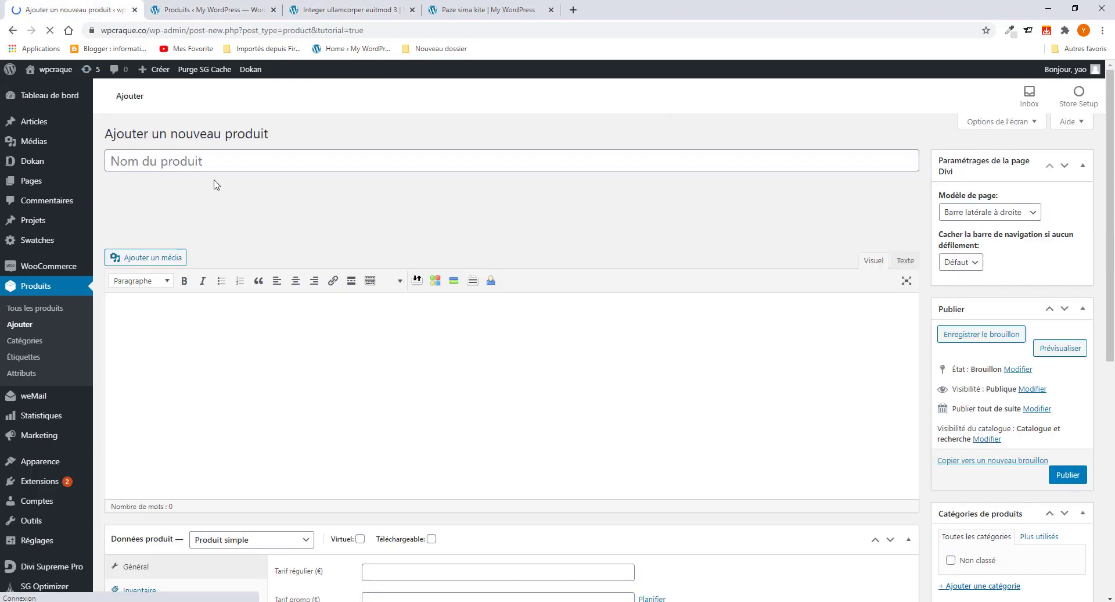
left_click(213, 156)
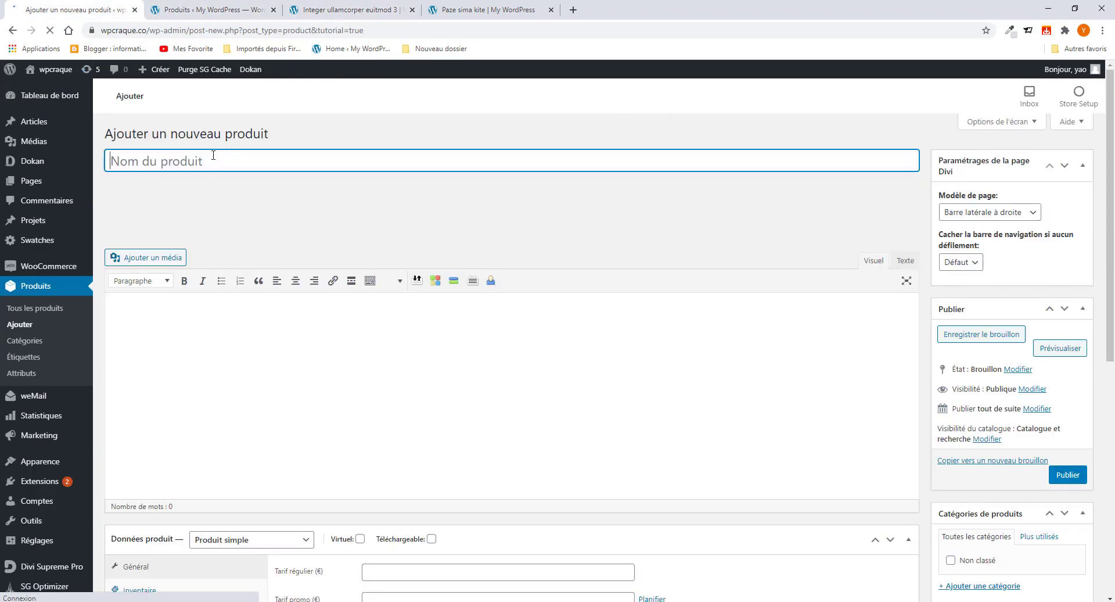
key("ctrl+v")
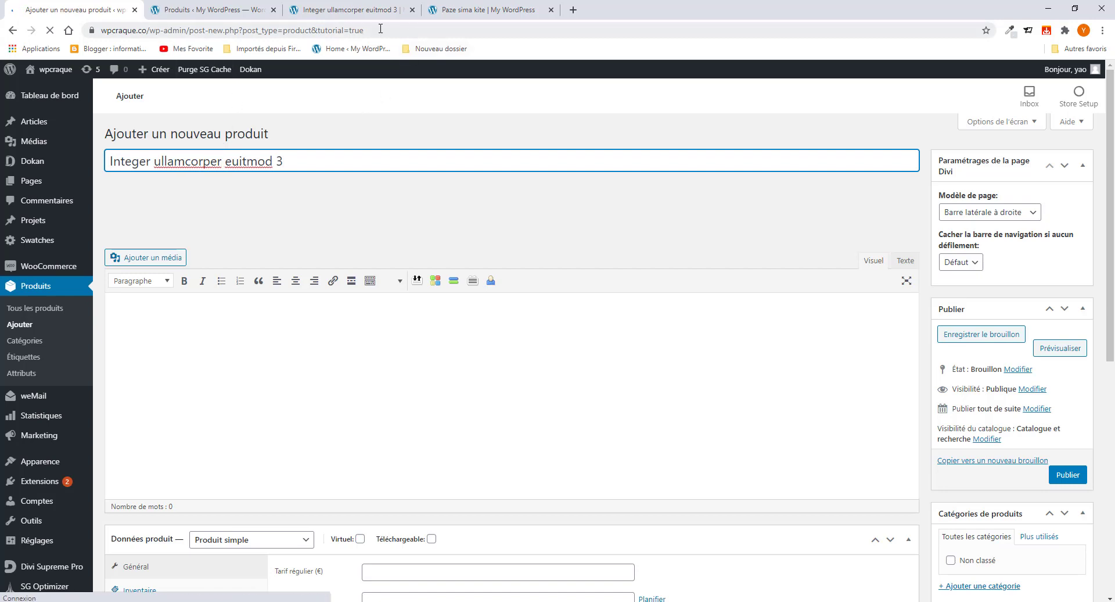
Step: Copy the "Biltong ham hock" paragraph from the reference product page into the new product's short description
left_click(350, 14)
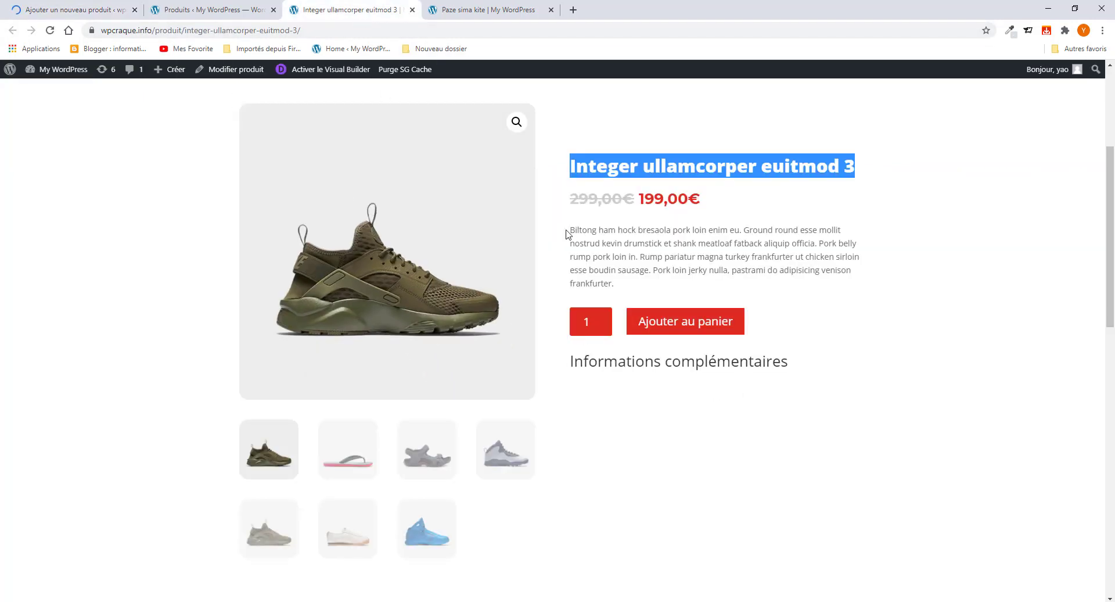
left_click_drag(568, 230, 660, 281)
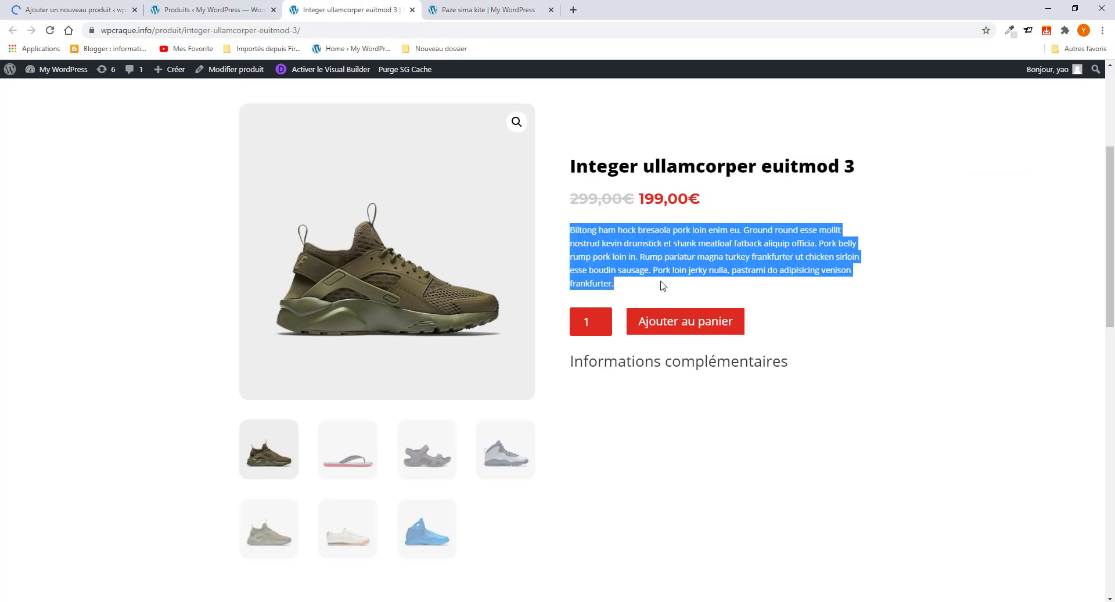
right_click(656, 265)
left_click(691, 273)
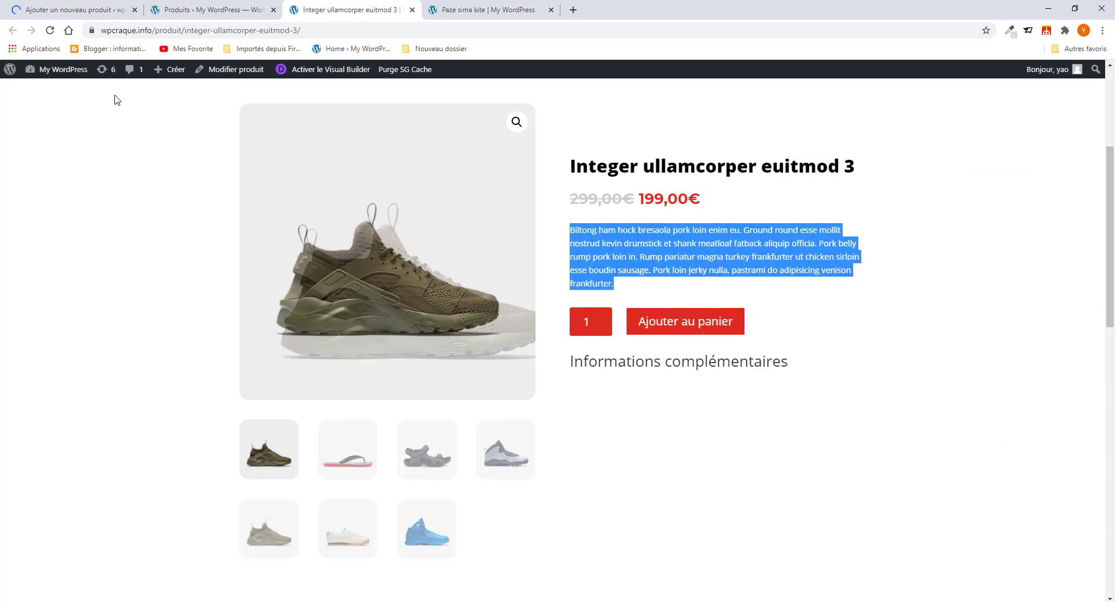
left_click(76, 9)
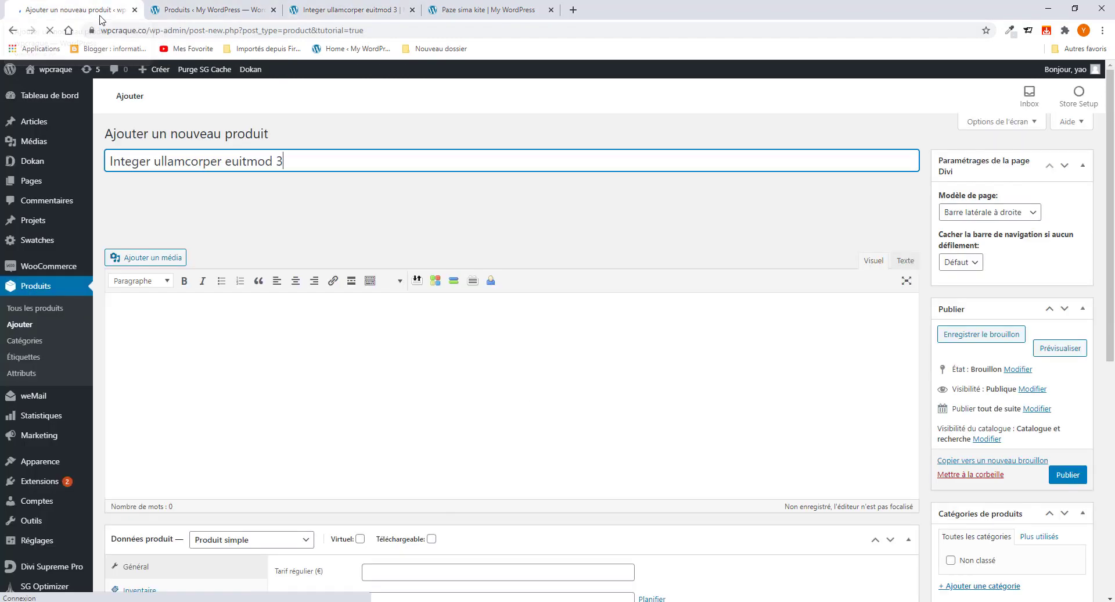
scroll(338, 329, "down", 5)
scroll(338, 331, "down", 3)
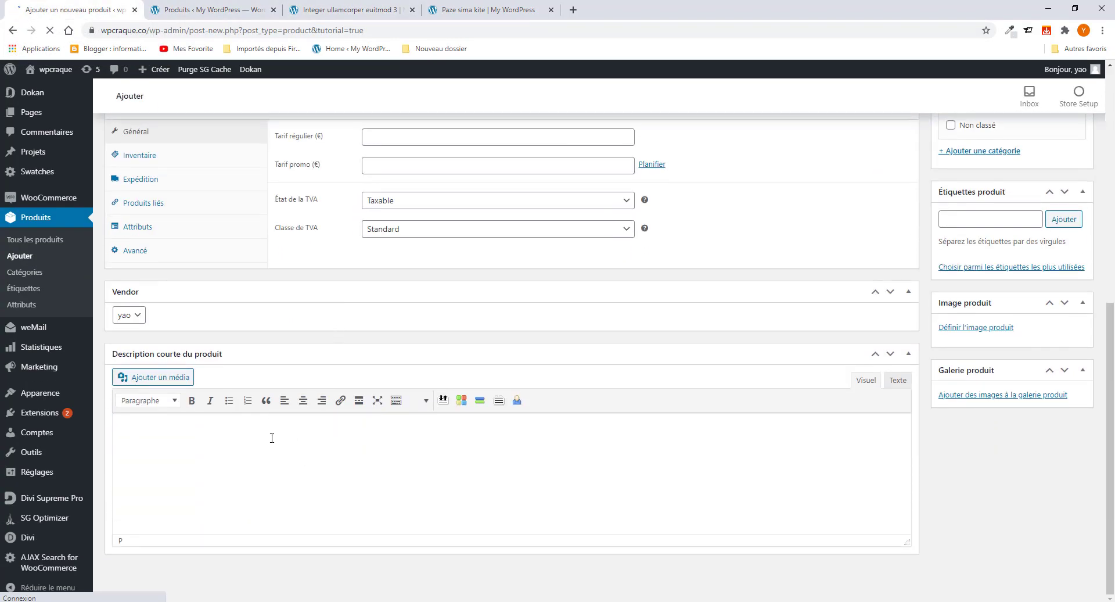
key("ctrl+v")
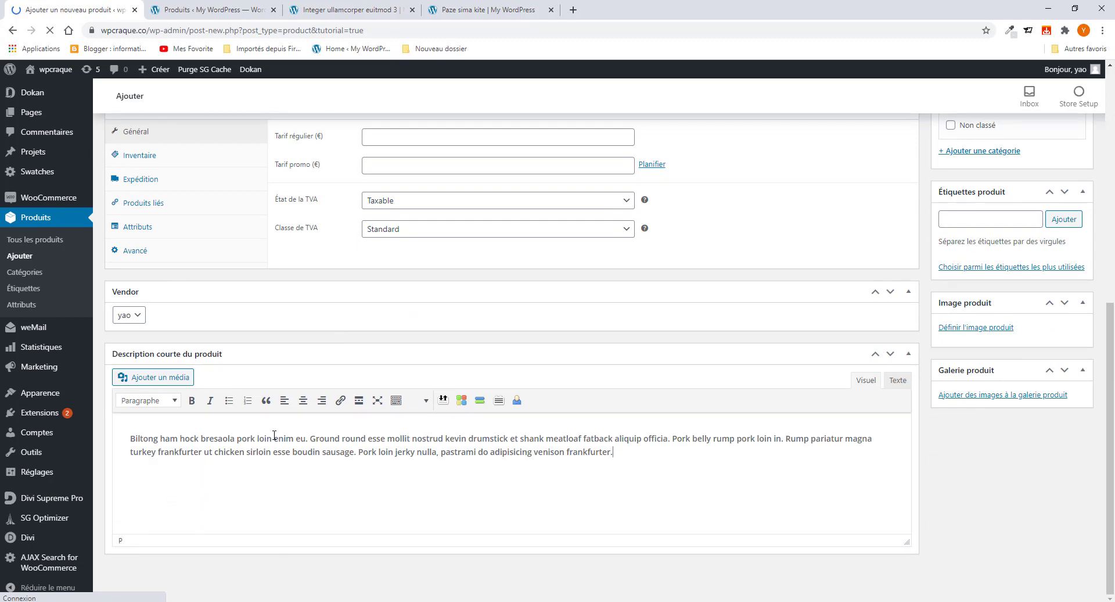
Step: Compare the new product form with the reference product page, examining its description area, related products and prices
scroll(274, 436, "up", 8)
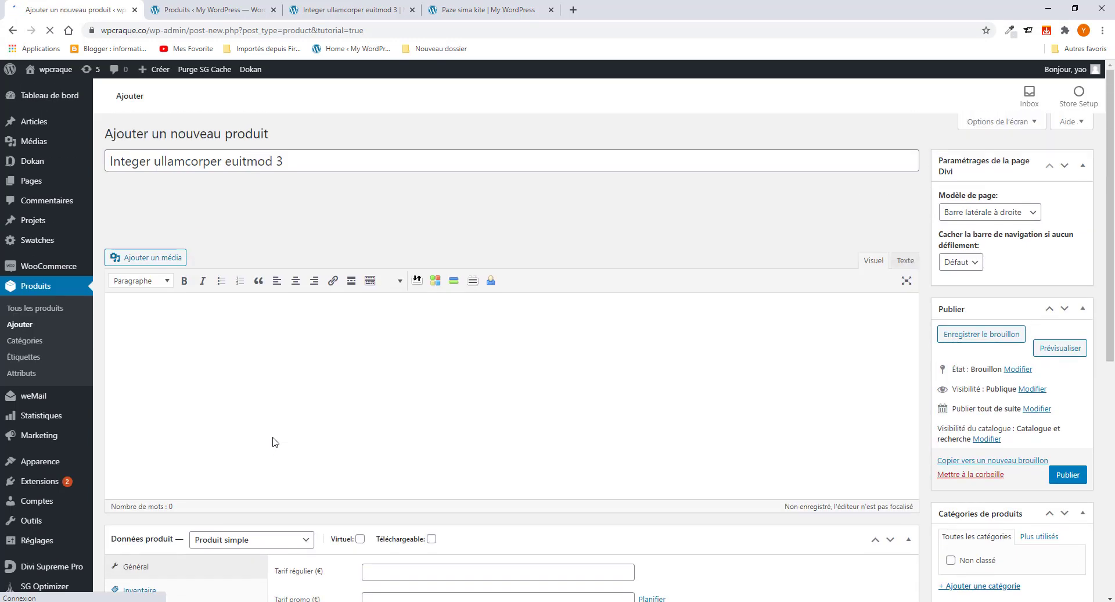
scroll(275, 441, "down", 3)
scroll(274, 437, "up", 3)
left_click(233, 302)
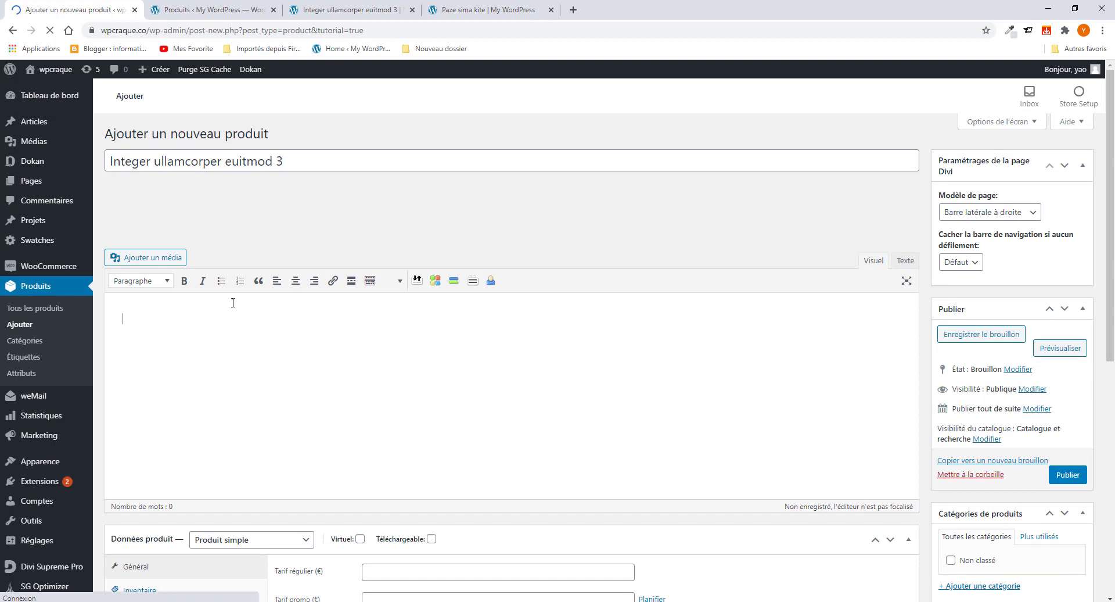
left_click(336, 10)
scroll(662, 441, "down", 4)
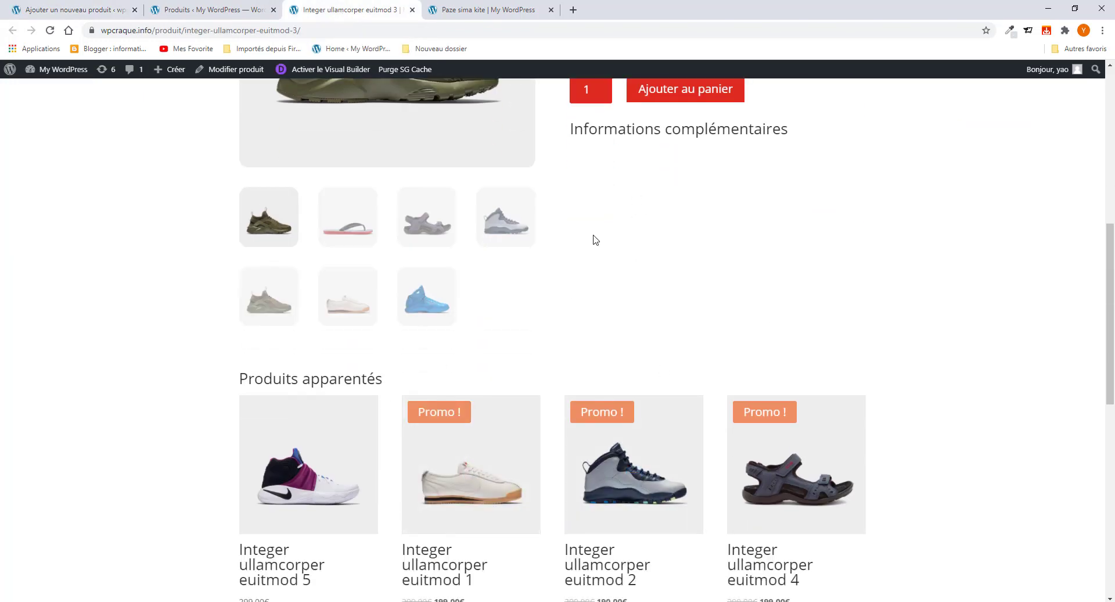
scroll(594, 241, "down", 4)
scroll(597, 253, "up", 4)
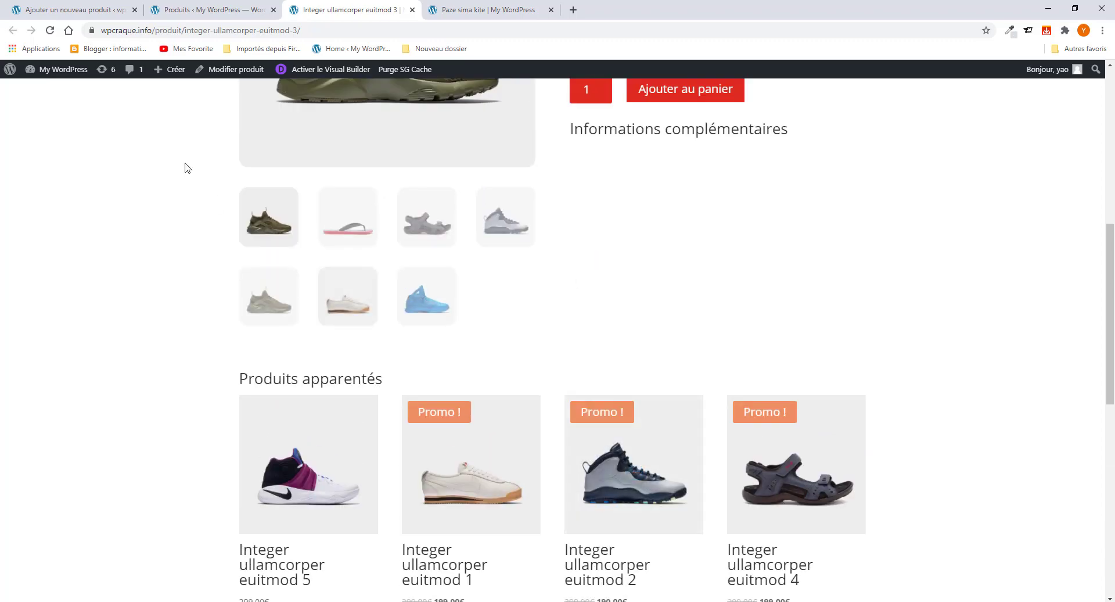
scroll(301, 290, "down", 3)
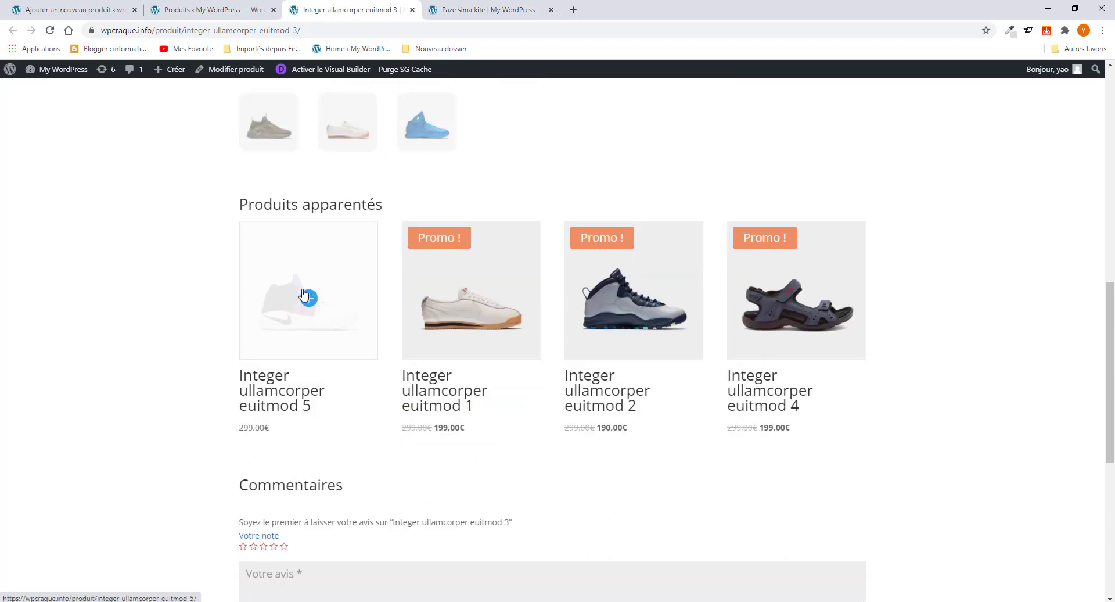
scroll(302, 290, "up", 2)
left_click(86, 12)
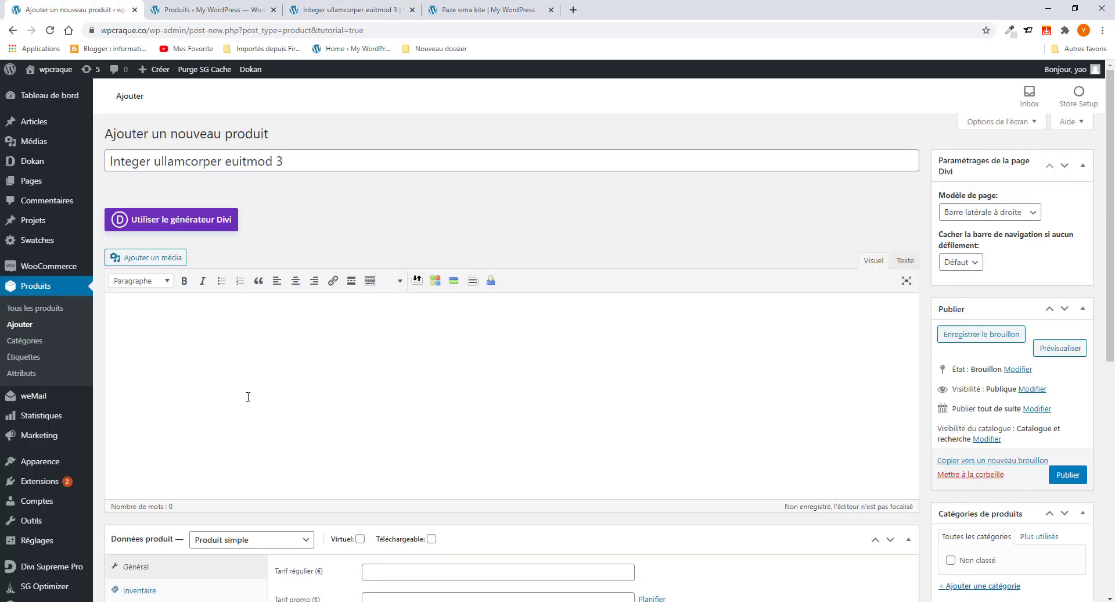
scroll(248, 396, "down", 4)
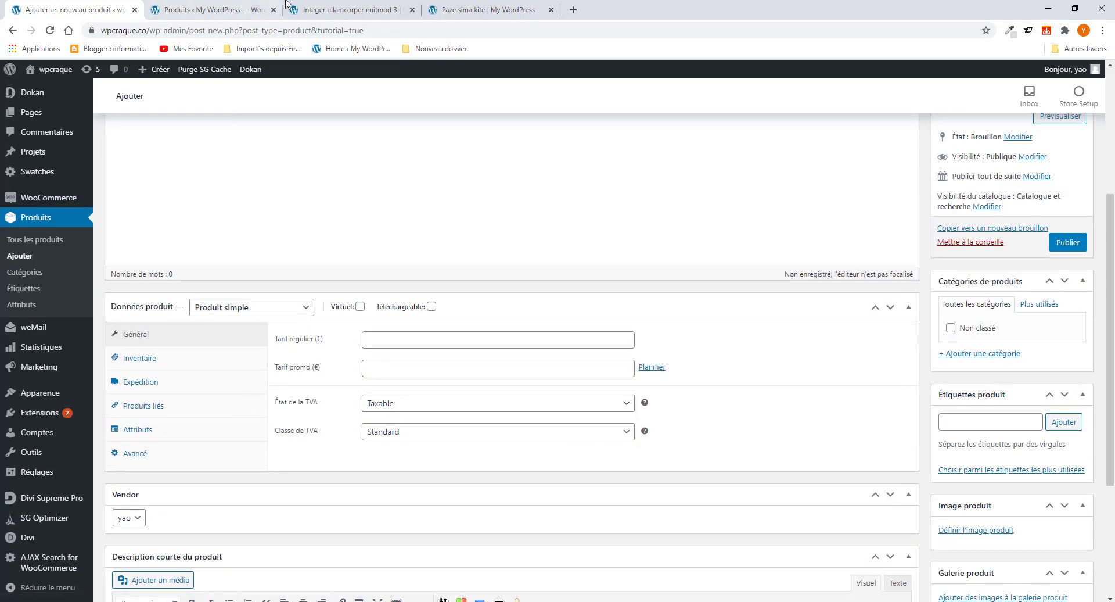
left_click(341, 8)
scroll(400, 400, "up", 10)
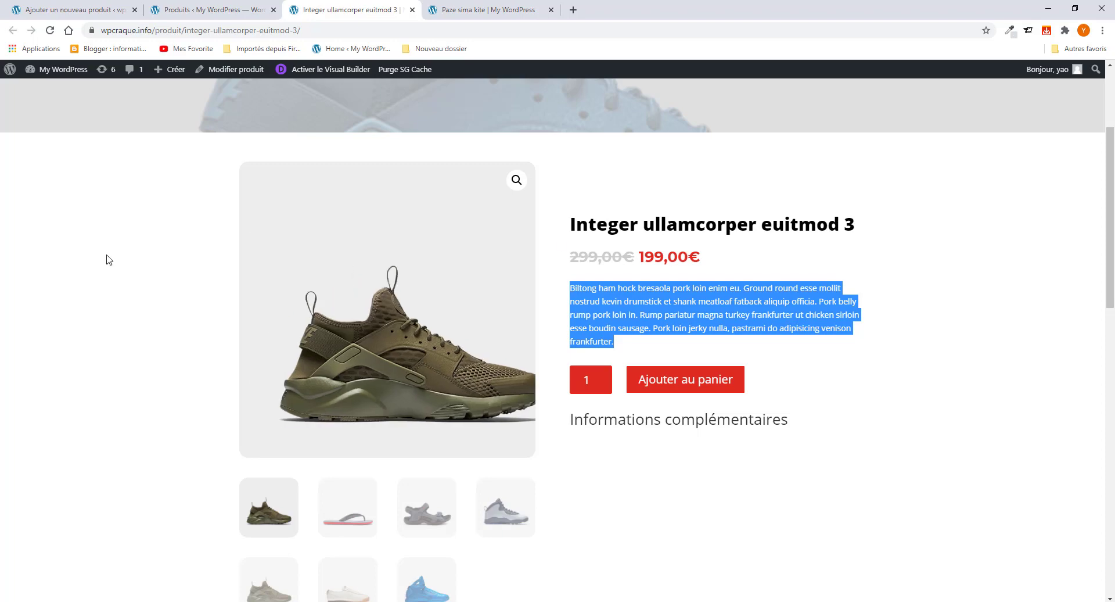
left_click(68, 8)
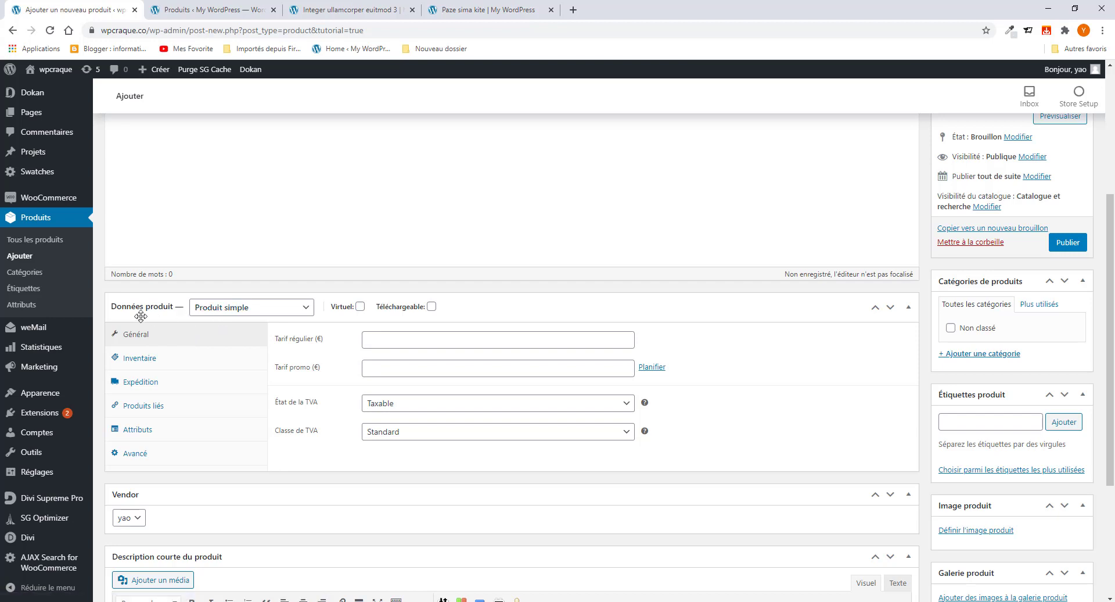
Step: View the available product types and try out the Virtuel and Téléchargeable options for the simple product
left_click(251, 318)
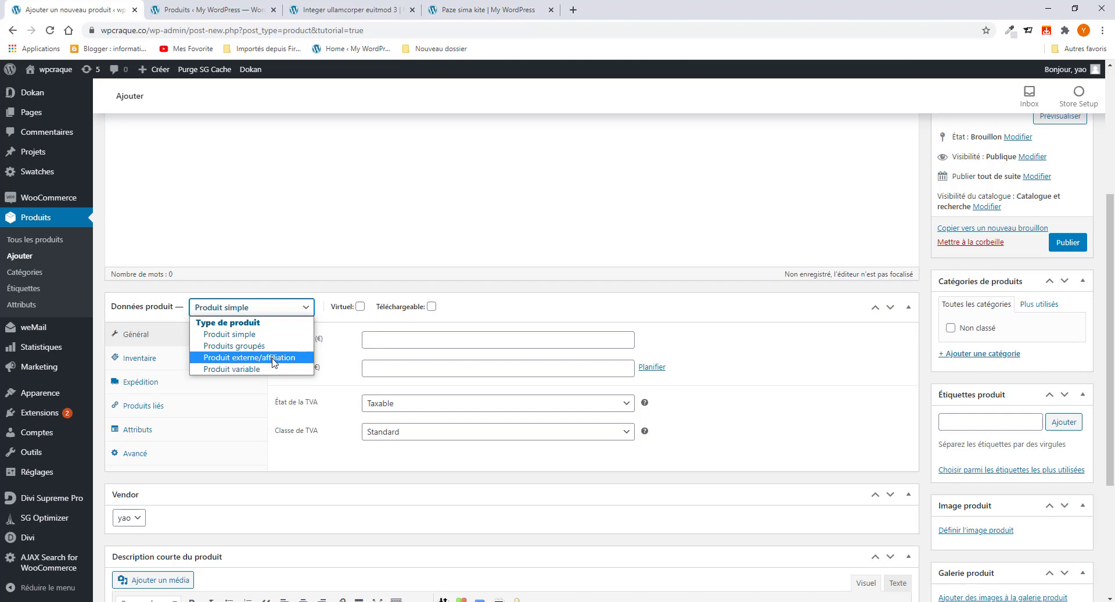
left_click(332, 291)
left_click(359, 307)
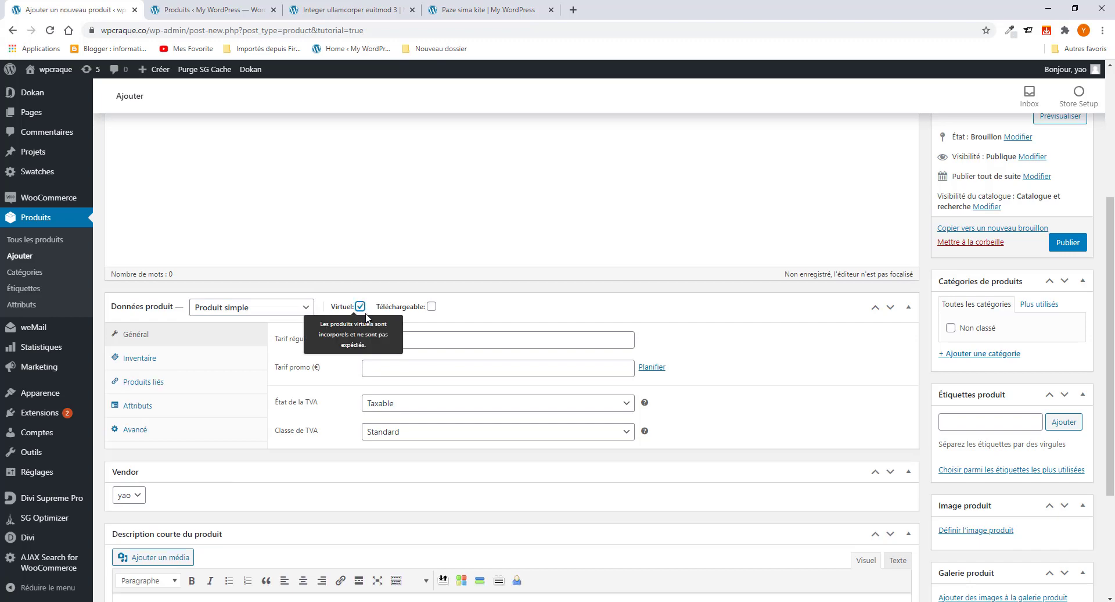
left_click(431, 306)
left_click(432, 306)
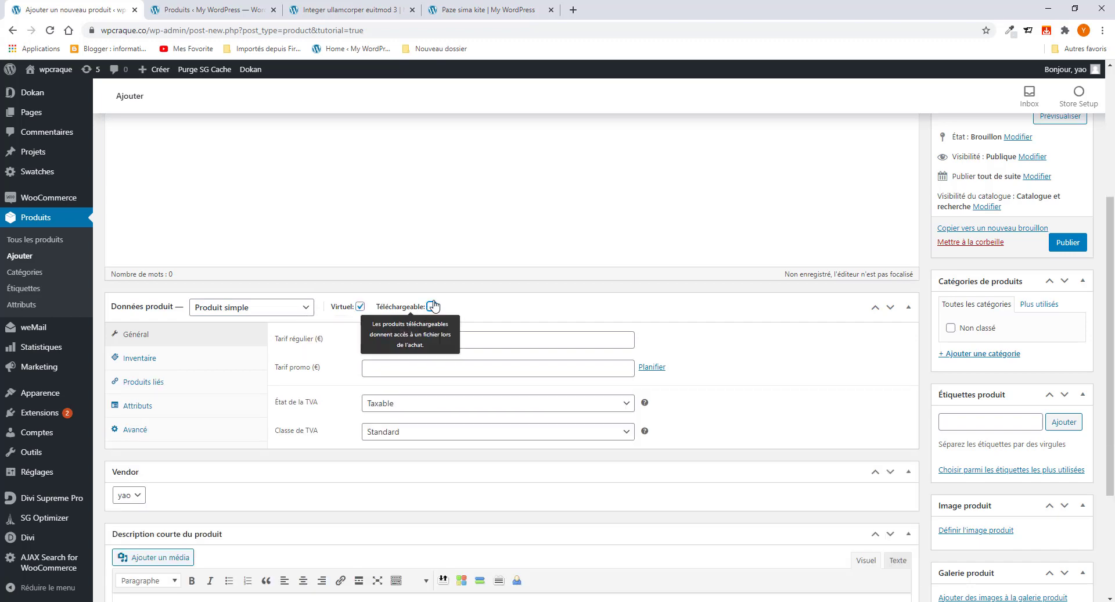
left_click(359, 308)
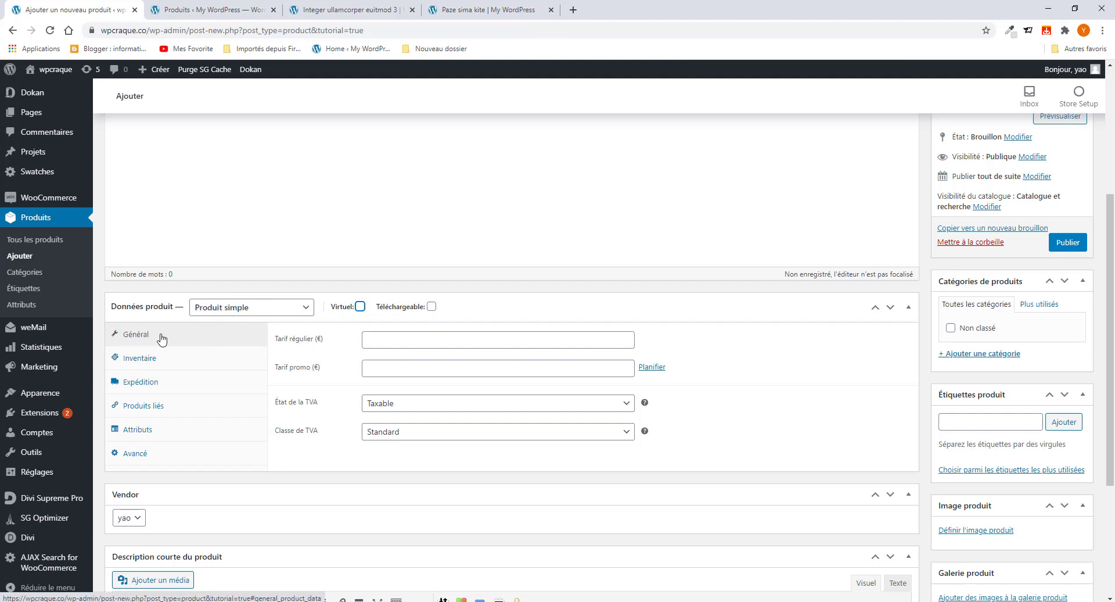
Step: Set the product's regular price to 299 € and its promotional price to 199 €, matching the reference product
left_click(392, 344)
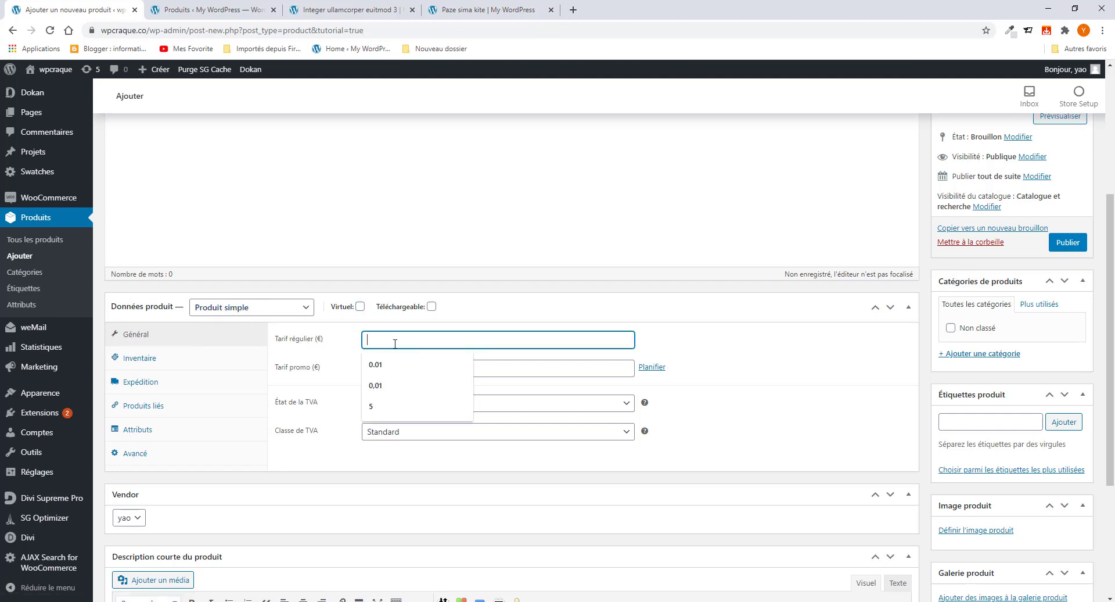
type("1")
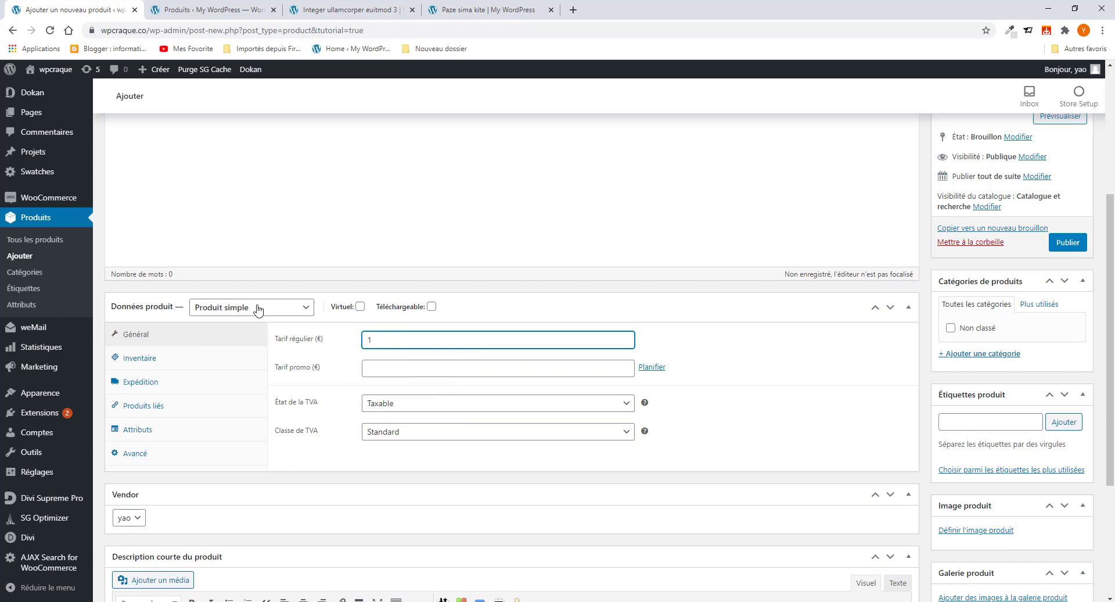
left_click(347, 11)
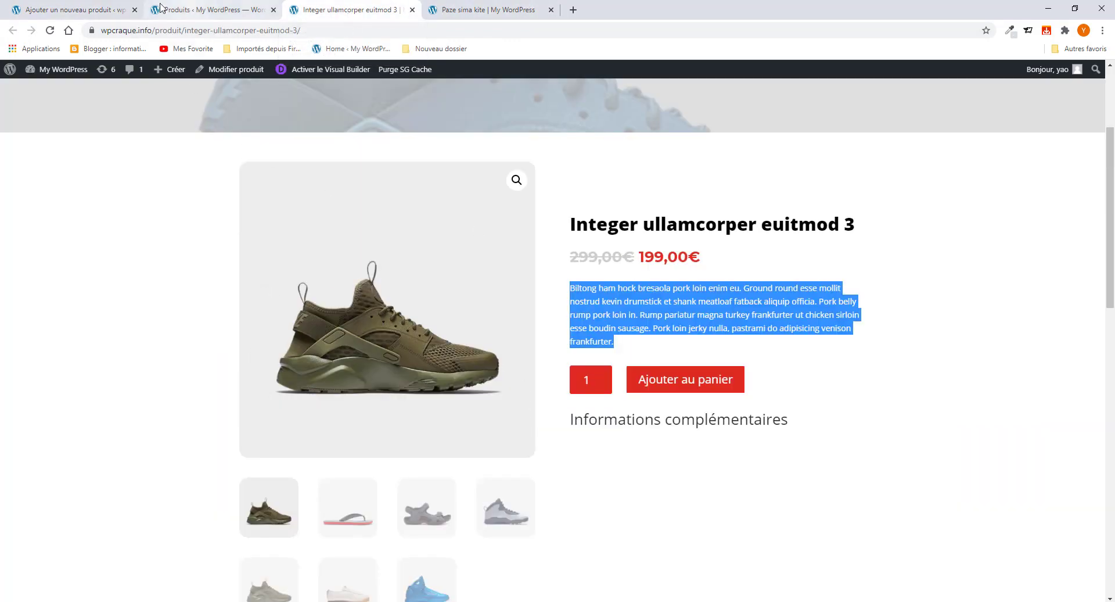
left_click(70, 10)
left_click_drag(374, 339, 351, 347)
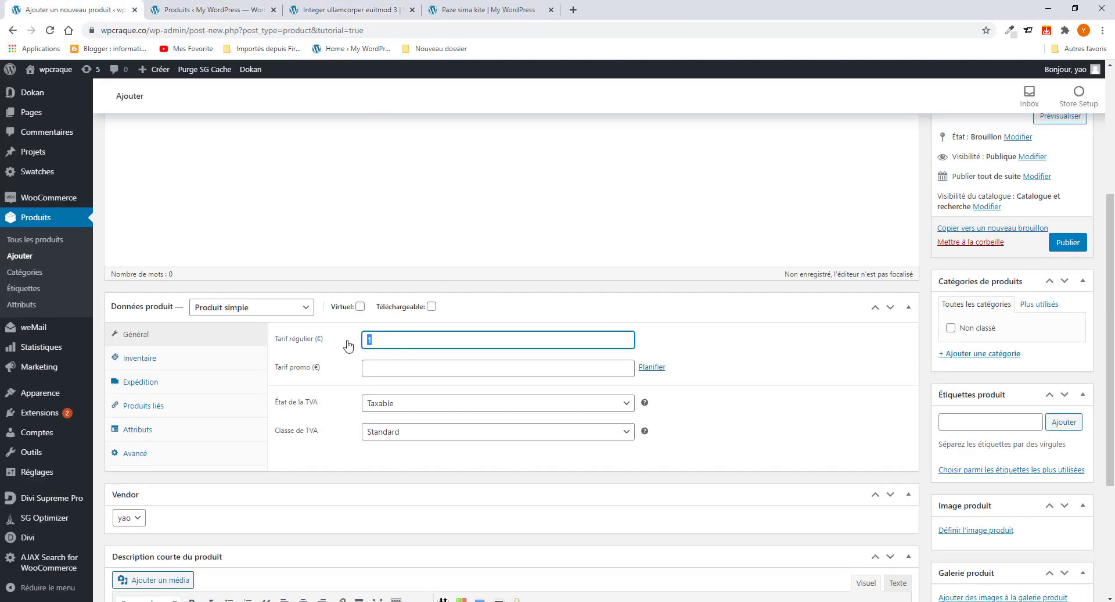
type("299")
left_click(380, 364)
type("199")
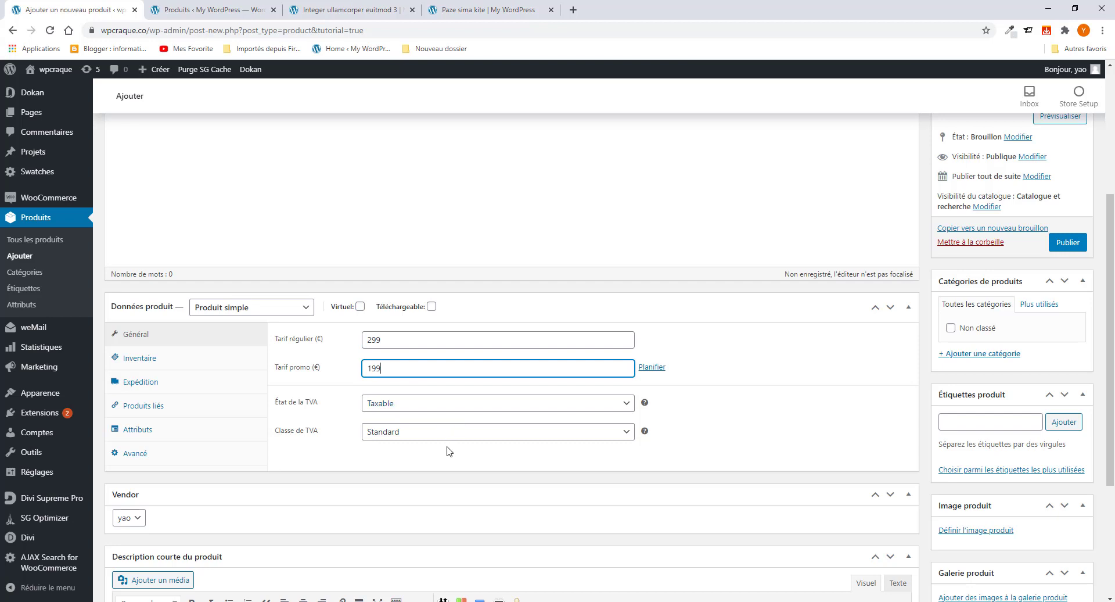
Step: Set the product's tax status to Taxable and its tax class to Tva
left_click(434, 409)
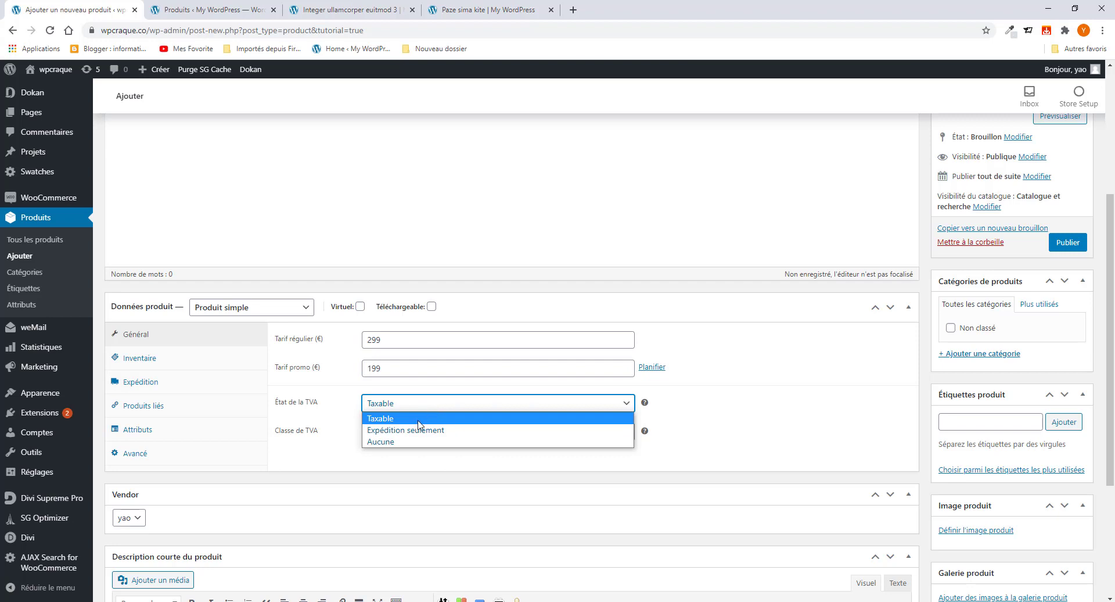
left_click(420, 419)
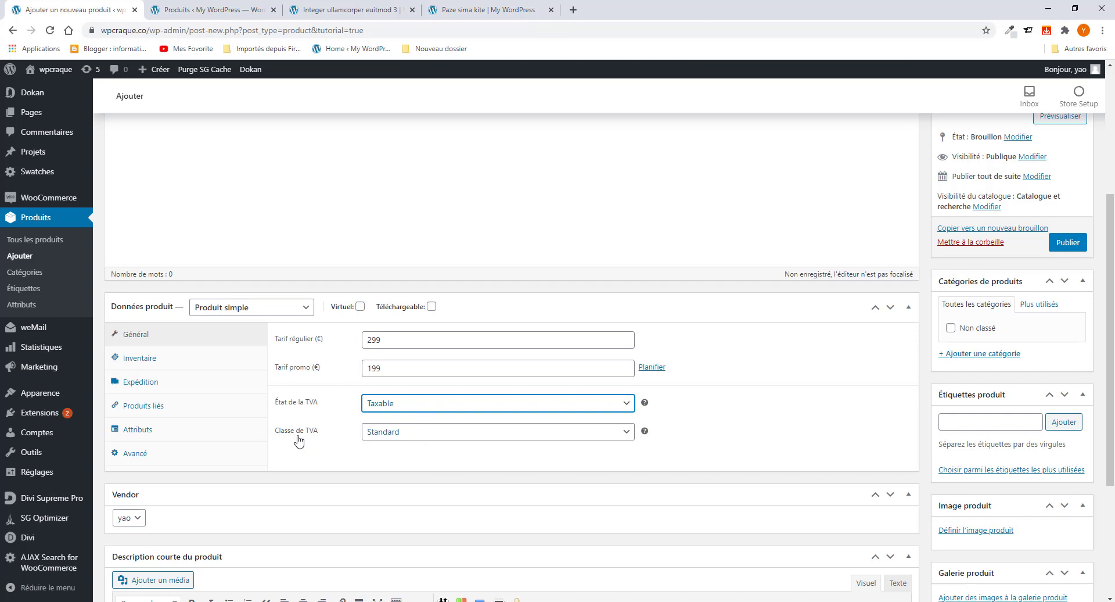
left_click(399, 436)
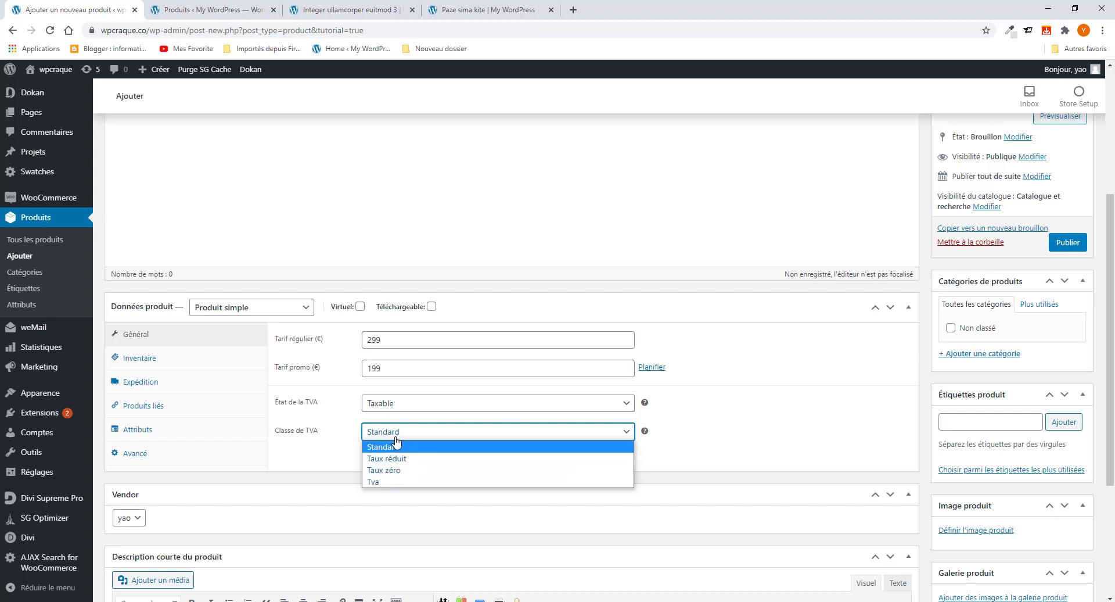
left_click(386, 484)
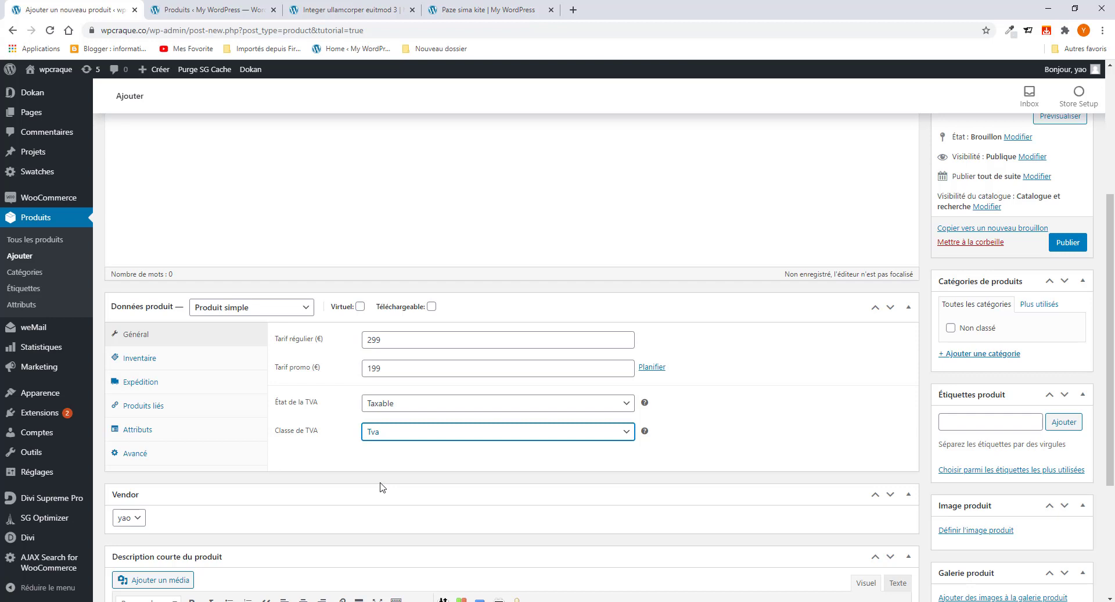
Step: Enter 0001E as the product's UGS in its inventory settings
left_click(142, 364)
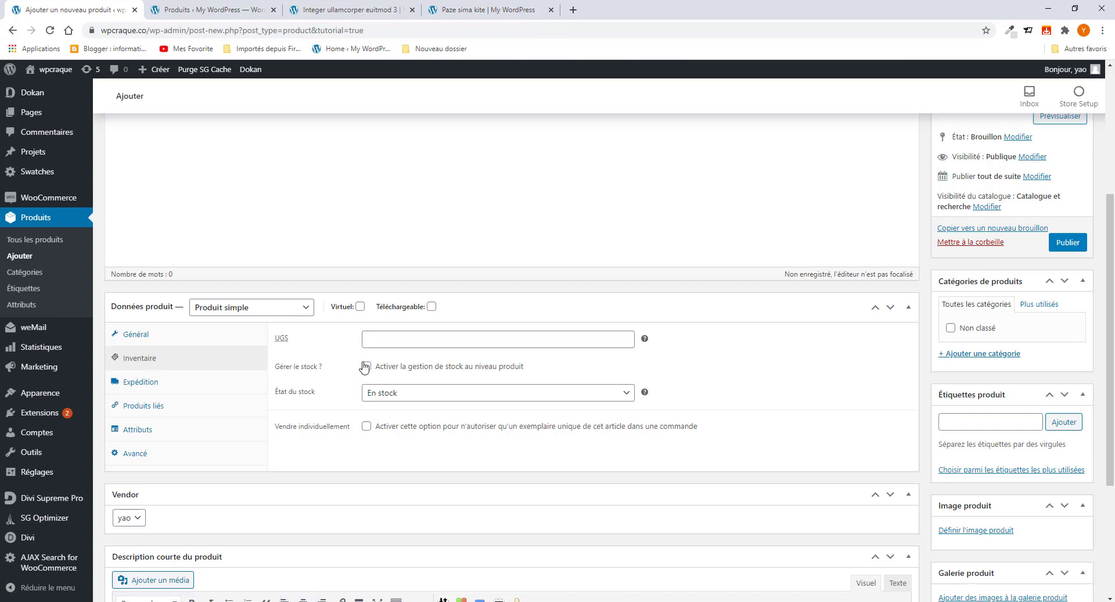
left_click(390, 341)
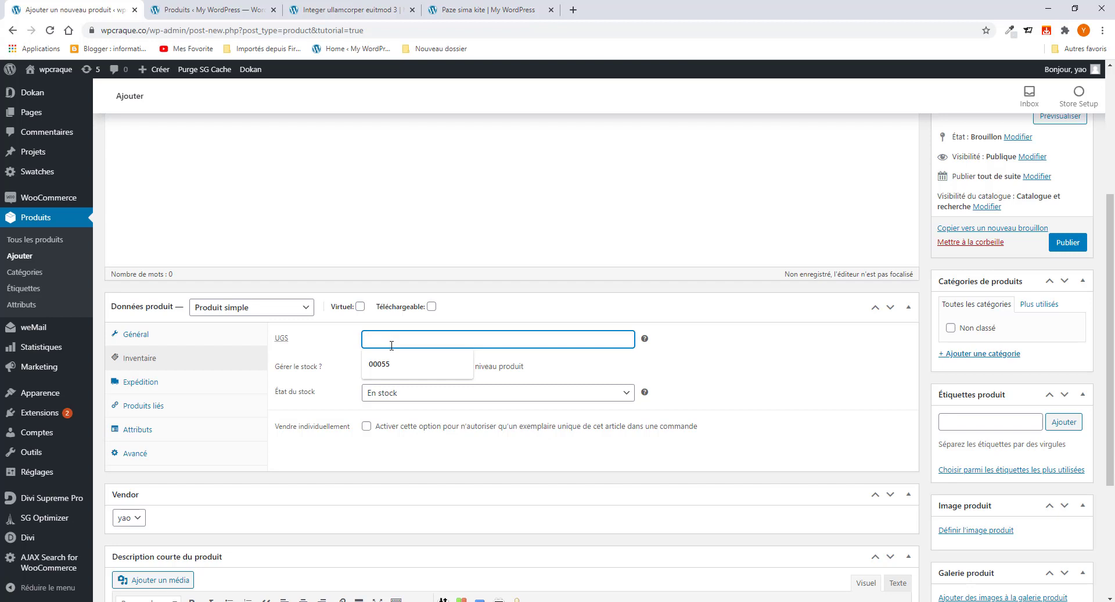
left_click(384, 364)
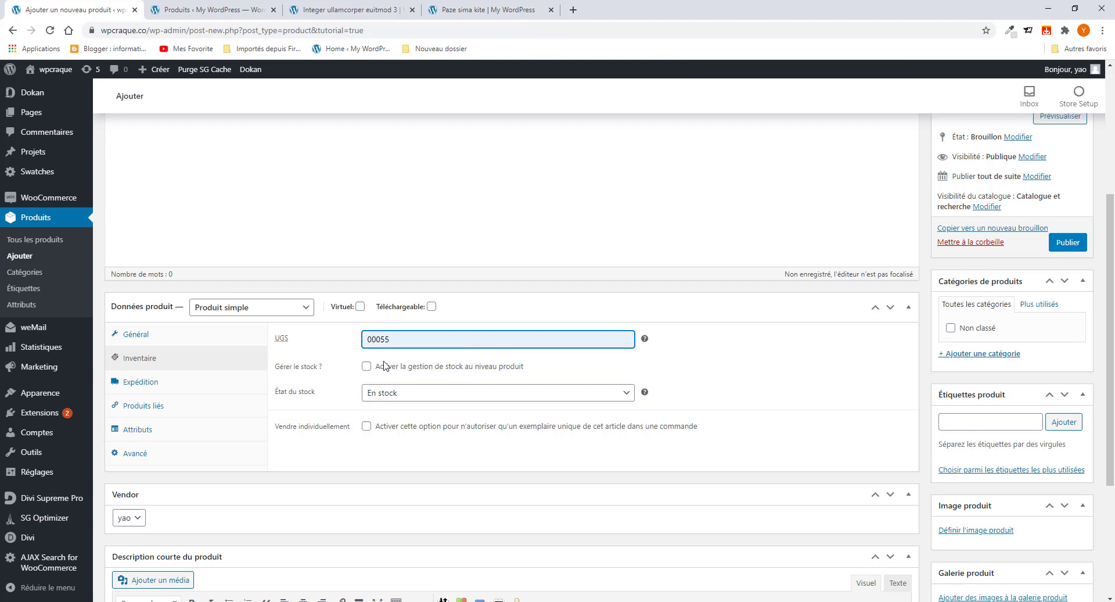
mouse_move(388, 332)
left_mouse_down()
mouse_move(369, 332)
mouse_move(381, 332)
left_mouse_up()
type("1")
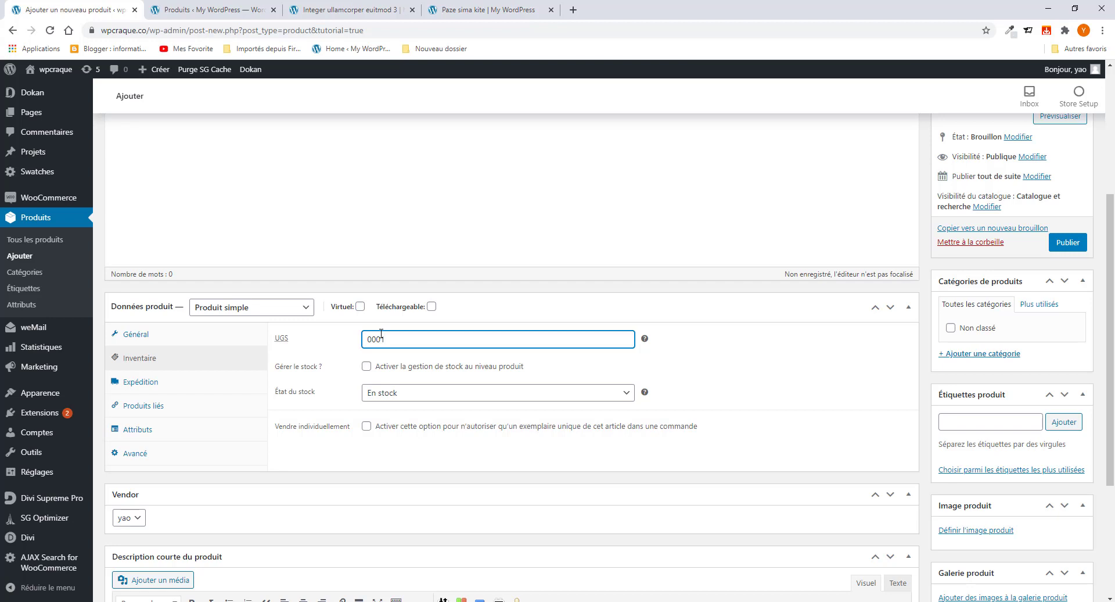
type("E")
Step: Enable stock management at product level and examine the stock quantity and low-stock threshold settings
left_click(367, 367)
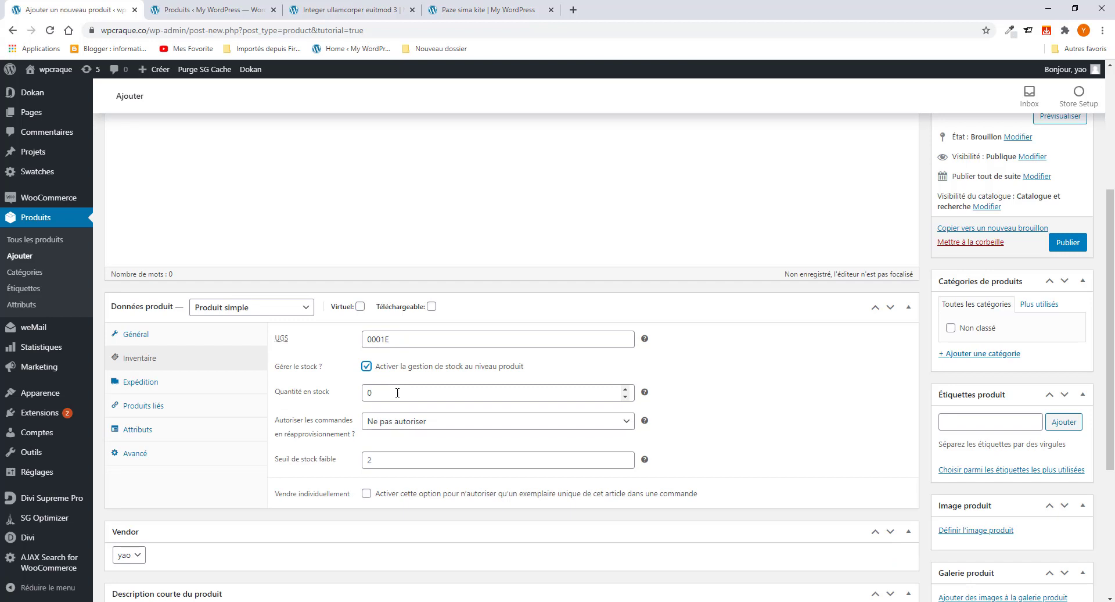
left_click(382, 393)
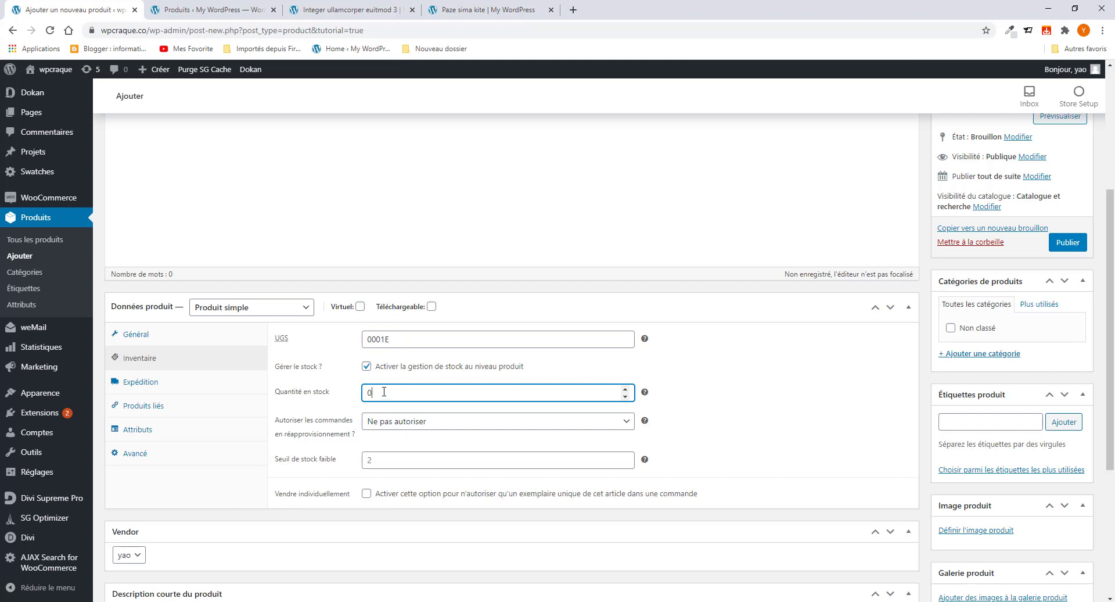
left_click_drag(384, 392, 362, 390)
left_click(384, 461)
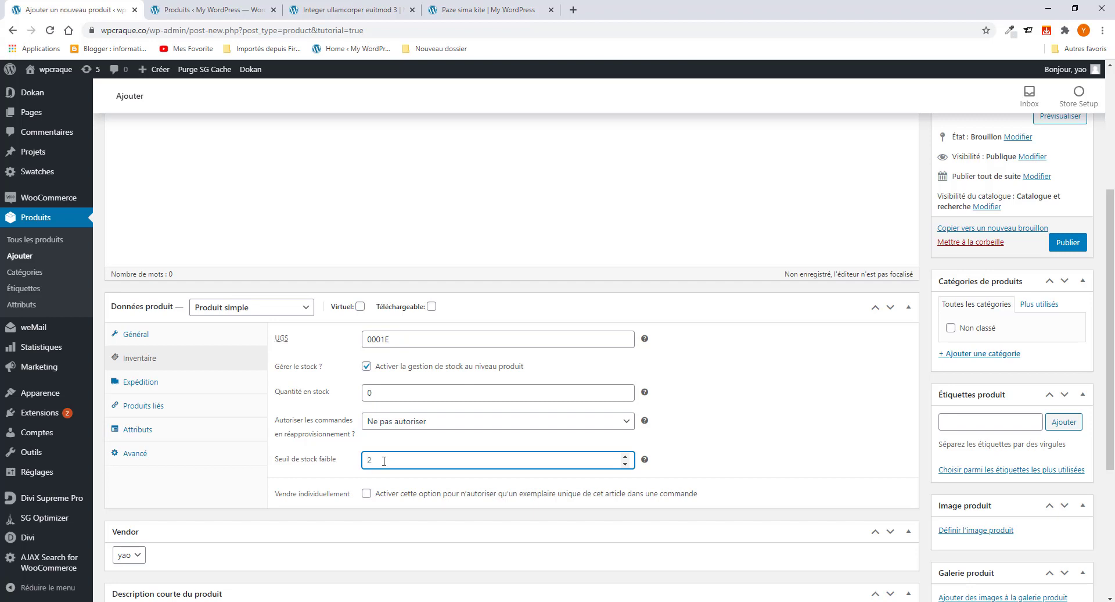
Step: Try the Autoriser option for backorders and return the setting to Ne pas autoriser
left_click(395, 428)
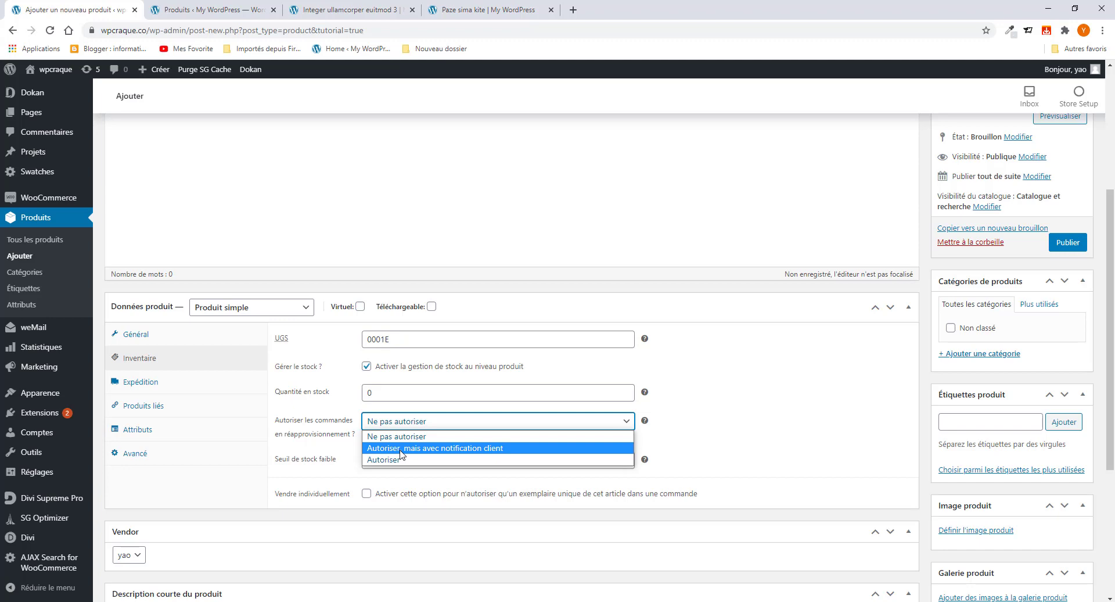
left_click(399, 460)
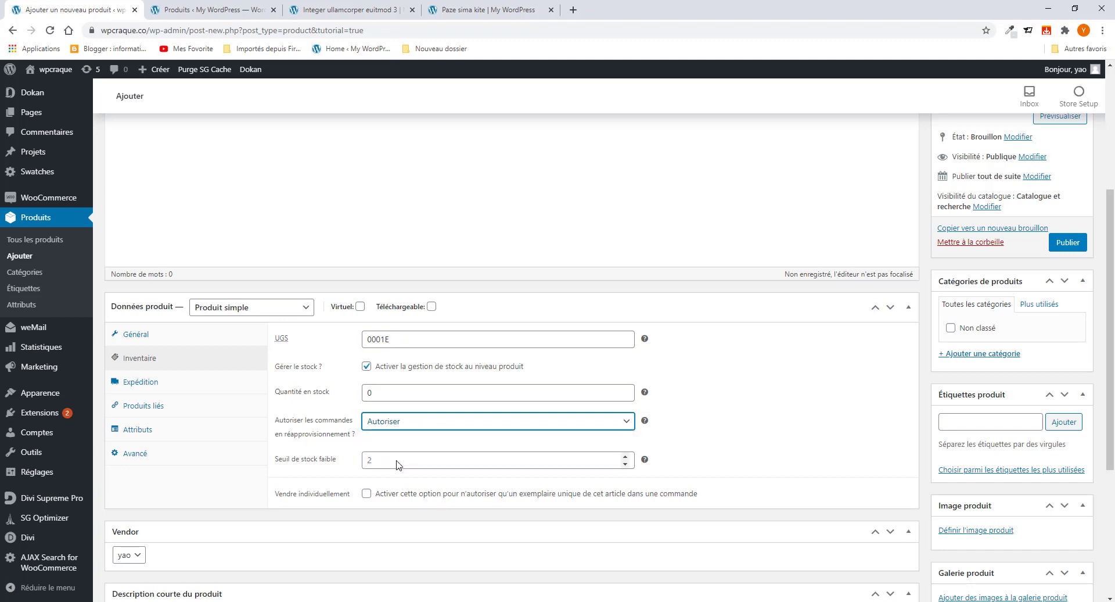
left_click(422, 424)
left_click(422, 439)
Step: Set the product's shipping weight to 2 kg and view the dimension fields
left_click(149, 387)
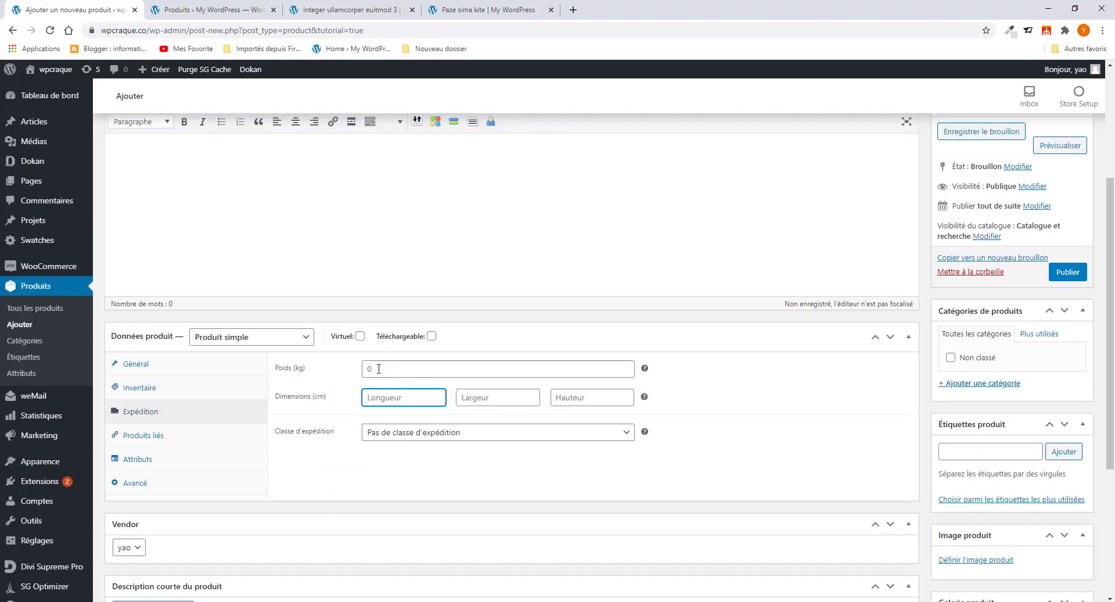
left_click(378, 368)
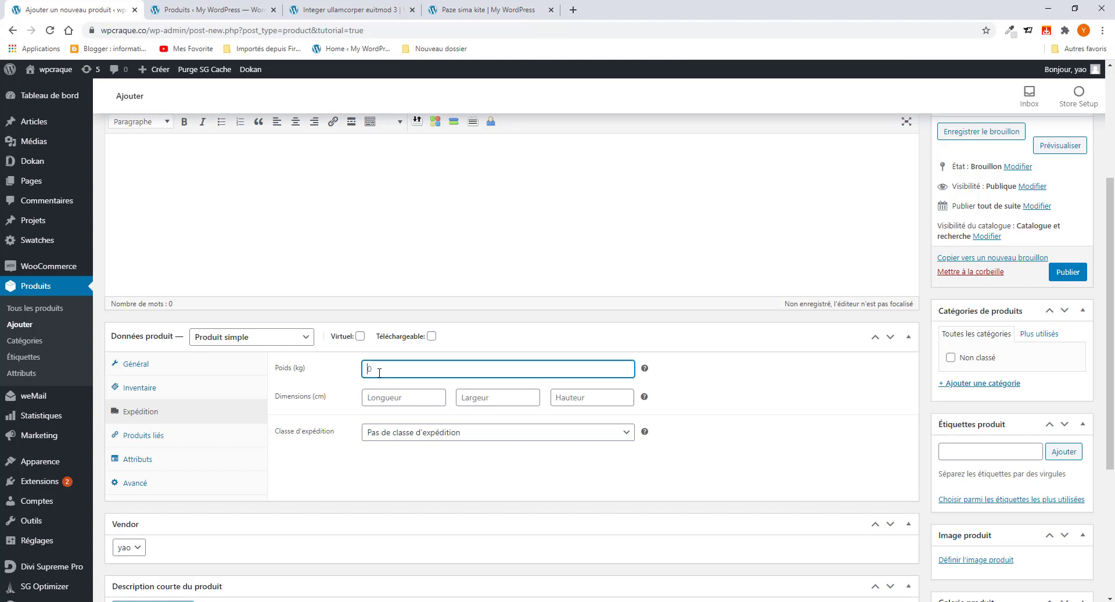
type("2")
key("Tab")
key("Tab")
left_click(414, 394)
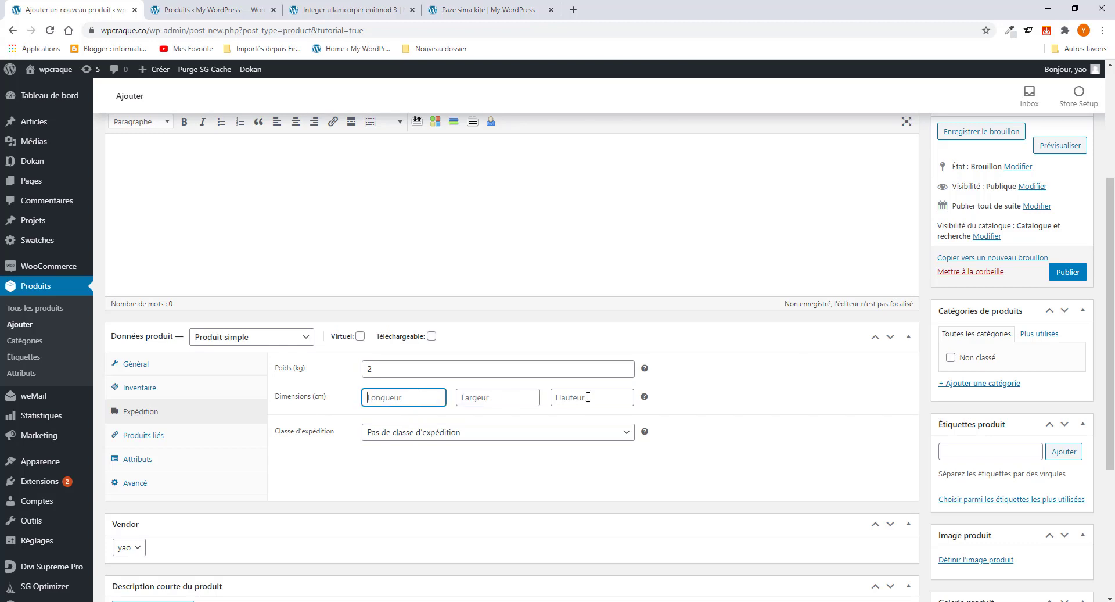
Step: Try the Téléphone shipping class and return the product to Pas de classe d'expédition
left_click(416, 440)
left_click(412, 461)
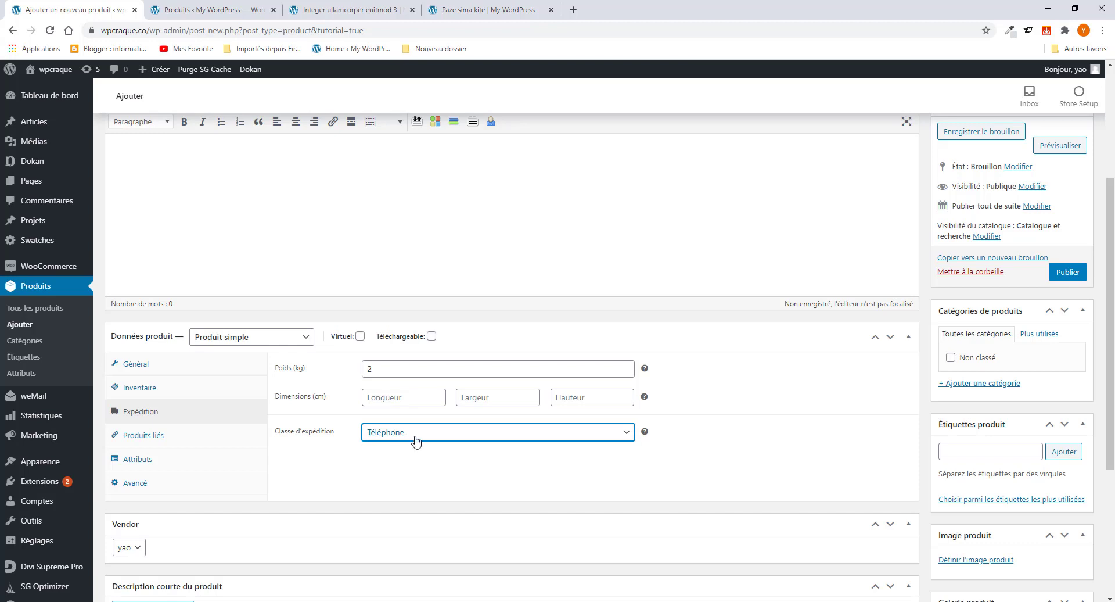
left_click(416, 440)
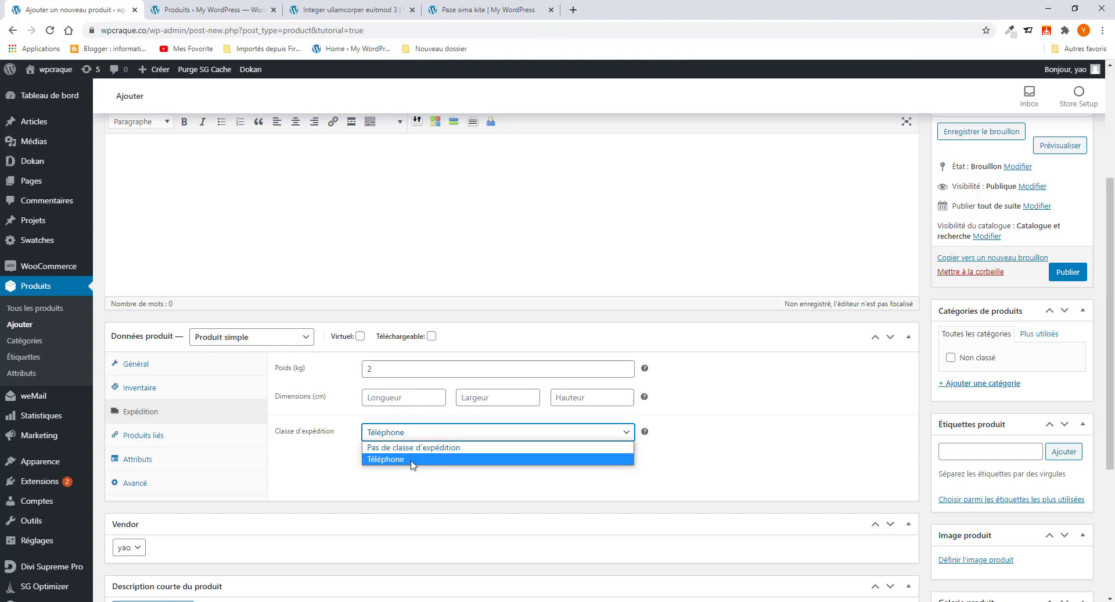
left_click(411, 459)
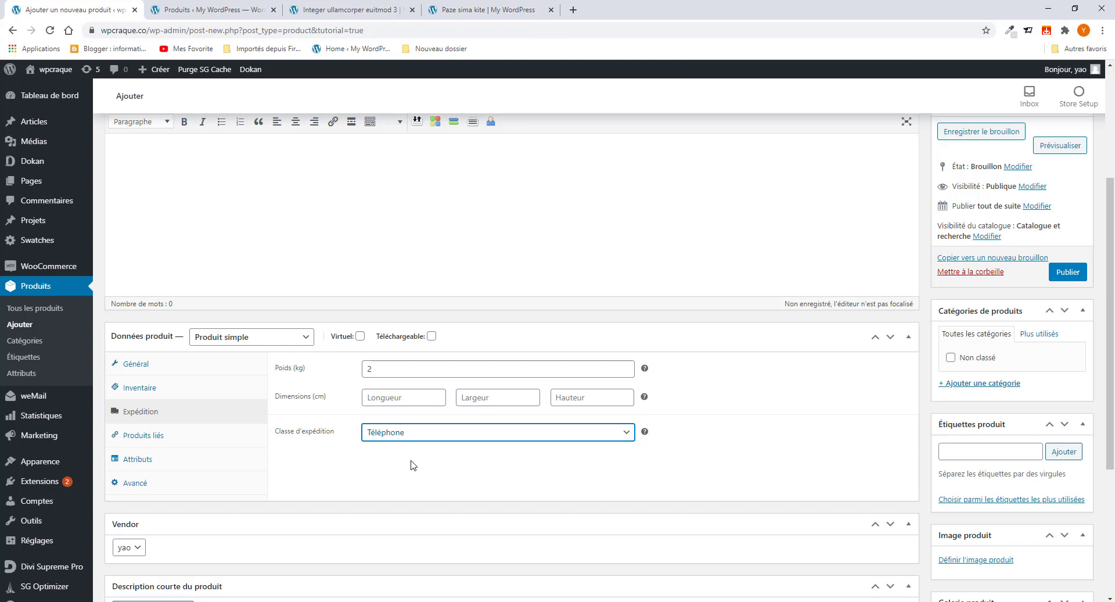
left_click(411, 436)
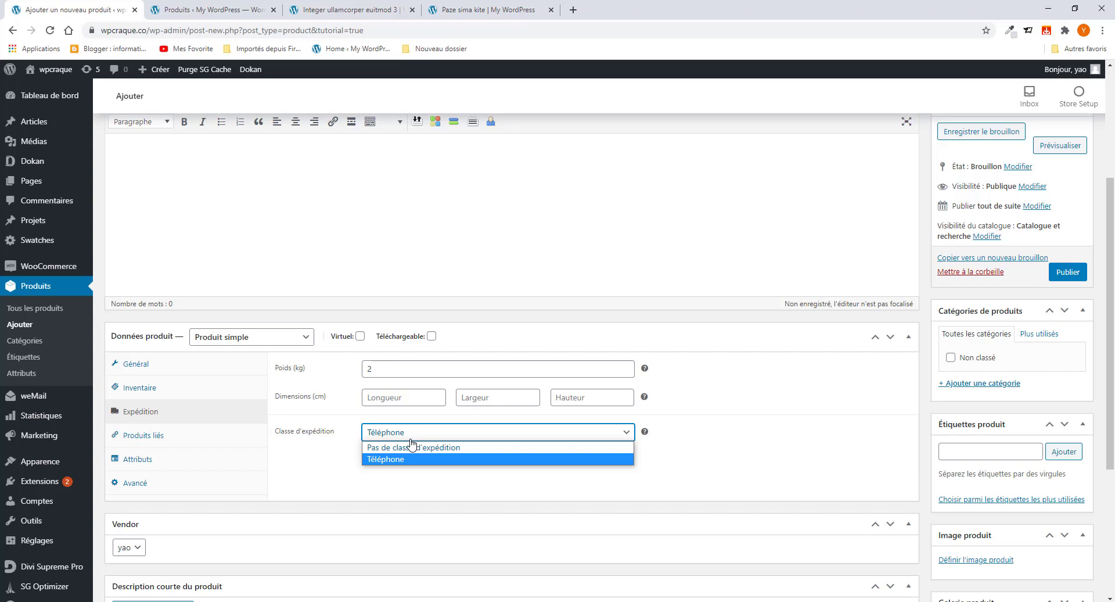
left_click(413, 448)
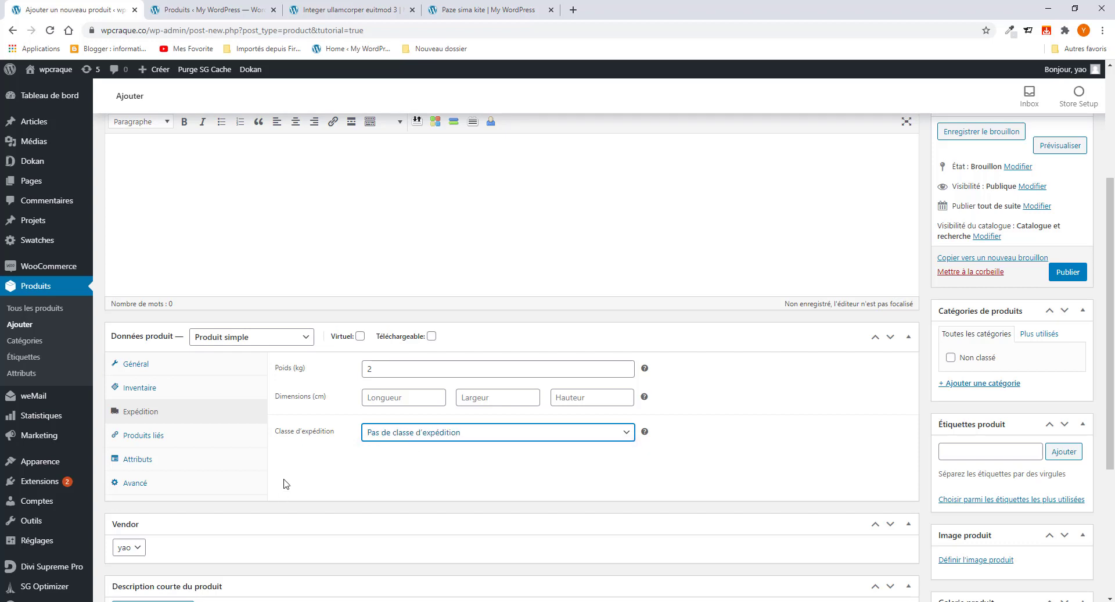
Step: Examine the new product's linked-product settings alongside the related products shown on the reference product page
left_click(149, 437)
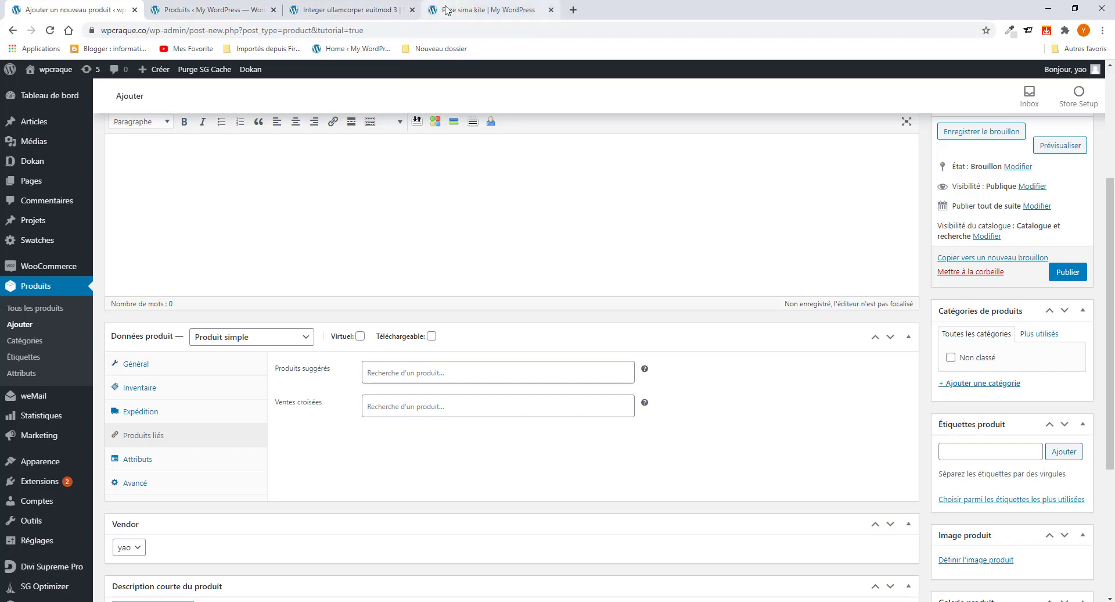
left_click(357, 10)
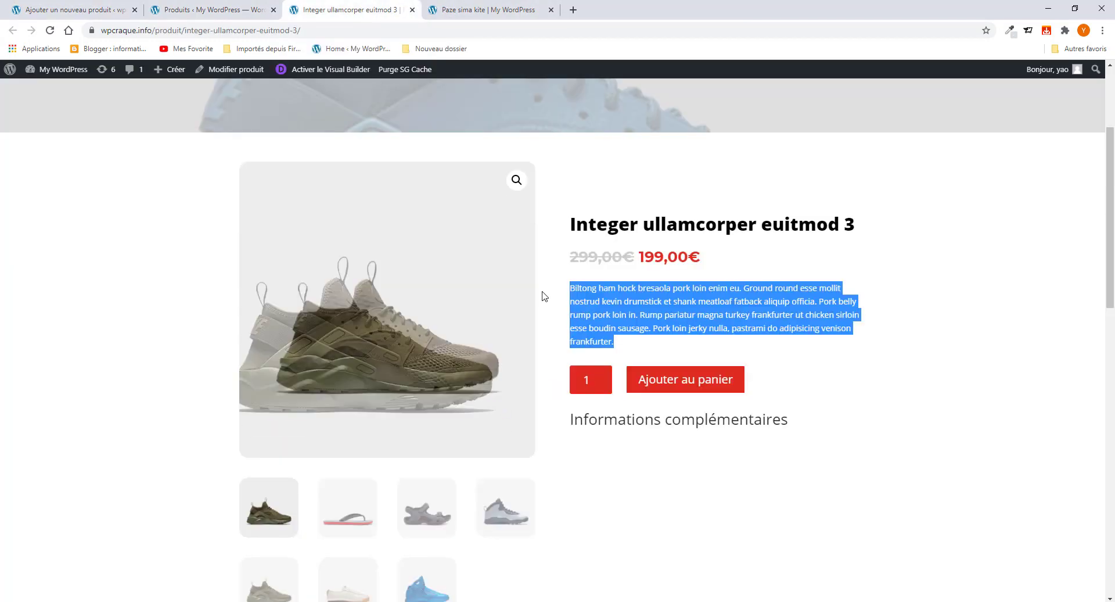
scroll(817, 440, "down", 4)
scroll(381, 413, "down", 4)
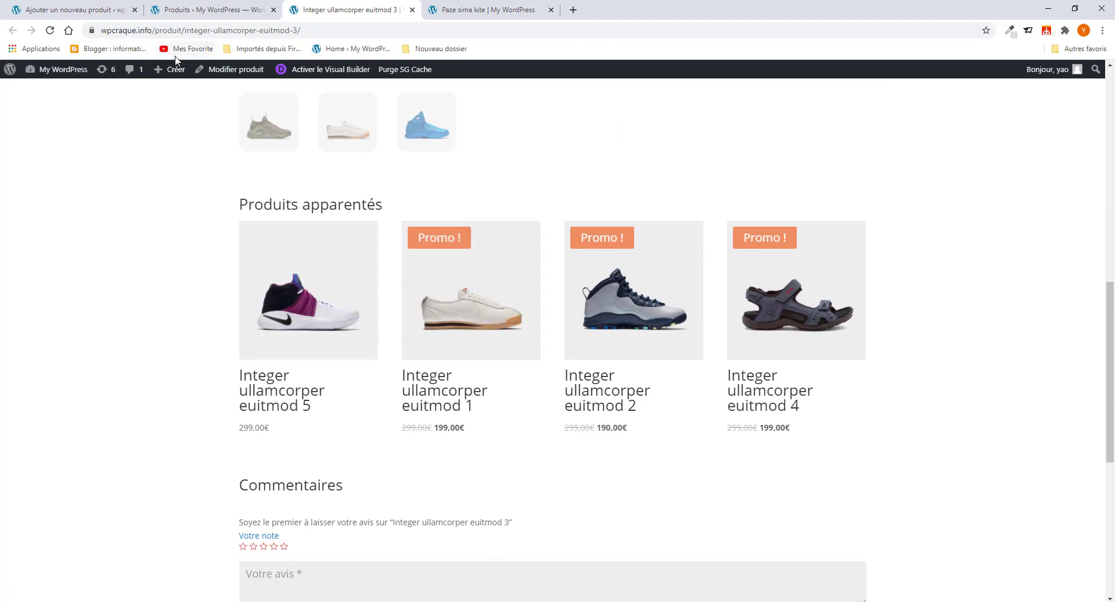
left_click(75, 9)
left_click(450, 375)
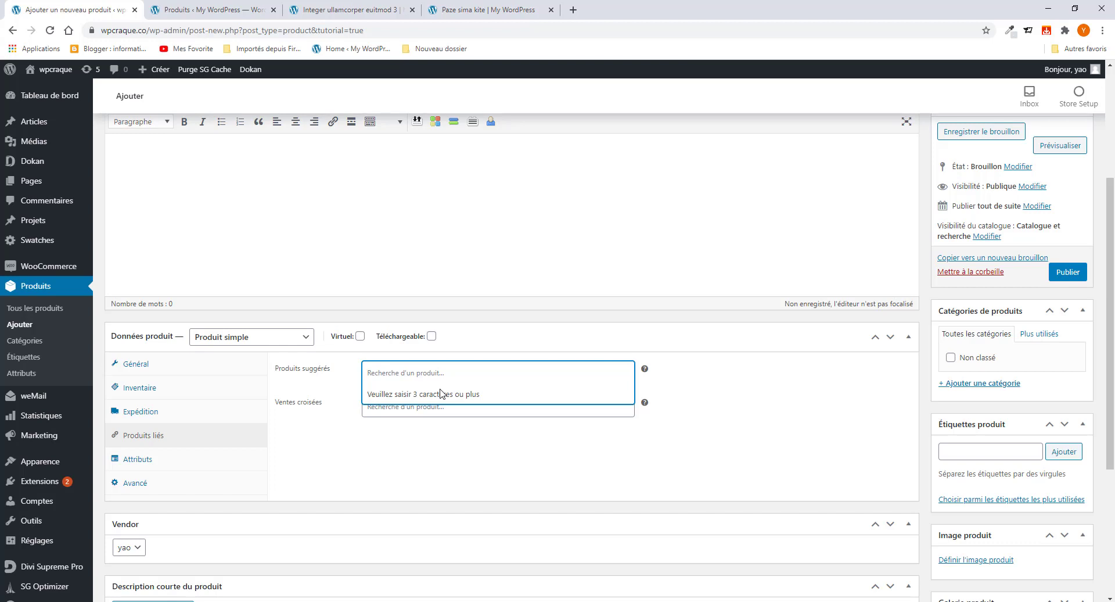
left_click(333, 378)
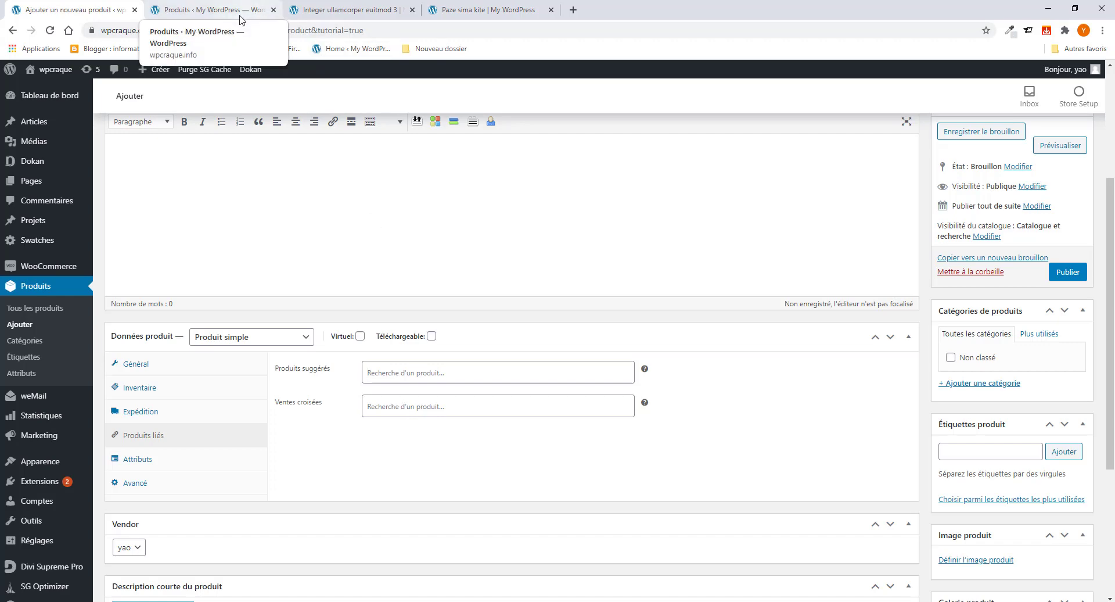
Step: Add the reference product to the shop cart and examine the cart page's contents and totals
left_click(337, 12)
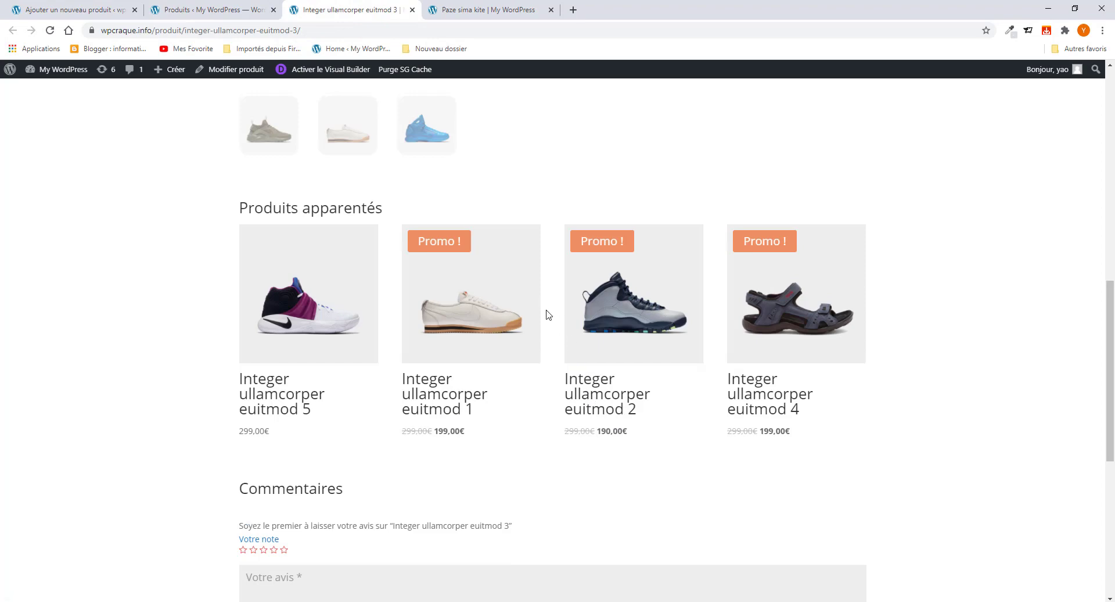
scroll(545, 314, "up", 10)
left_click(629, 437)
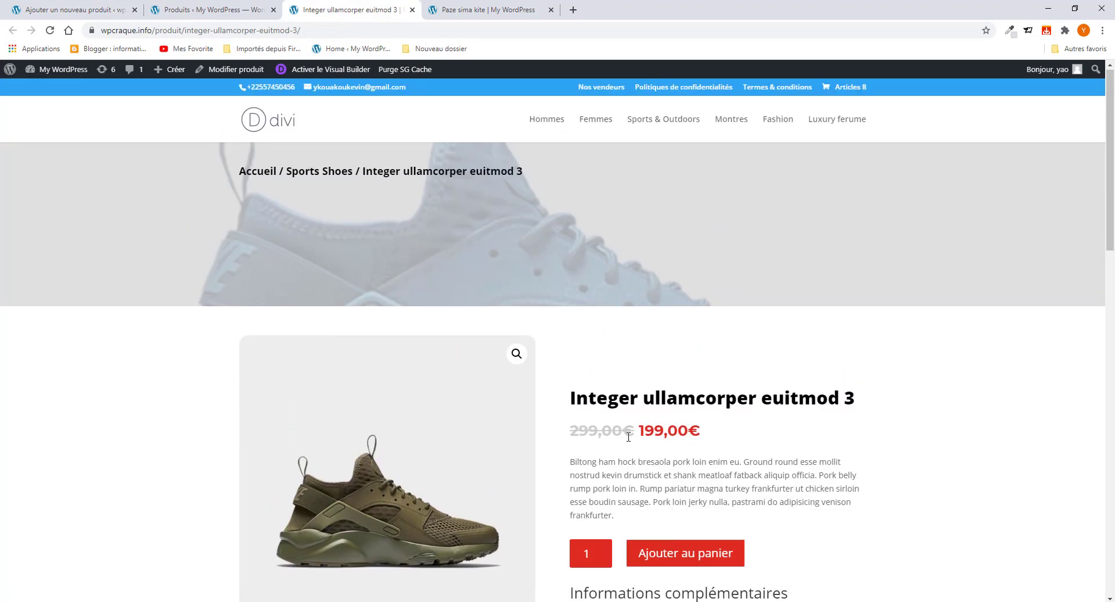
scroll(628, 437, "down", 4)
left_click(654, 324)
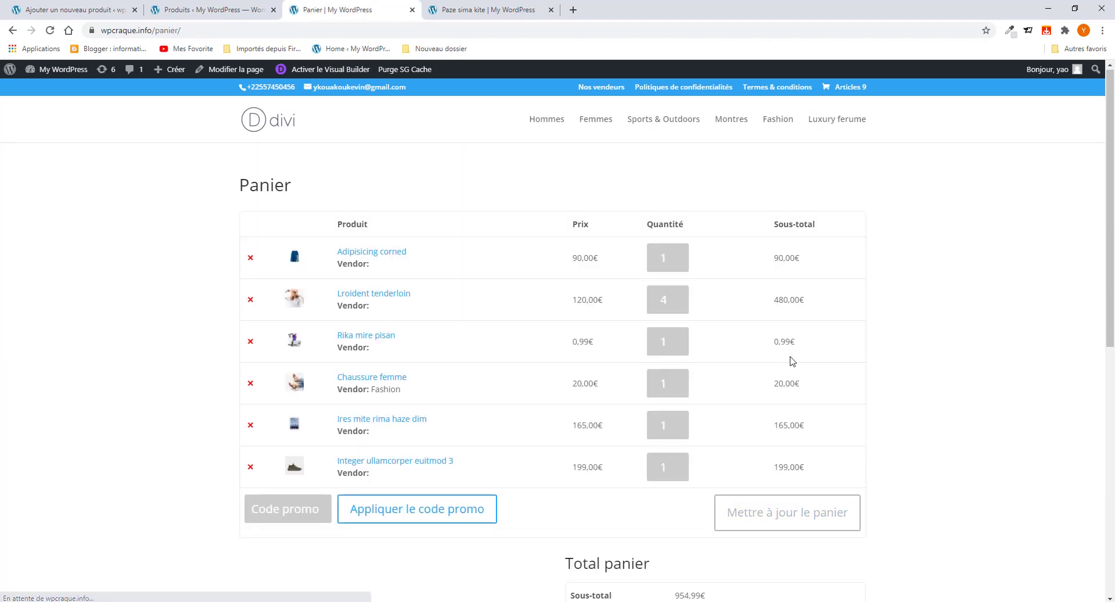
scroll(790, 361, "down", 5)
scroll(247, 267, "up", 4)
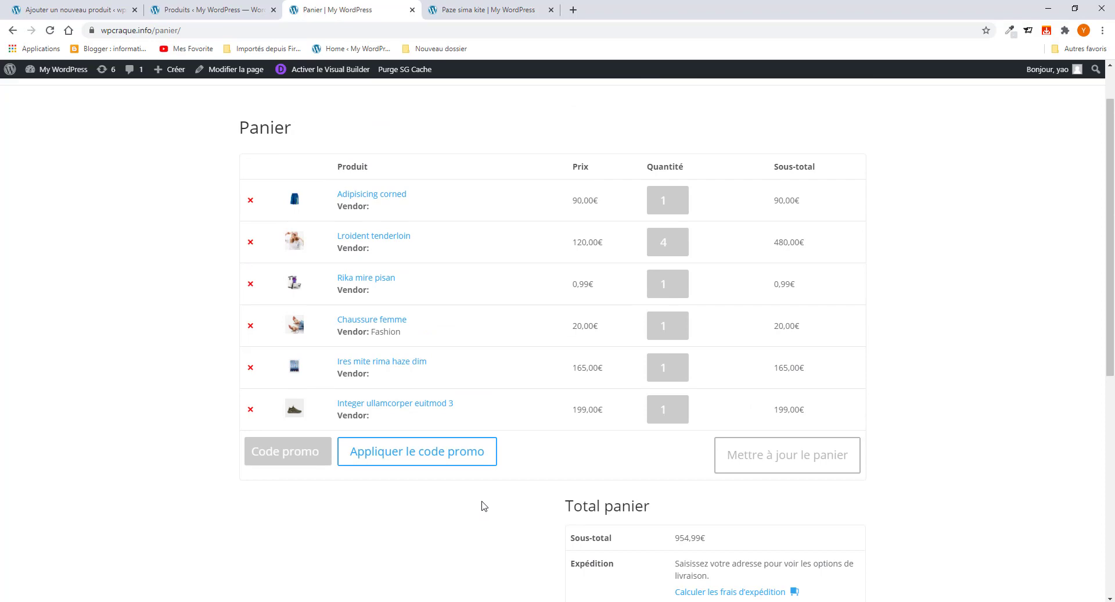
scroll(482, 504, "down", 3)
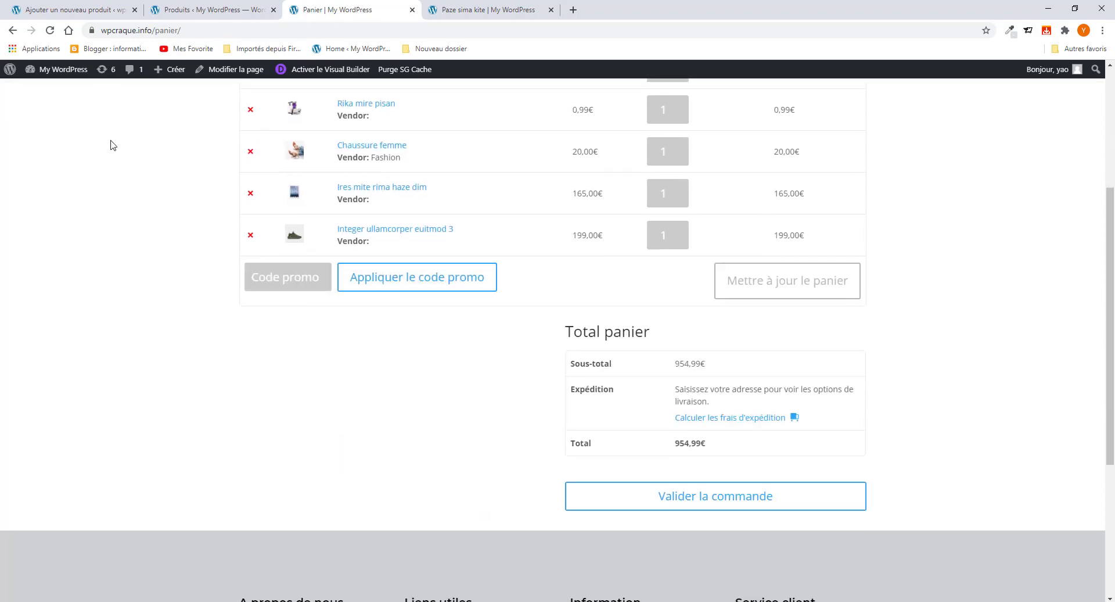
Step: Return to the new product form and view the attribute types available for the product
left_click(73, 7)
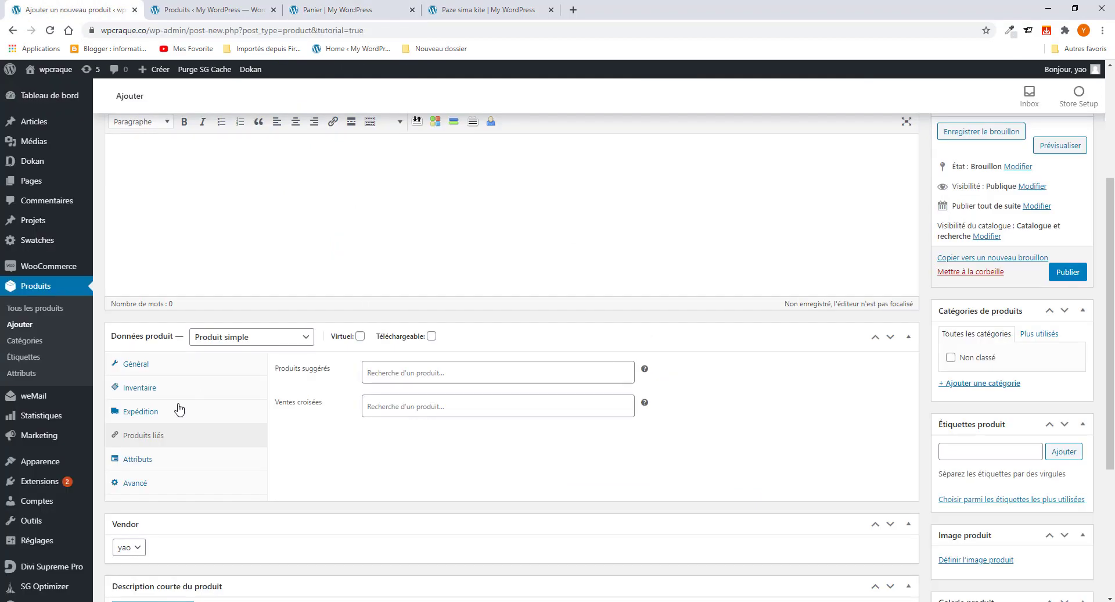
left_click(142, 460)
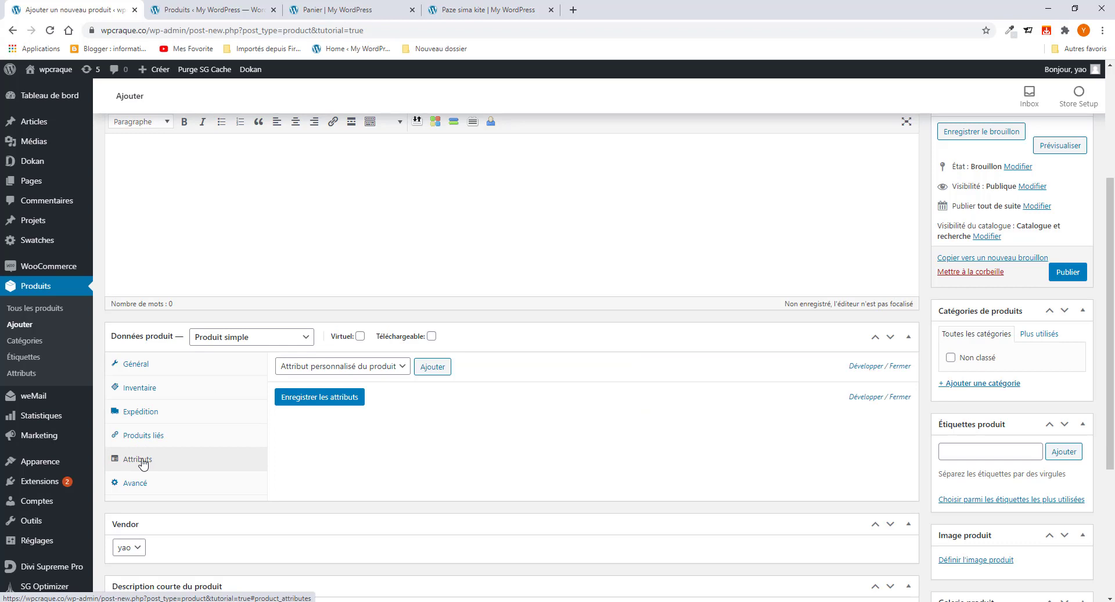
left_click(344, 368)
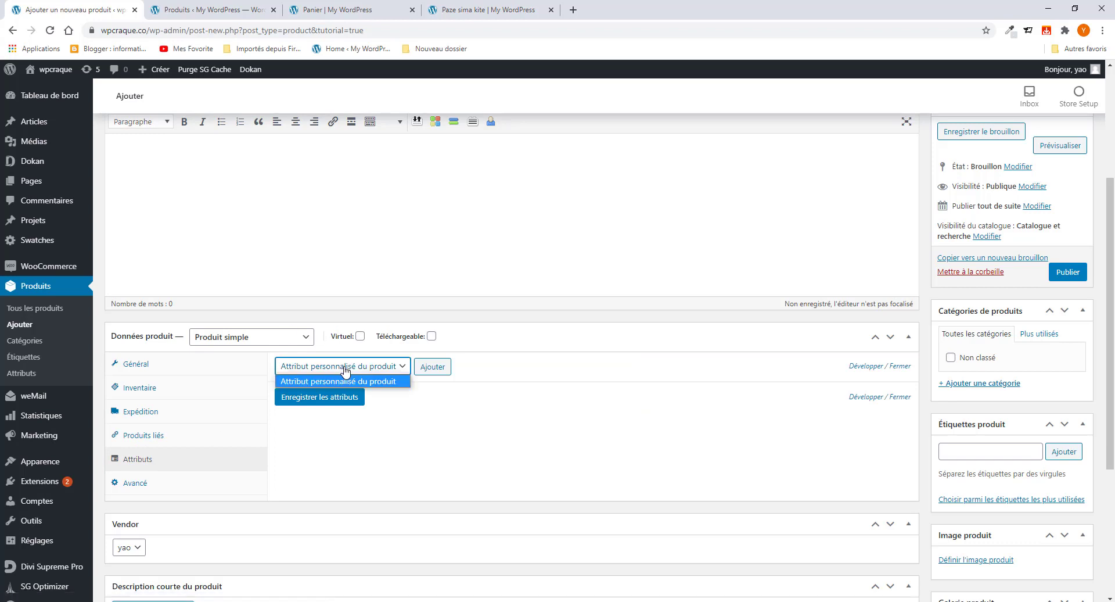
left_click(506, 362)
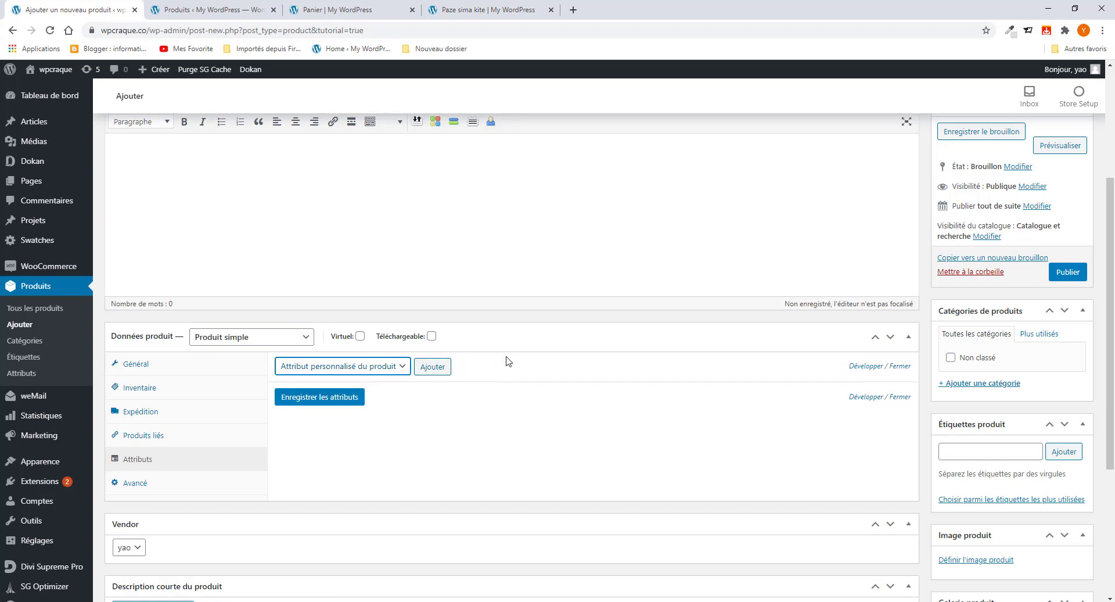
Step: Examine the new product's advanced settings for order note, menu order and reviews
left_click(142, 484)
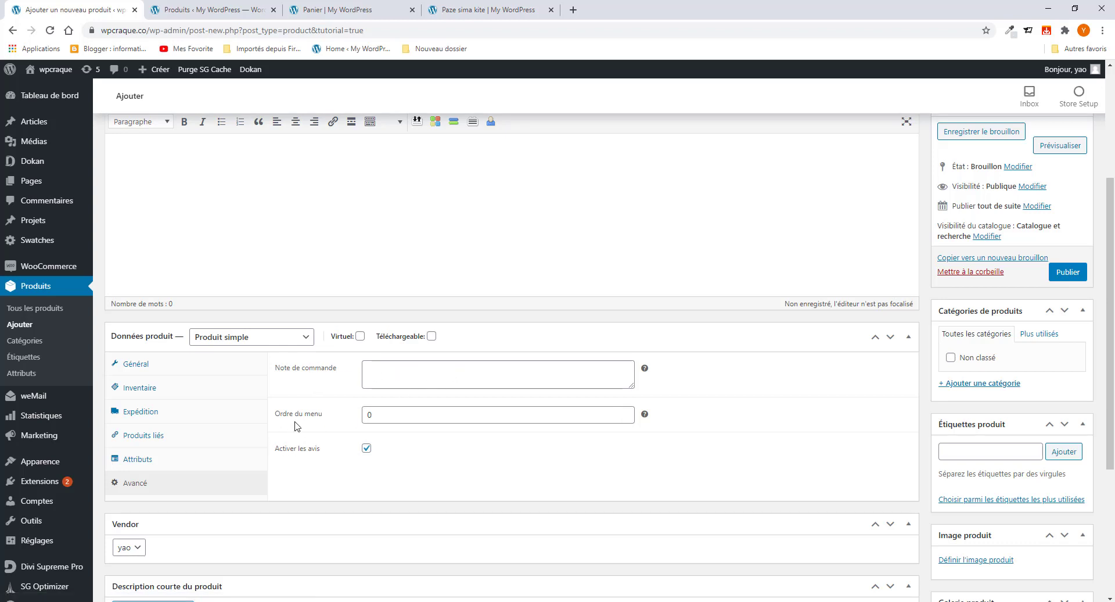
left_click(377, 415)
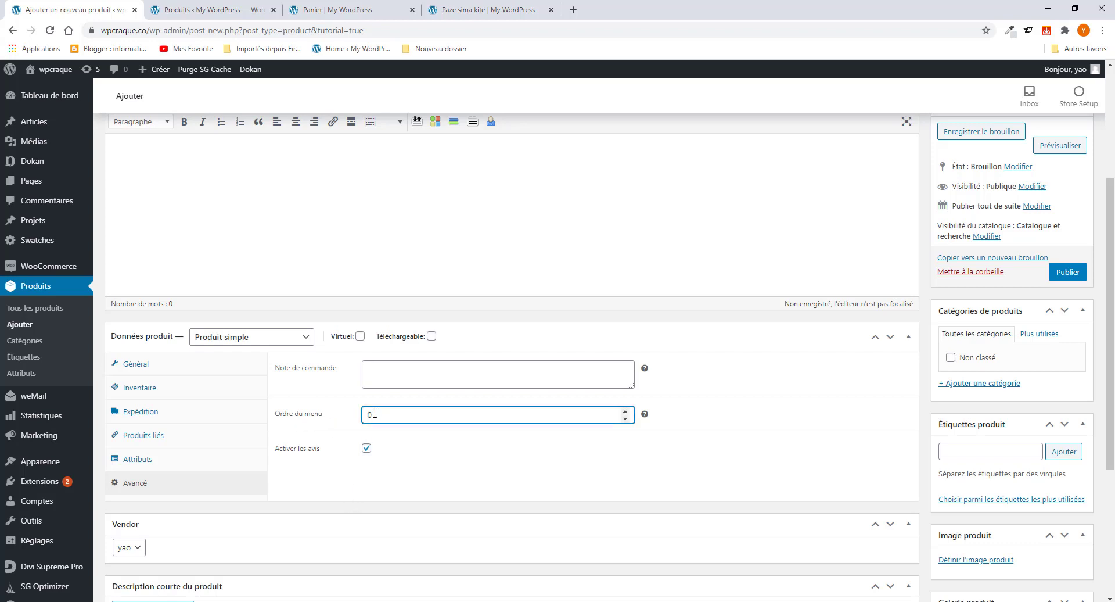
left_click_drag(375, 413, 356, 418)
left_click(434, 452)
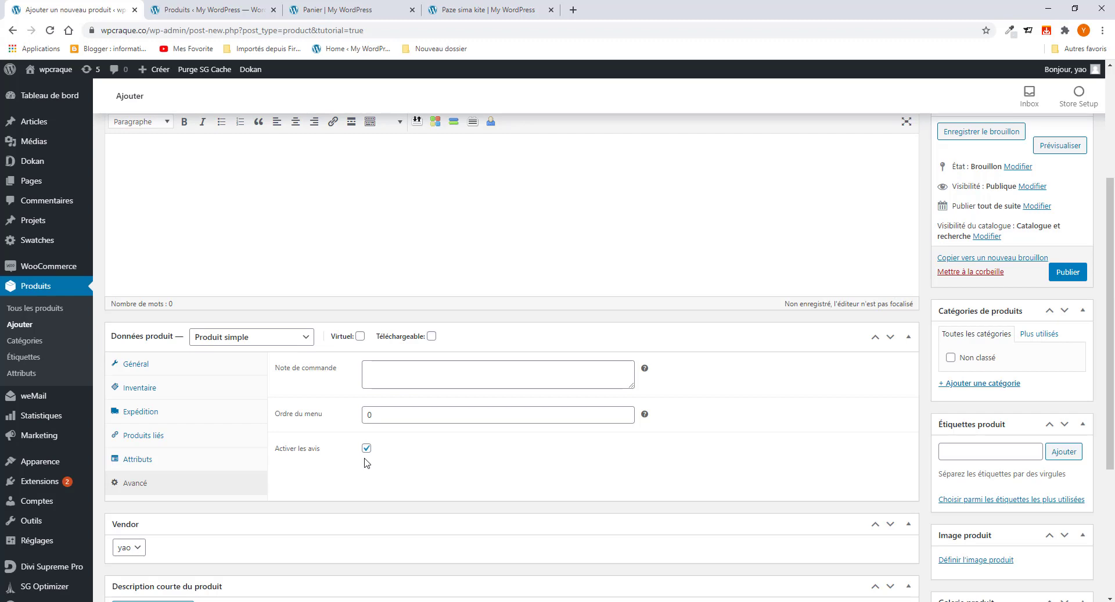
Step: View the vendors available for the product and the Dokan options, keeping the current vendor
scroll(366, 469, "down", 4)
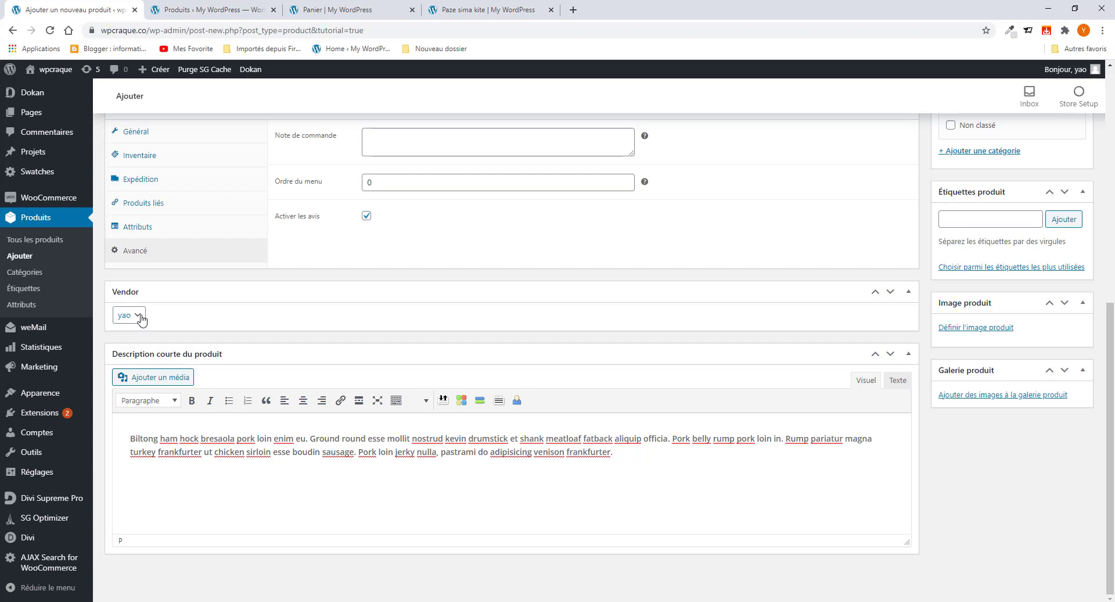
mouse_move(25, 98)
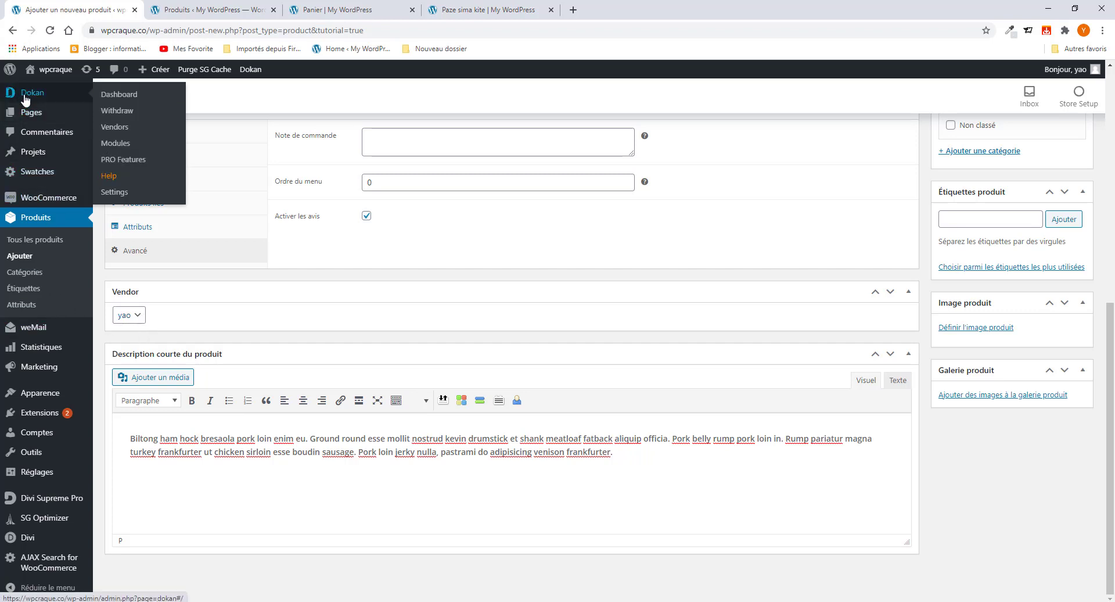
left_click(138, 321)
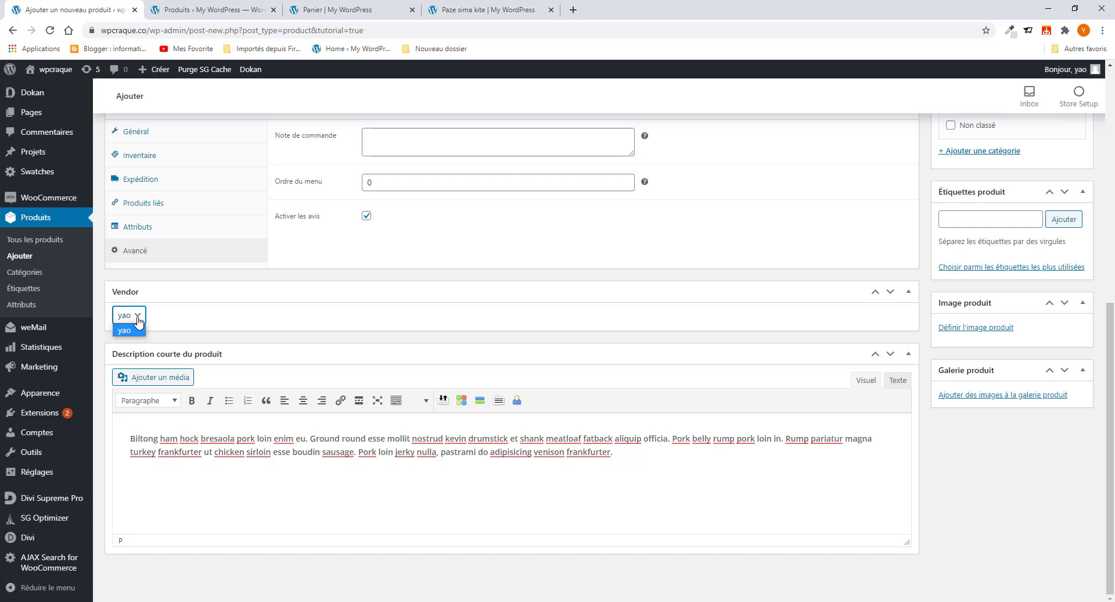
left_click(315, 316)
Step: Start a new product category and copy the "Vivamus tellus / Paze sima kite" breadcrumb text from the Paze sima kite page
scroll(511, 357, "up", 2)
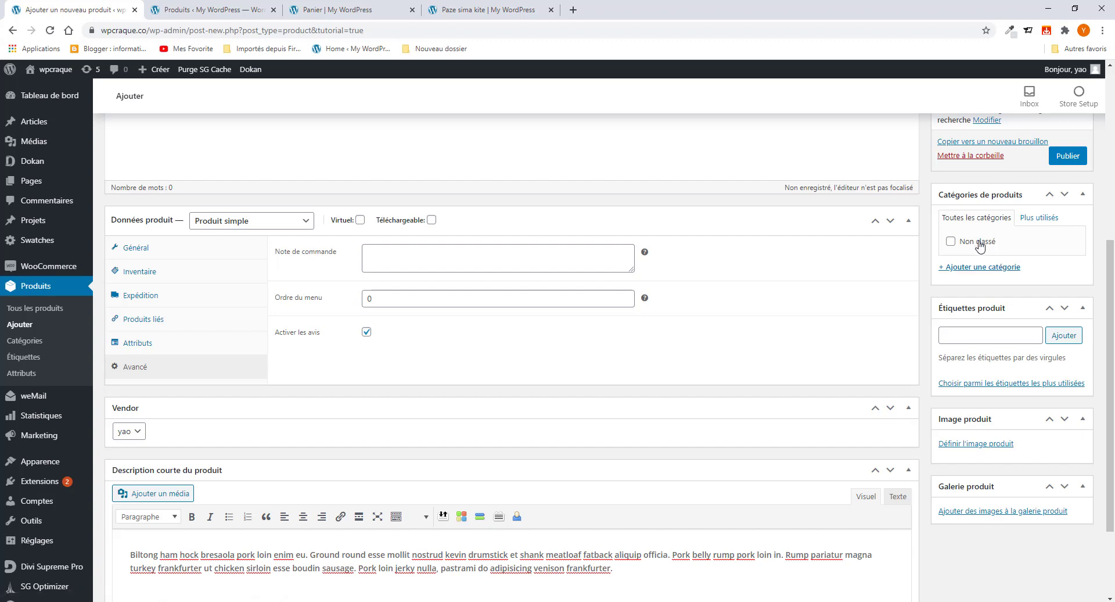
left_click(987, 270)
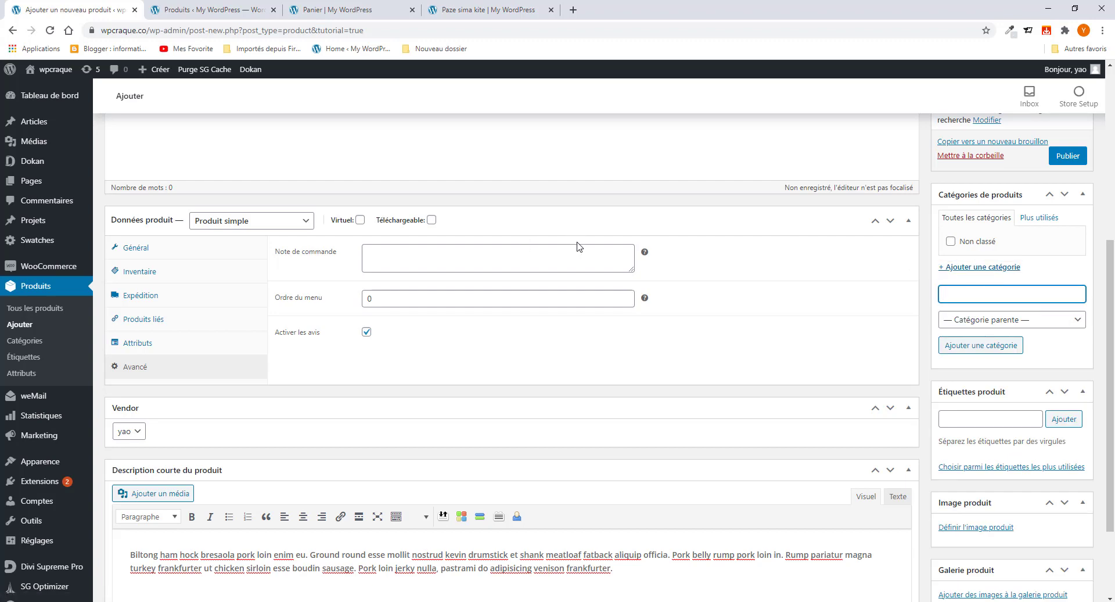
scroll(579, 247, "up", 5)
left_click(475, 12)
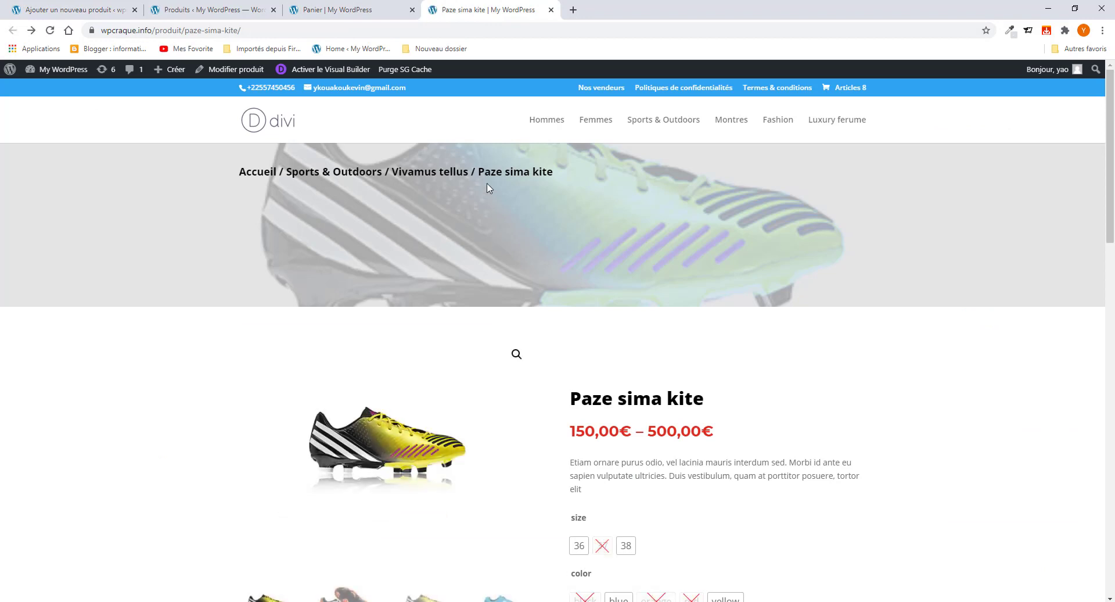
left_click_drag(553, 174, 411, 177)
key("ctrl+c")
right_click(411, 177)
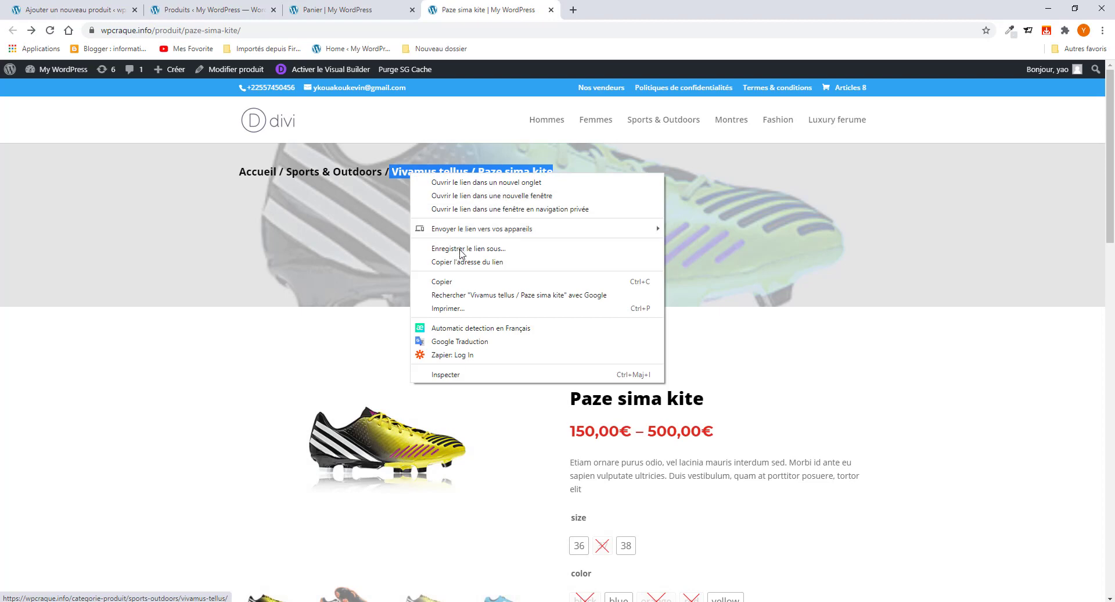
left_click(462, 282)
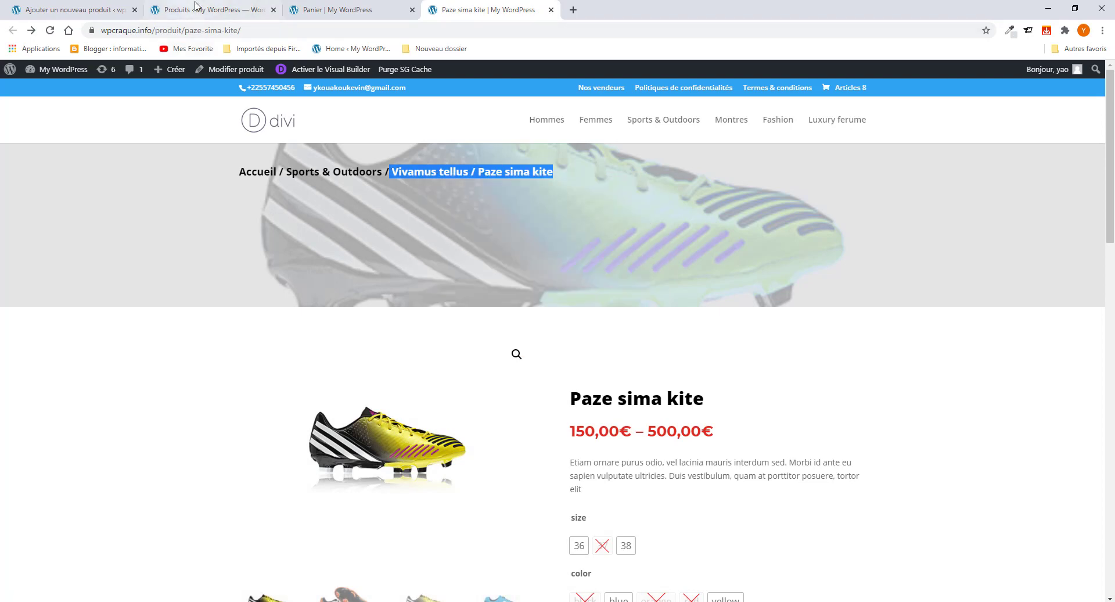
Step: Paste the copied text as the new category's name, trim it to "Vivamus tellus" and add the category to the product
left_click(70, 10)
scroll(1000, 413, "down", 2)
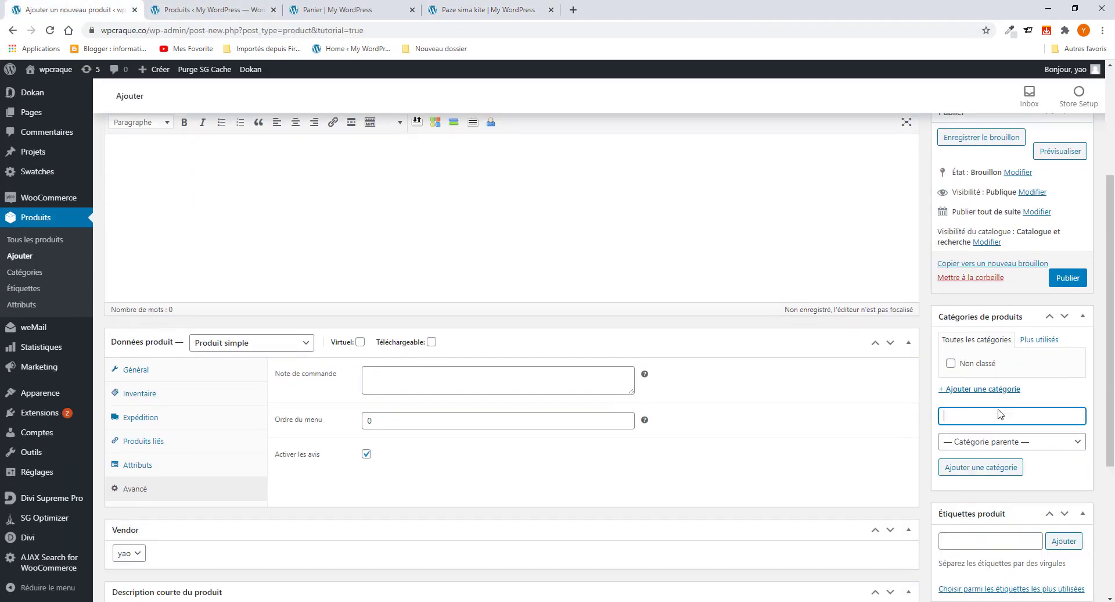
key("ctrl+v")
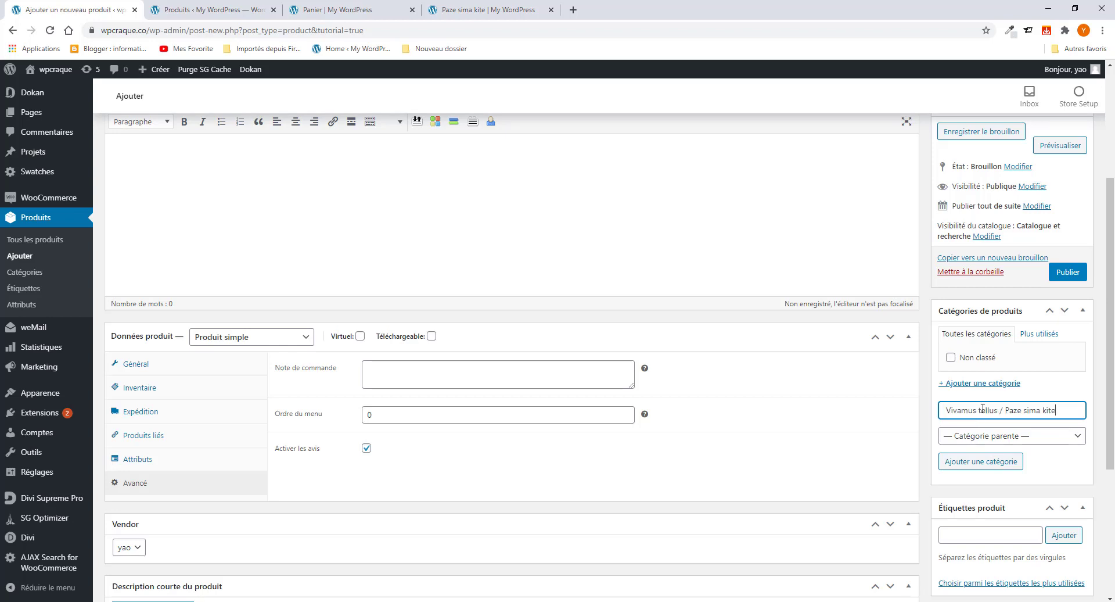
left_click_drag(1002, 407, 1073, 406)
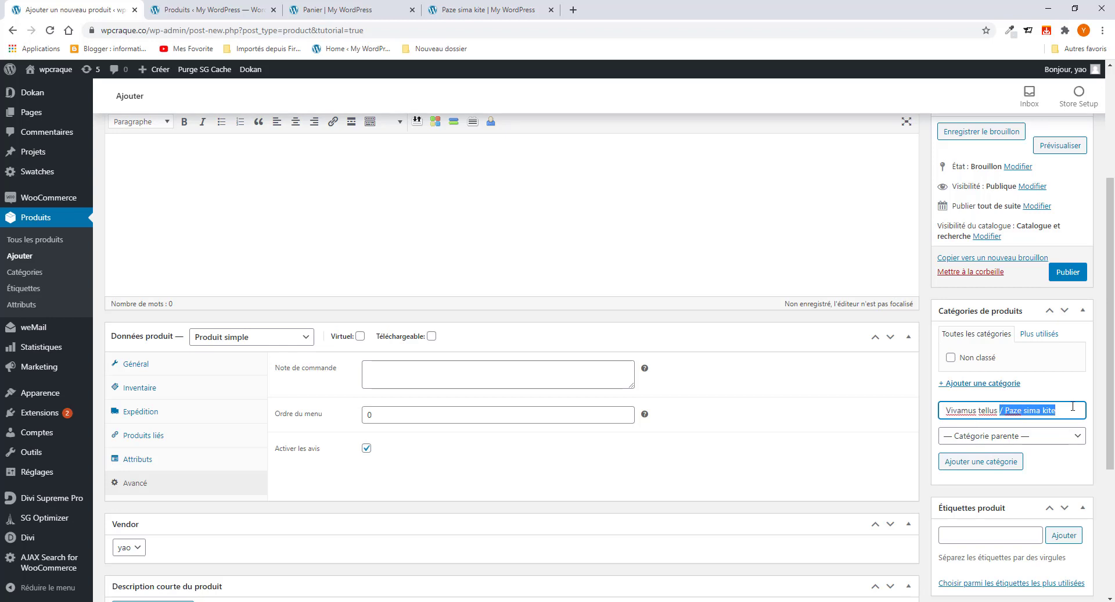
key("BackSpace")
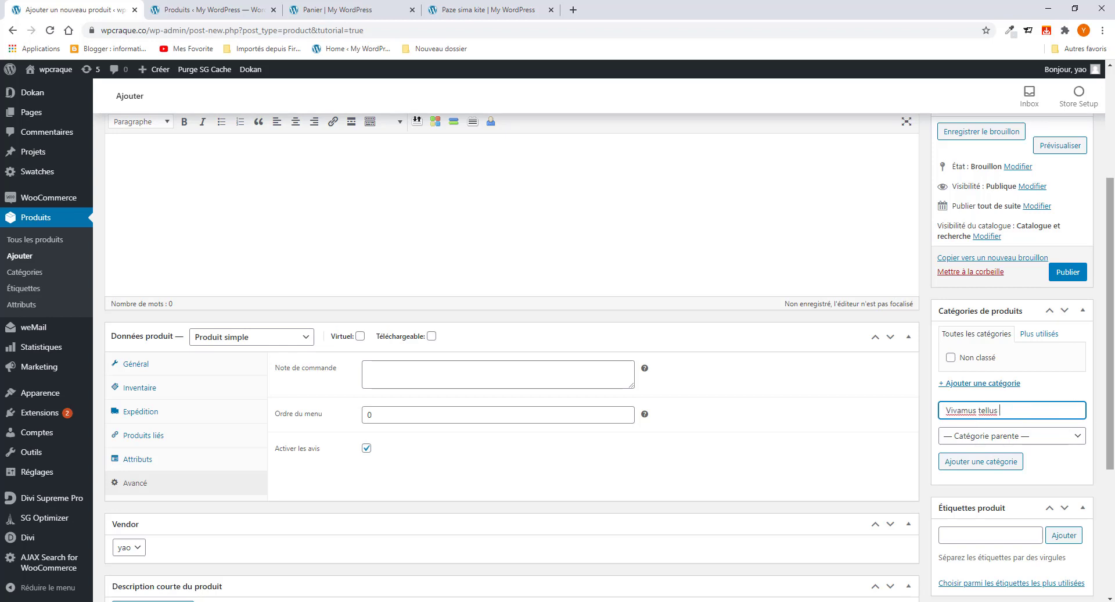
left_click(995, 463)
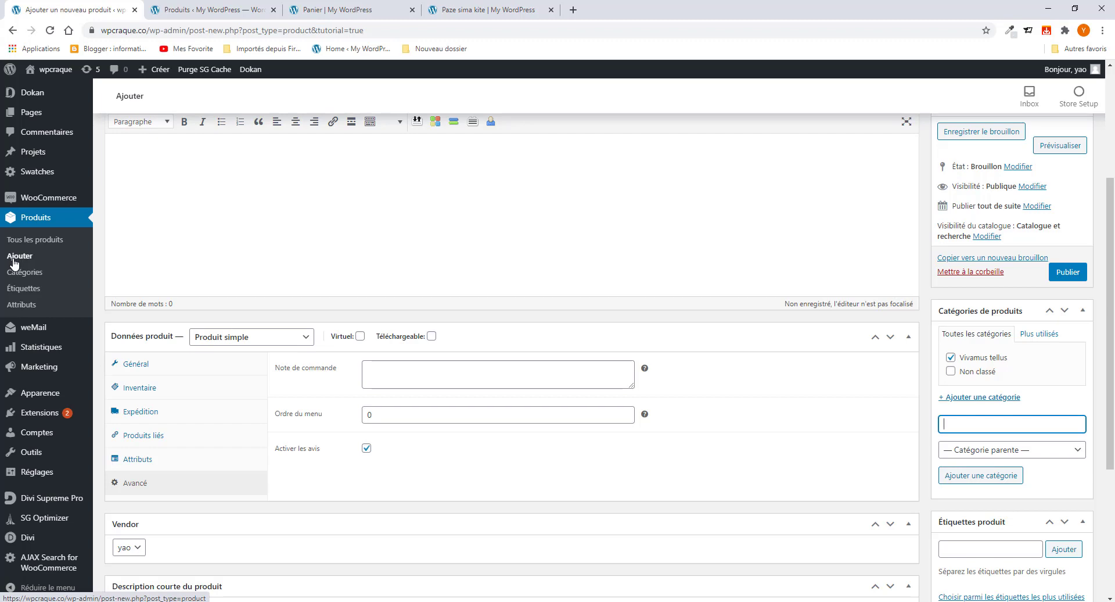
Step: Open the product image chooser with its file upload option
scroll(1010, 348, "down", 3)
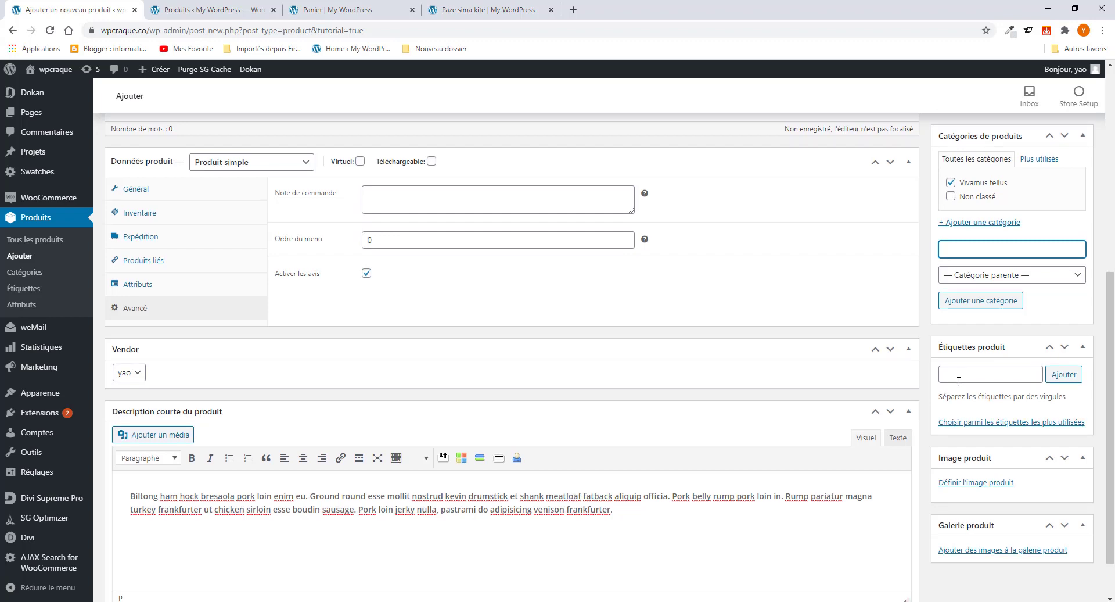
scroll(958, 381, "down", 1)
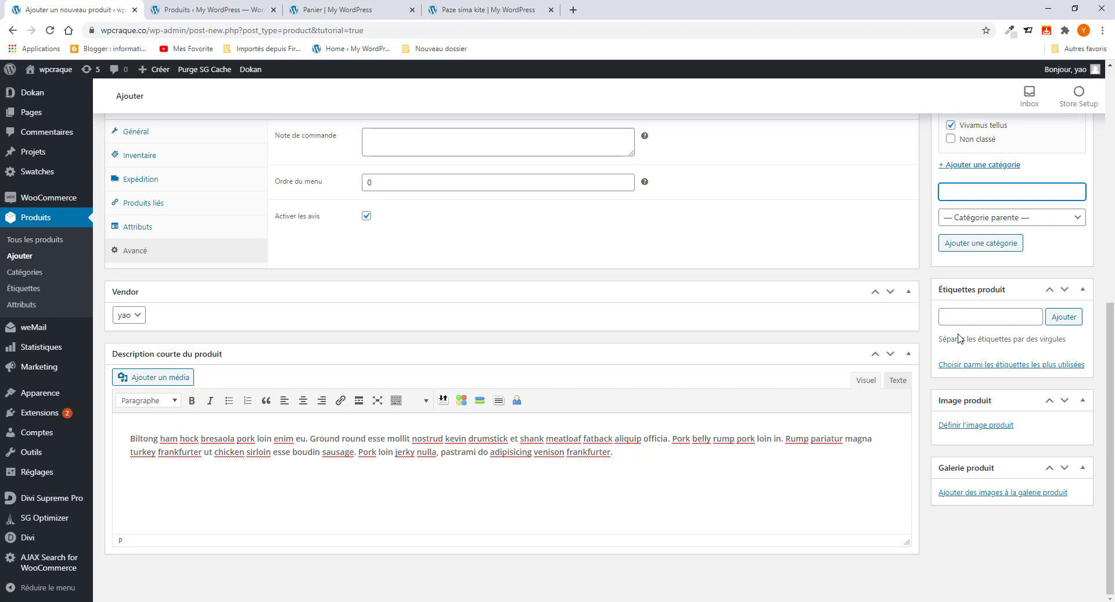
left_click(968, 427)
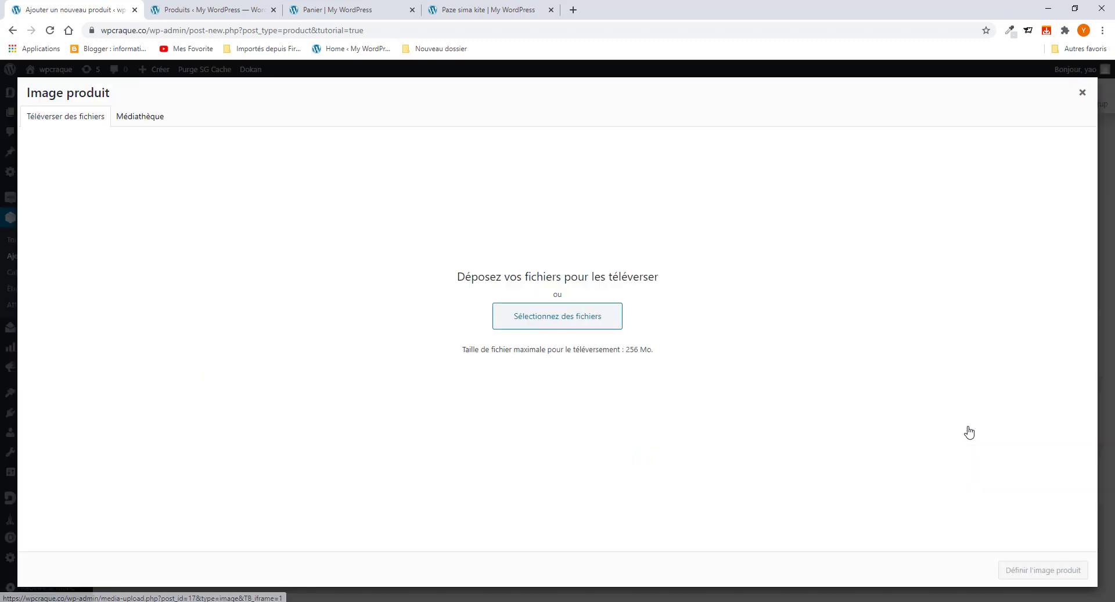
left_click(135, 117)
left_click(81, 117)
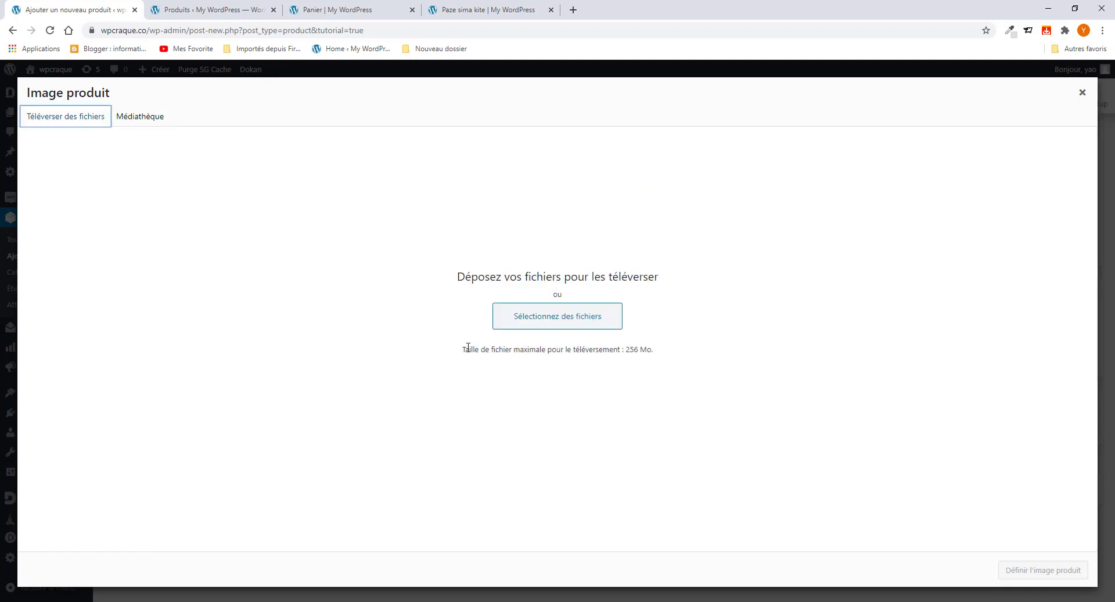
Step: Upload image 10 from the images folder in Téléchargements and set it as the product image
left_click(541, 328)
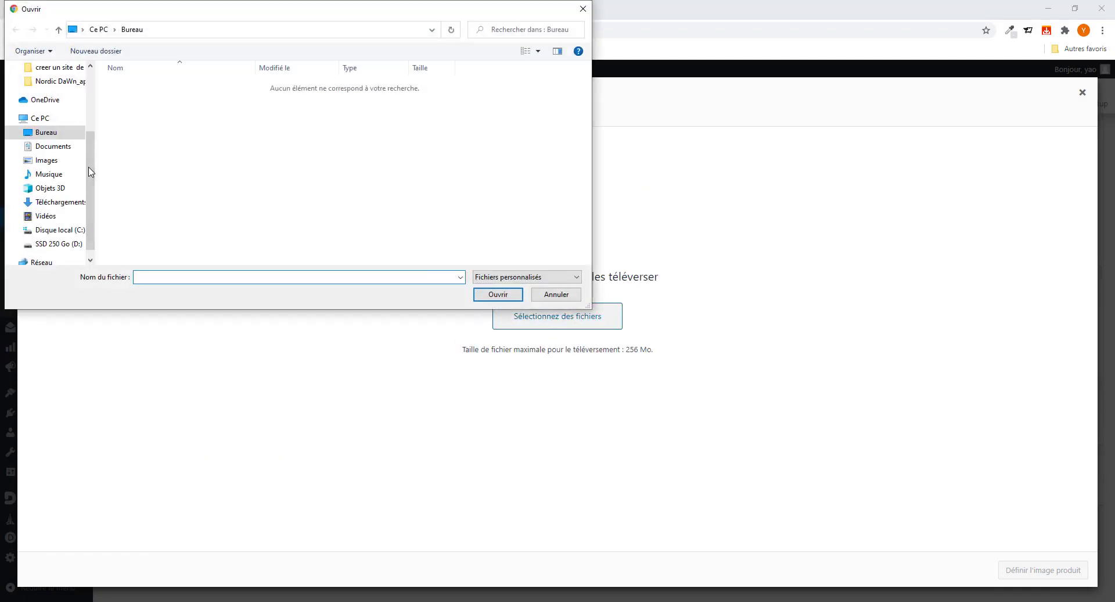
left_click(58, 204)
left_click(154, 127)
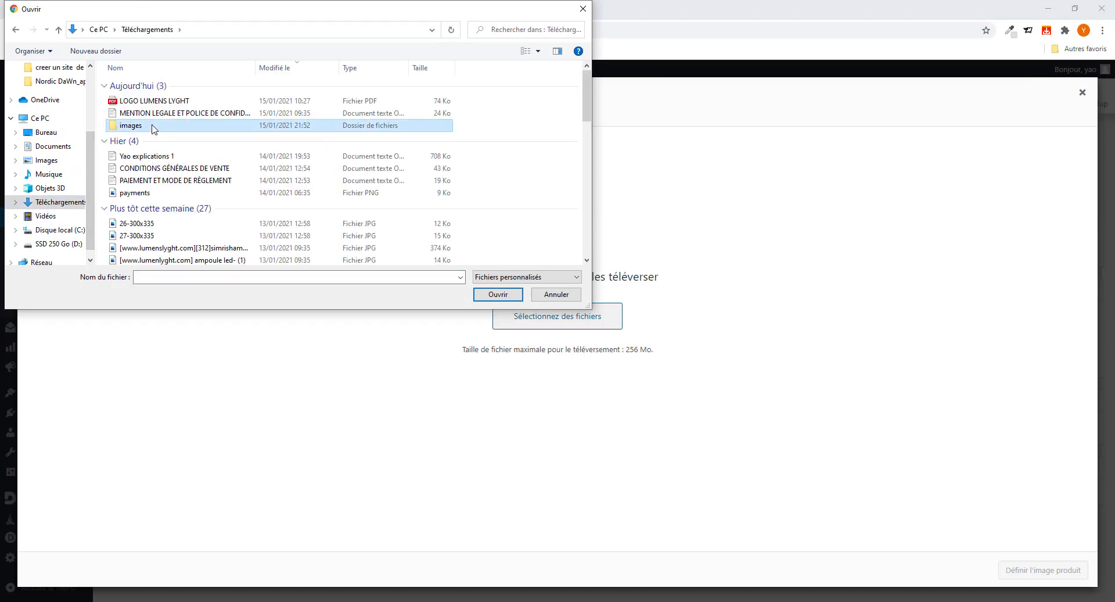
double_click(154, 126)
left_click(155, 125)
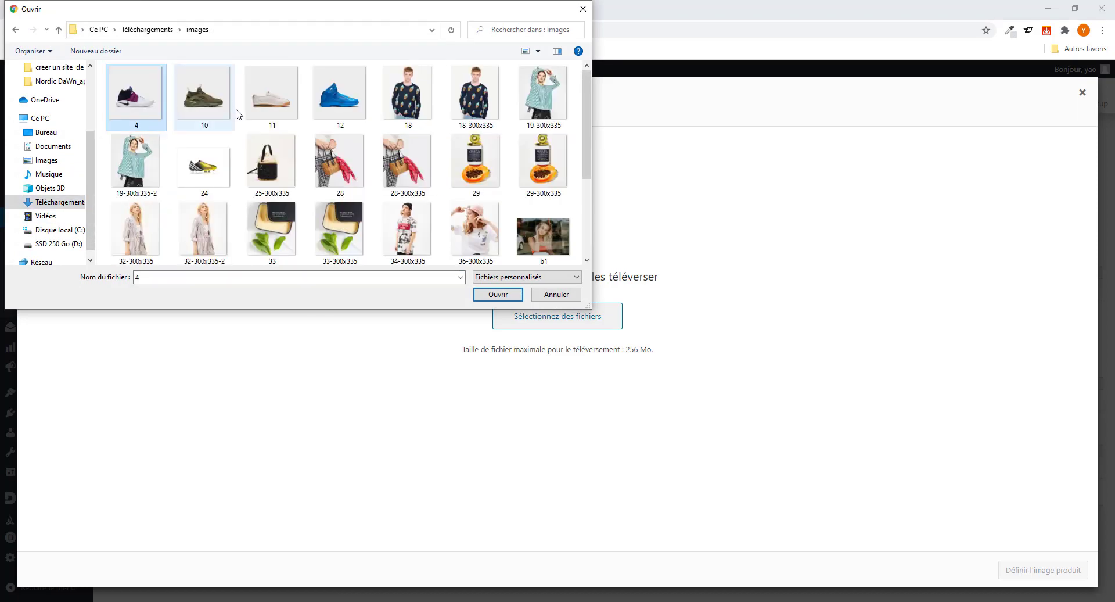
left_click(211, 101)
left_click(498, 294)
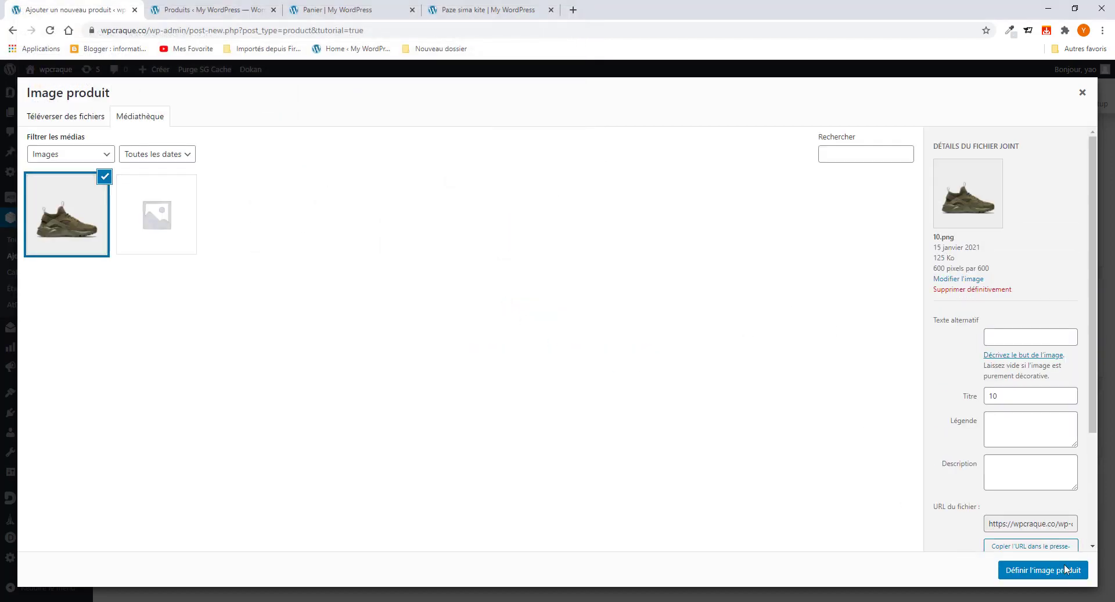
left_click(1042, 570)
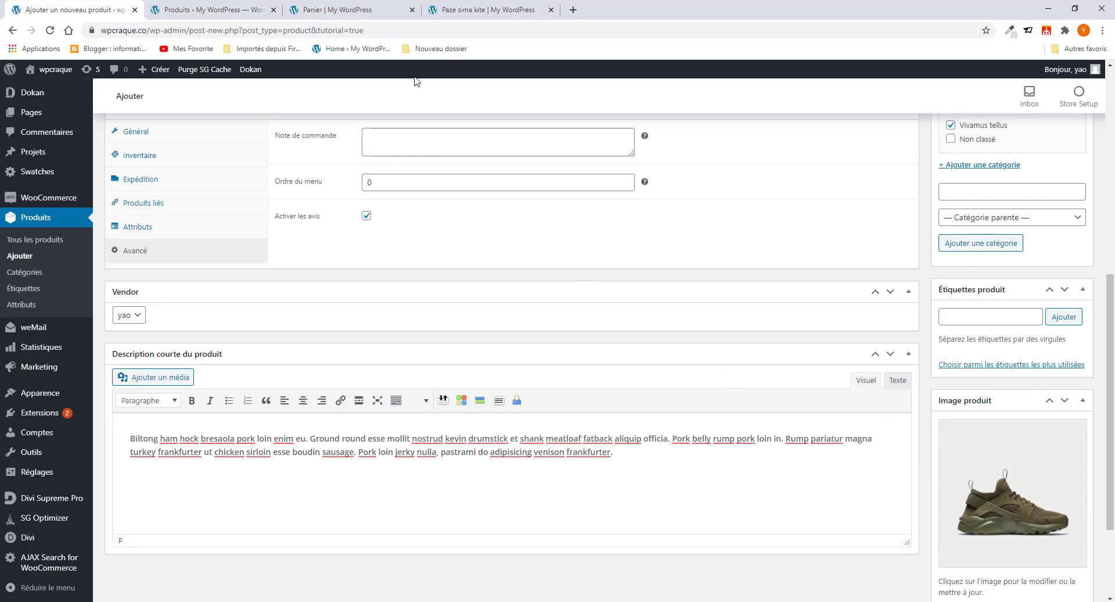
Step: Look at the images on the Integer ullamcorper euitmod 3 reference page, and return to the new product's gallery section
left_click(471, 17)
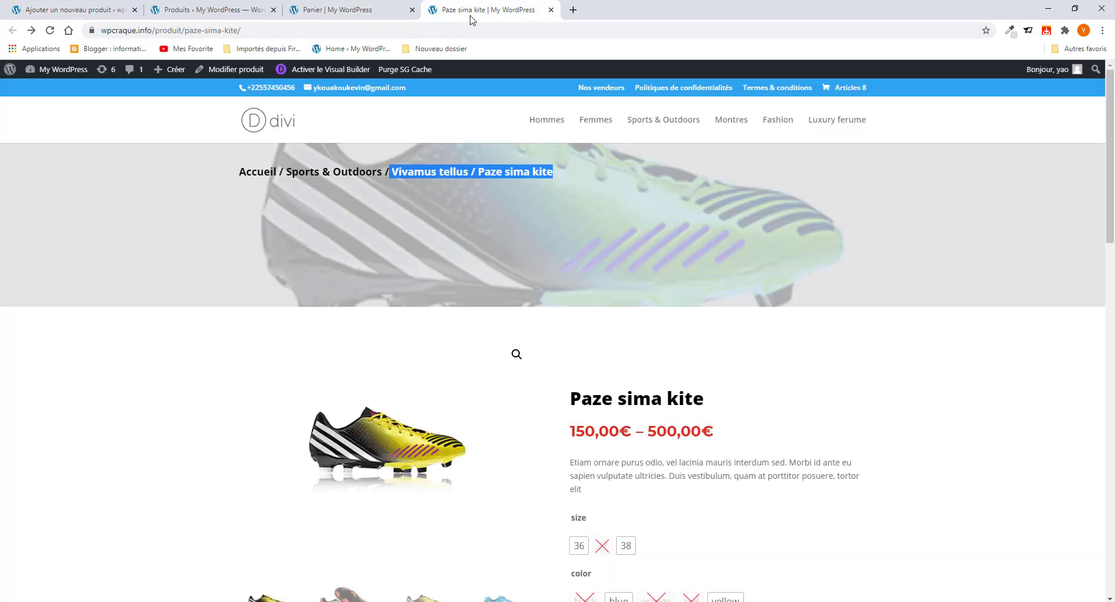
left_click(348, 10)
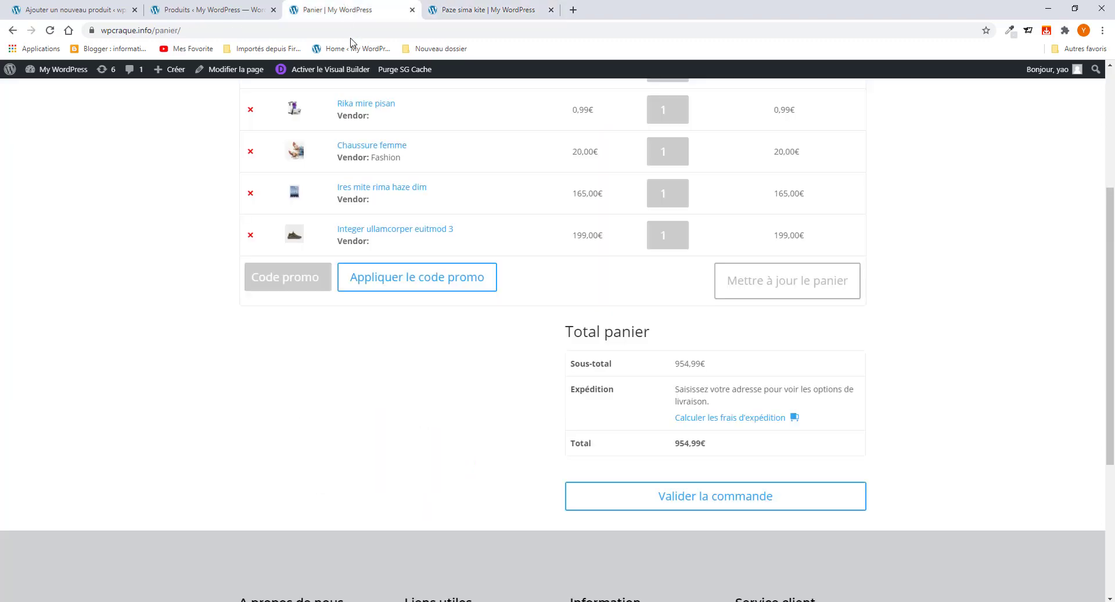
scroll(522, 314, "up", 5)
left_click(12, 31)
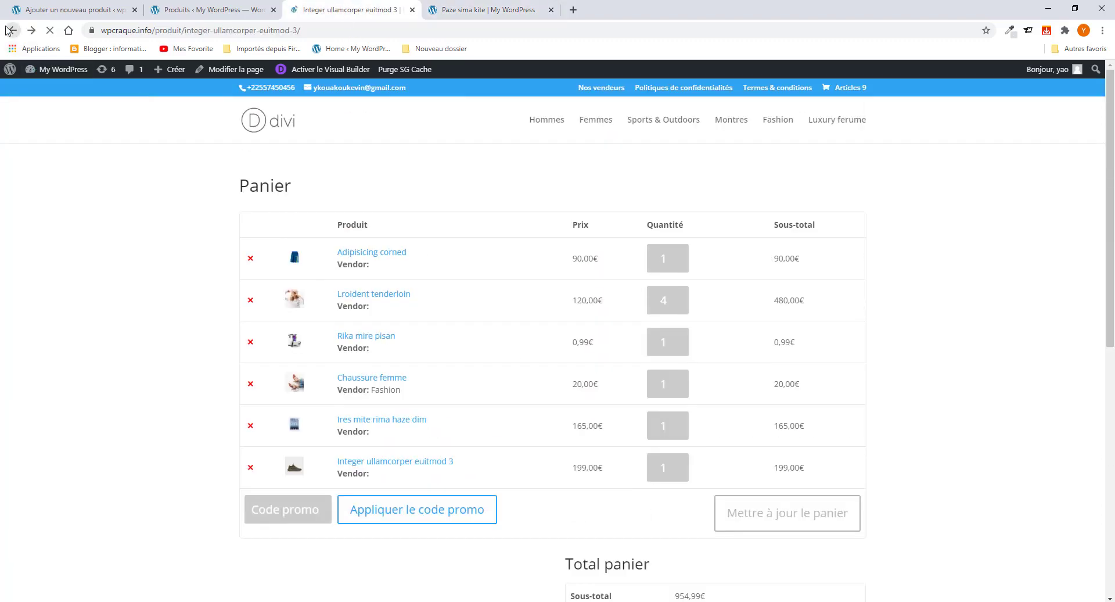
scroll(642, 327, "down", 6)
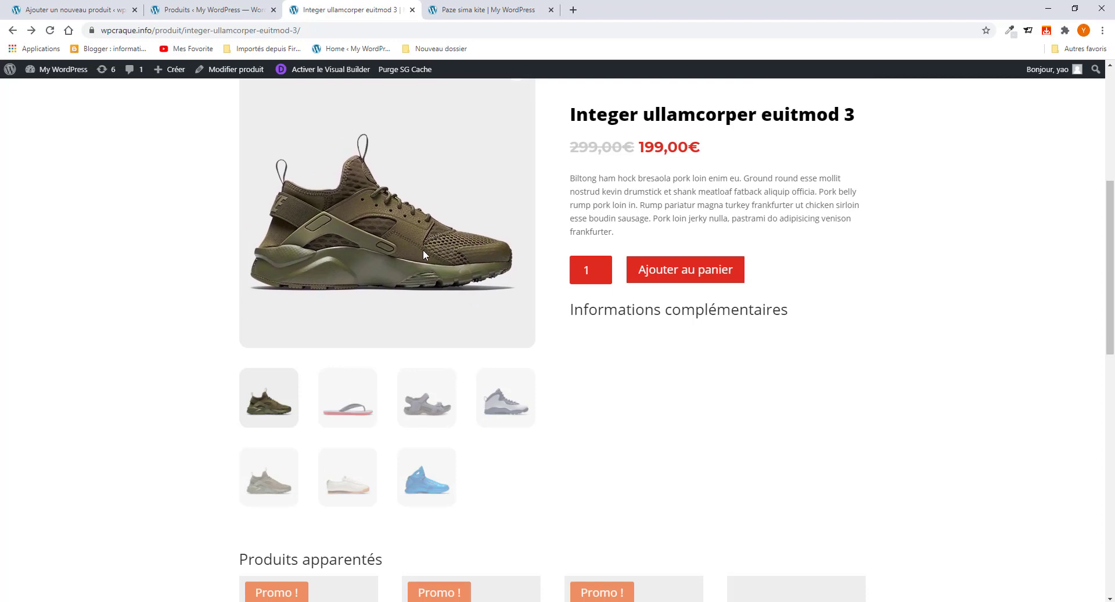
left_click(67, 10)
scroll(1038, 383, "down", 2)
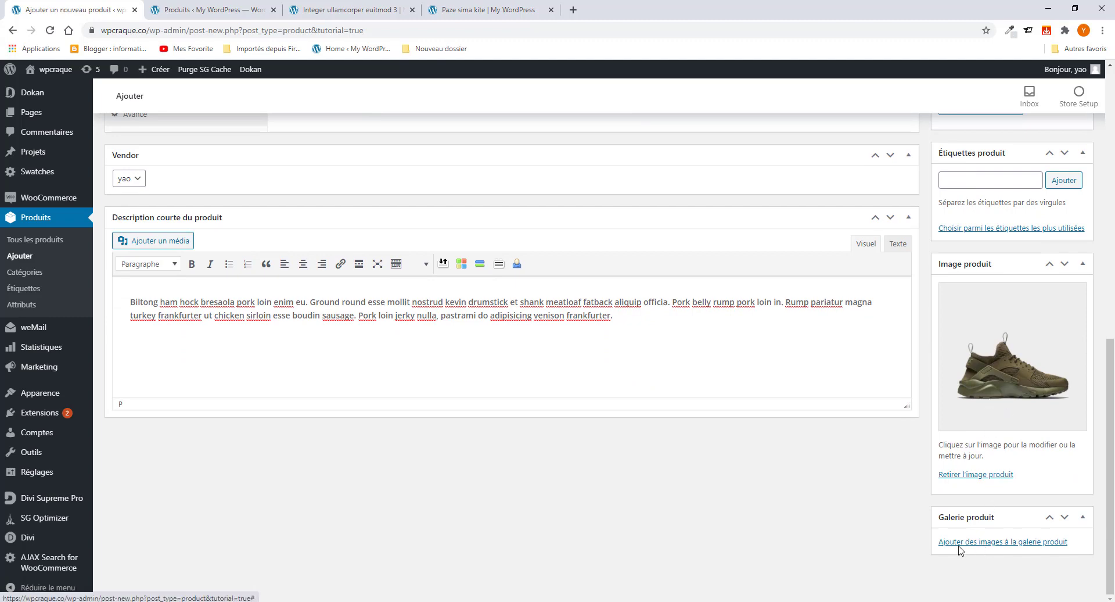
Step: Browse the gallery images on the Integer ullamcorper euitmod 3 reference page, viewing several shoes at full size
left_click(332, 18)
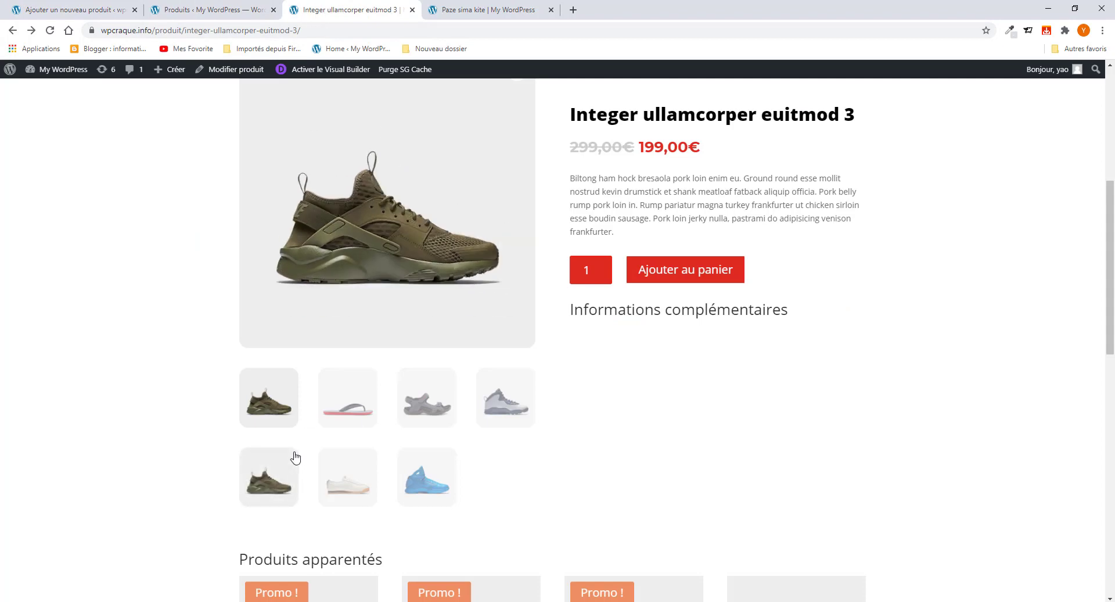
scroll(326, 442, "down", 3)
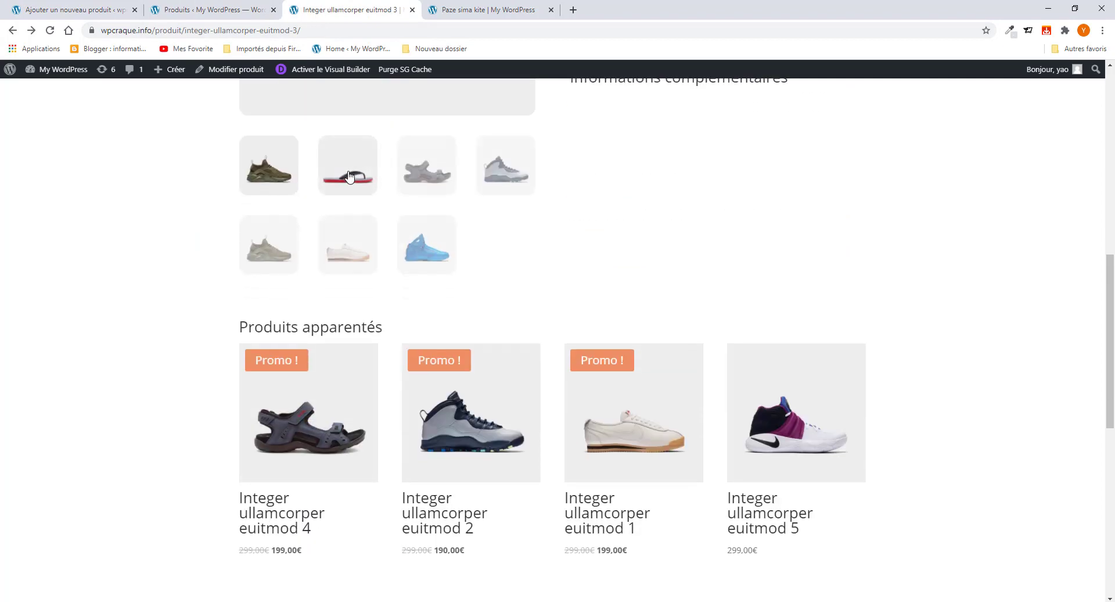
left_click(418, 185)
left_click(506, 171)
scroll(386, 303, "up", 3)
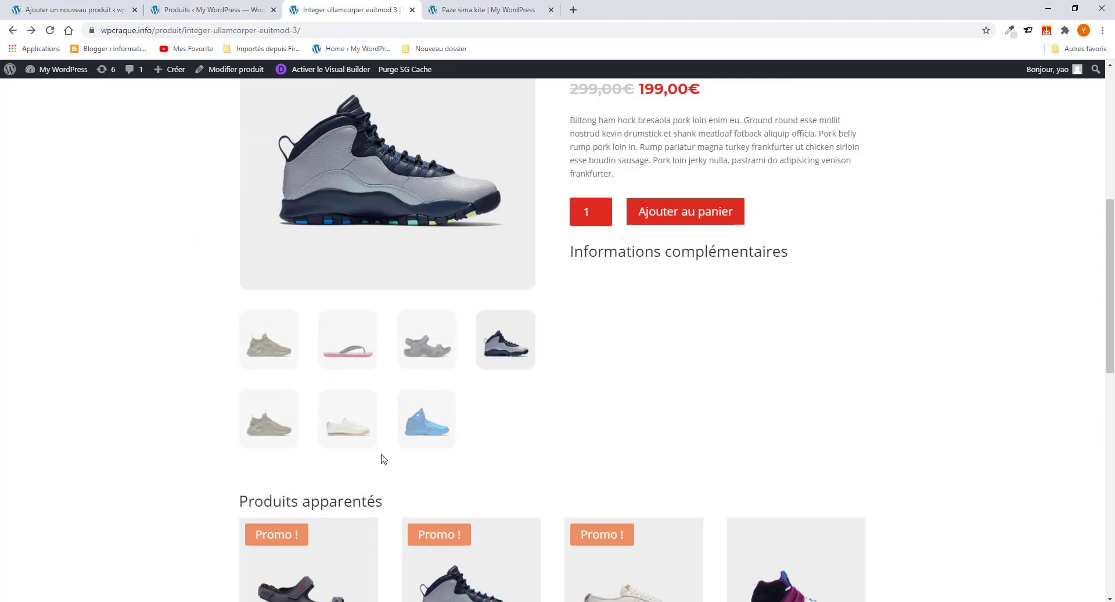
left_click(422, 438)
left_click(268, 418)
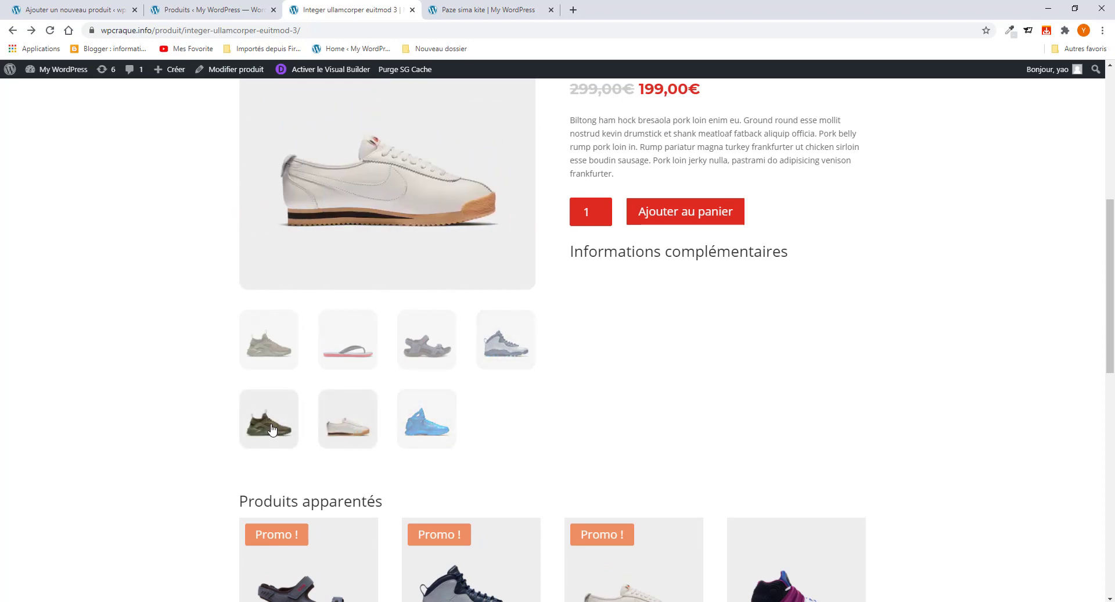
left_click(330, 341)
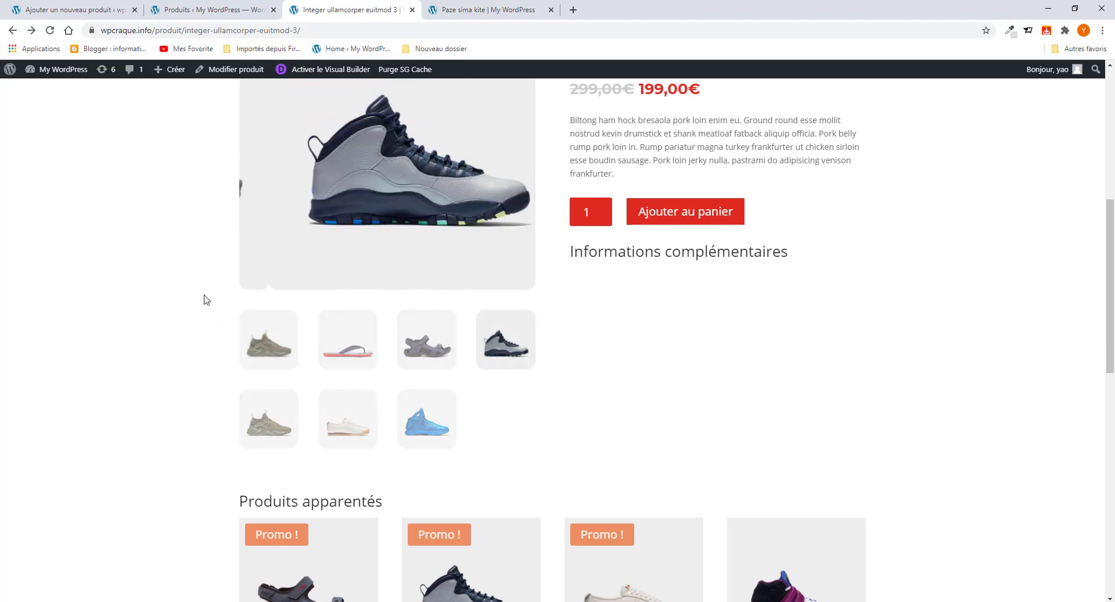
Step: Upload images 4, 11 and 12 from the images folder through the new product's gallery image chooser
left_click(68, 10)
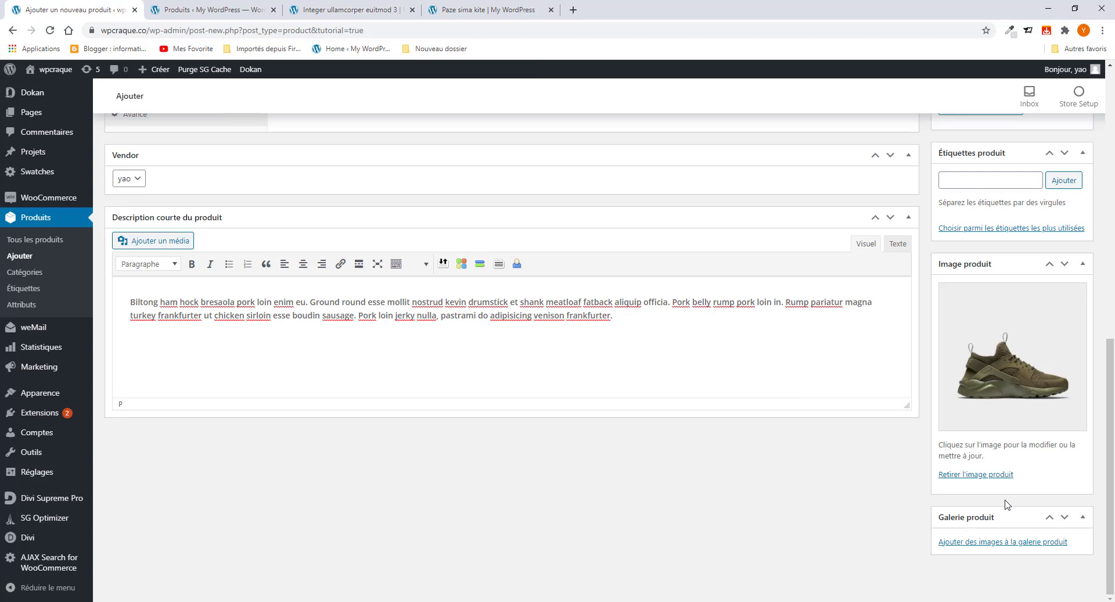
left_click(999, 542)
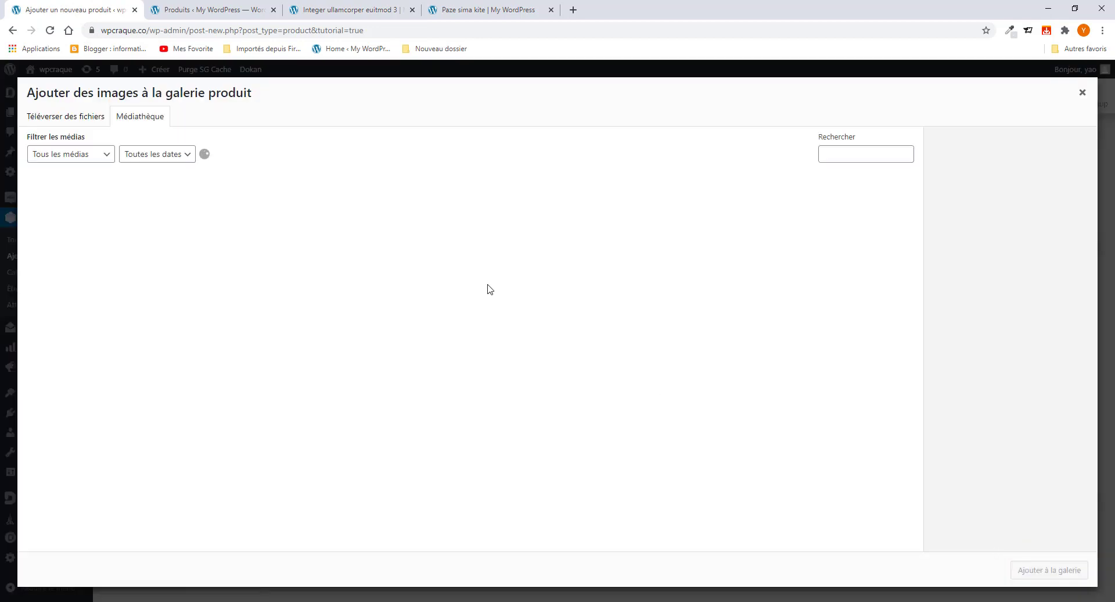
left_click(87, 118)
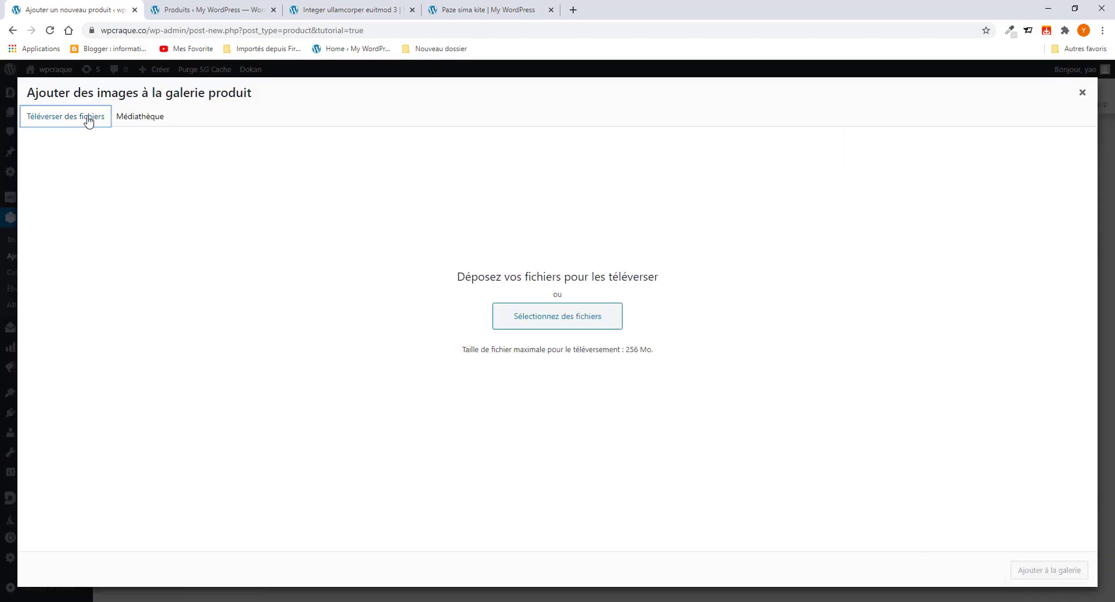
left_click(535, 313)
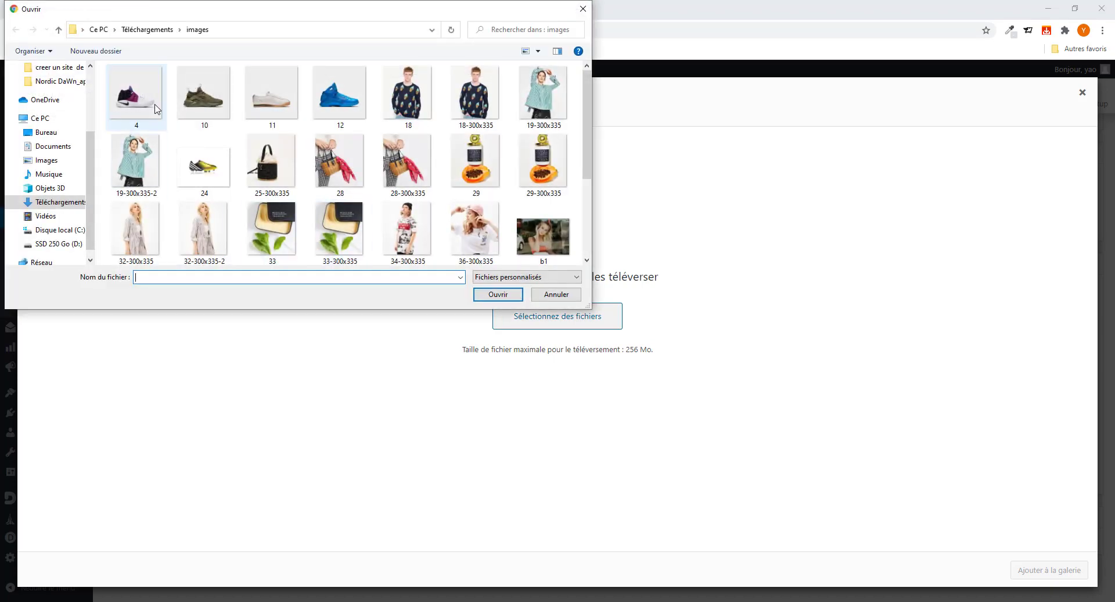
left_click(149, 104)
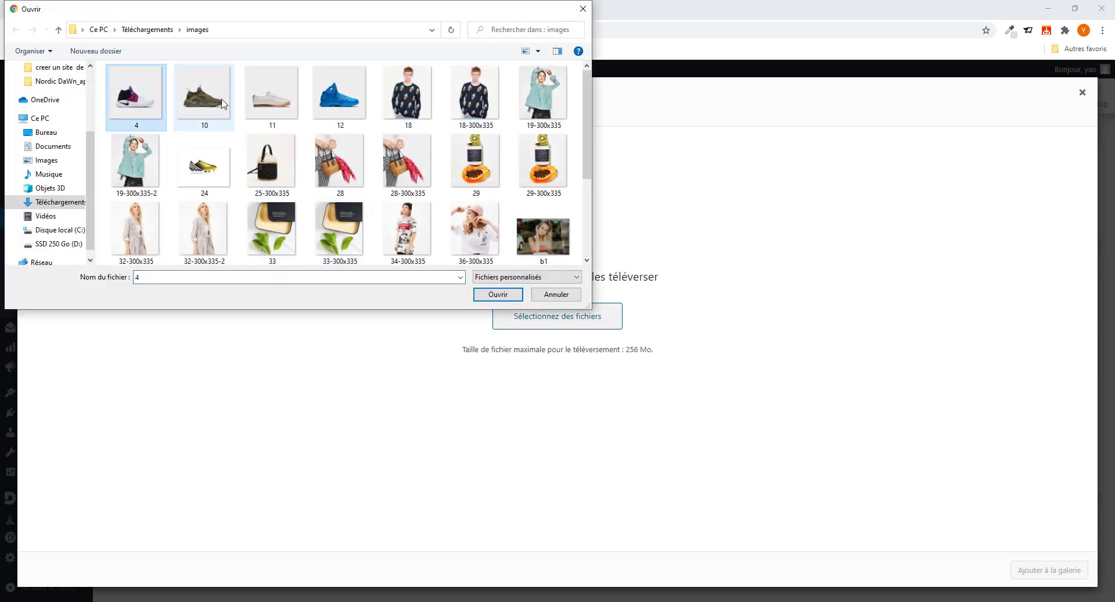
left_click(215, 103, "ctrl")
left_click(277, 107, "ctrl")
left_click(340, 95, "ctrl")
left_click(204, 96, "ctrl")
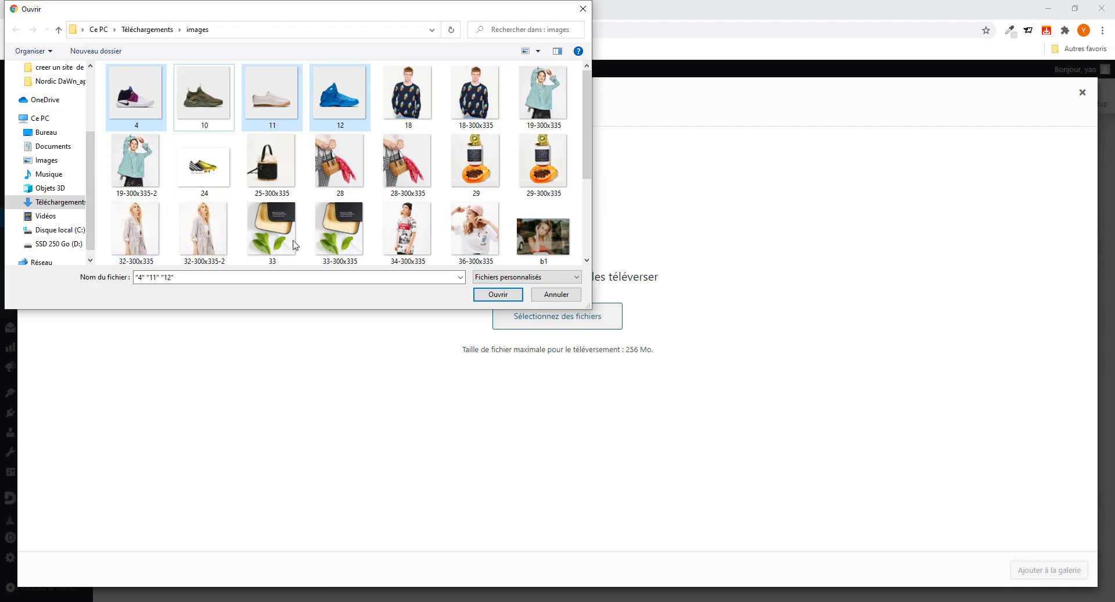
left_click(499, 295)
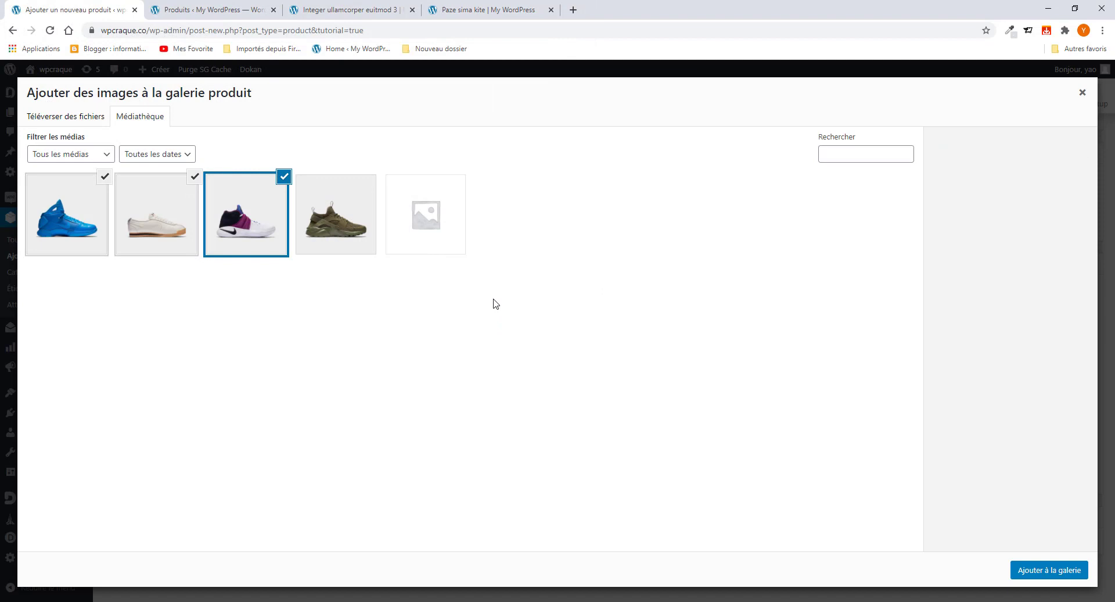
Step: Add images 10, 4, 11 and 12 from the media library to the product gallery
left_click(316, 233)
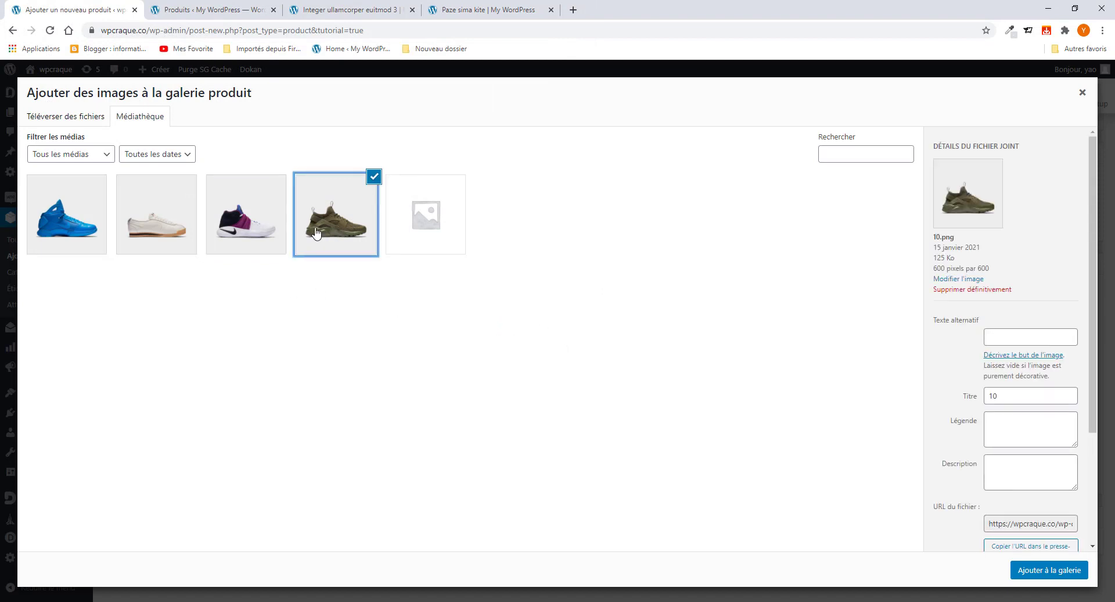
left_click(228, 218, "ctrl")
left_click(156, 219, "ctrl")
left_click(53, 205, "ctrl")
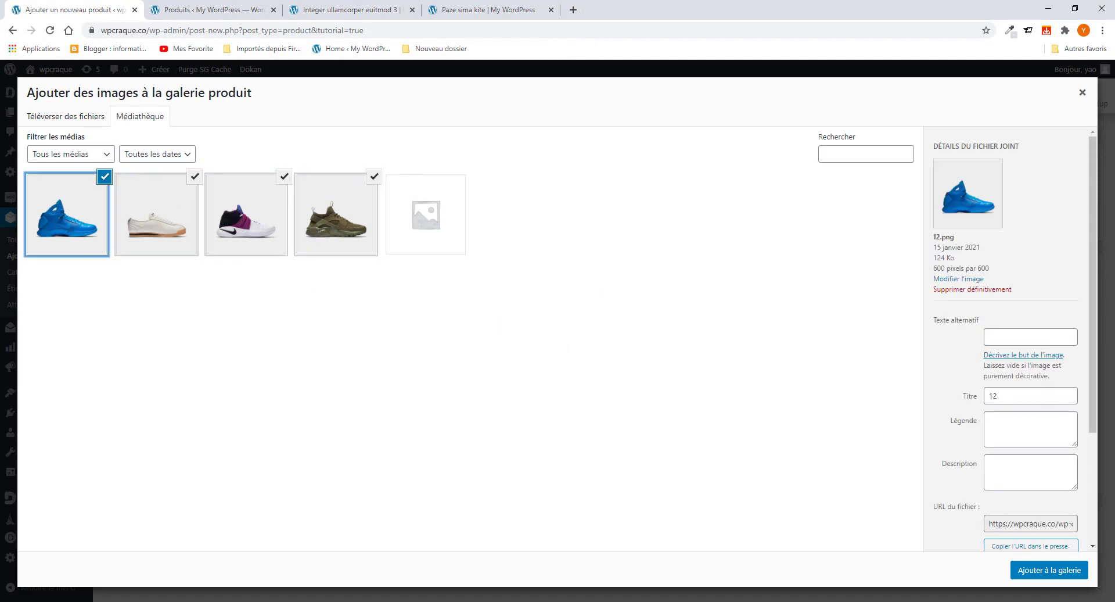
left_click(1032, 572)
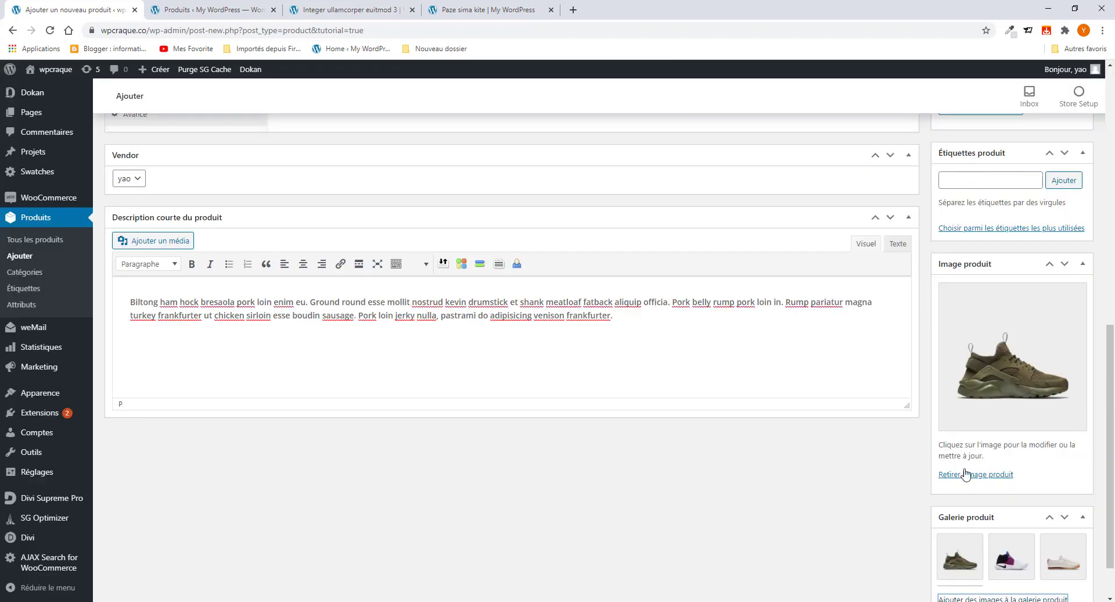
scroll(1010, 477, "down", 2)
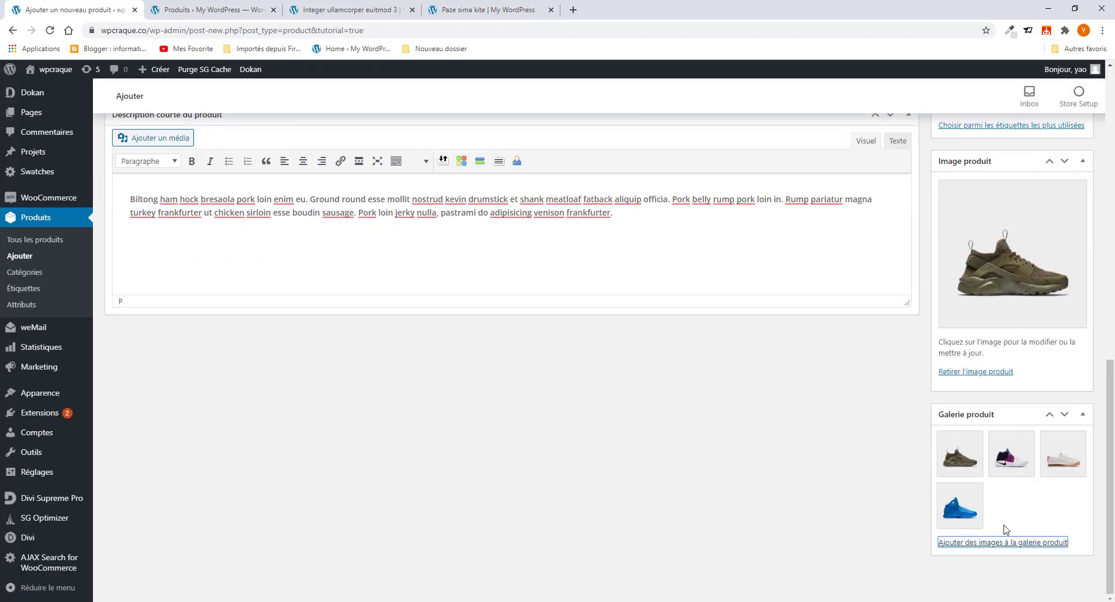
Step: Publish the Integer ullamcorper euitmod 3 product
scroll(794, 370, "up", 12)
scroll(802, 372, "down", 1)
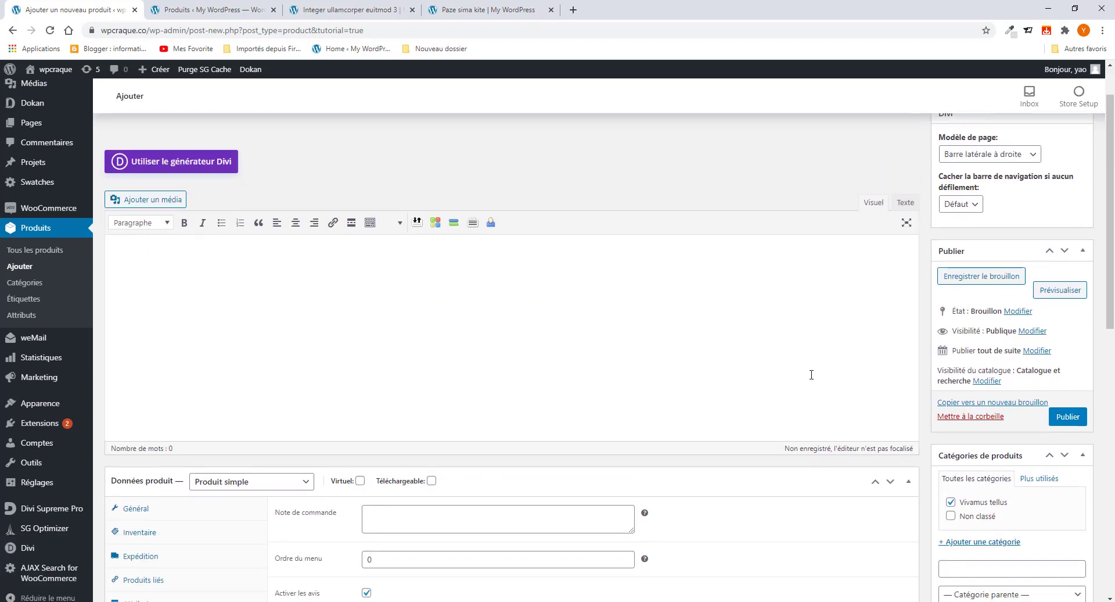
left_click(1066, 418)
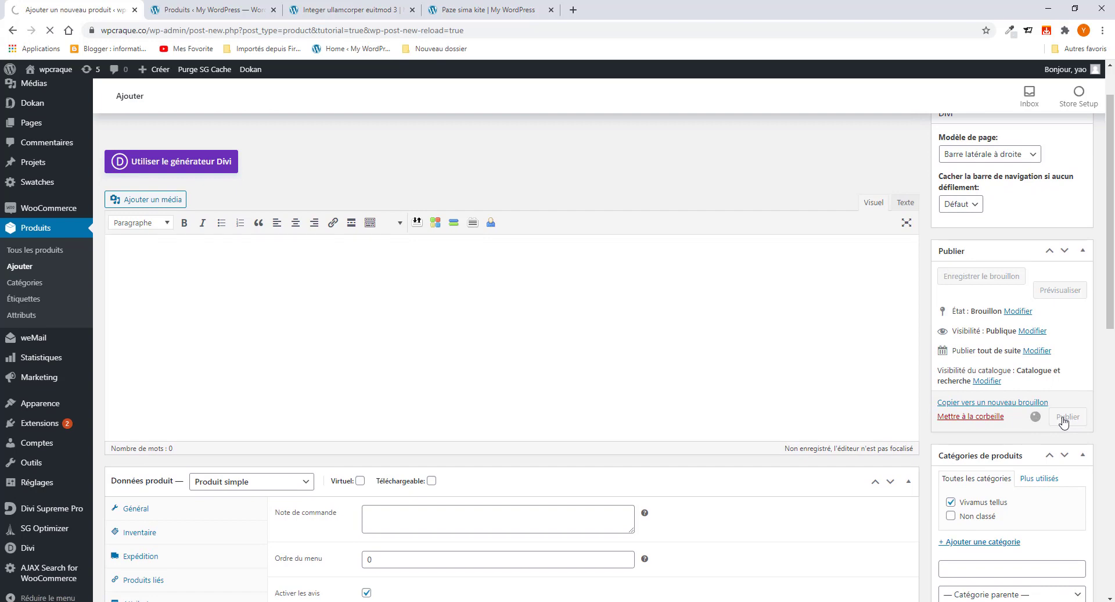
scroll(943, 347, "down", 5)
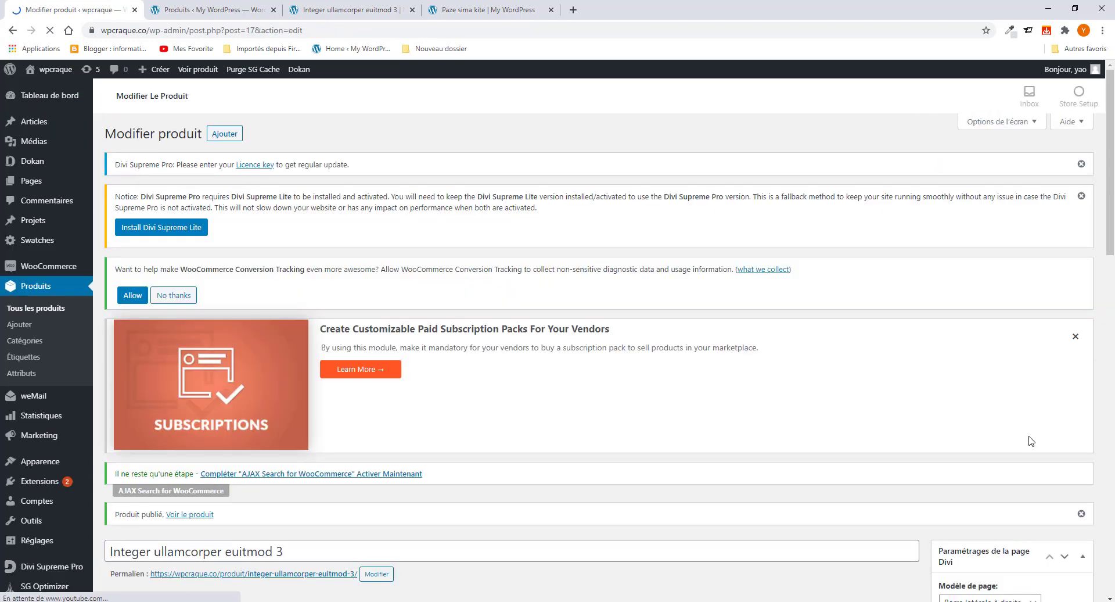
scroll(455, 319, "down", 6)
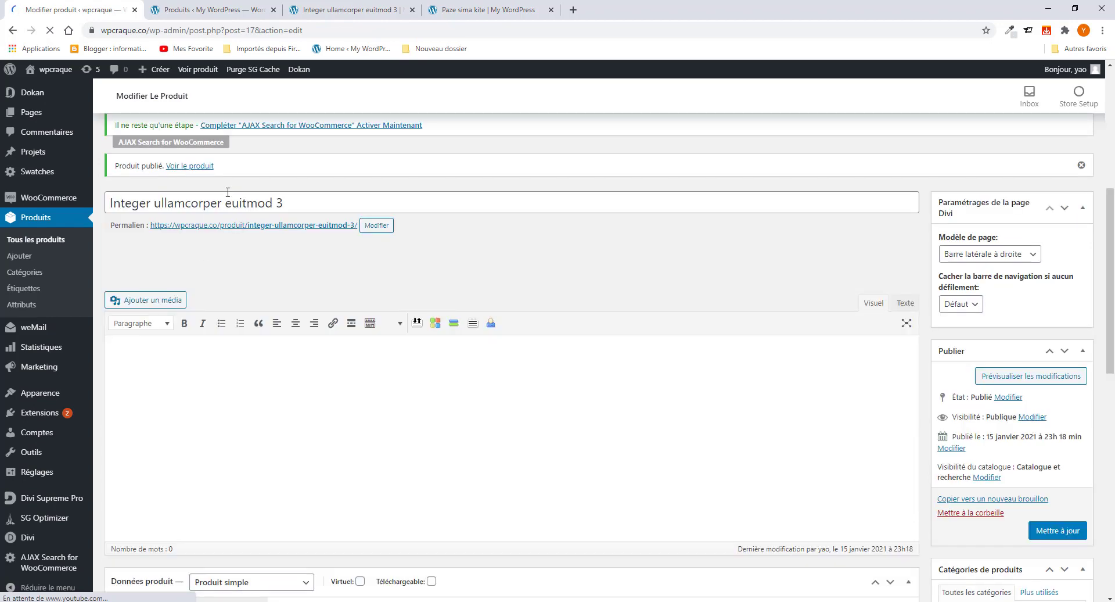
Step: Open the published product's page in a new browser tab and view the purple and white shoe from its gallery
right_click(270, 226)
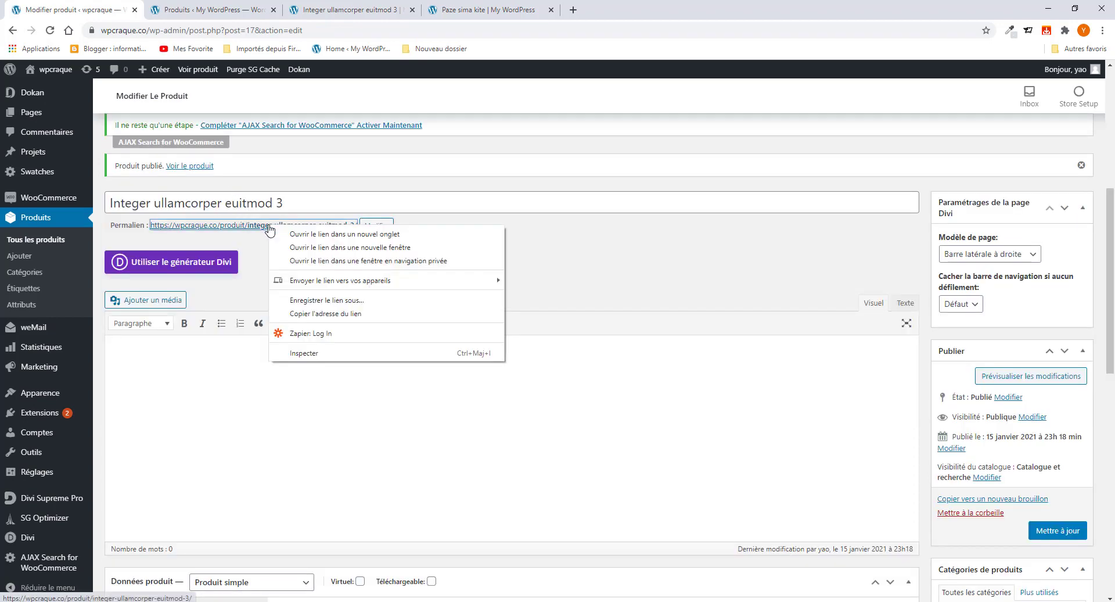
left_click(308, 234)
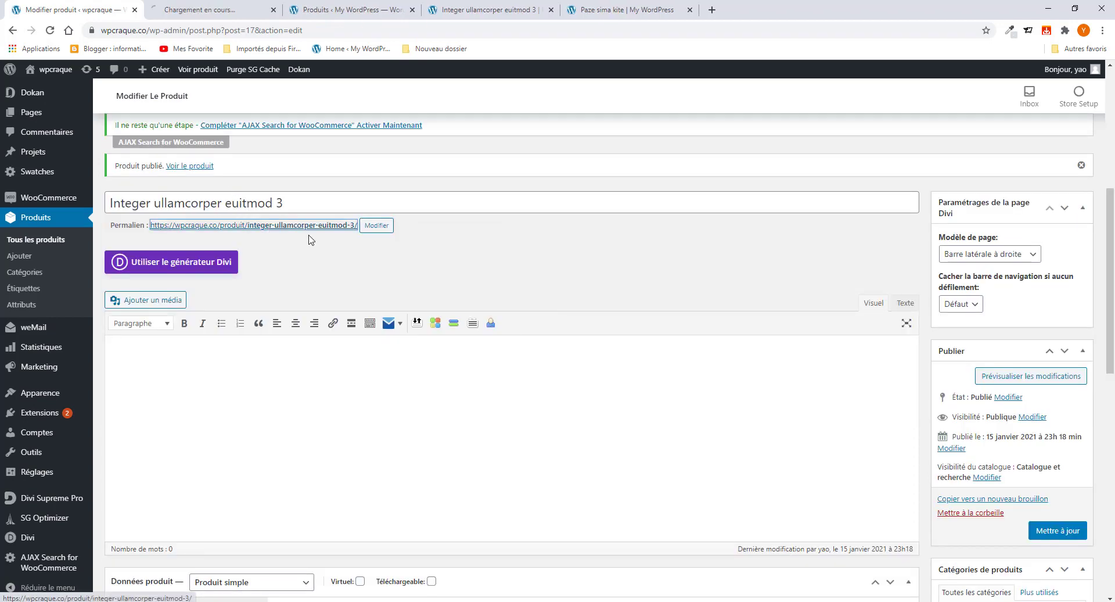
left_click(203, 6)
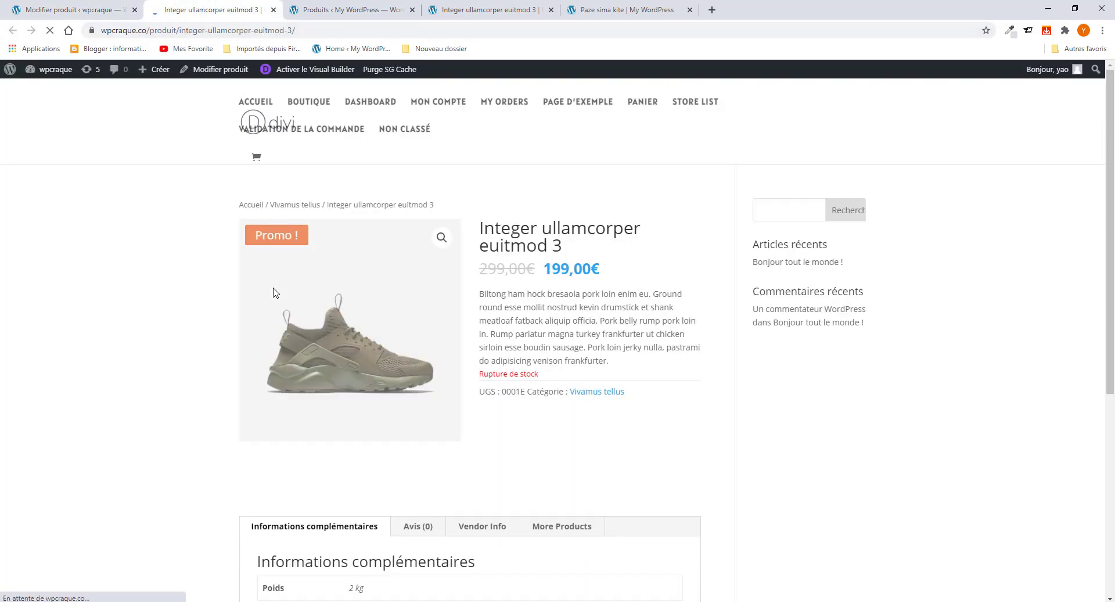
scroll(388, 336, "down", 3)
scroll(390, 338, "up", 3)
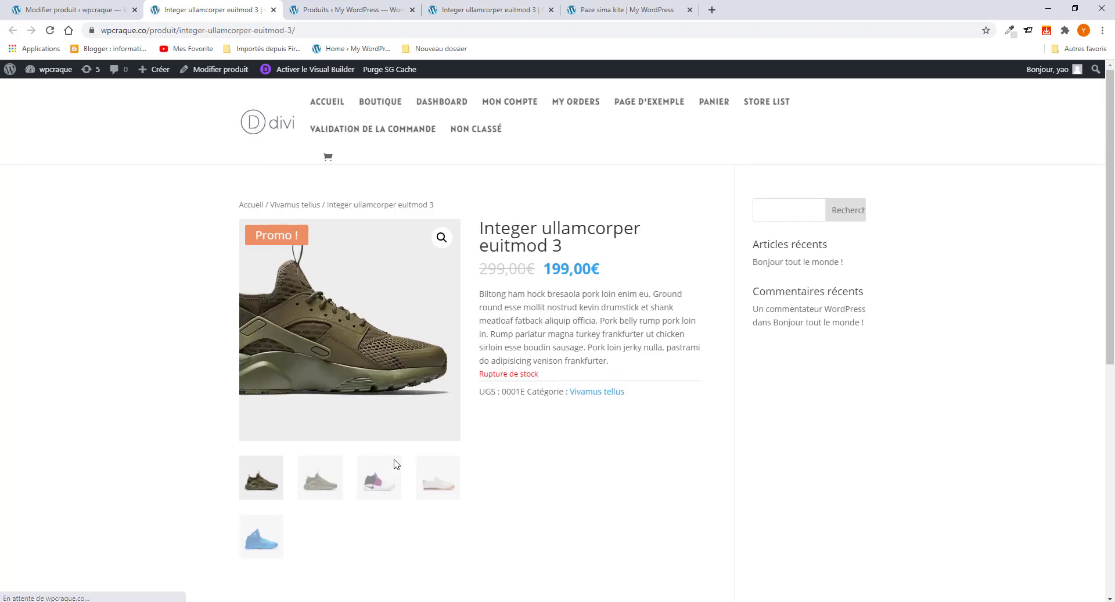
left_click(377, 477)
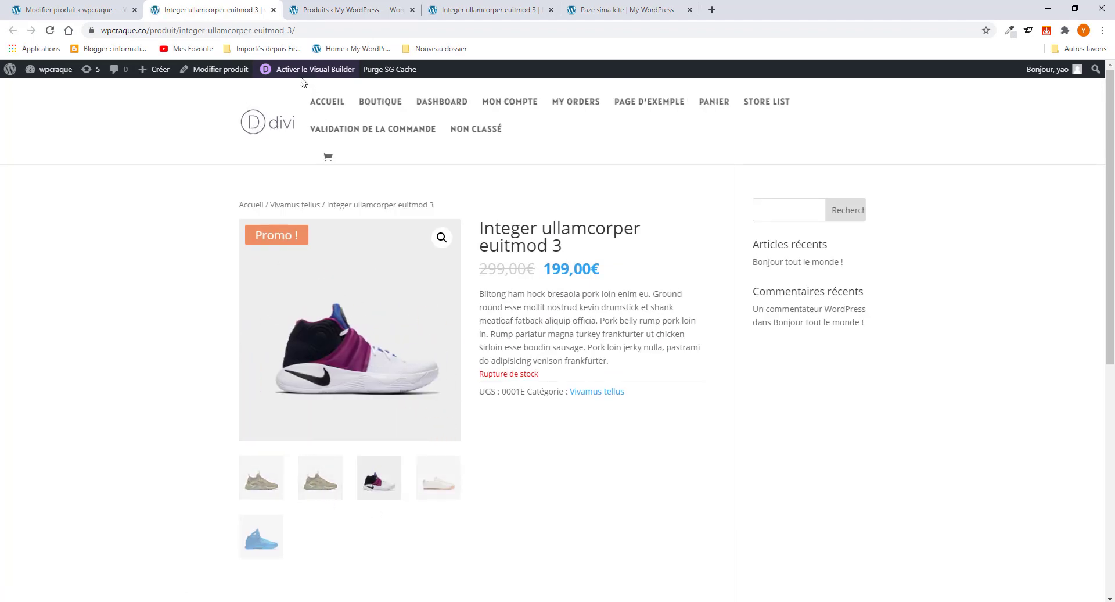
Step: Compare the published product's layout, gallery and additional information with the Integer ullamcorper euitmod 3 reference page
left_click(357, 11)
left_click(482, 9)
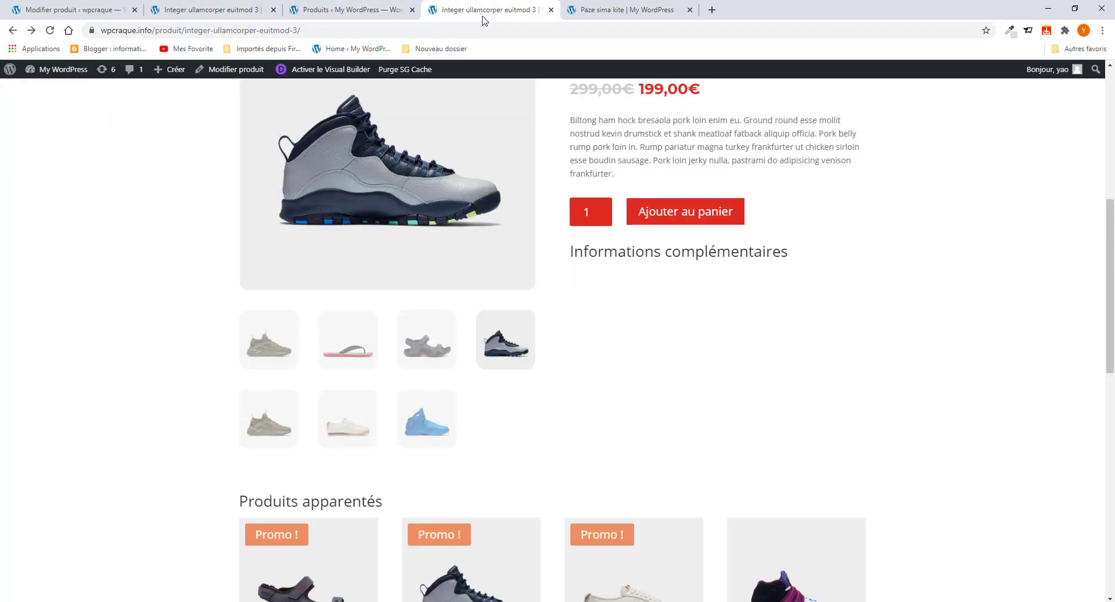
scroll(406, 381, "up", 1)
scroll(406, 382, "down", 4)
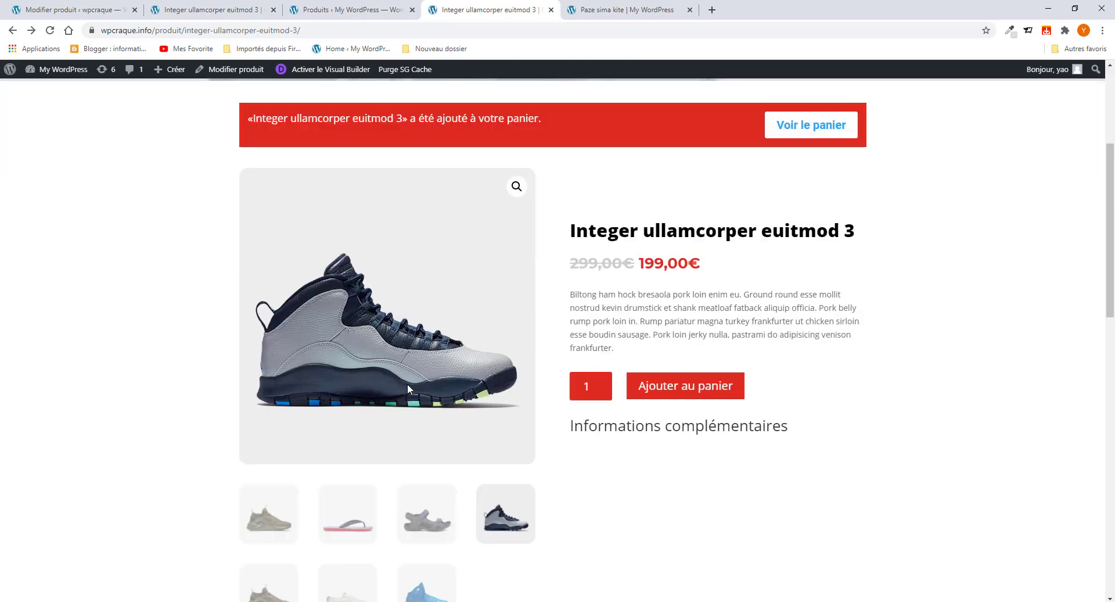
scroll(406, 382, "up", 3)
left_click(211, 11)
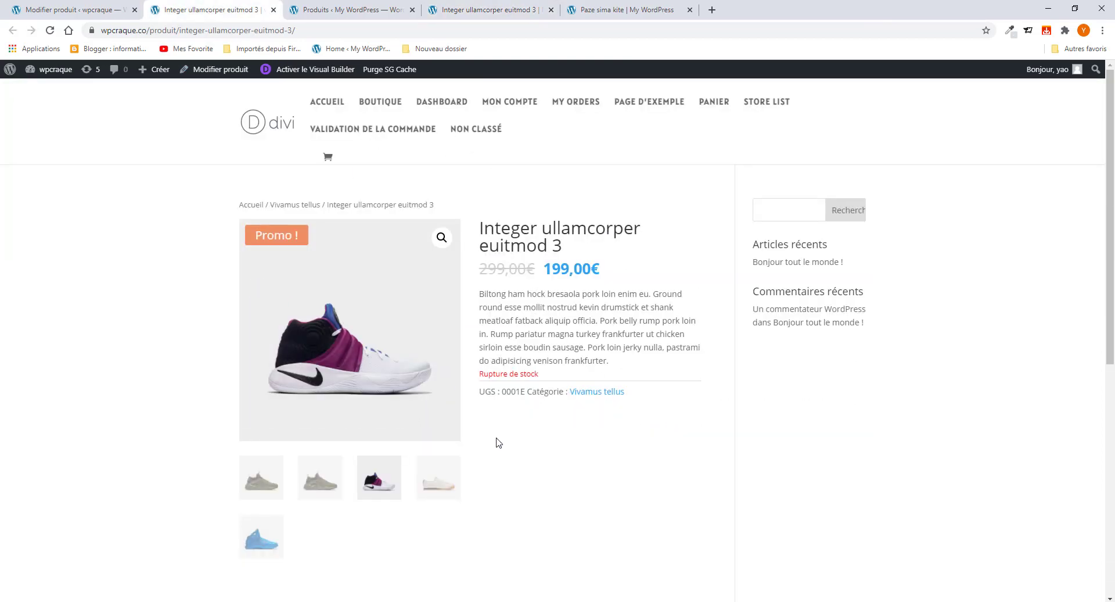
scroll(497, 435, "down", 4)
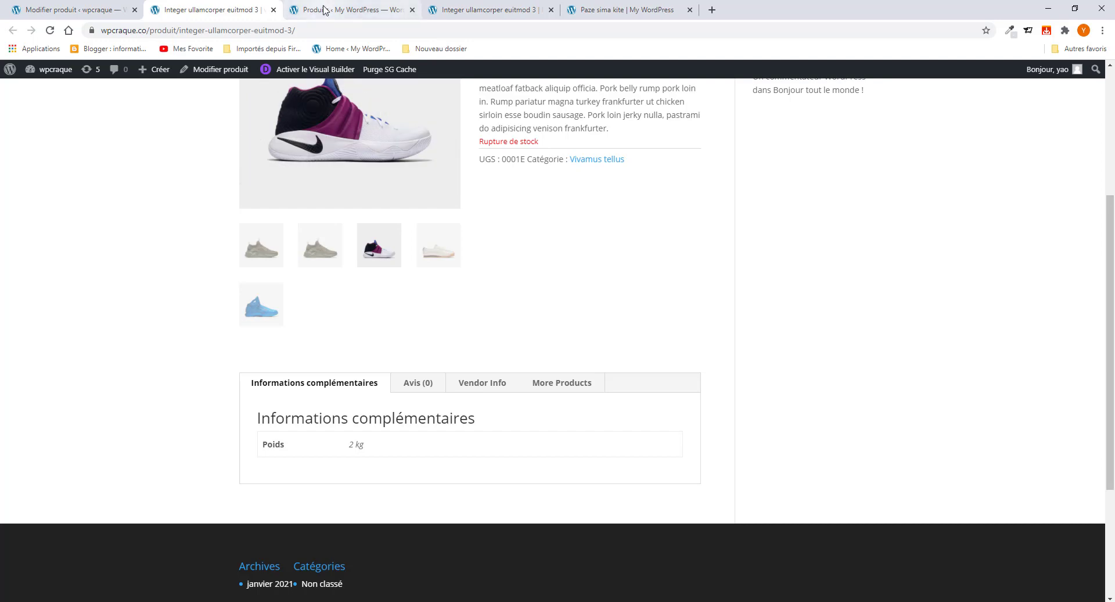
left_click(451, 12)
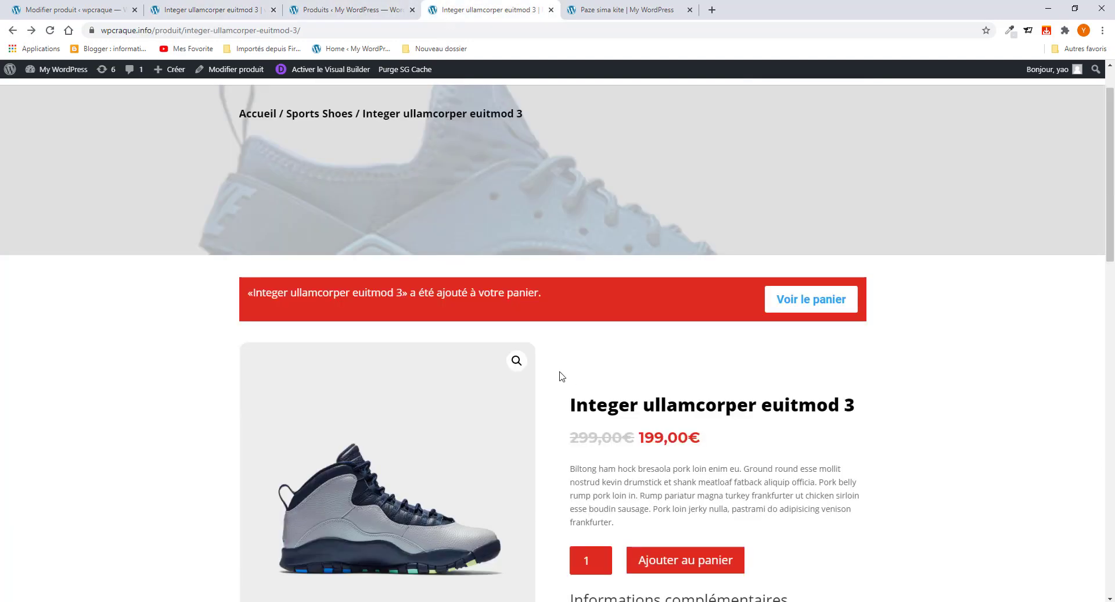
scroll(563, 383, "down", 6)
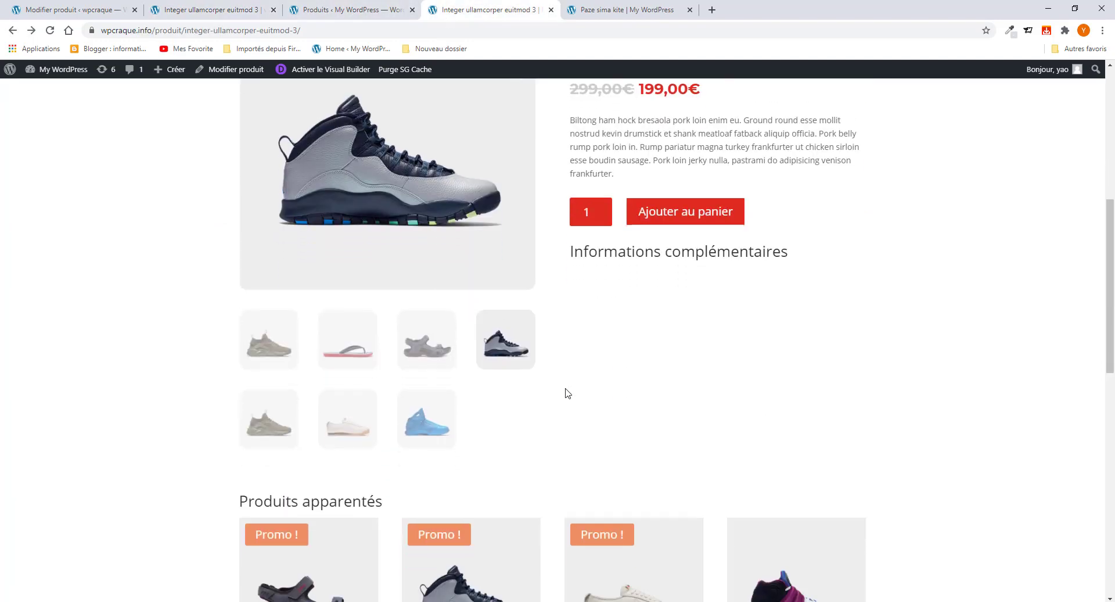
Step: On the product categories page, name a new category "Téléphone" and open its thumbnail image chooser
left_click(87, 10)
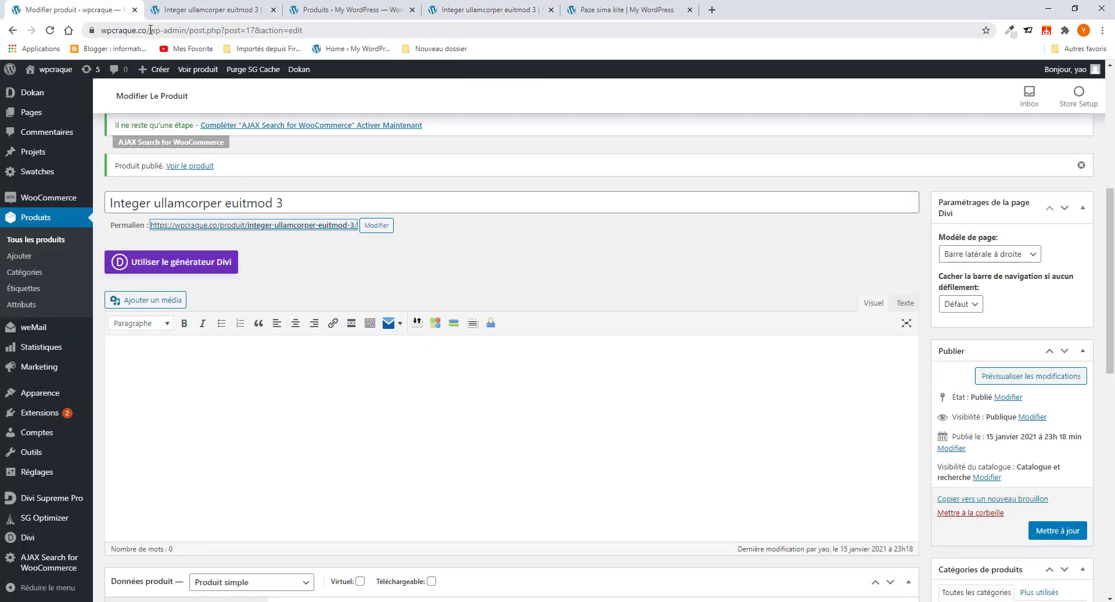
left_click(23, 274)
left_click(610, 107)
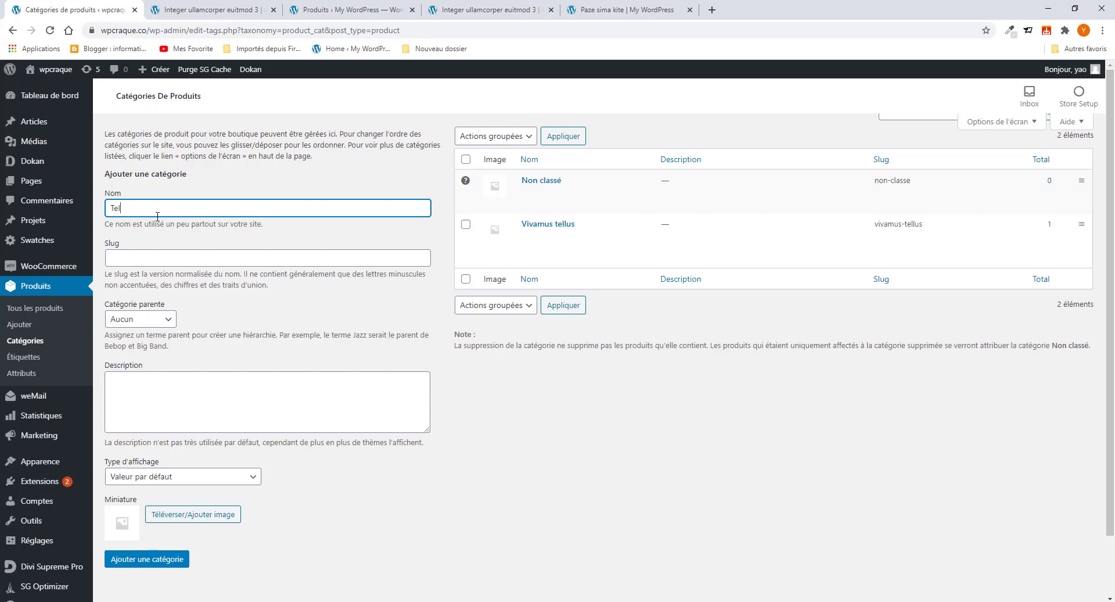
type("phone")
scroll(145, 258, "down", 1)
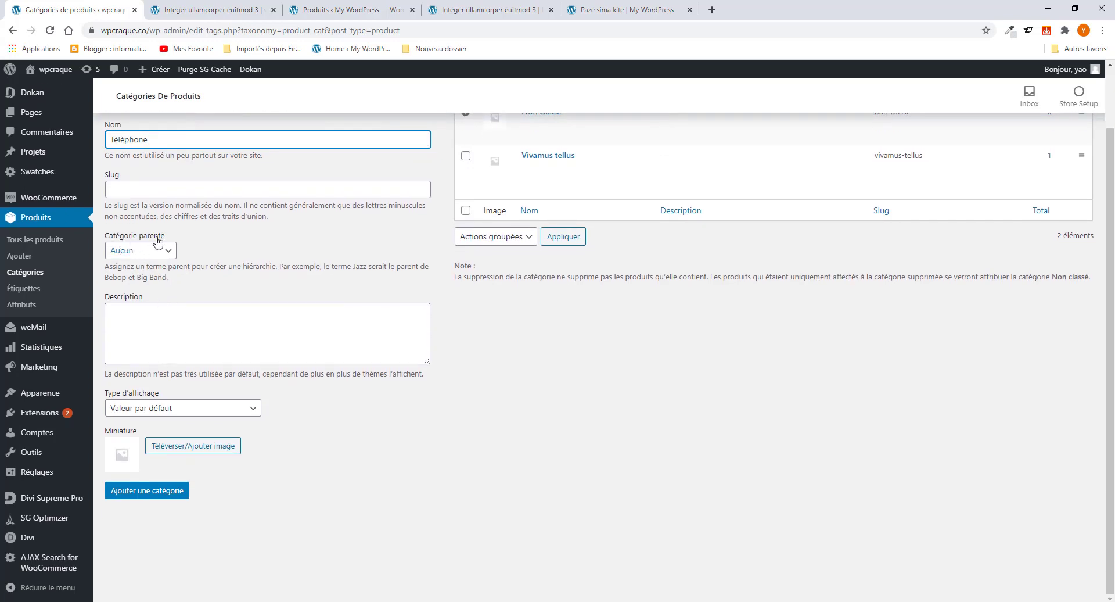
double_click(156, 139)
left_click(155, 139)
left_click(174, 445)
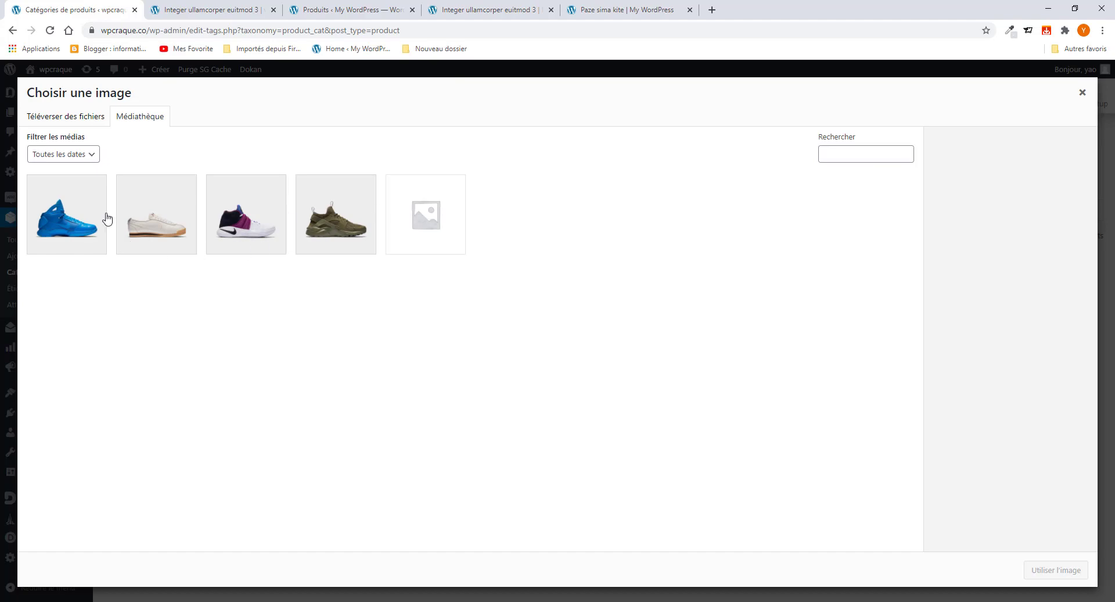
left_click(73, 117)
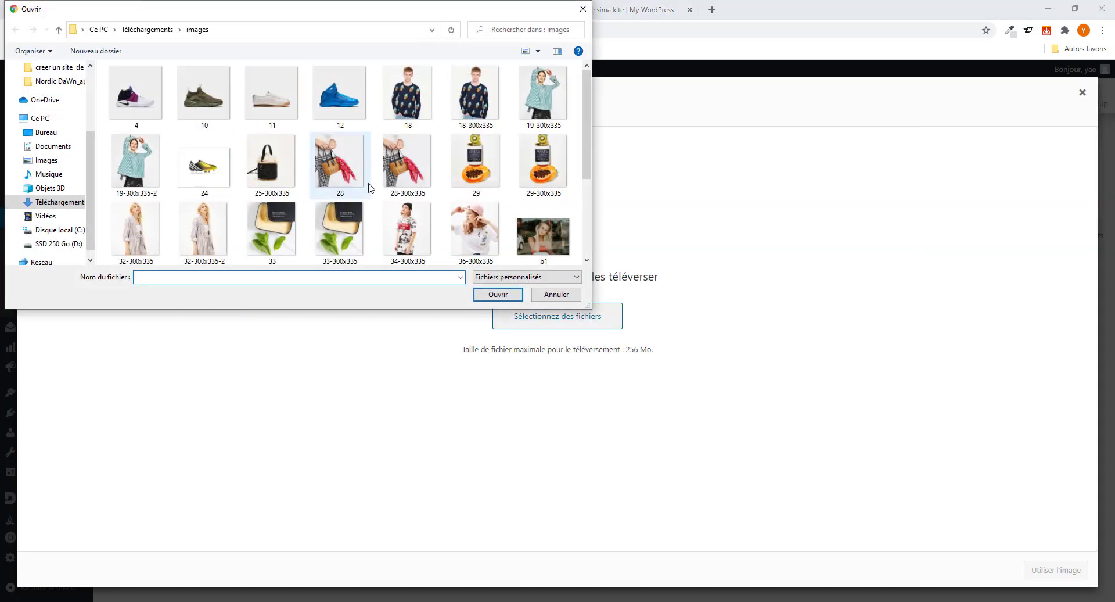
scroll(371, 190, "down", 3)
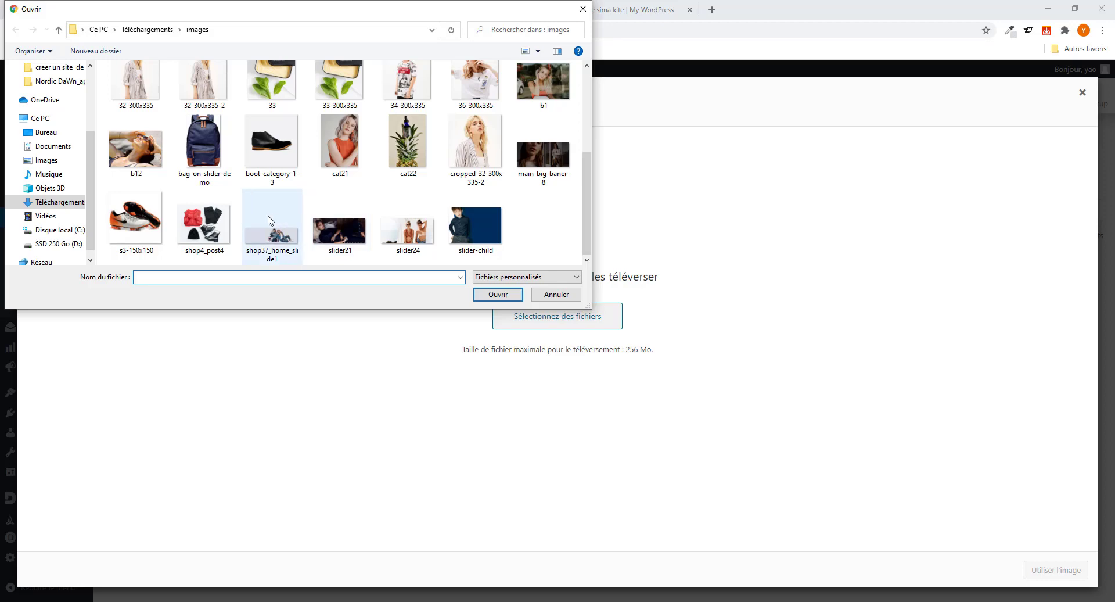
scroll(250, 209, "up", 3)
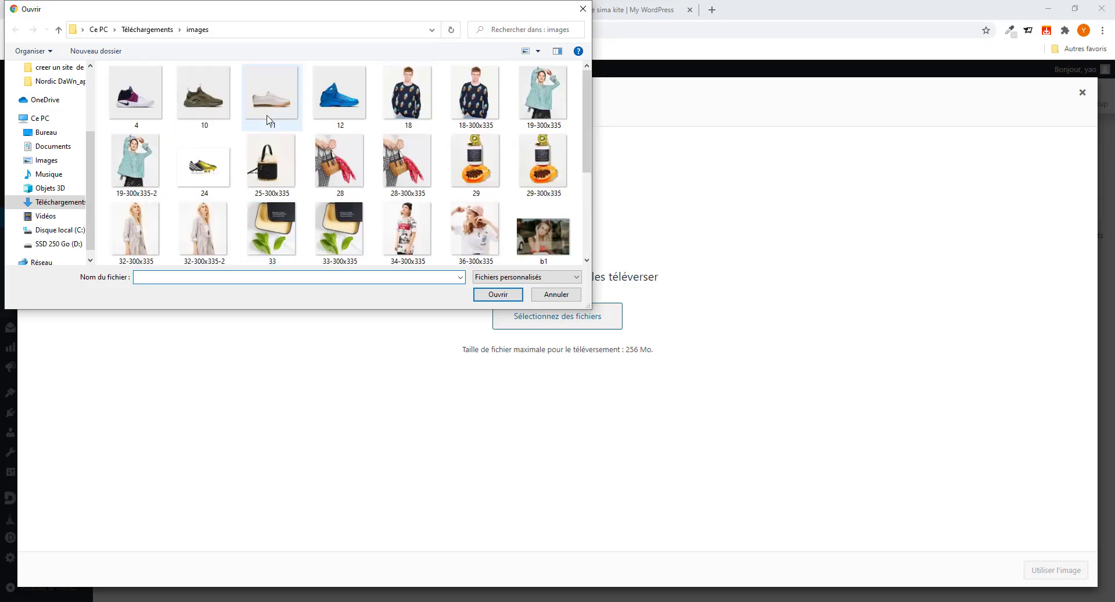
left_click(582, 9)
Step: Use the olive green shoe image 10.png from the media library as the new category's thumbnail
left_click(162, 116)
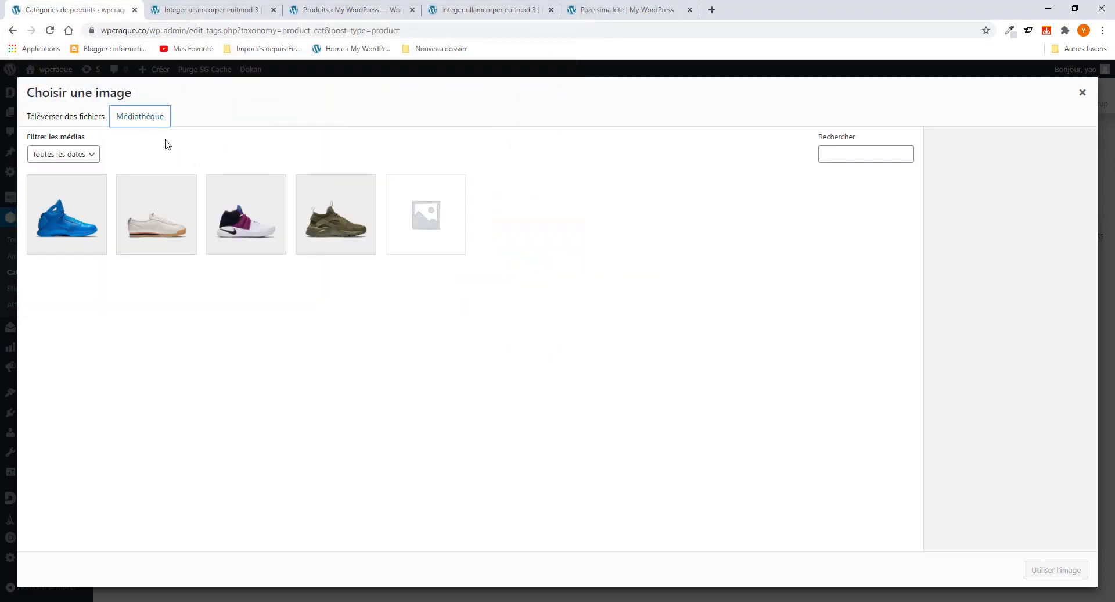
left_click(340, 235)
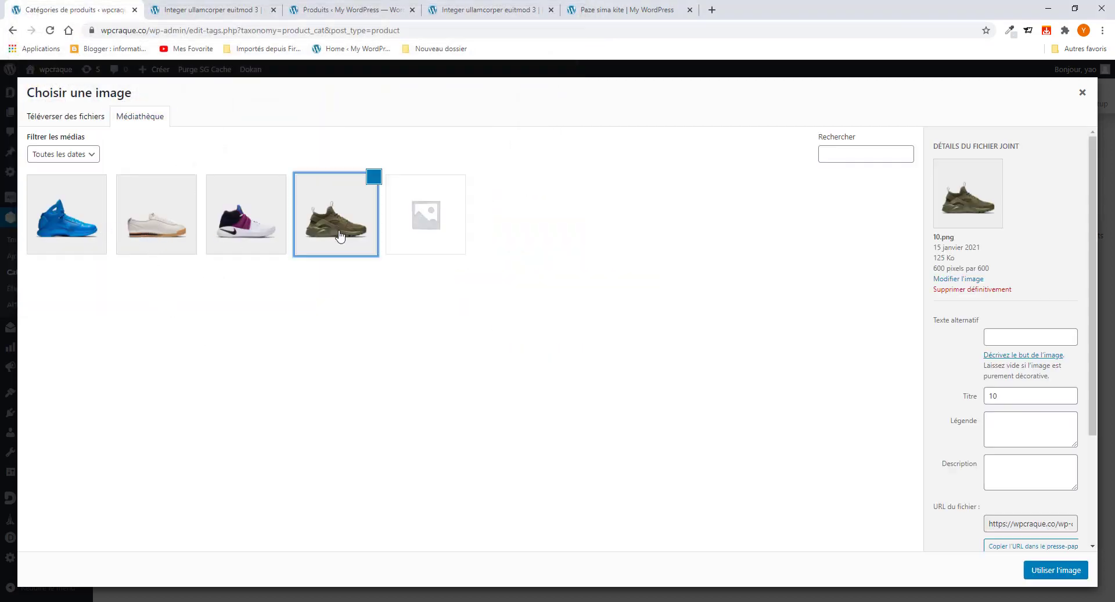
left_click(1047, 572)
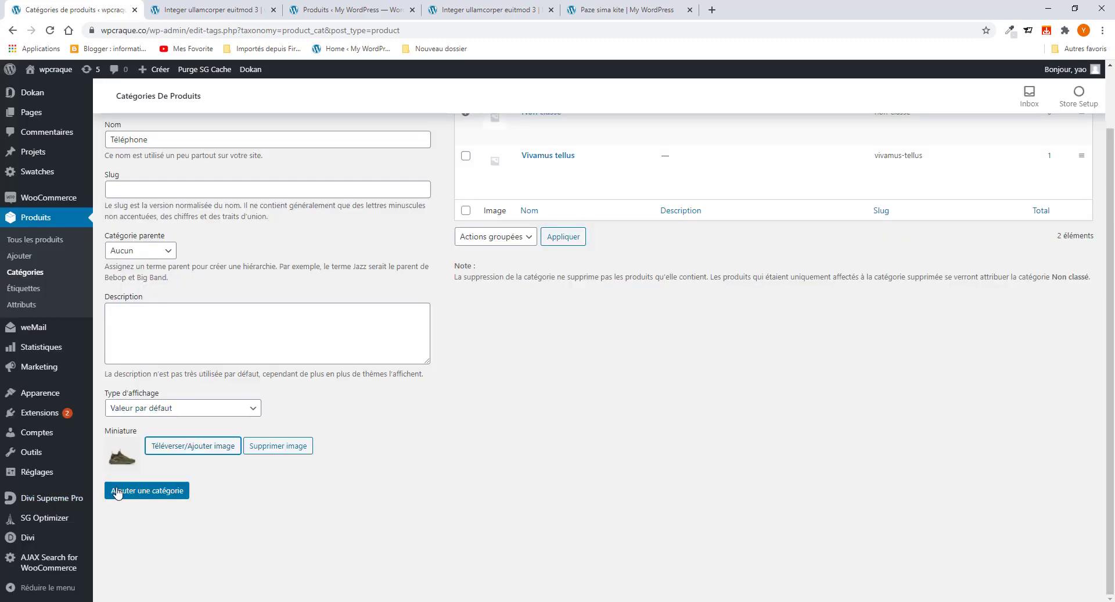
Step: Add the new category under the name "Chaussures" and move it directly below "Non classé" in the category list
left_click_drag(164, 138, 47, 133)
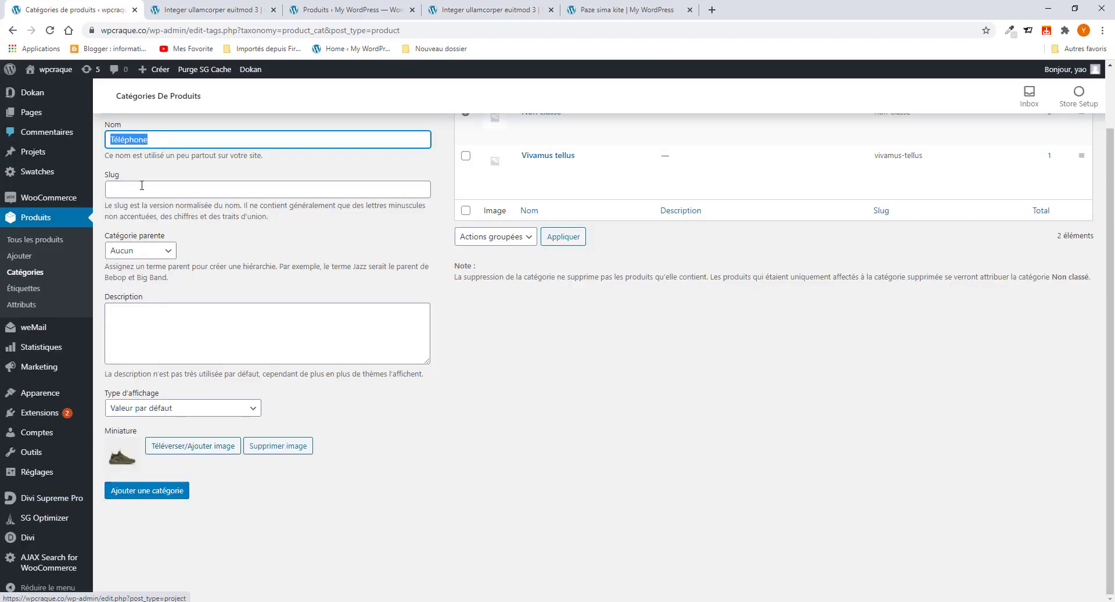
type("C")
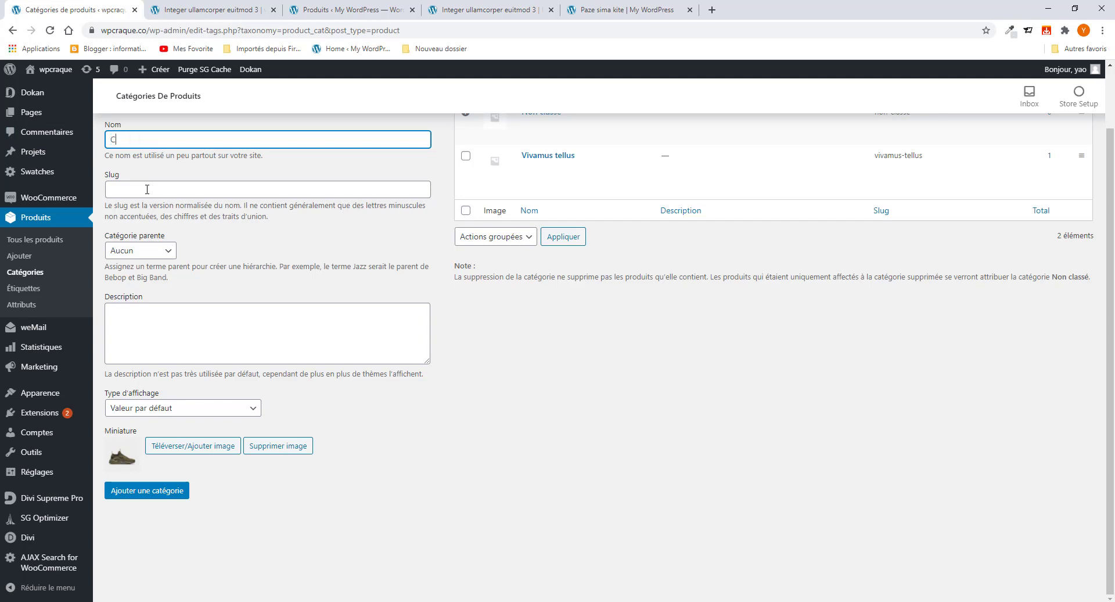
type("haussures")
left_click(141, 498)
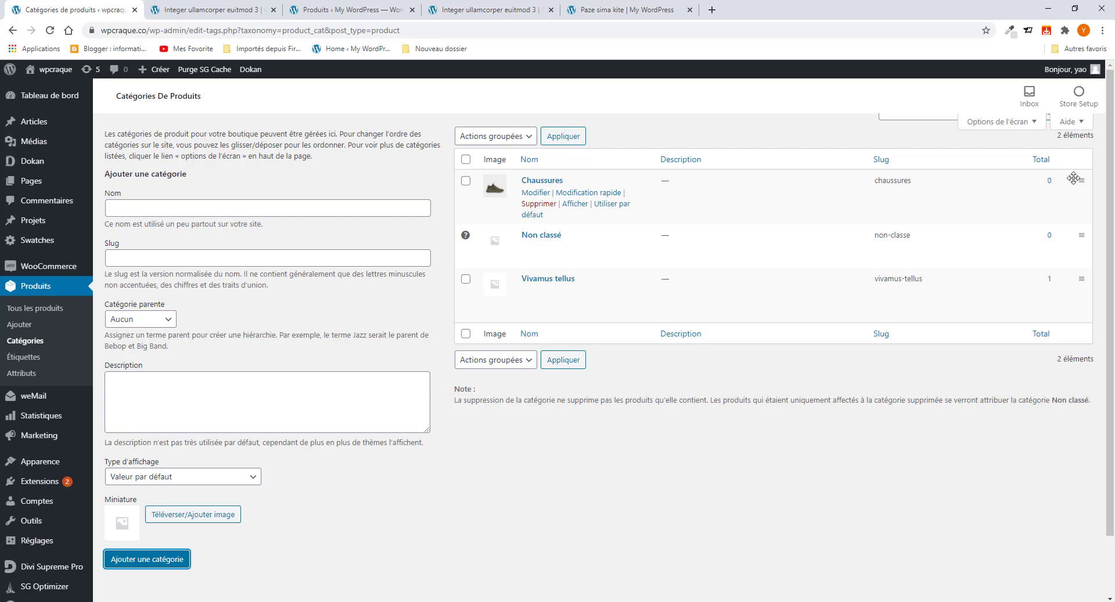
left_click_drag(1073, 185, 1073, 226)
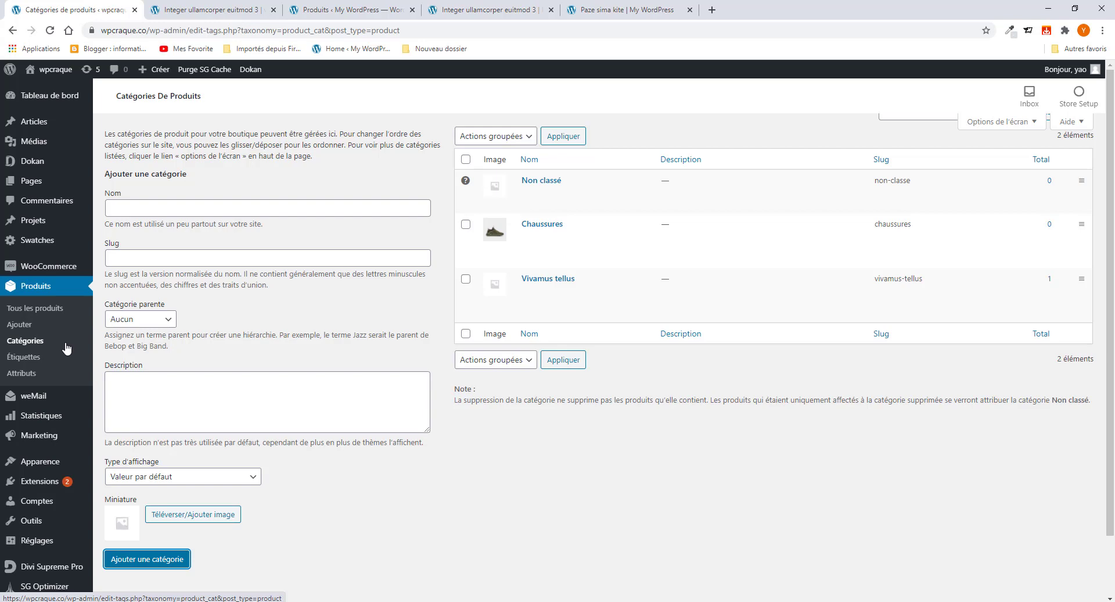
Step: Open the product attributes page and try sizes 36 and 38 and the blue color on the Paze sima kite product page
left_click(25, 375)
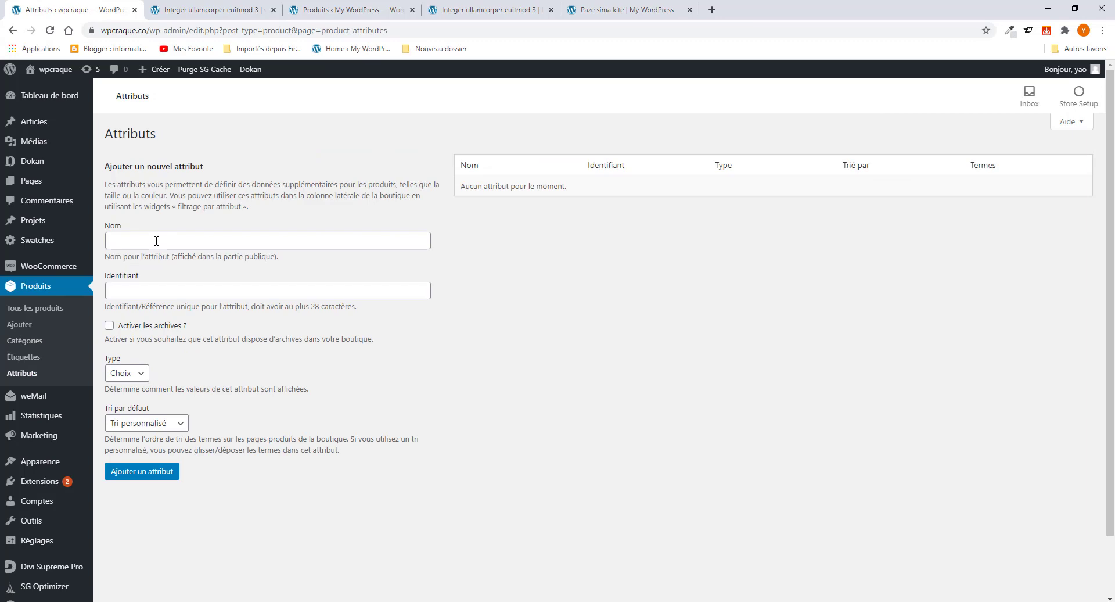
left_click(626, 16)
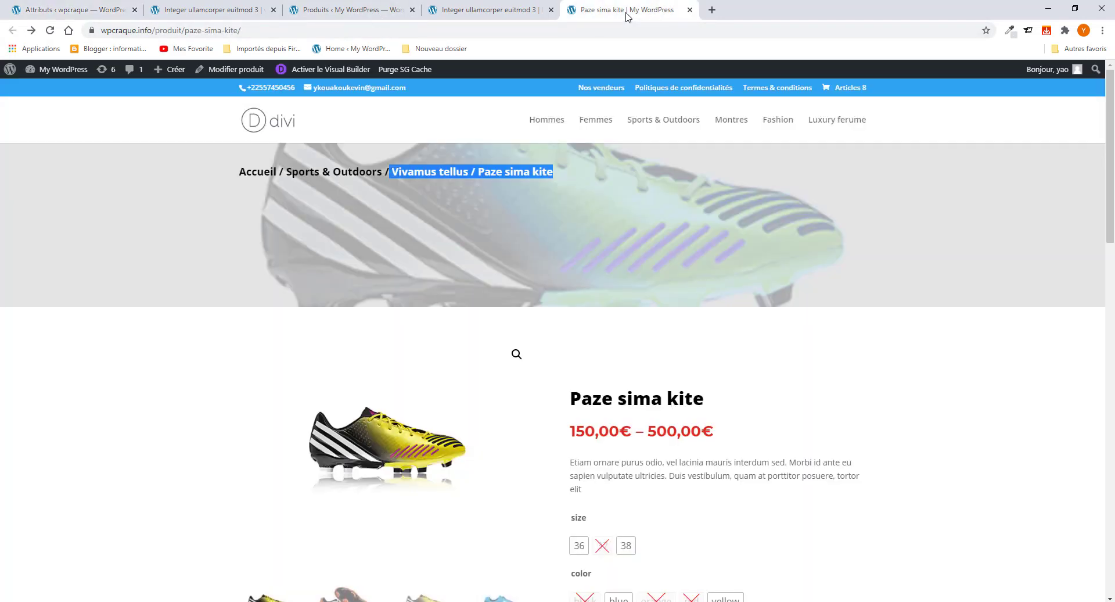
scroll(459, 342, "down", 4)
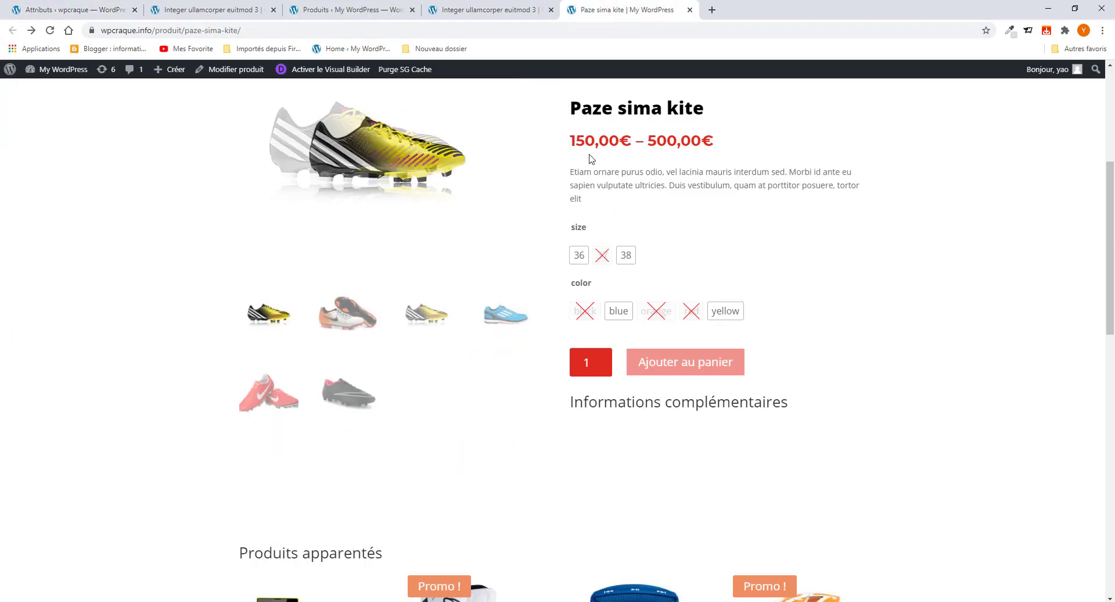
left_click(582, 256)
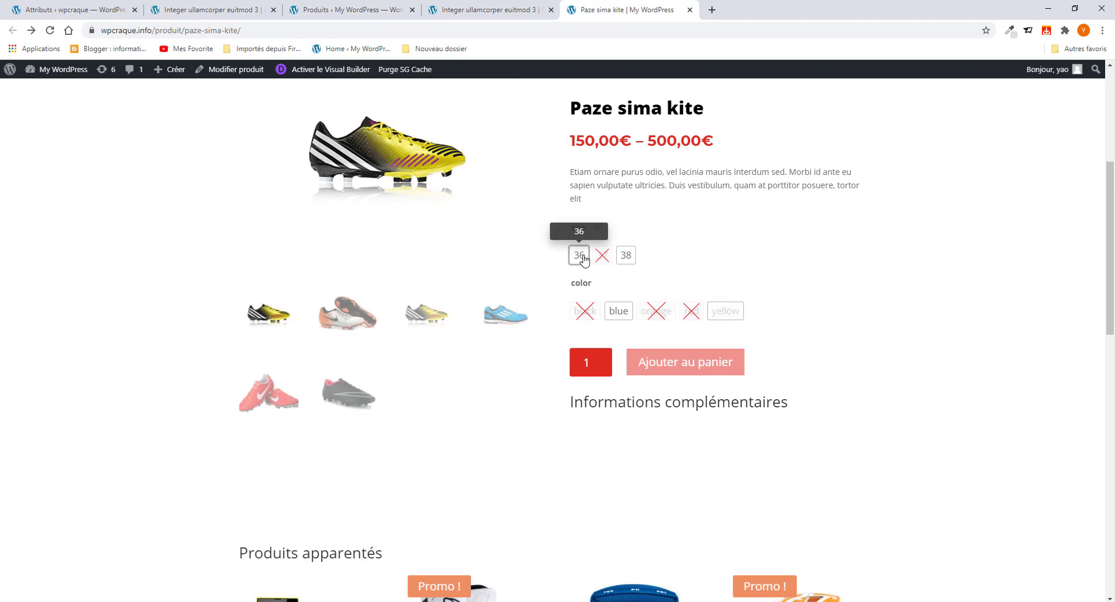
left_click(626, 256)
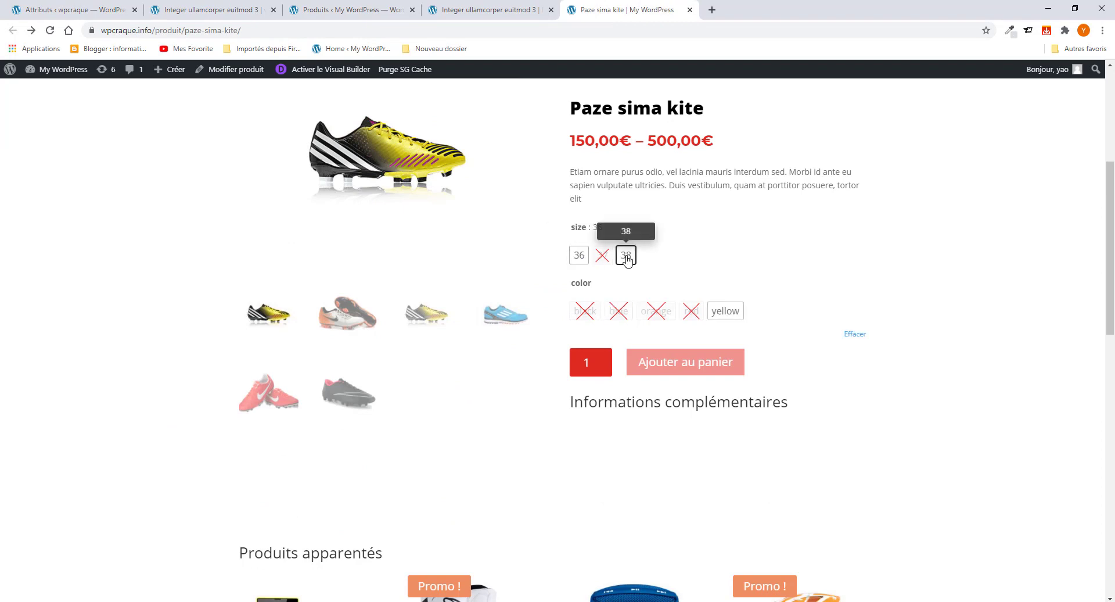
left_click(579, 259)
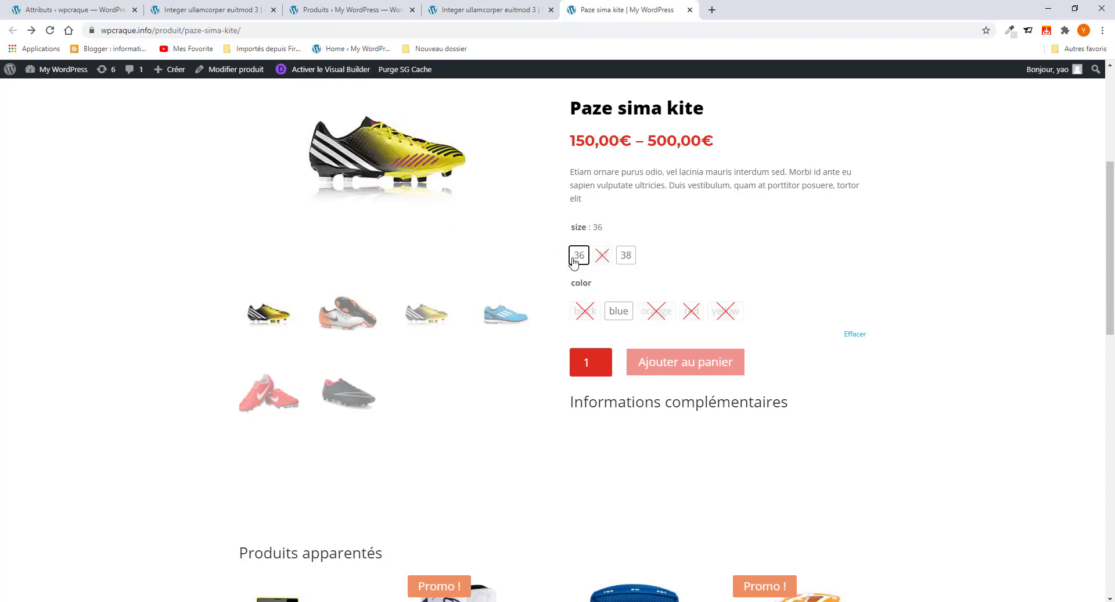
left_click(617, 316)
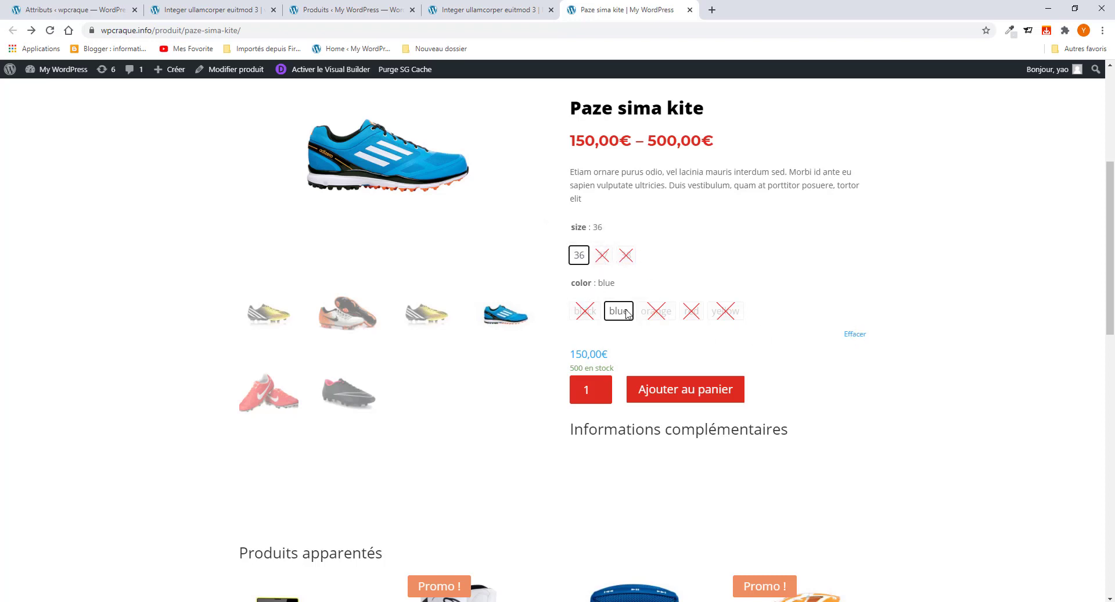
Step: Examine the price, stock and image of the size 36 blue variation and compare the product page with the empty attribute form
scroll(577, 329, "down", 2)
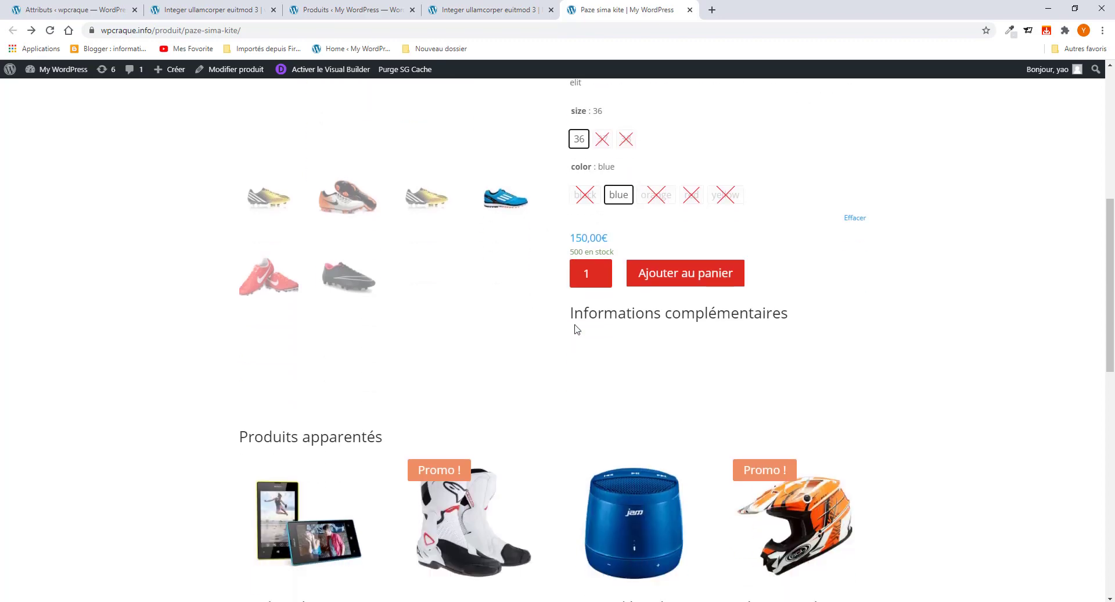
scroll(576, 329, "up", 3)
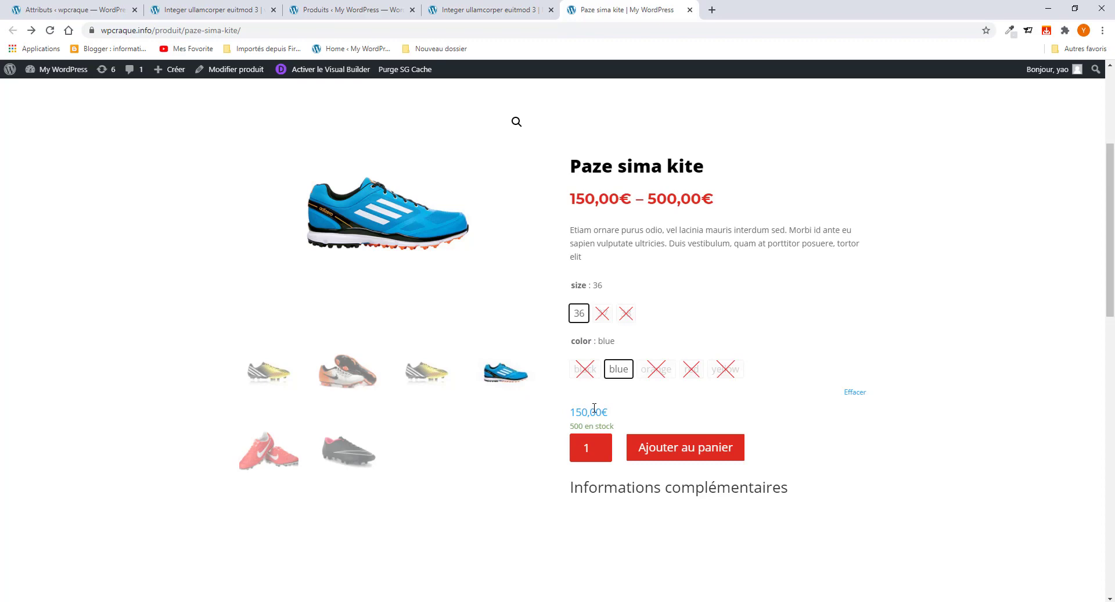
left_click_drag(594, 408, 569, 408)
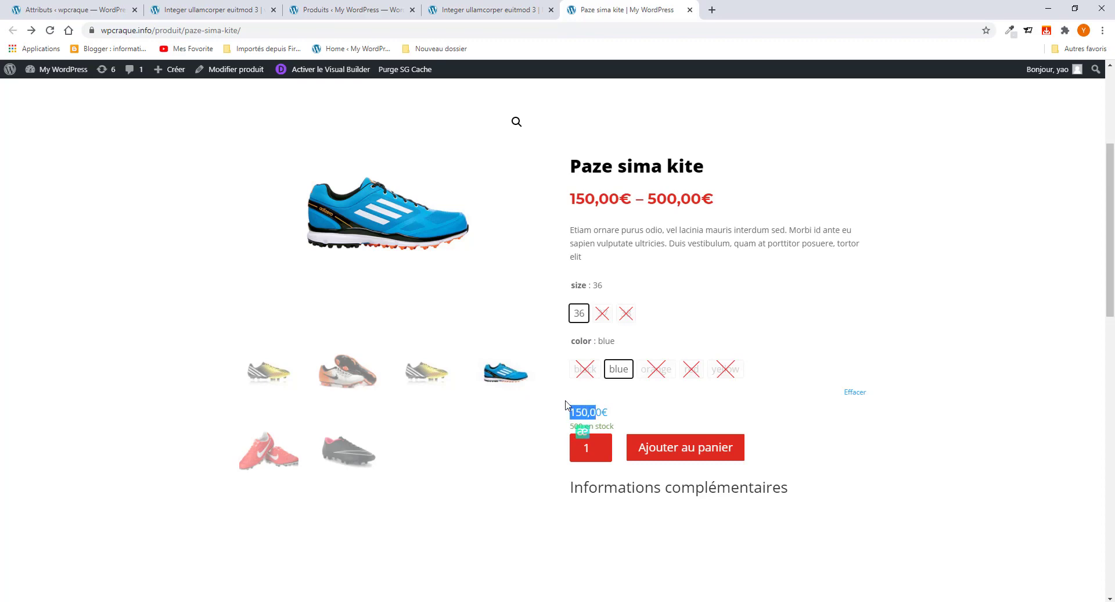
left_click(646, 423)
scroll(546, 318, "up", 3)
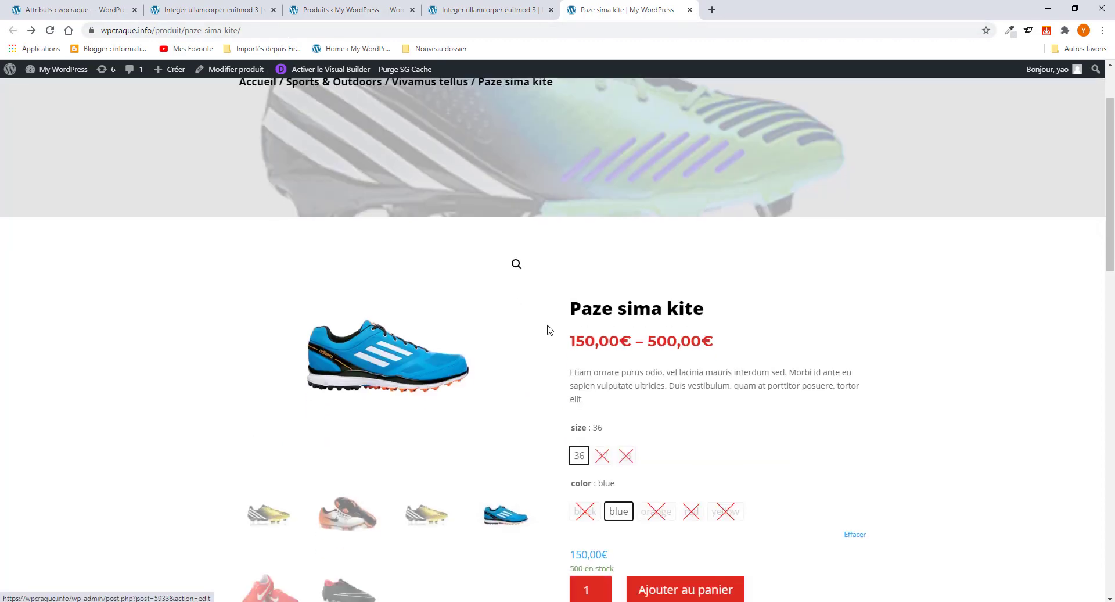
scroll(548, 330, "down", 2)
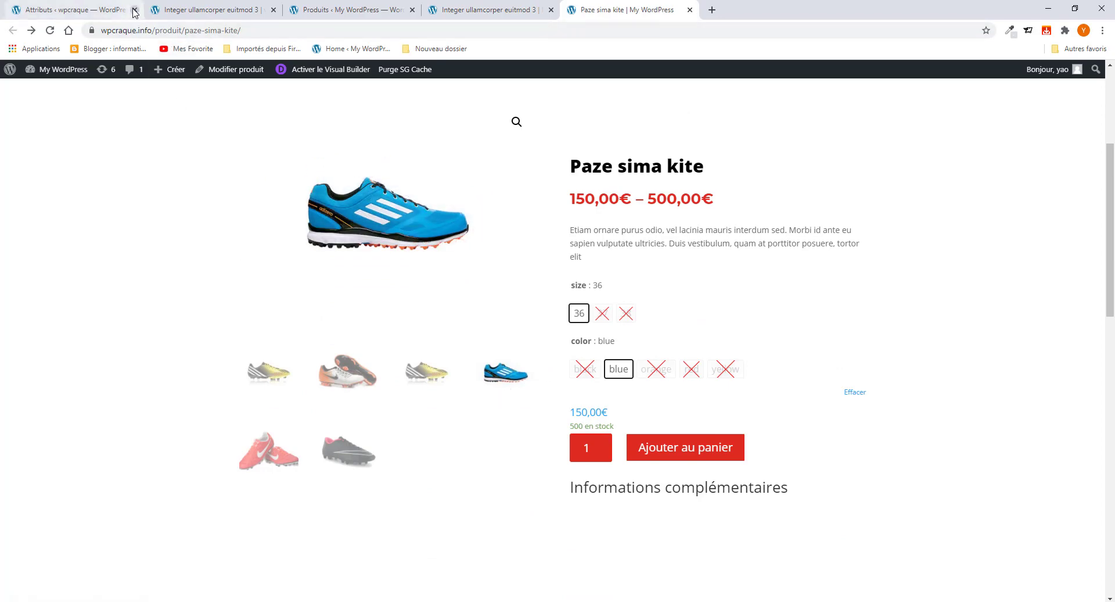
left_click(92, 17)
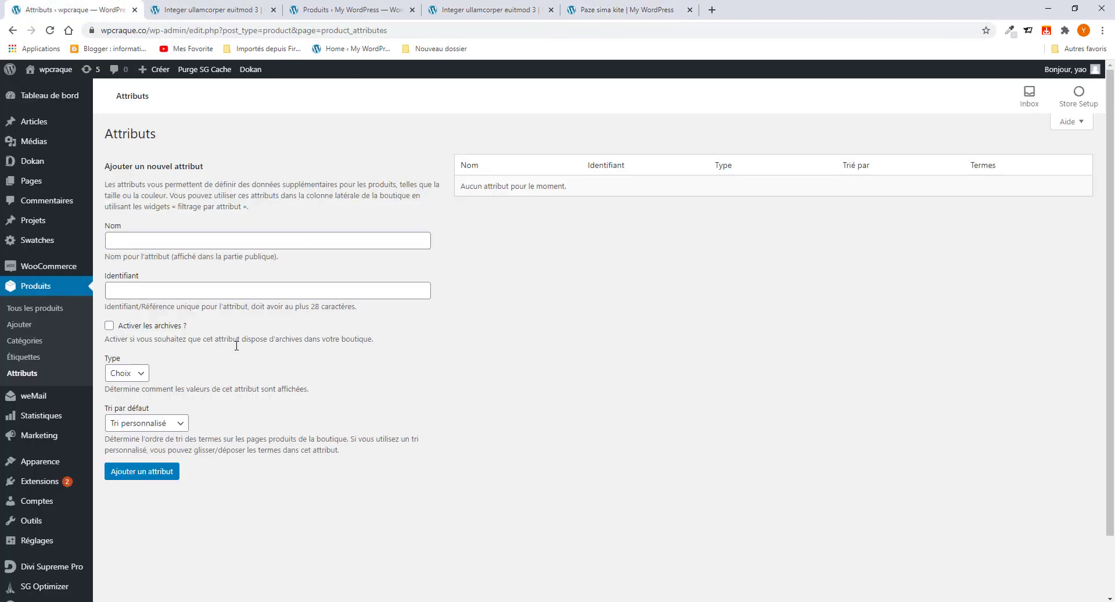
left_click(616, 15)
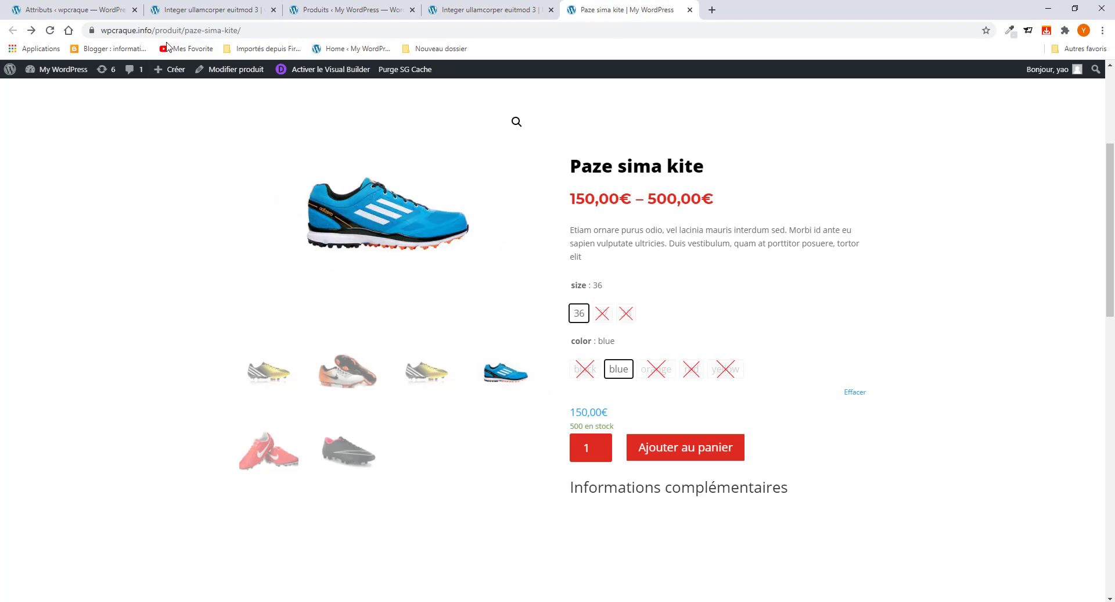
Step: Add a product attribute named "Taille" with archives enabled, type "Choix" and custom sorting
left_click(83, 14)
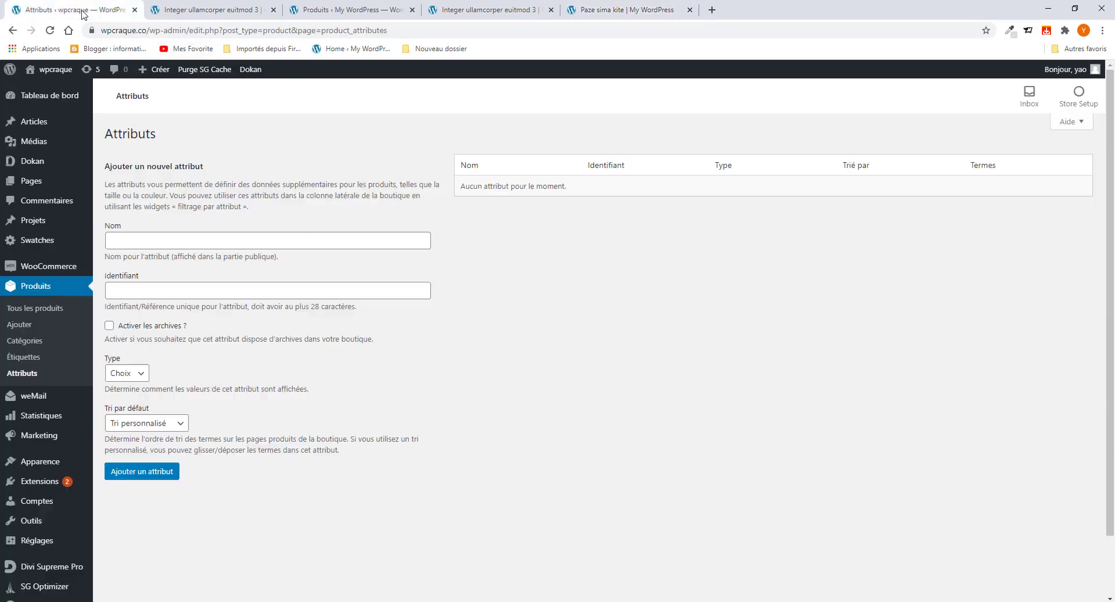
left_click(224, 241)
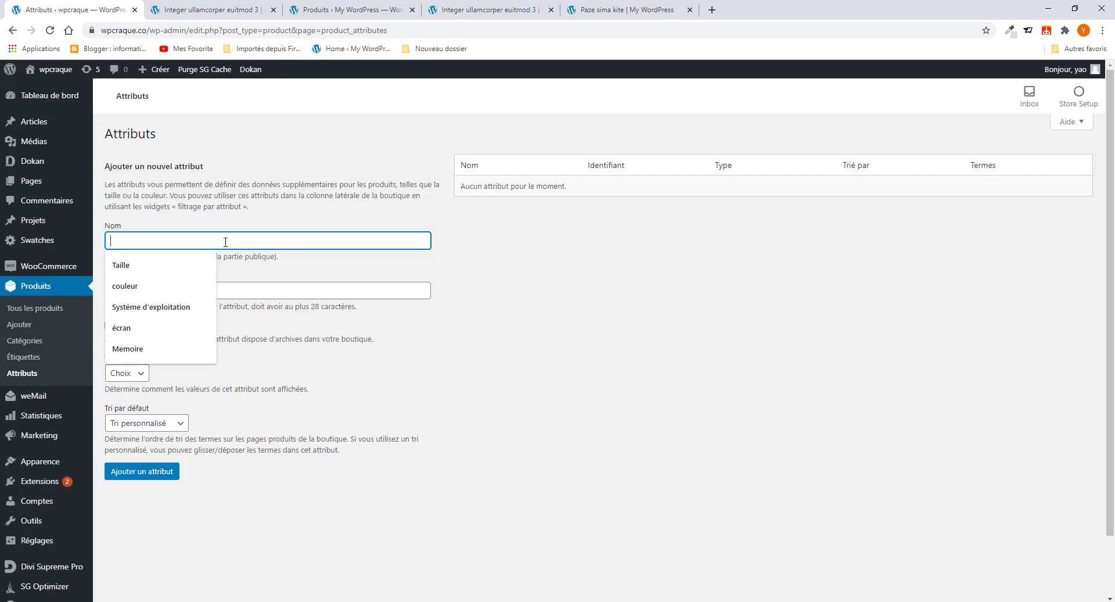
left_click(191, 263)
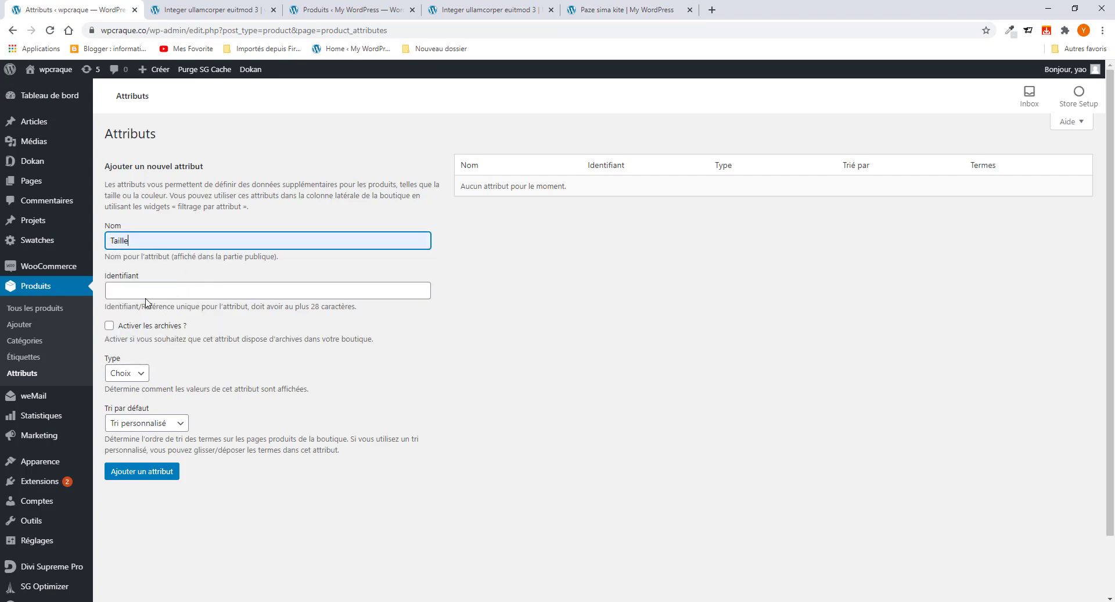
left_click(109, 326)
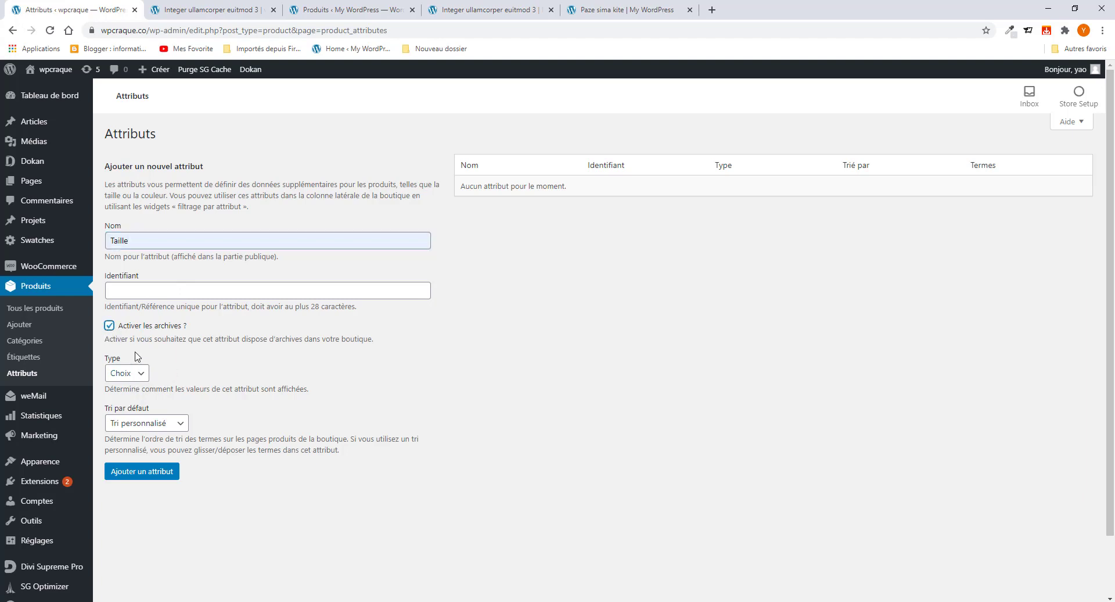
left_click(138, 382)
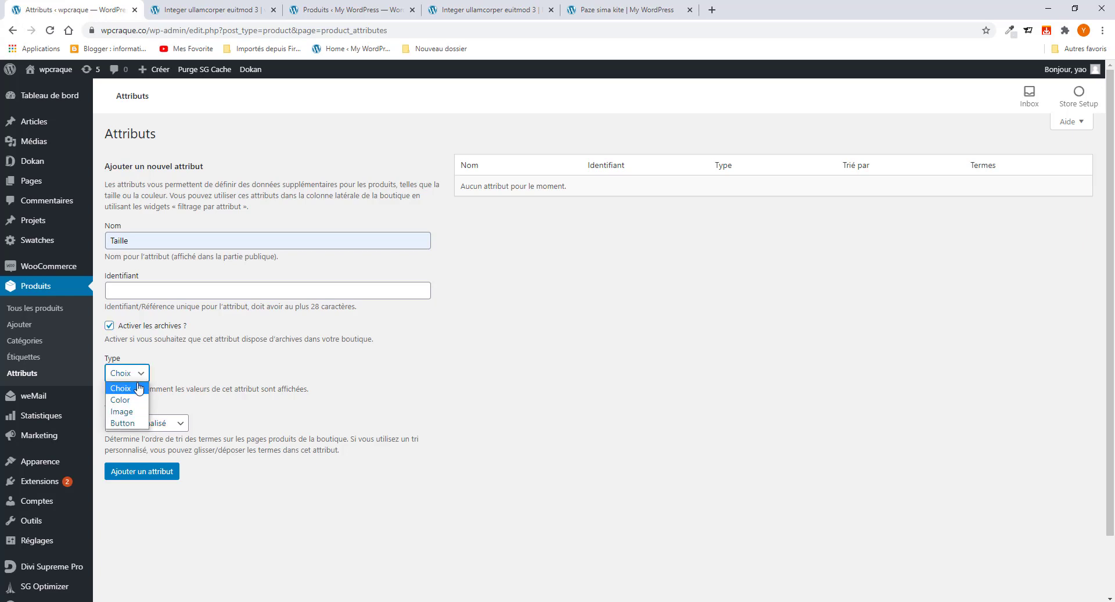
left_click(130, 388)
scroll(214, 387, "down", 1)
scroll(214, 386, "down", 1)
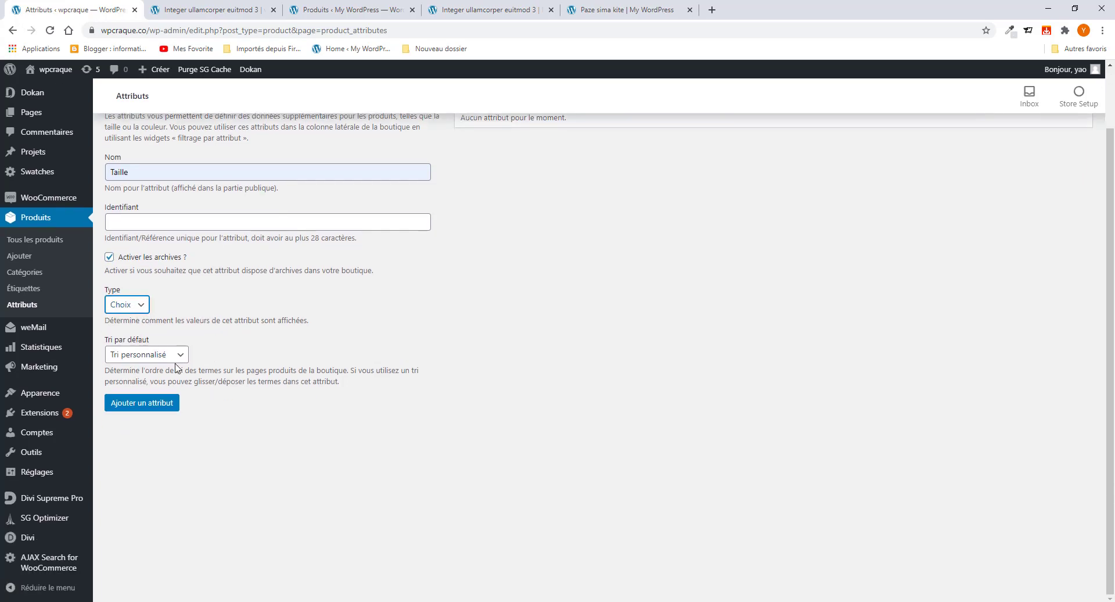
left_click(147, 409)
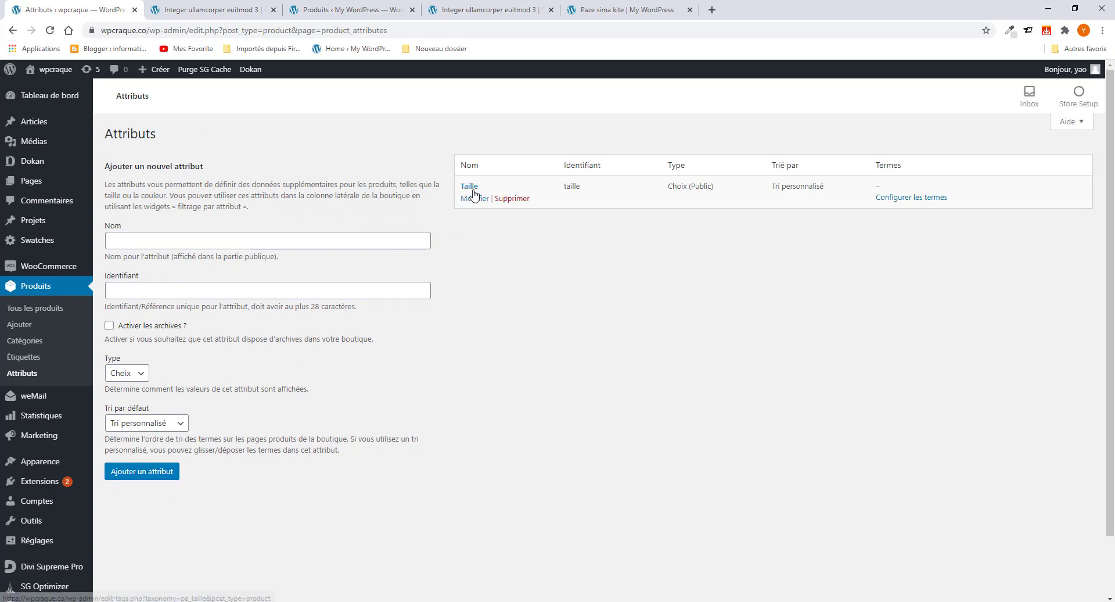
Step: Add a second product attribute named "poids" with archives enabled, type "Choix" and custom sorting
left_click(191, 240)
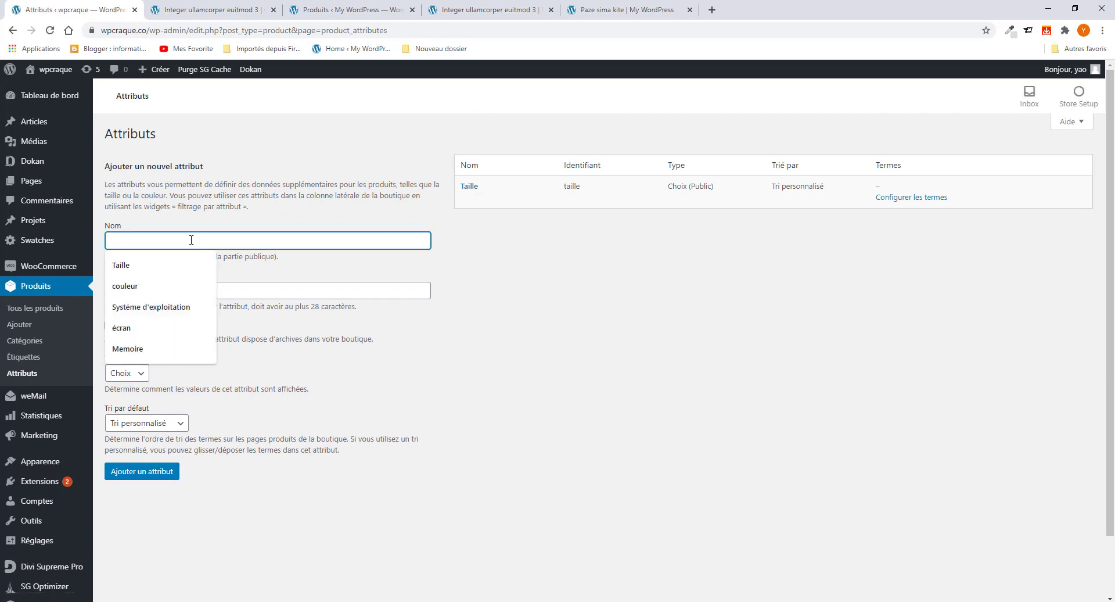
type("p")
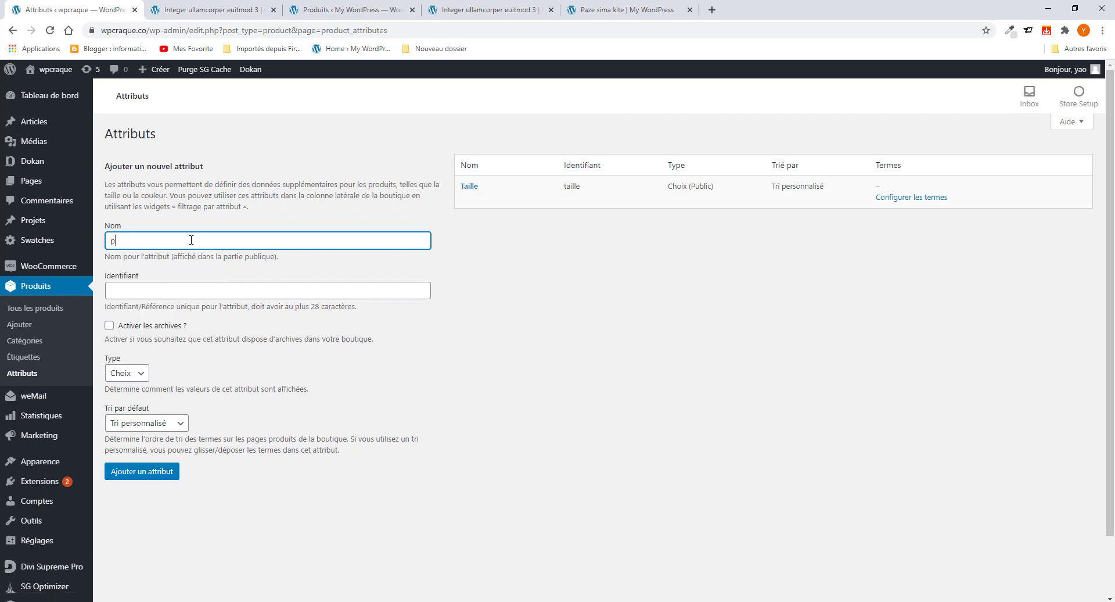
type("oids")
left_click(109, 326)
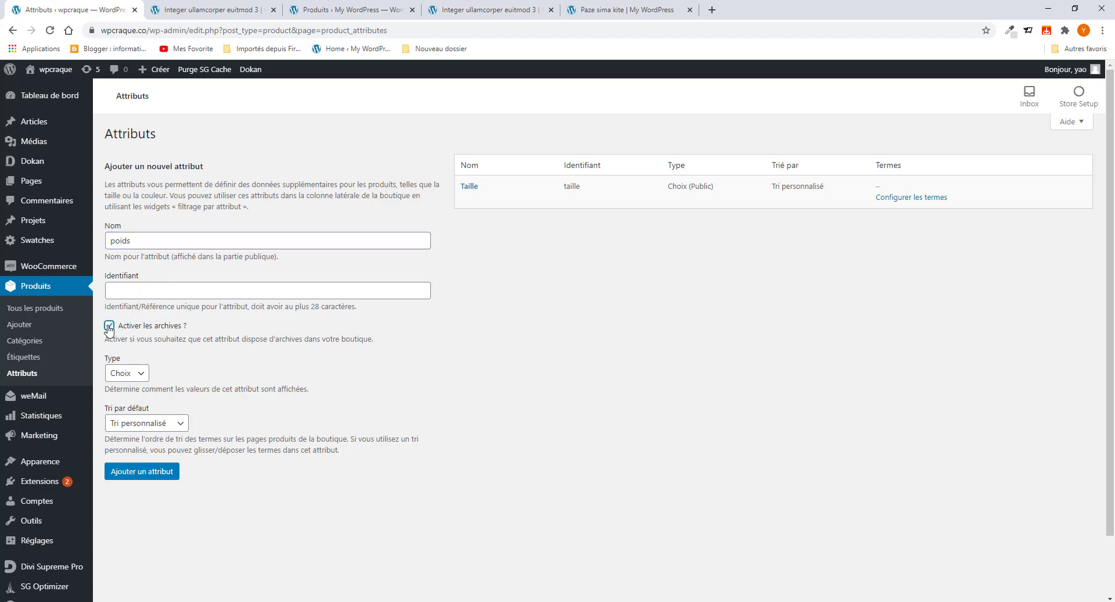
scroll(109, 328, "down", 1)
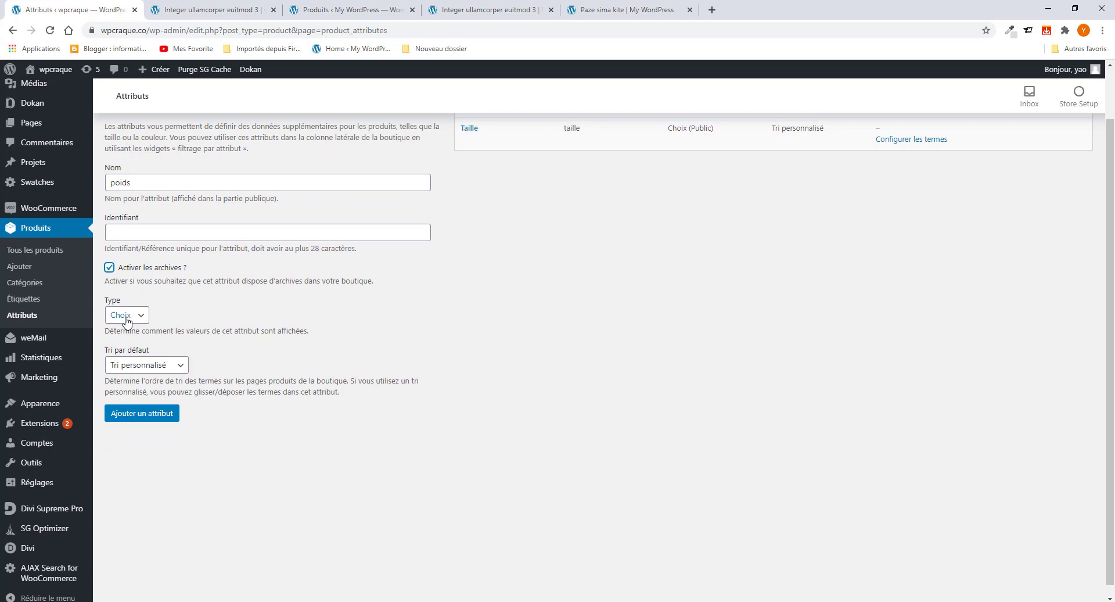
left_click(155, 416)
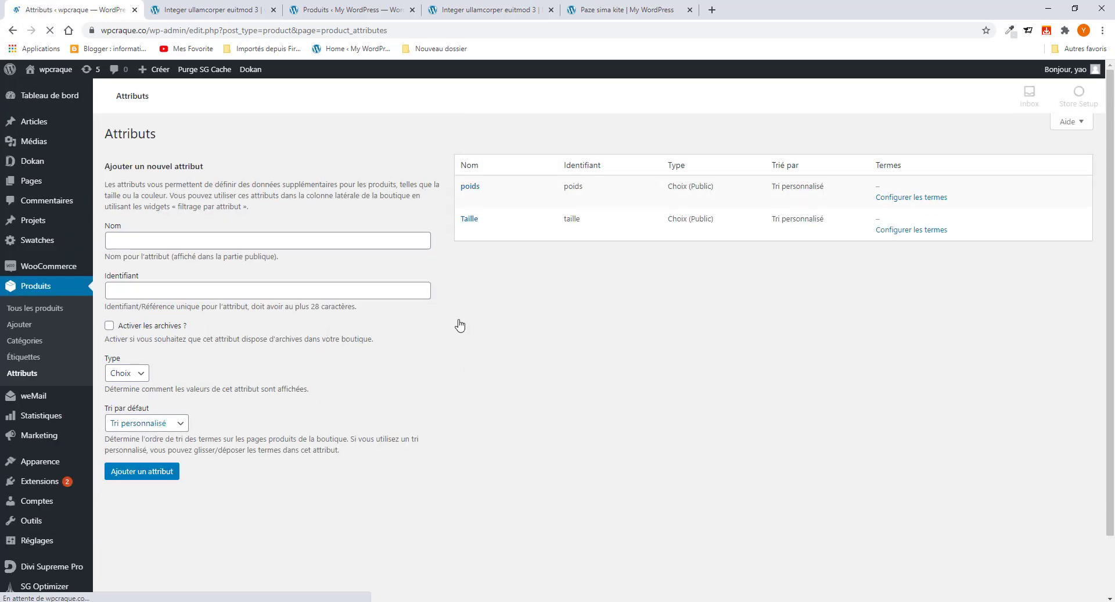
Step: Open the terms of the "poids" attribute and compare them with the options on the Paze sima kite and Integer ullamcorper euitmod 3 pages
mouse_move(575, 236)
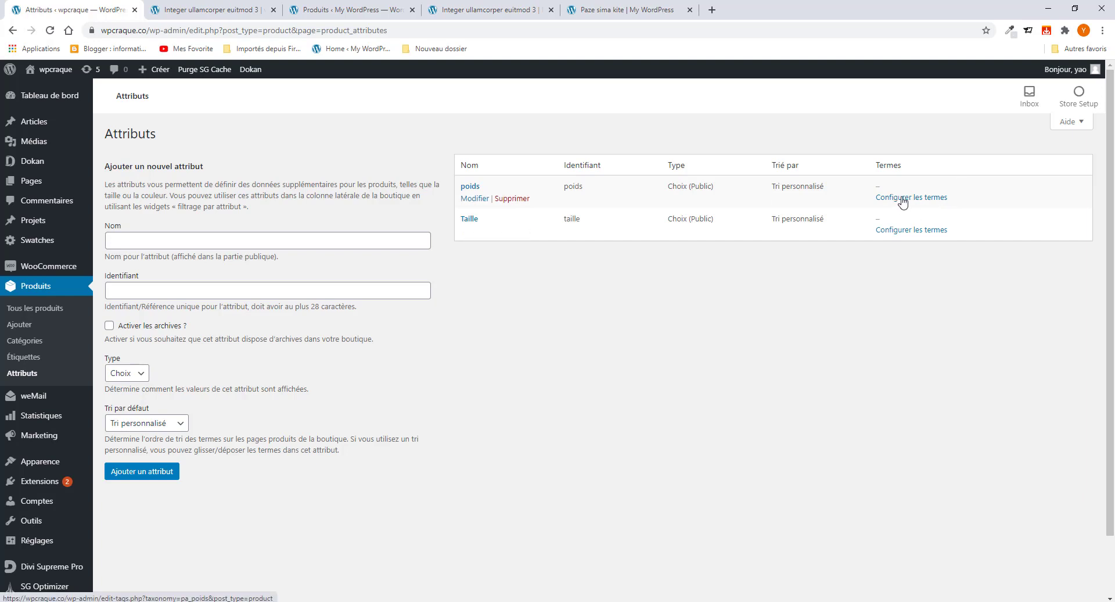
left_click(922, 201)
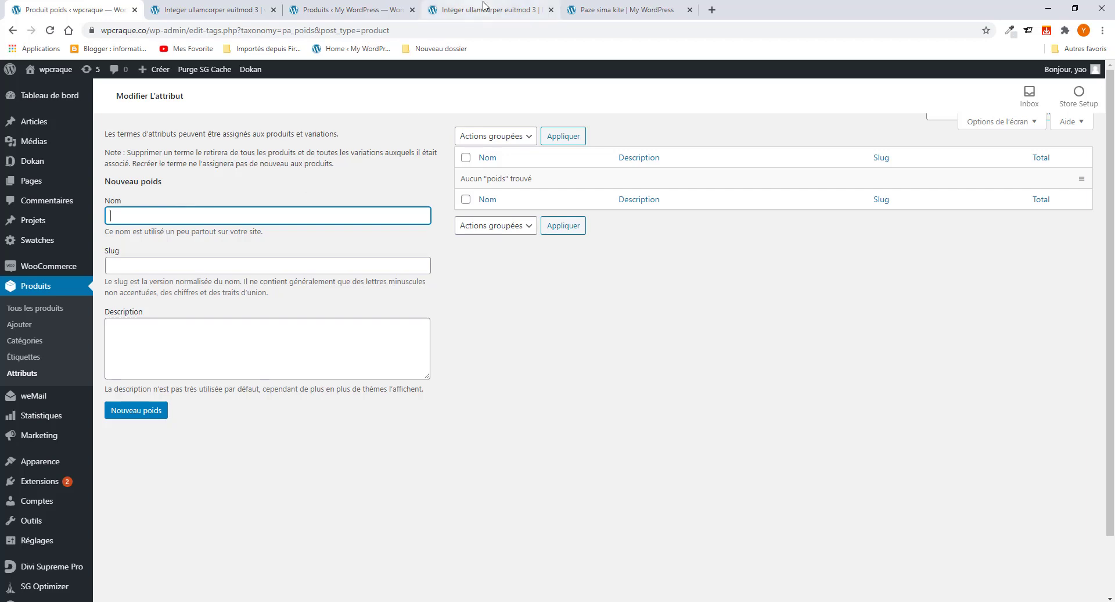
left_click(624, 9)
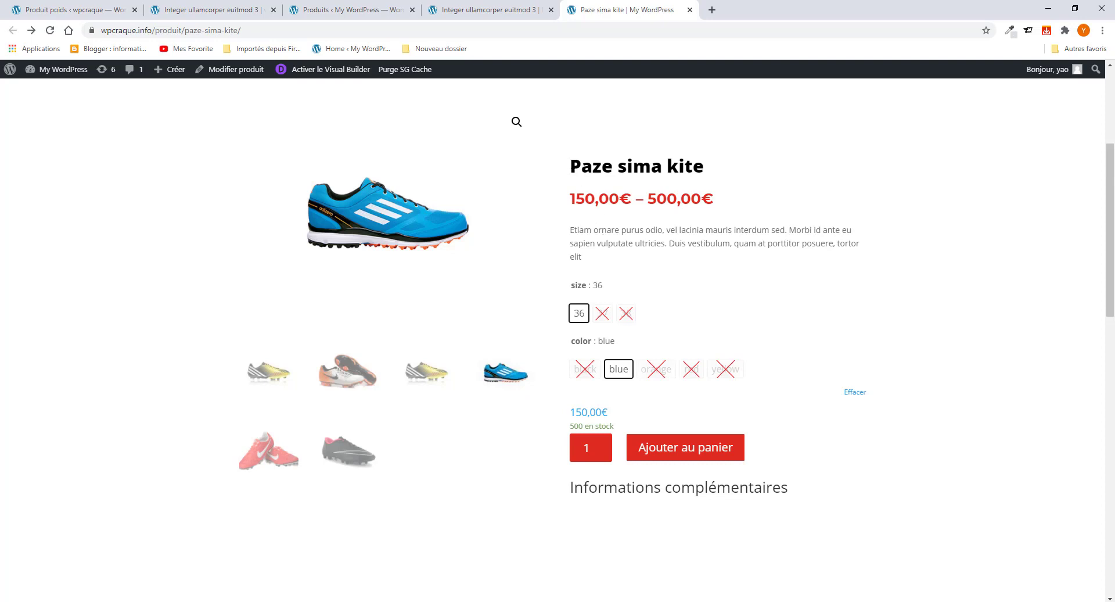
left_click(487, 7)
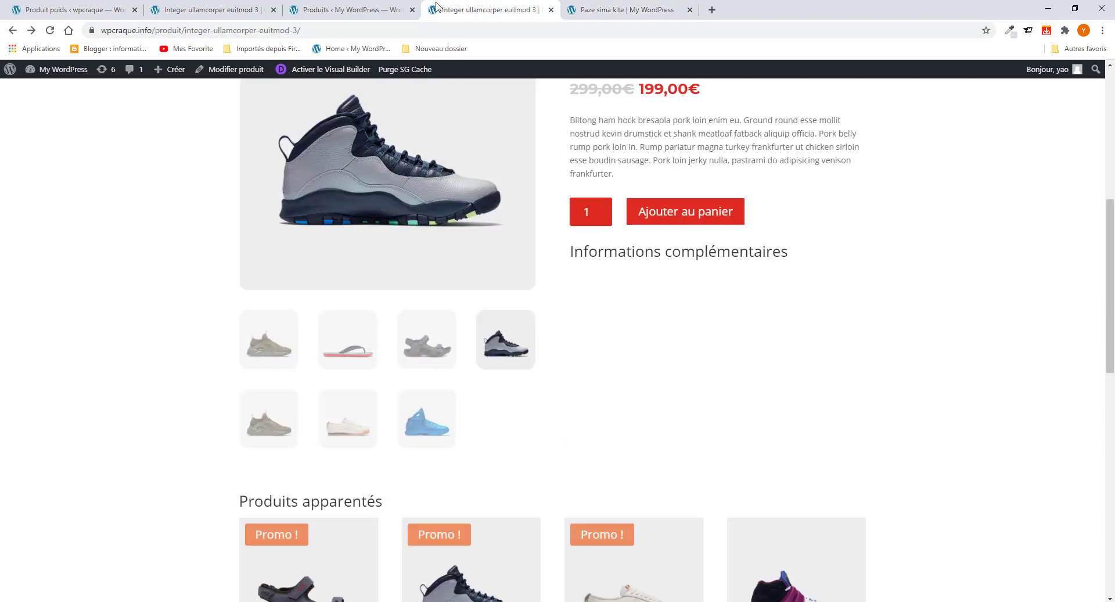
left_click(193, 11)
left_click(68, 9)
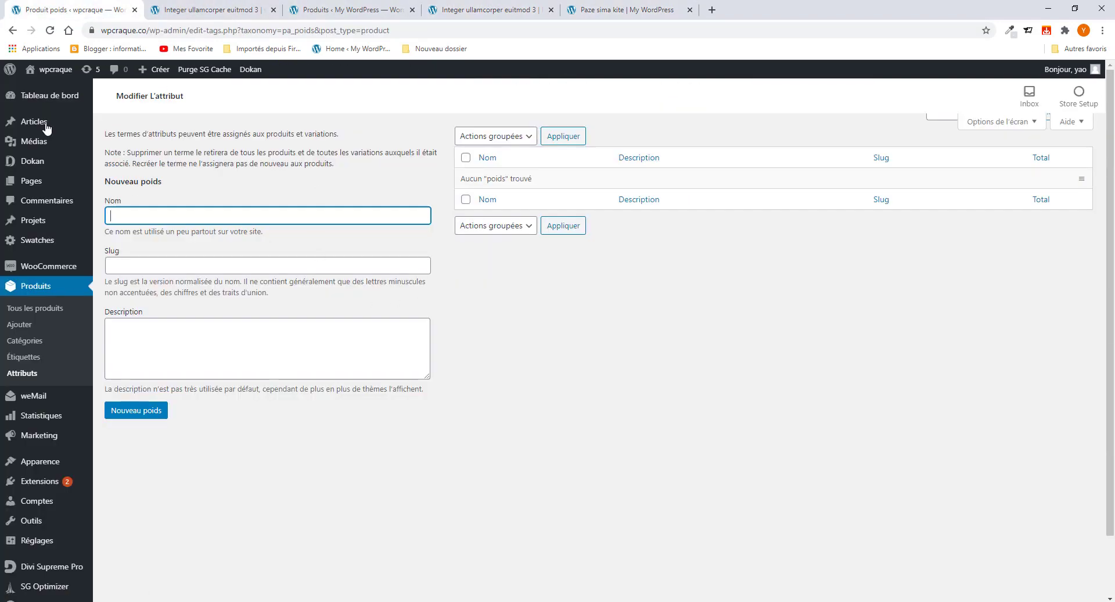
left_click(13, 31)
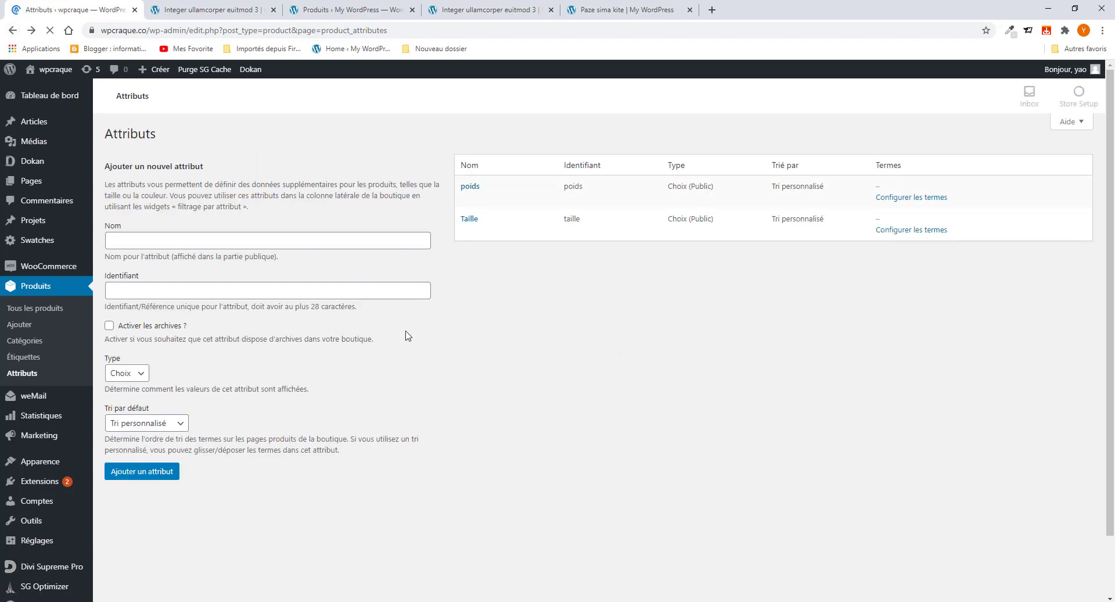
Step: Add a product attribute named "couleur" with archives enabled, type "Choix" and custom sorting
left_click(223, 243)
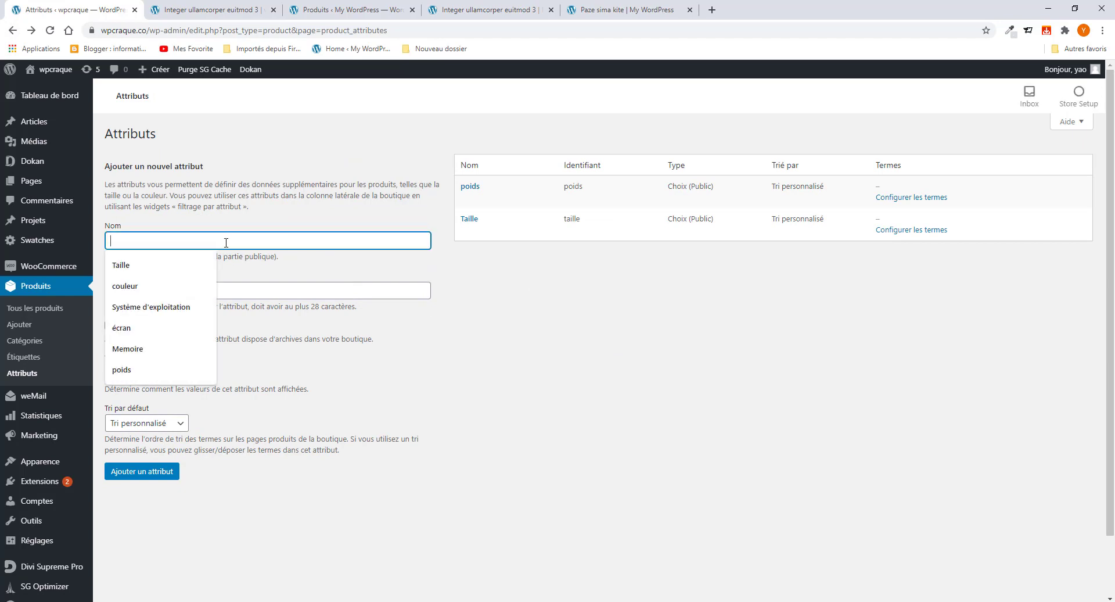
left_click(151, 286)
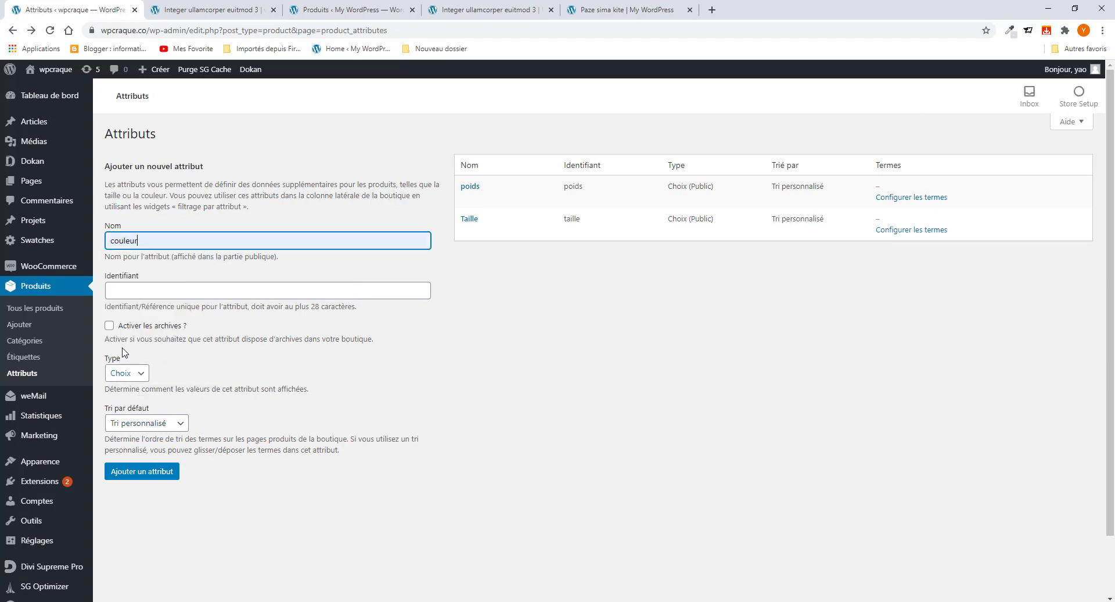
left_click(110, 325)
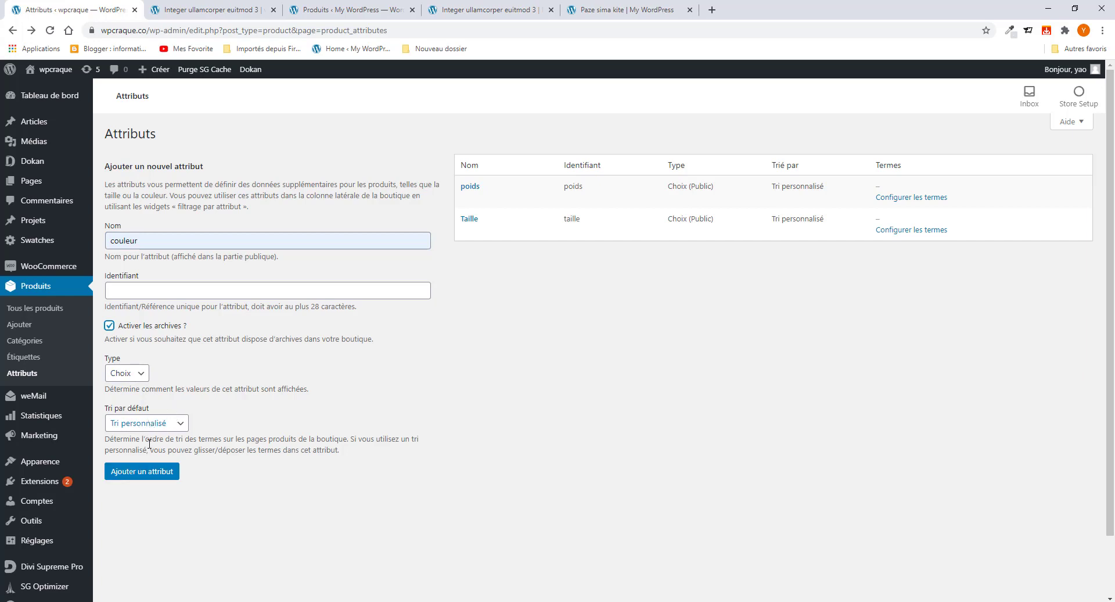
left_click(143, 474)
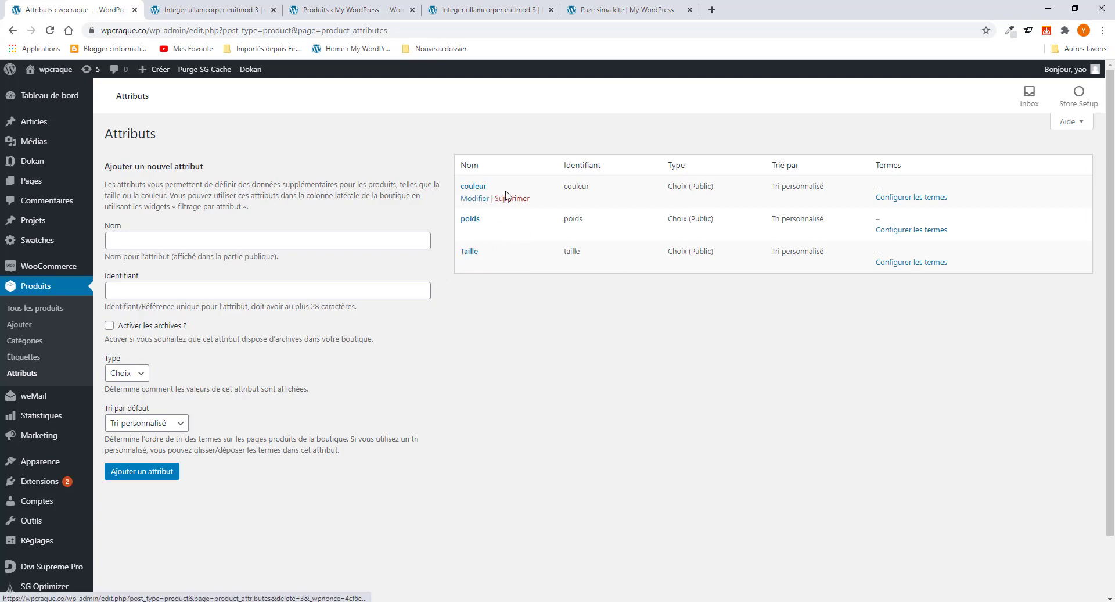
Step: Add the terms "rouge" and "bleu" to the "couleur" attribute
left_click(897, 200)
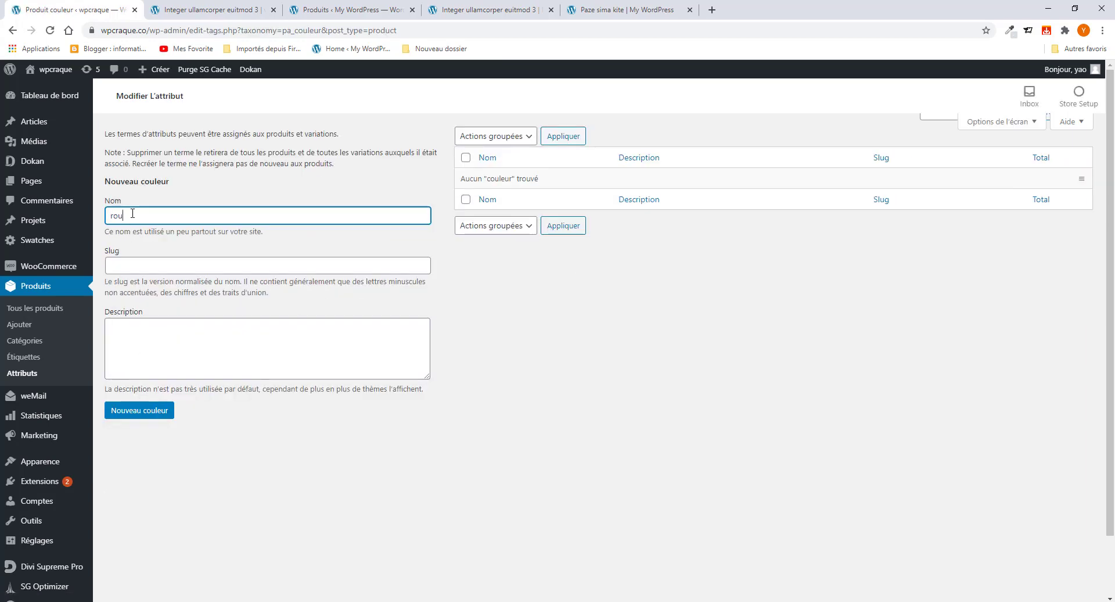
left_click(149, 413)
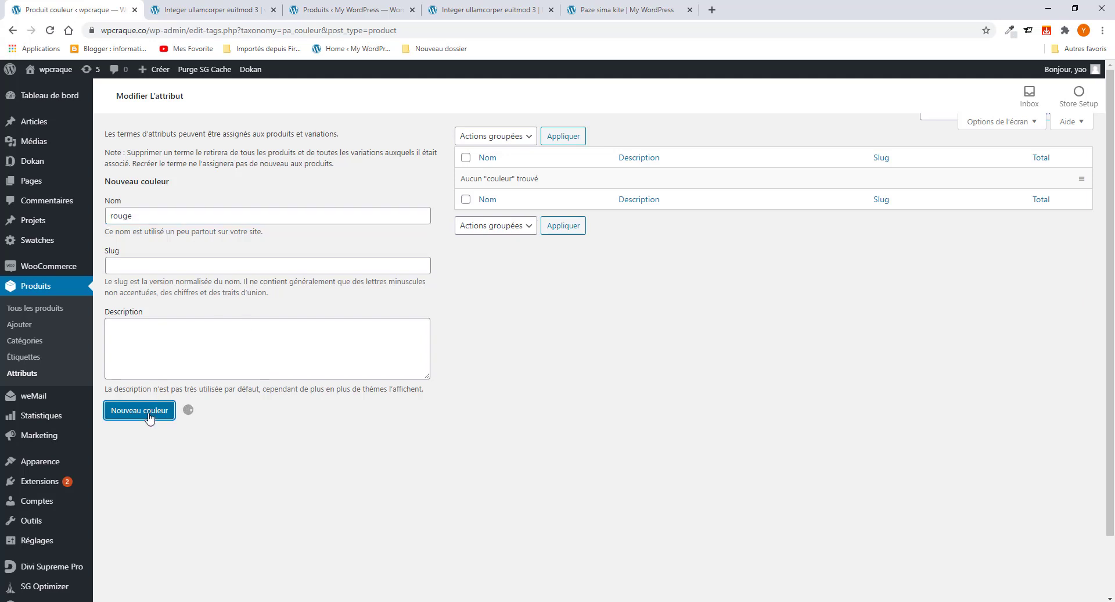
left_click(133, 216)
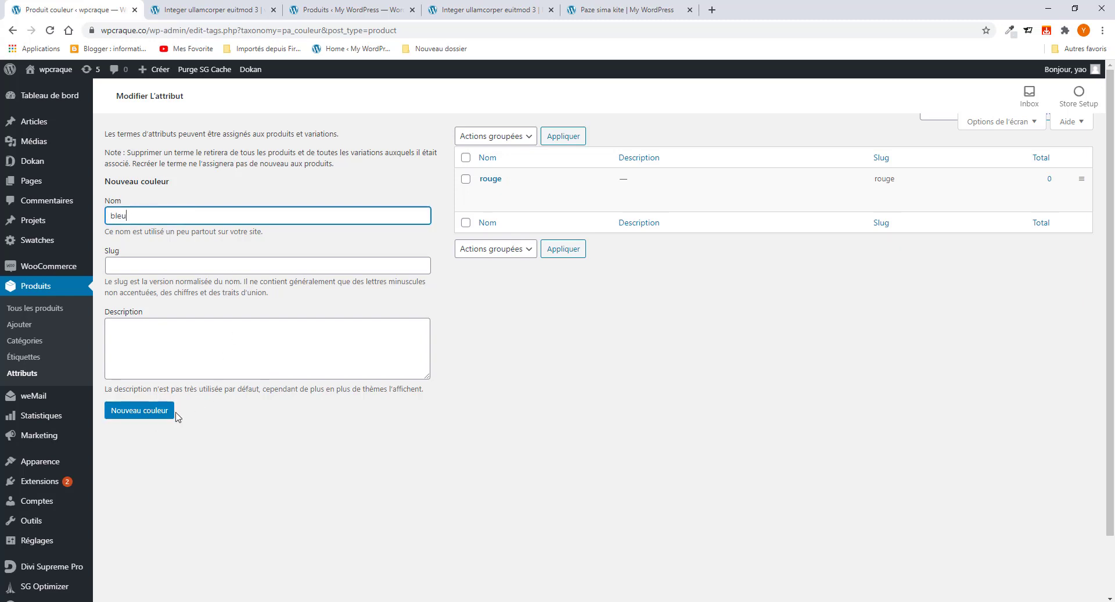
left_click(152, 410)
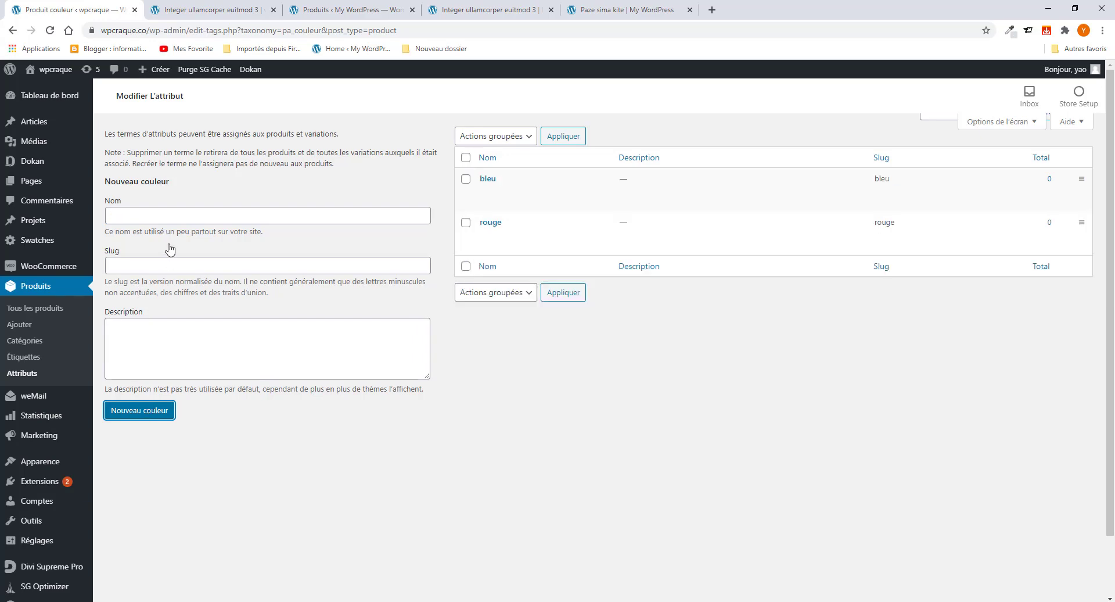
Step: Check the colors on the Paze sima kite product page and add the terms "orange" and "noir" to the "couleur" attribute
left_click(160, 214)
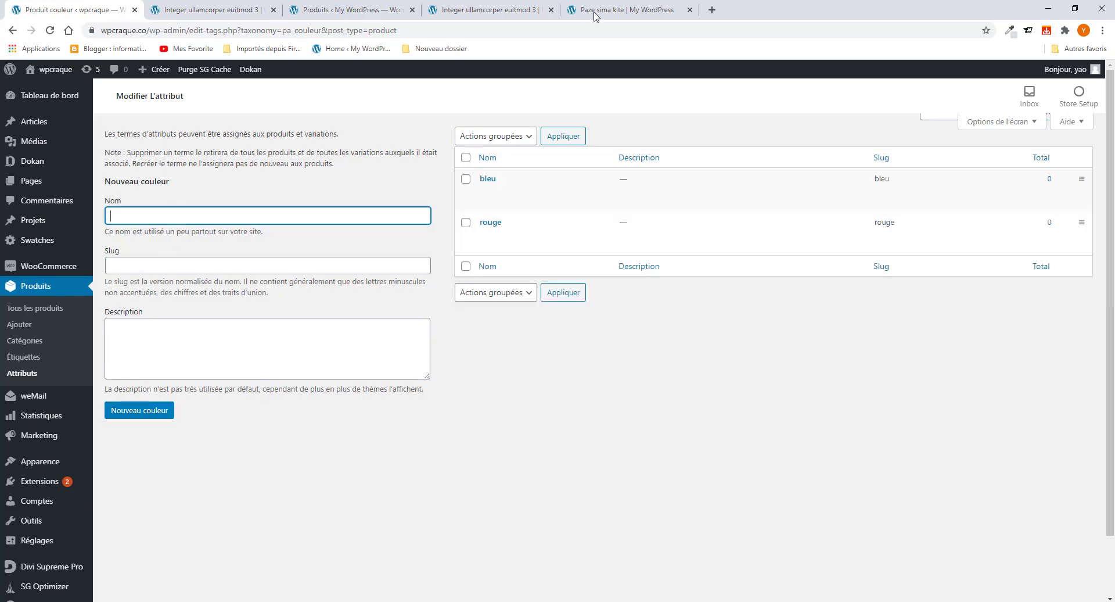
left_click(620, 9)
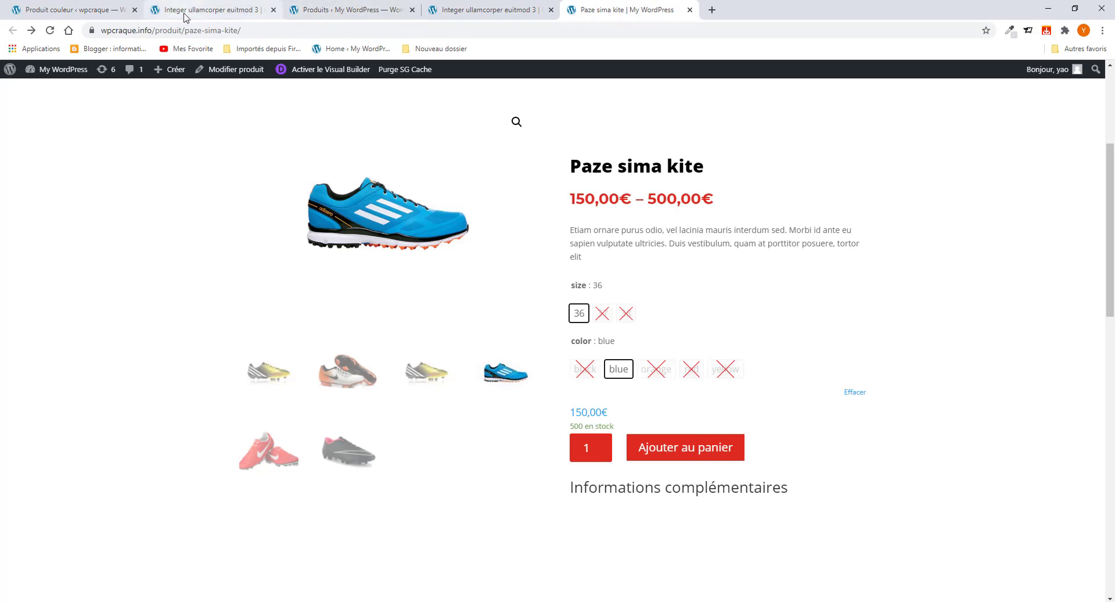
left_click(107, 16)
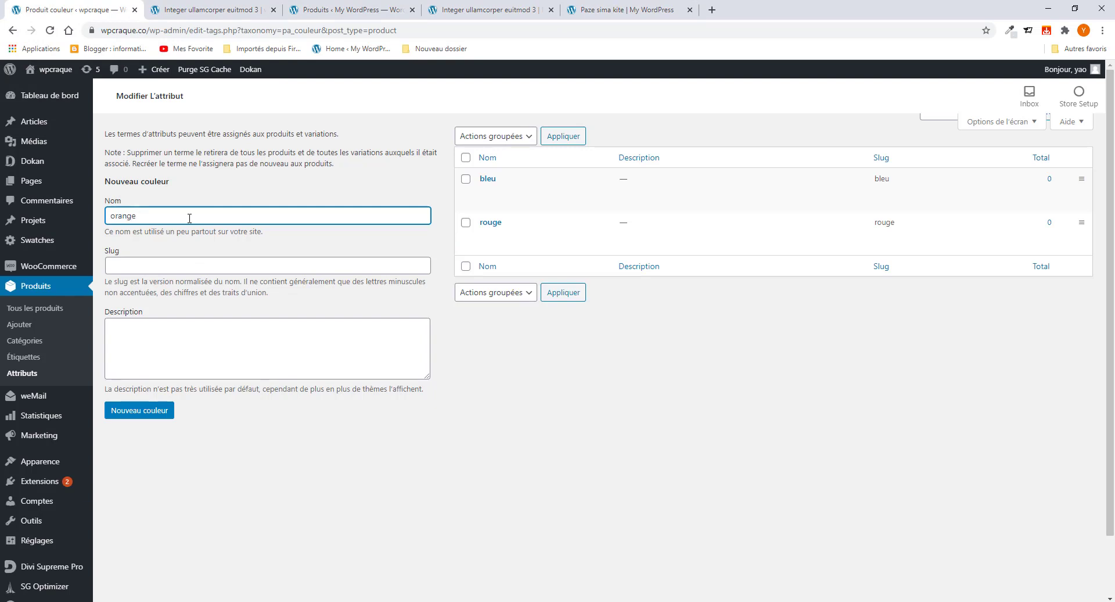
left_click(141, 413)
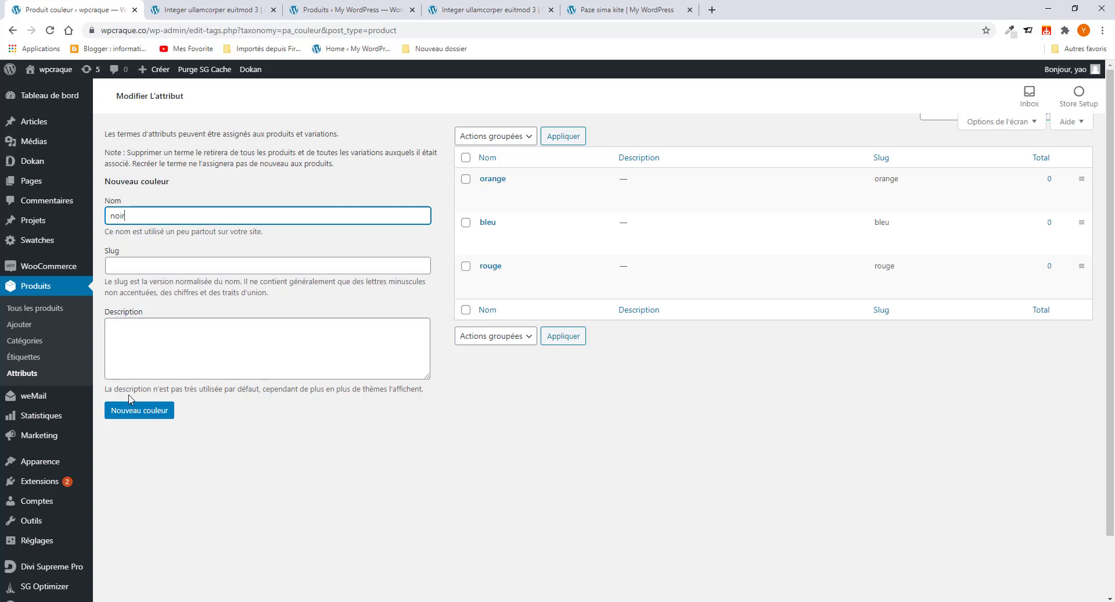
left_click(136, 412)
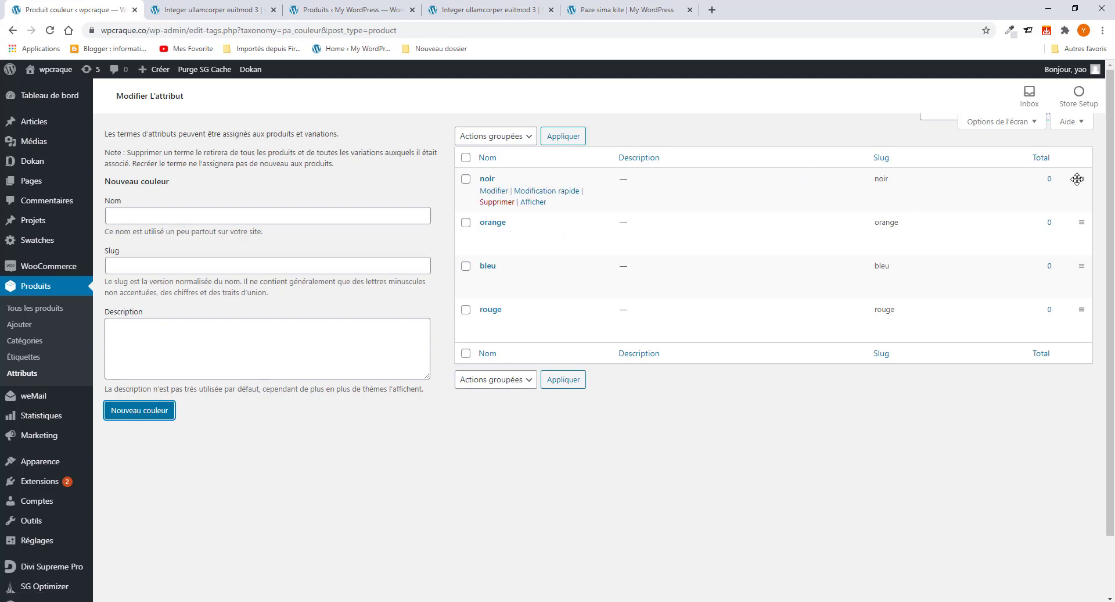
Step: Move the "noir" color term below "orange" and rename it "Noir"
left_click_drag(1082, 179, 1081, 235)
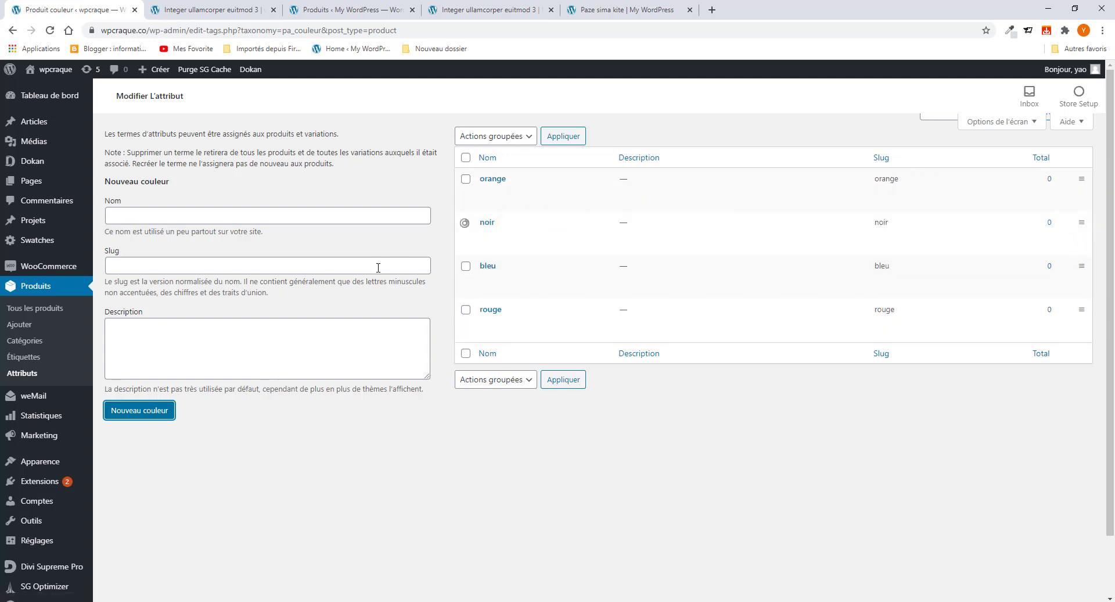
left_click(495, 235)
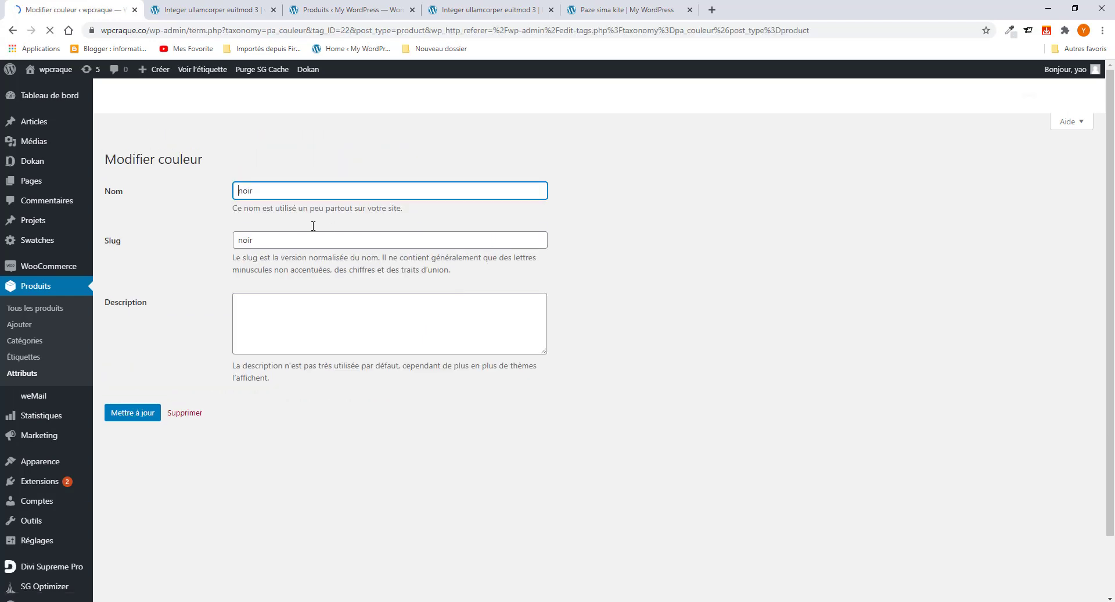
scroll(293, 386, "down", 3)
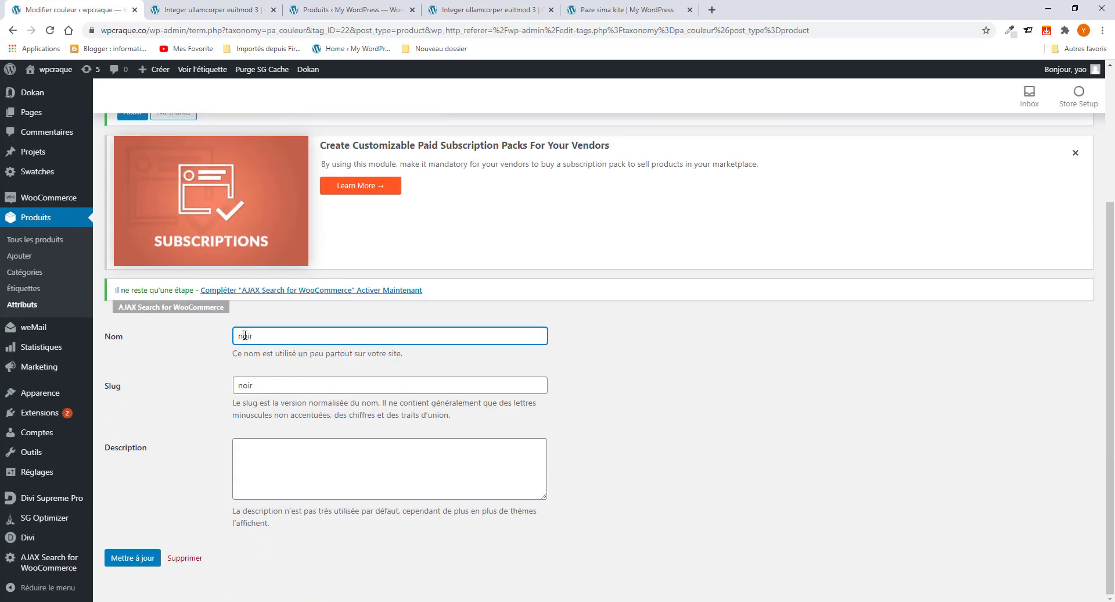
left_click_drag(238, 335, 244, 335)
type("N")
left_click(131, 562)
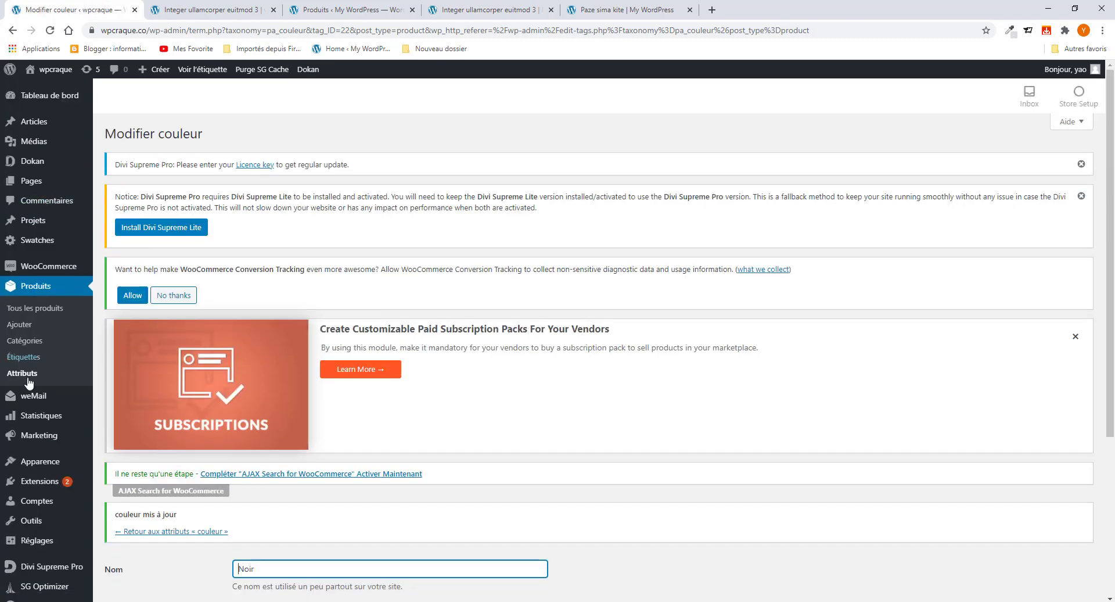
Step: Return to the attribute list and add the terms 36, 47 and 40 to the "Taille" attribute
left_click(24, 376)
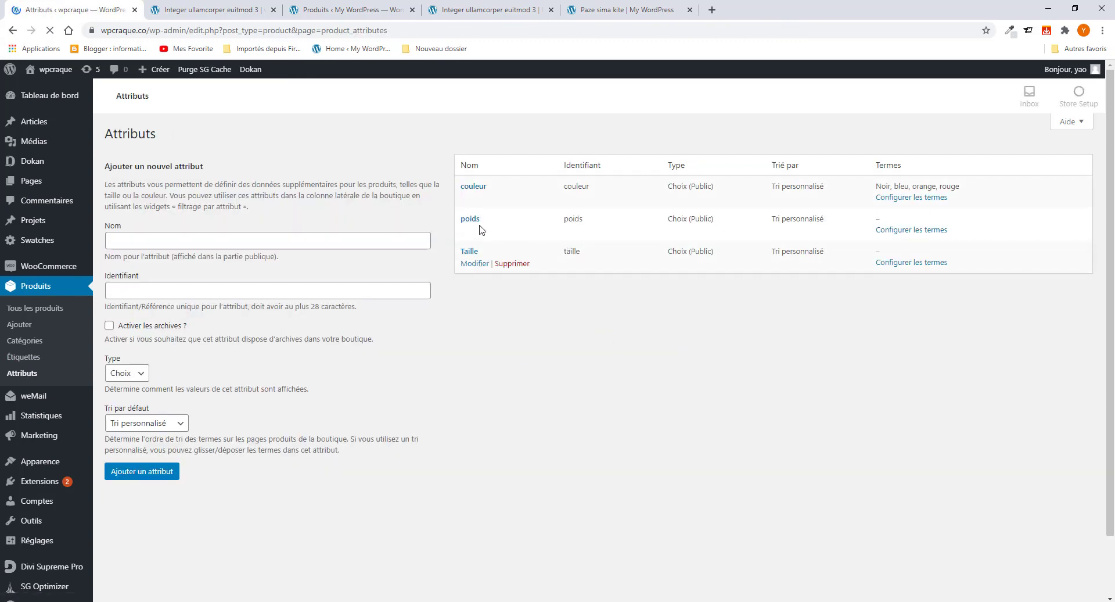
left_click(474, 264)
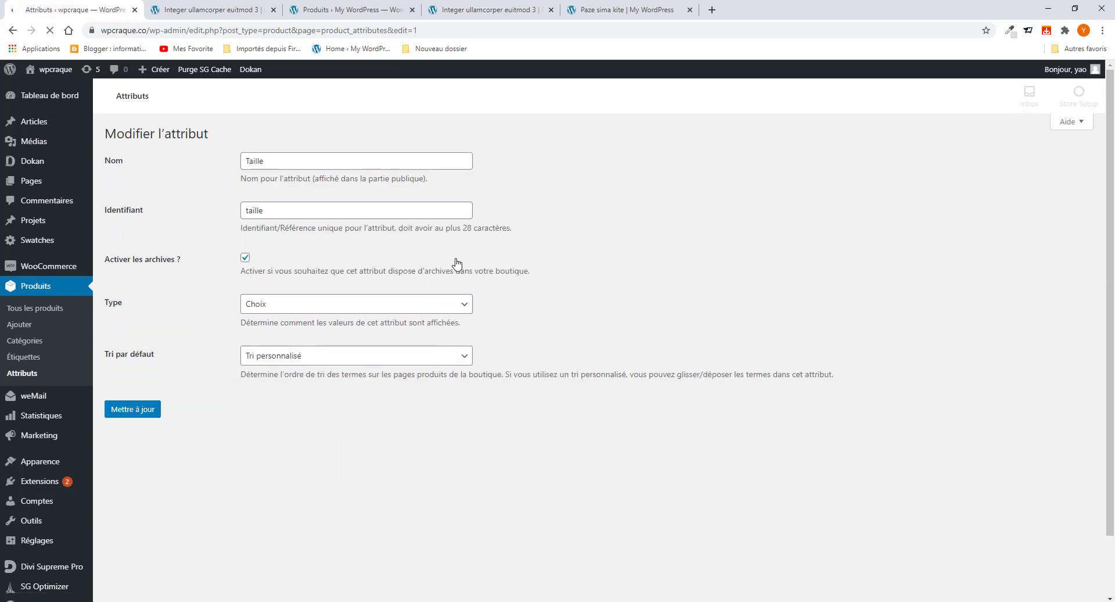
left_click(13, 31)
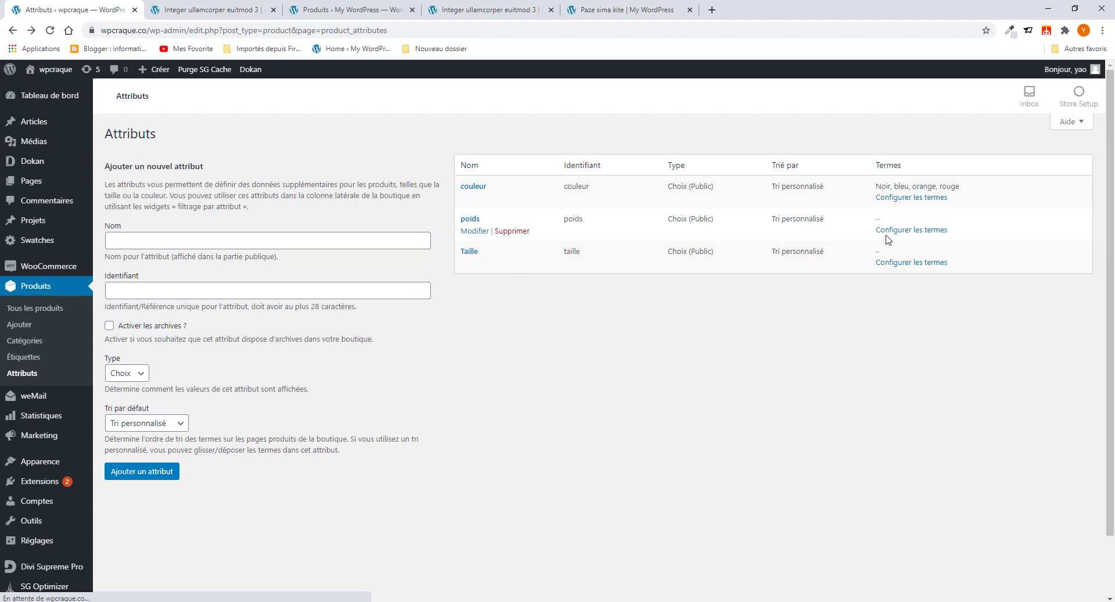
left_click(907, 267)
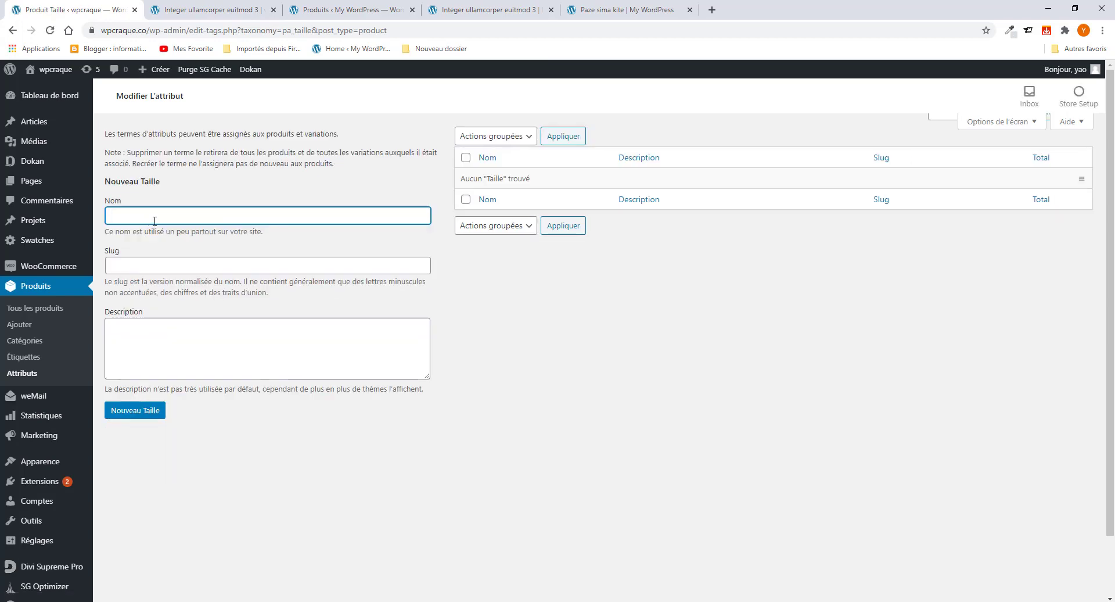
left_click(142, 410)
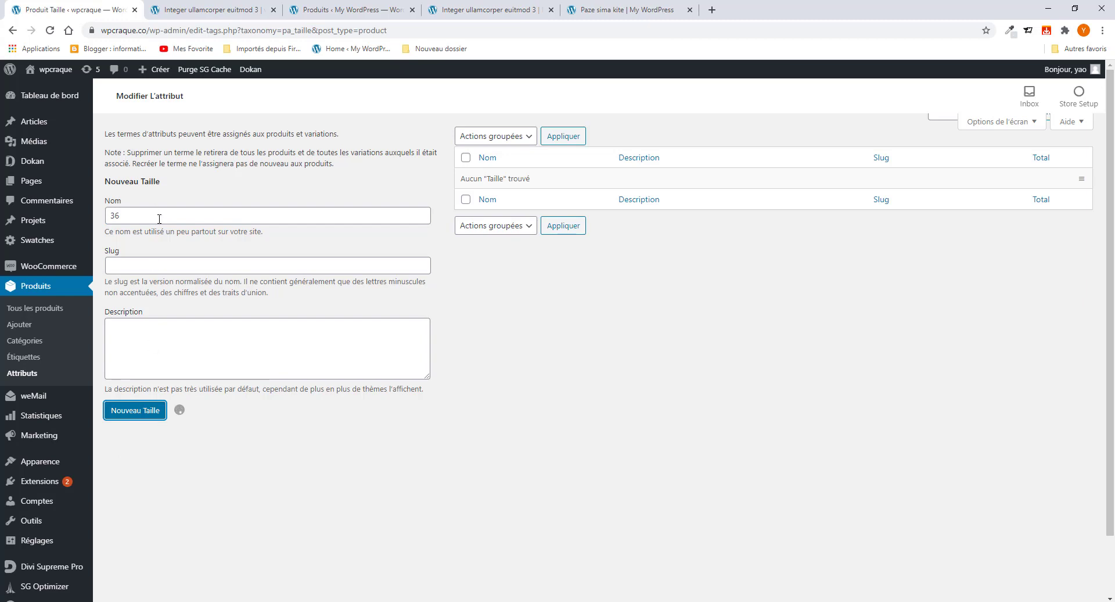
left_click(159, 219)
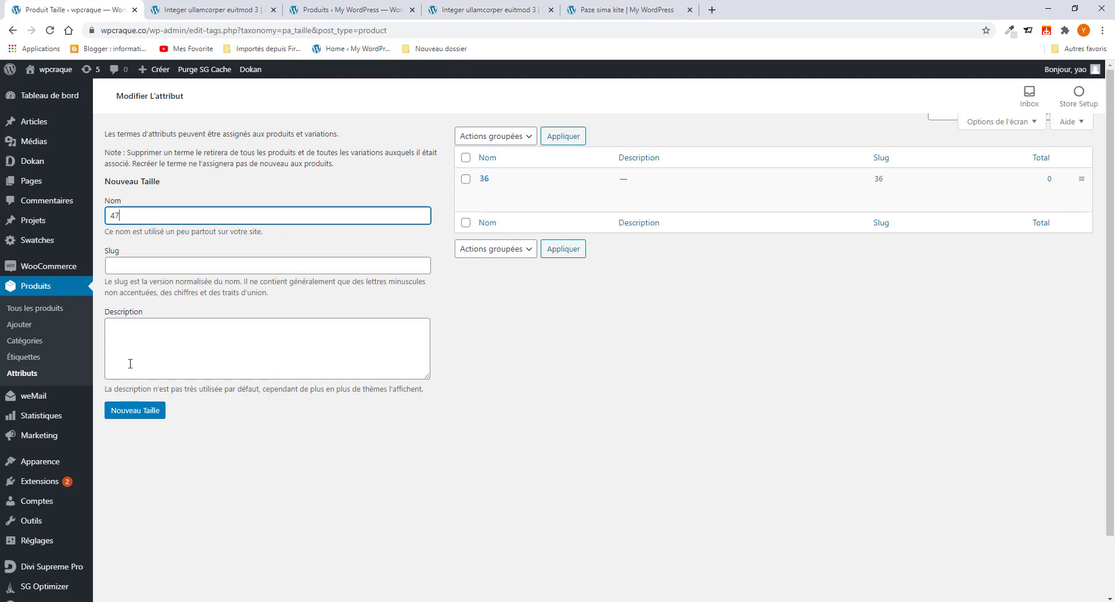
left_click(129, 411)
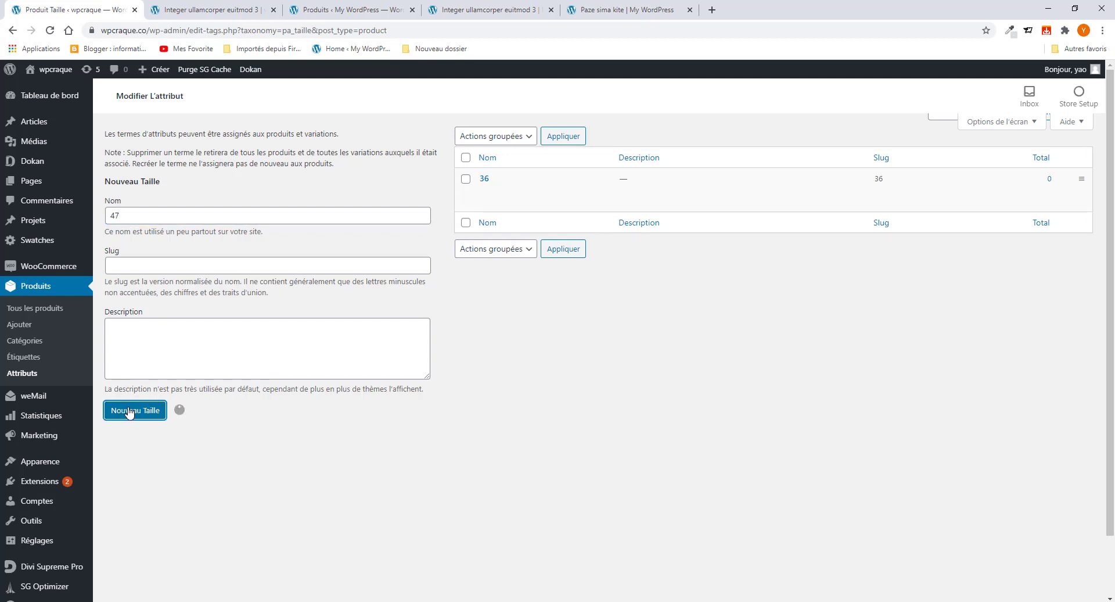
left_click(150, 216)
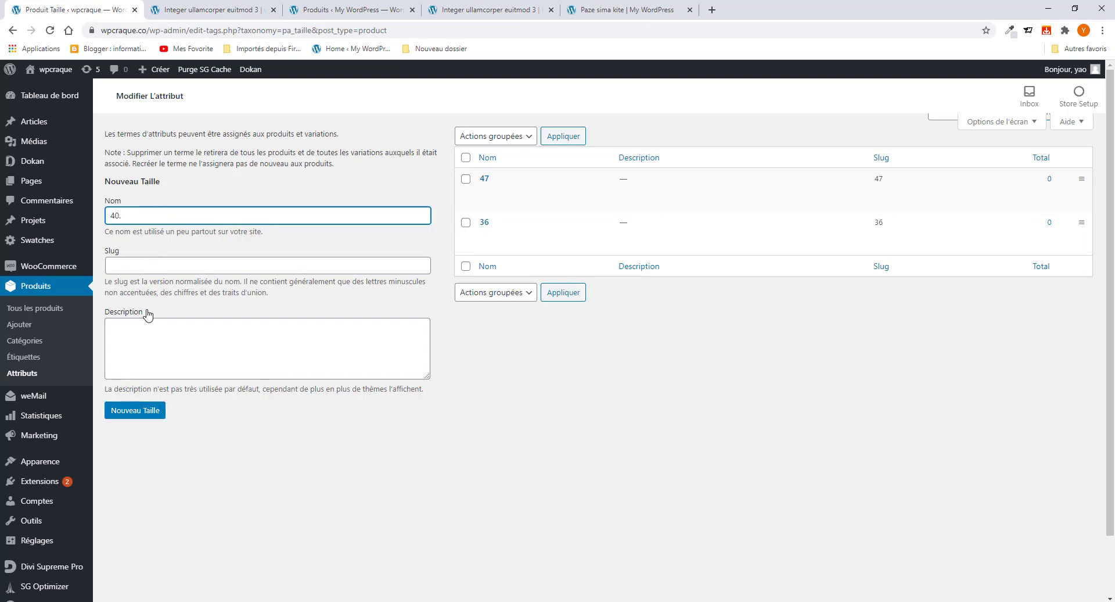
left_click(135, 411)
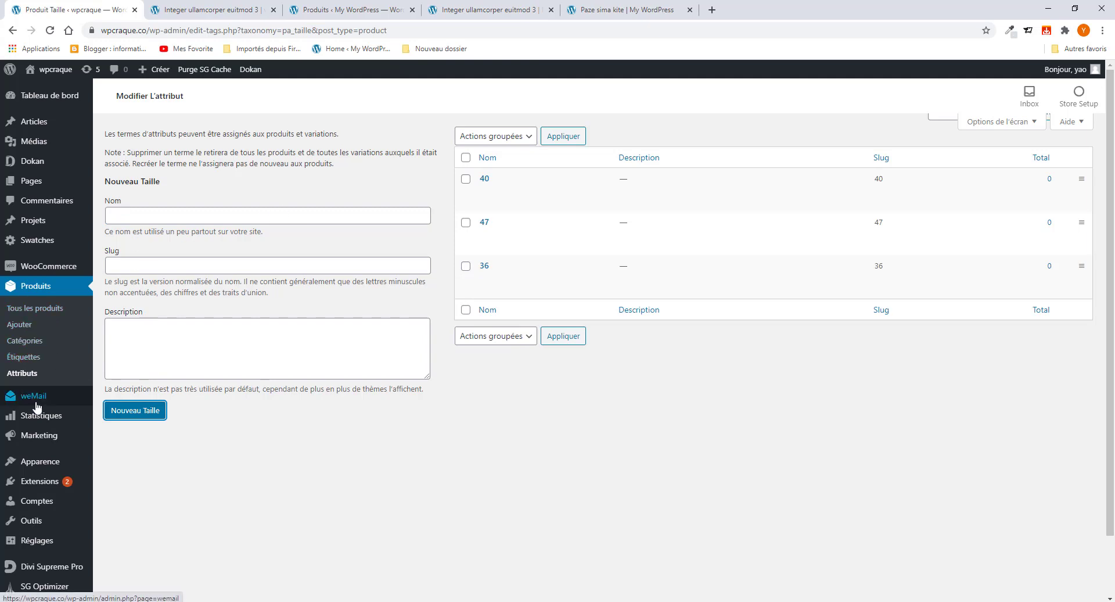
Step: Start a new product and name it "Paze sima kite", copying the title from the existing product page
left_click(27, 327)
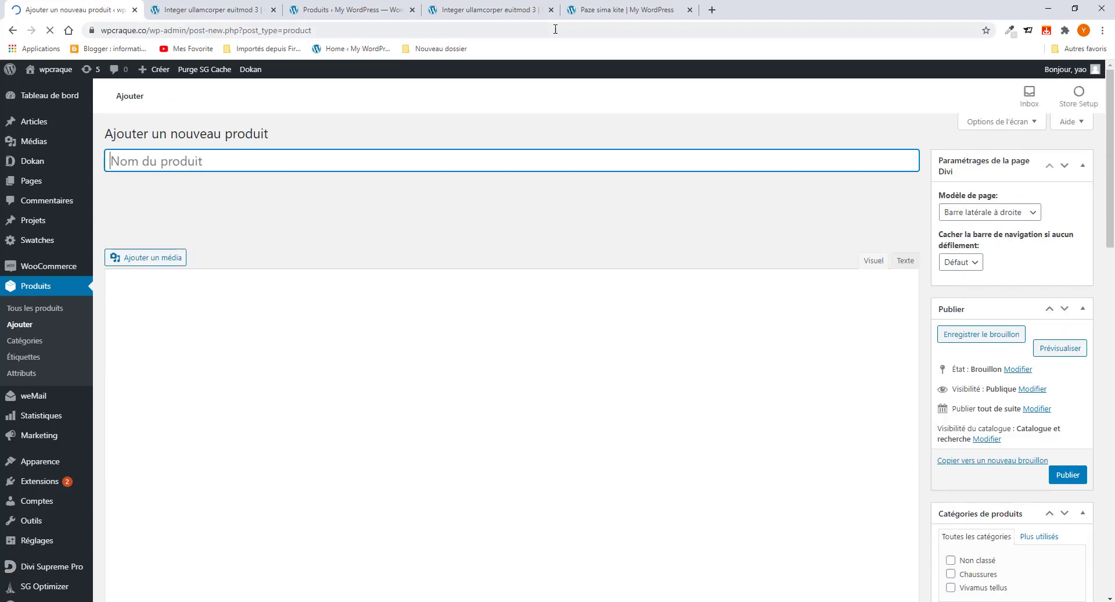
left_click(598, 11)
left_click_drag(715, 167, 570, 164)
right_click(596, 166)
left_click(624, 174)
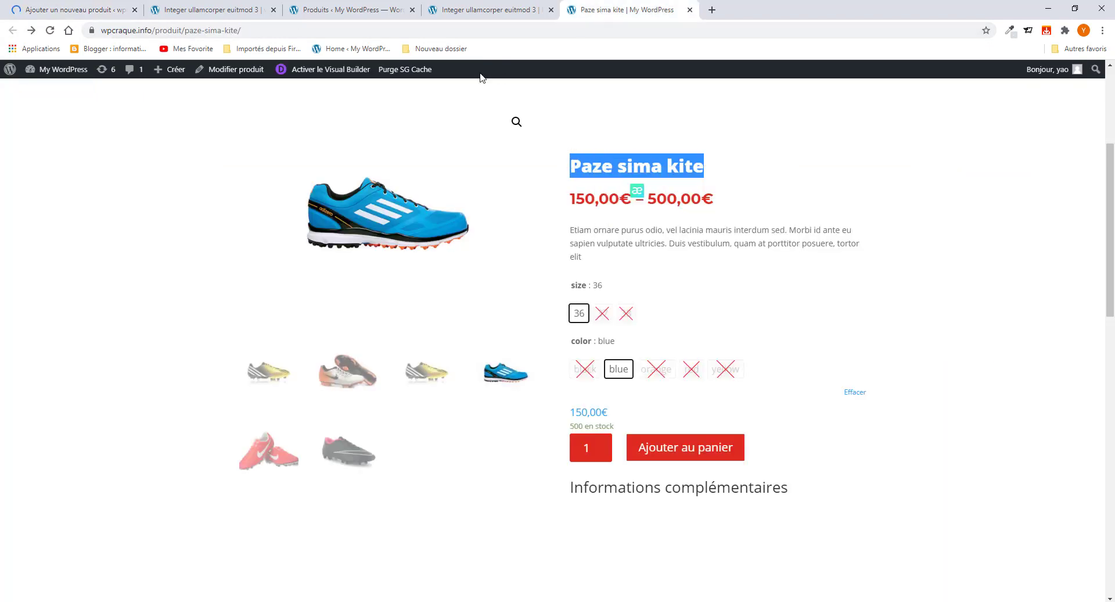
left_click(59, 12)
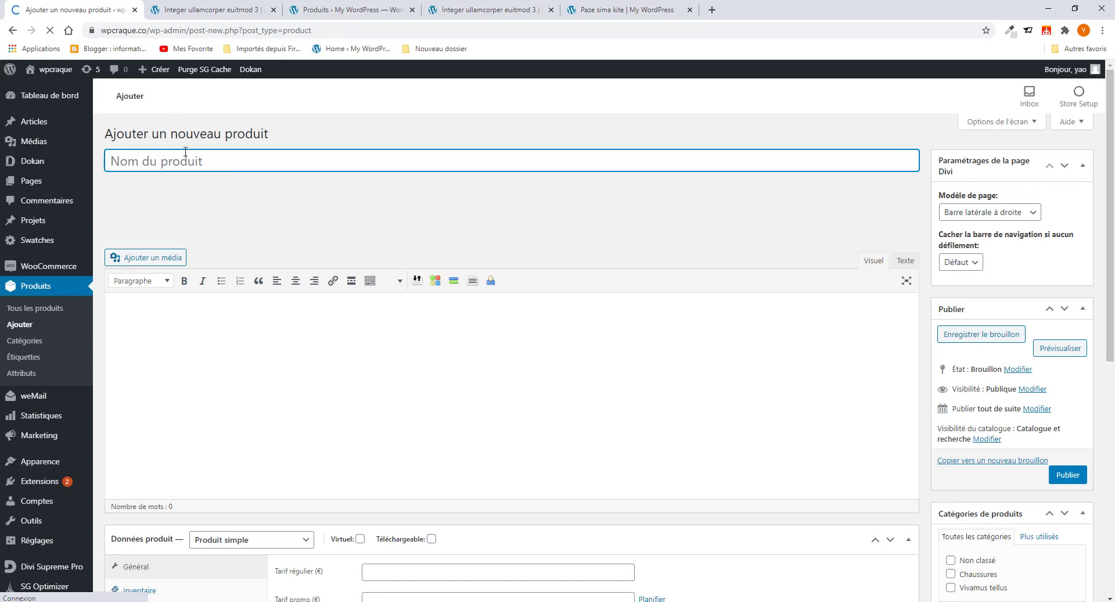
key("ctrl+v")
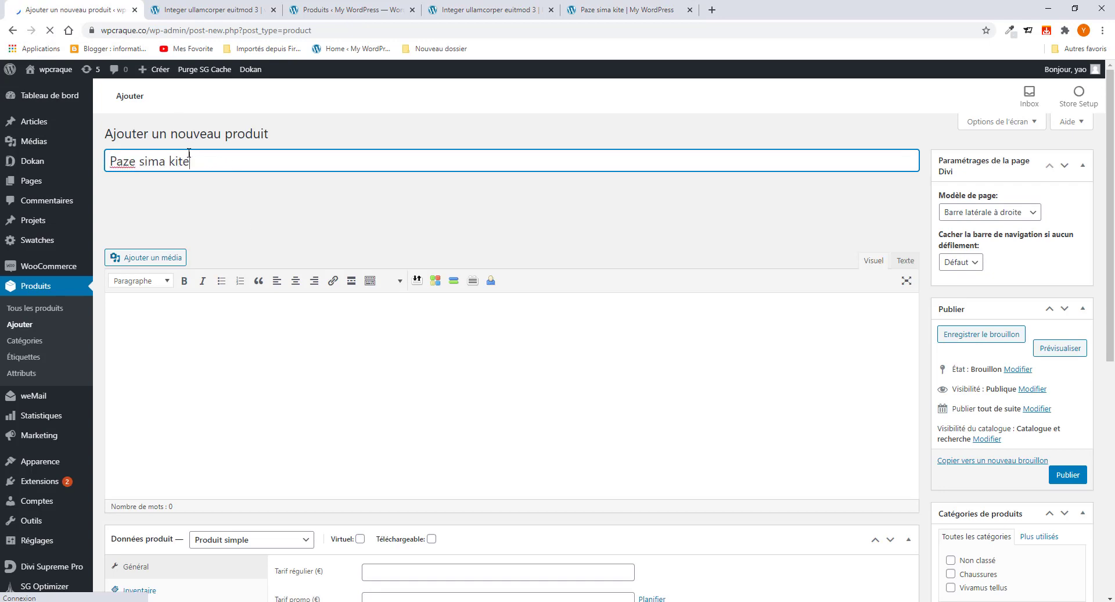
Step: Copy the "Etiam ornare purus odio" paragraph from the Paze sima kite page into the new product's short description
left_click(637, 17)
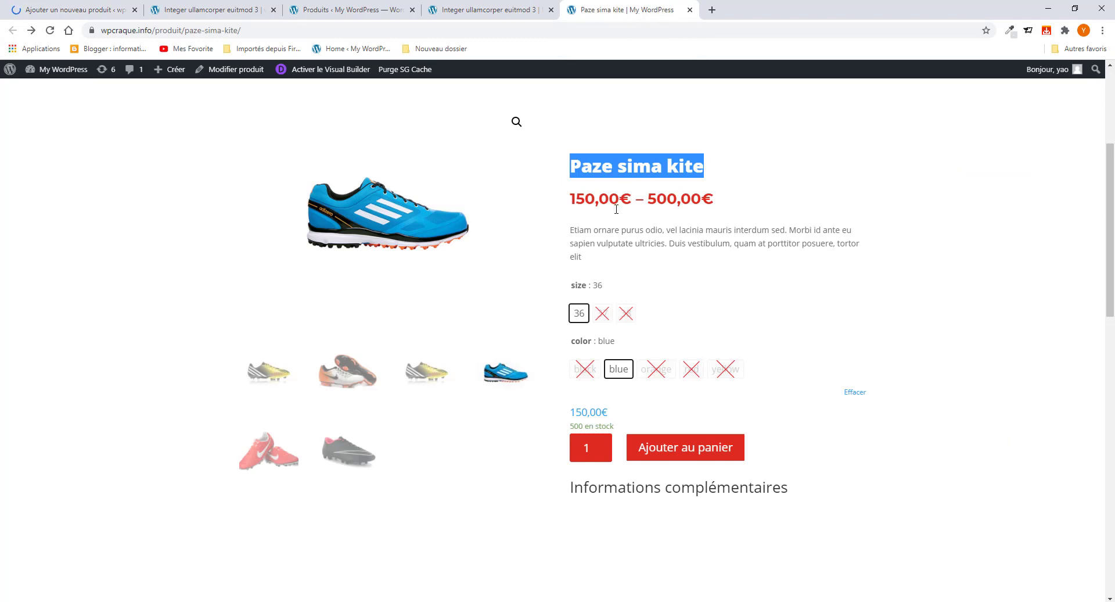
left_click_drag(572, 231, 594, 262)
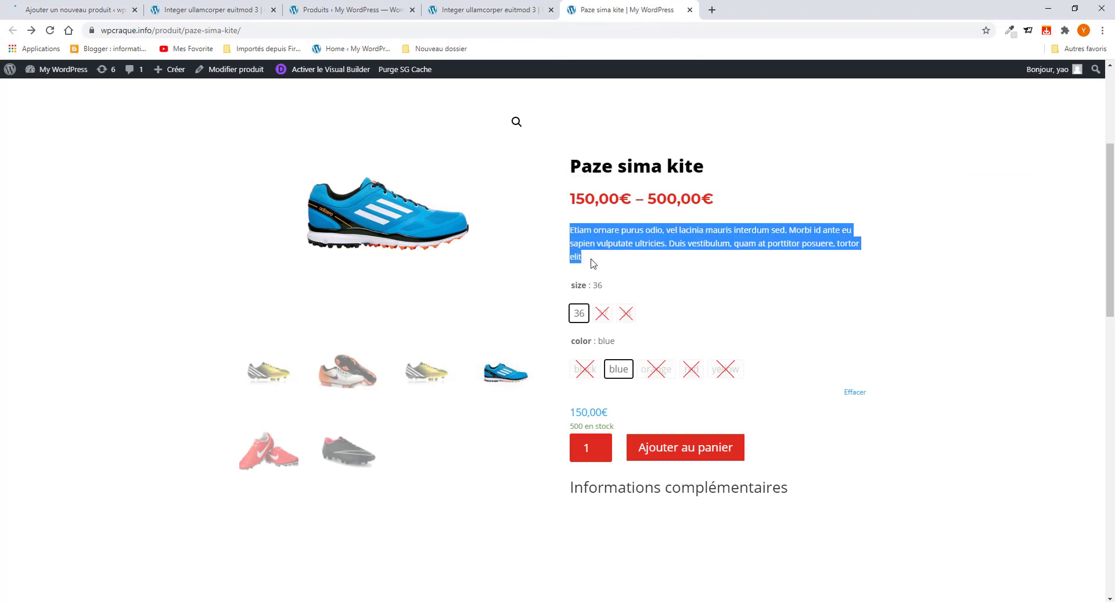
right_click(596, 244)
left_click(618, 252)
left_click(69, 11)
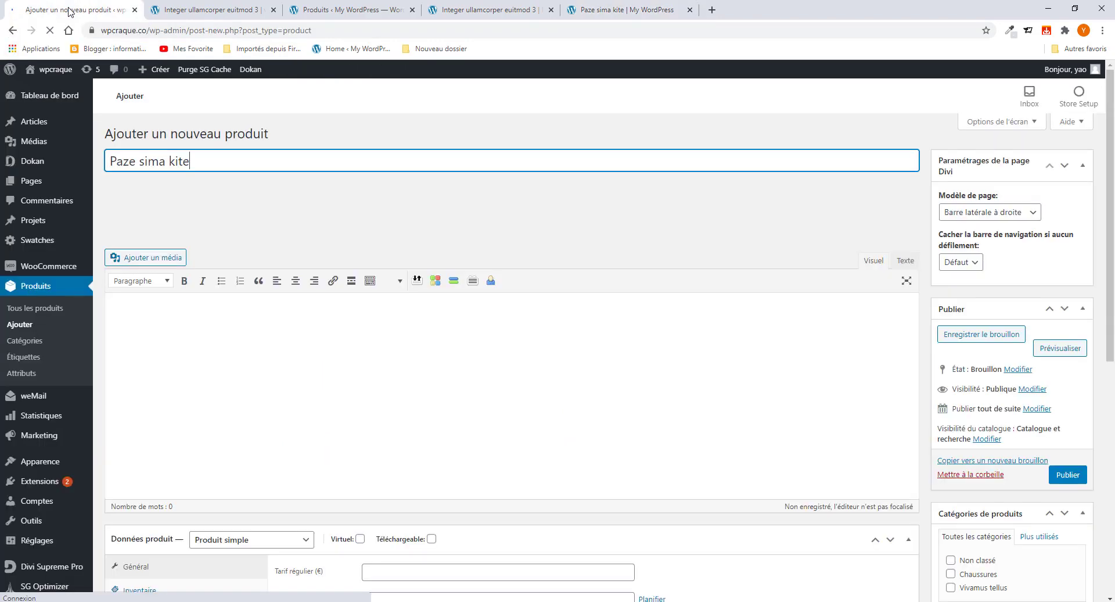
scroll(261, 362, "down", 8)
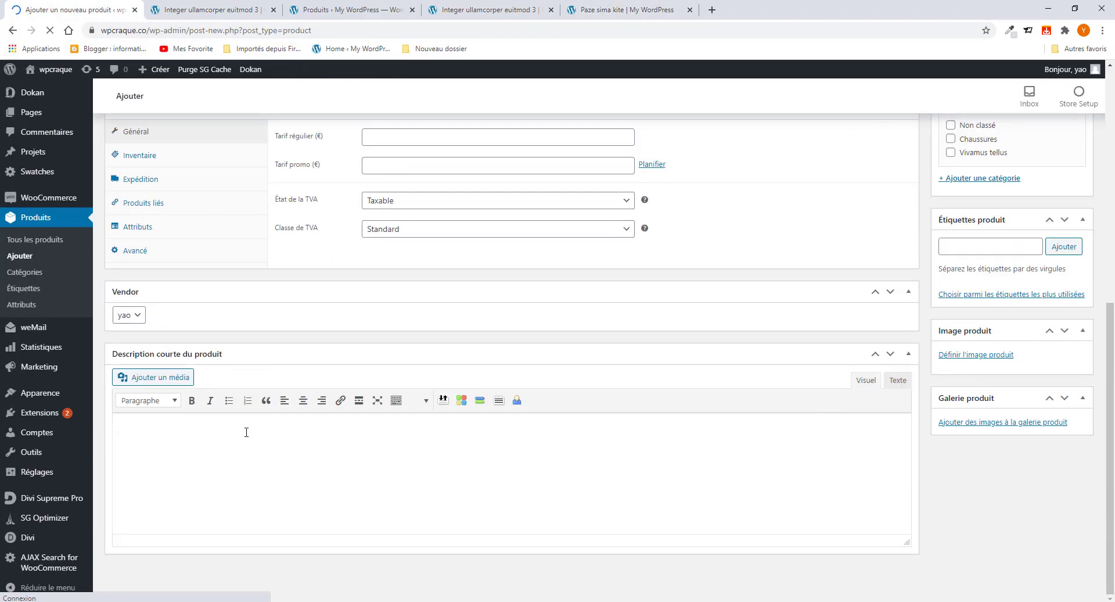
left_click(184, 425)
key("ctrl+v")
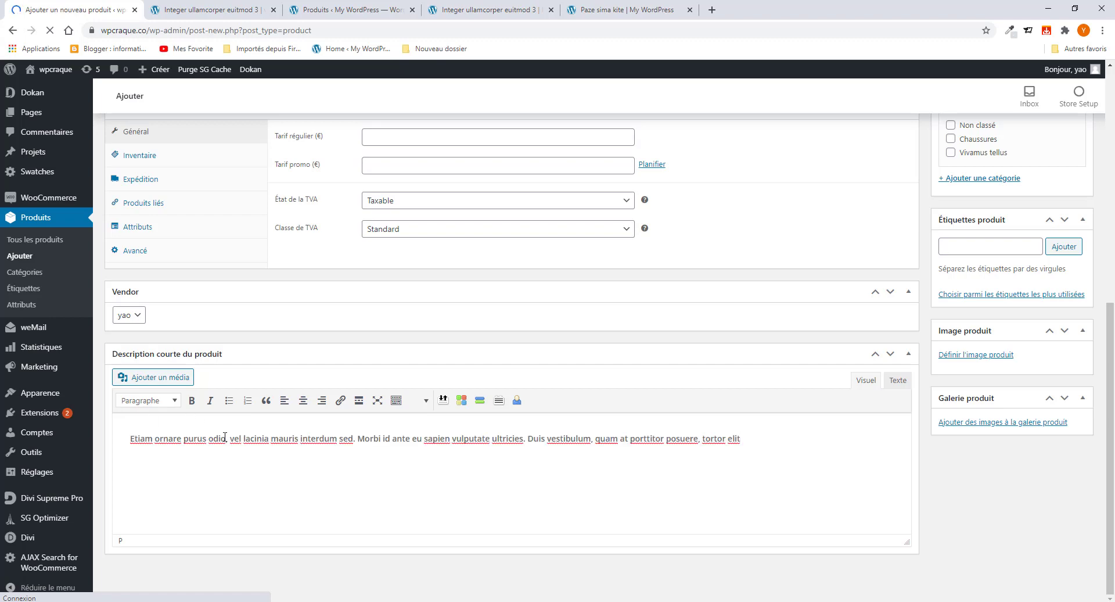
Step: Compare the existing Paze sima kite page, with its size and color options, against the new product's data settings
scroll(191, 407, "up", 8)
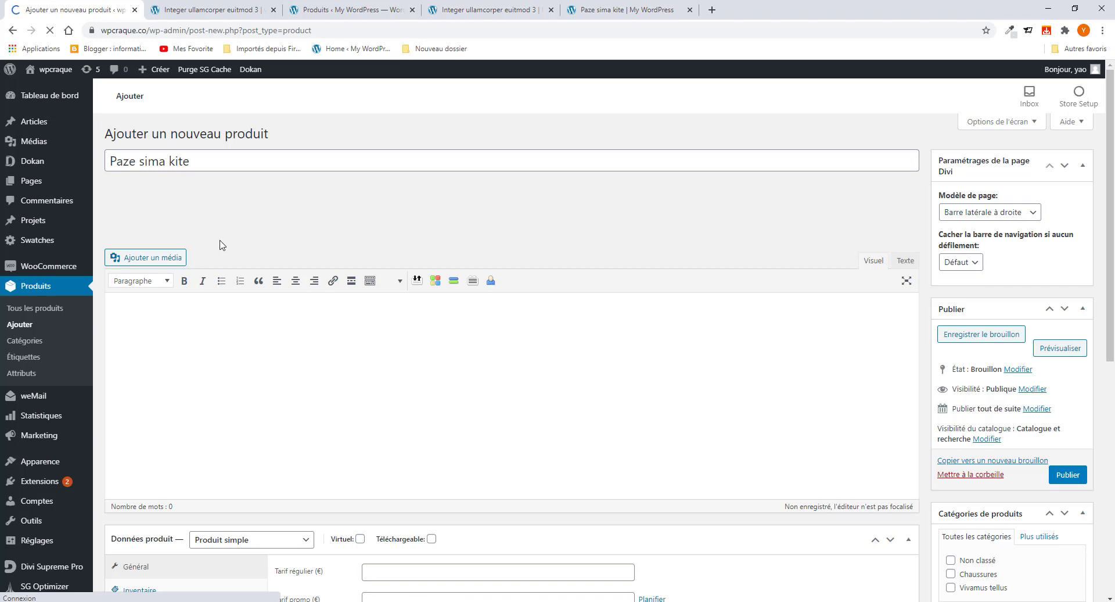
left_click(622, 14)
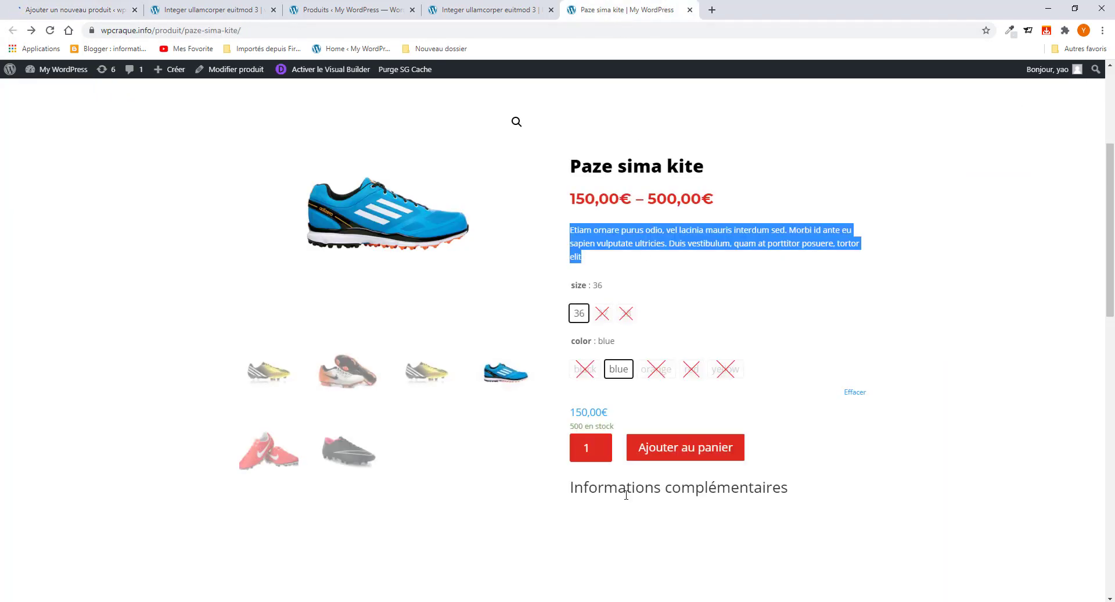
scroll(626, 494, "down", 3)
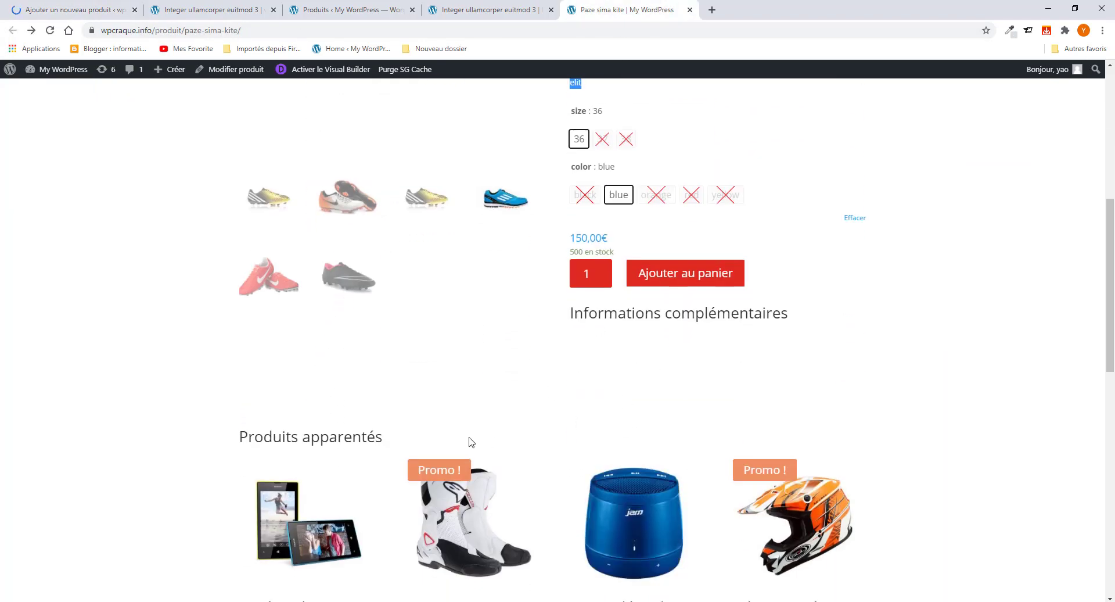
scroll(628, 424, "up", 3)
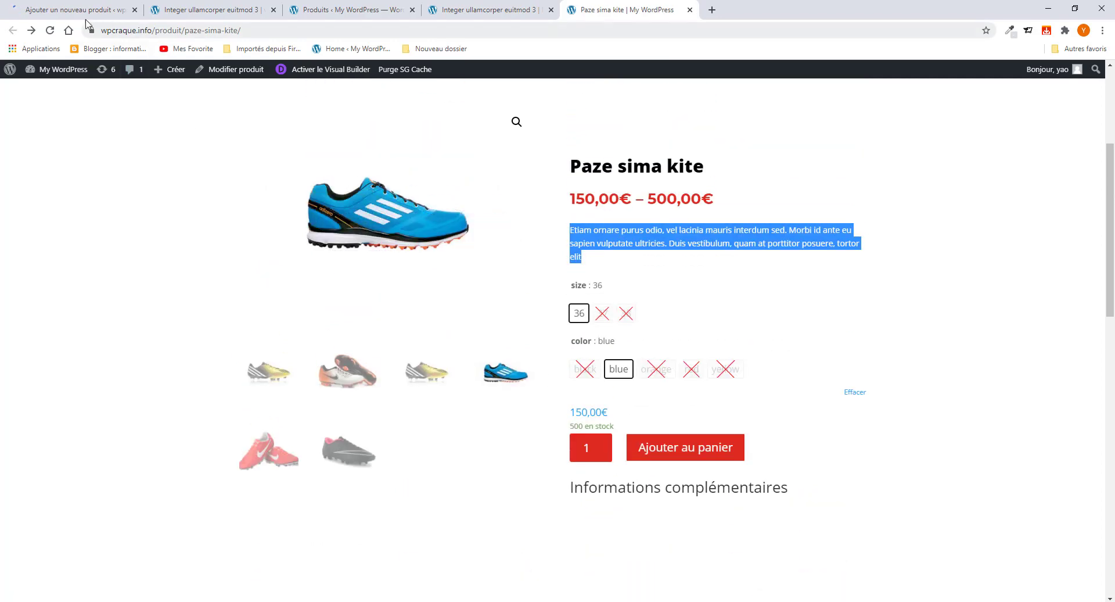
left_click(73, 13)
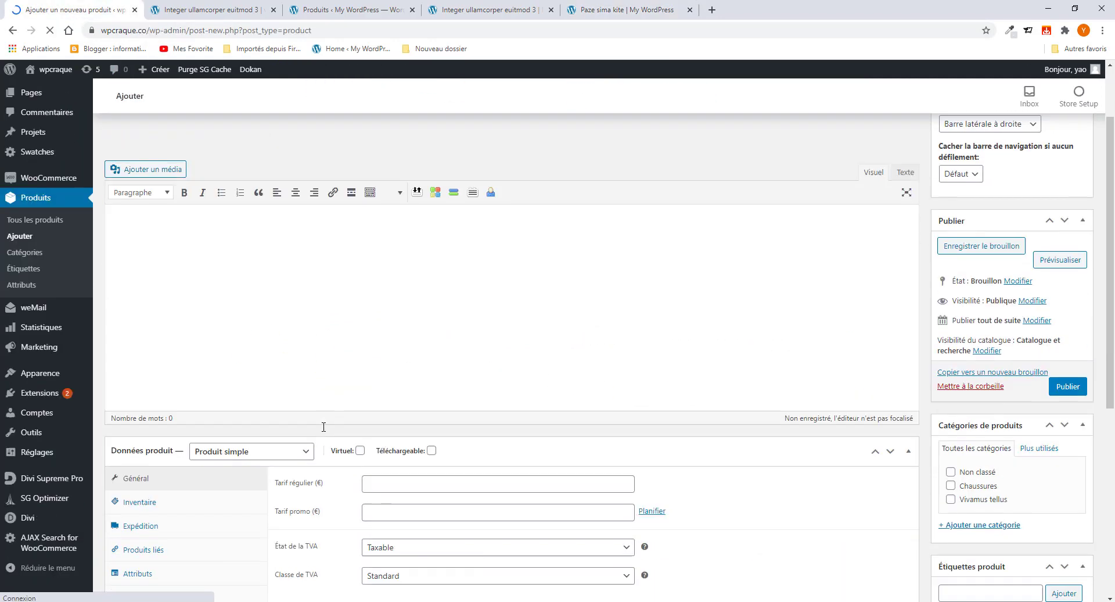
left_click(627, 10)
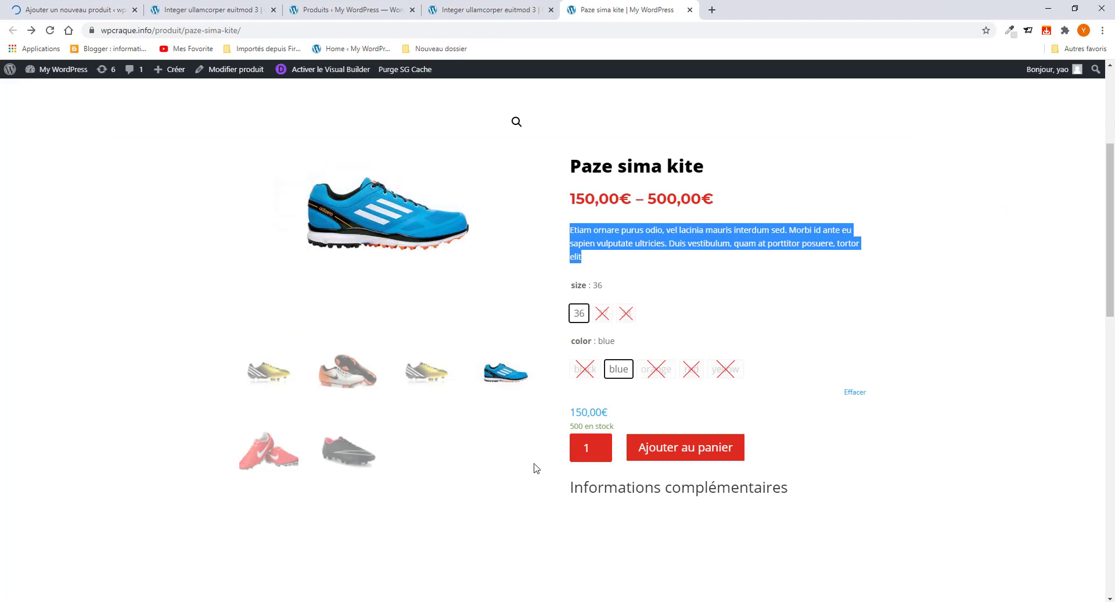
left_click(93, 12)
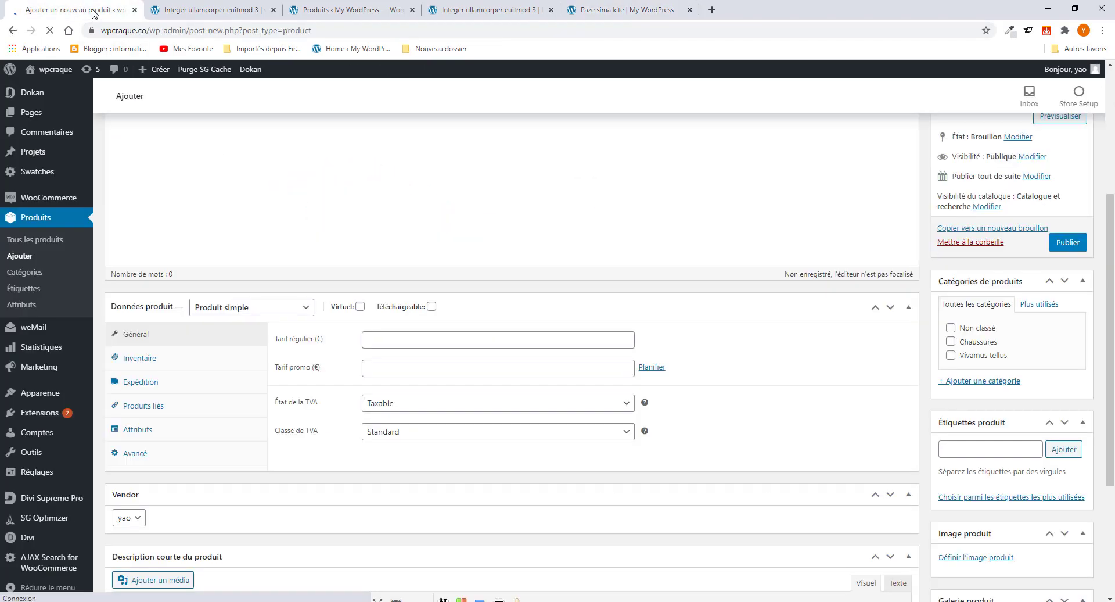
left_click(588, 6)
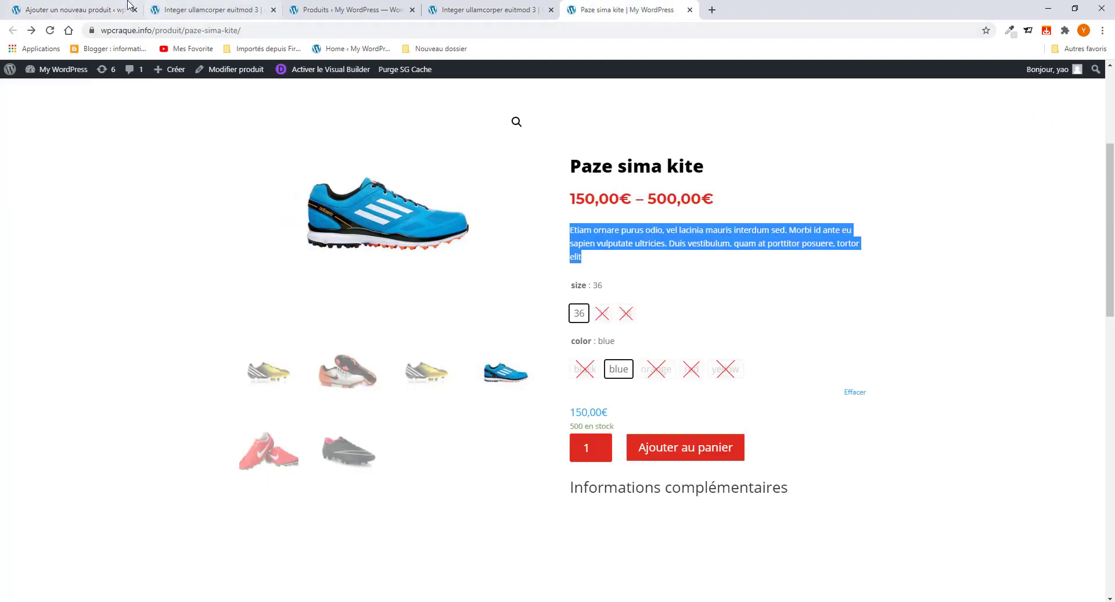
left_click(76, 10)
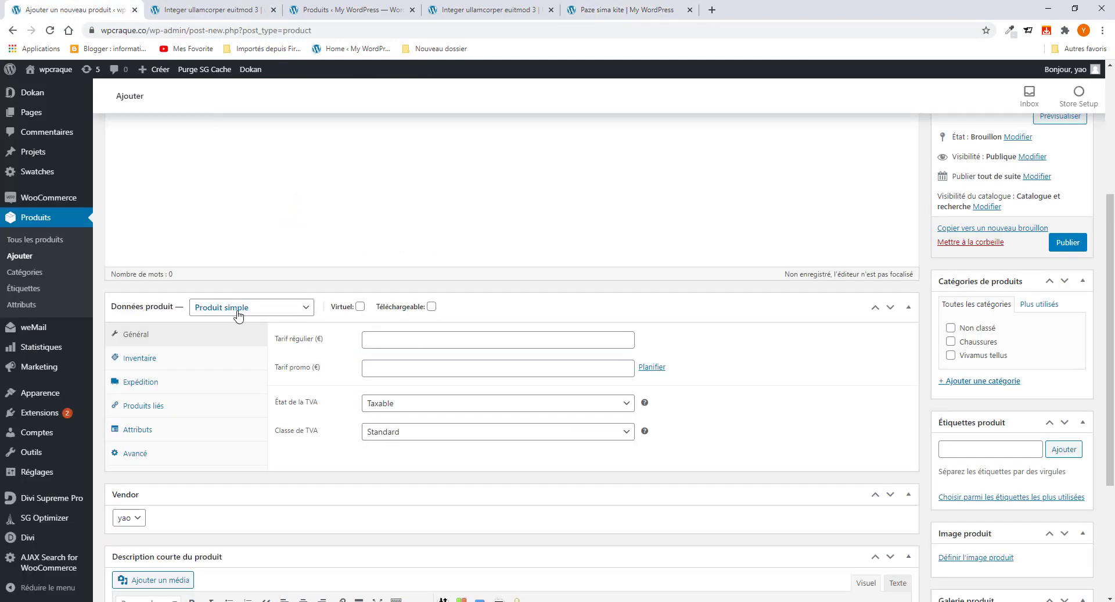
Step: Set the product type to "Produit variable", with tax status "Taxable" and tax class "Tva"
left_click(256, 312)
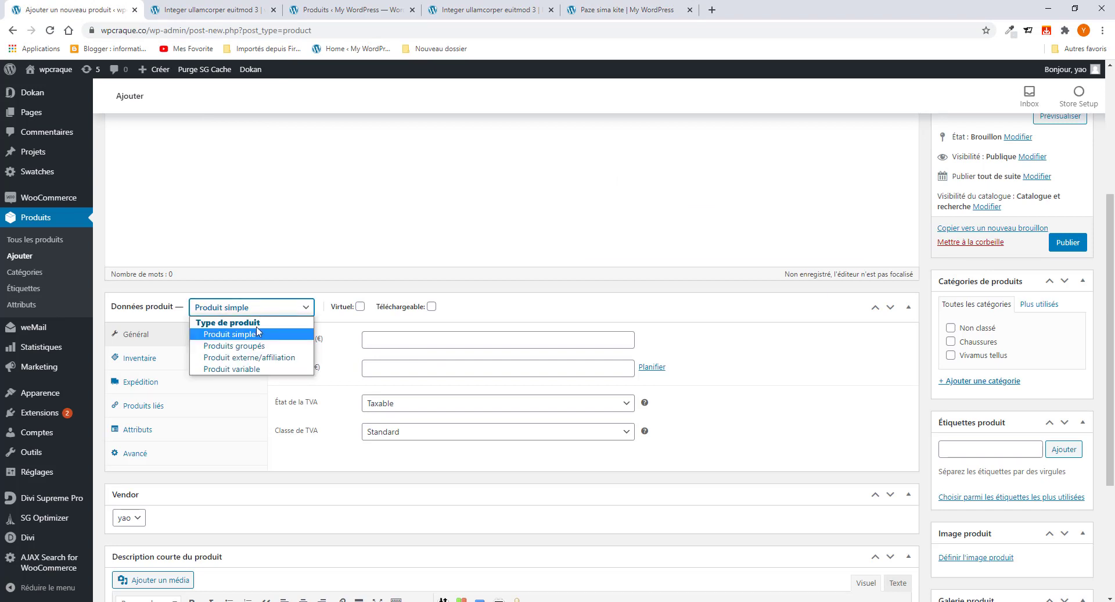
left_click(256, 369)
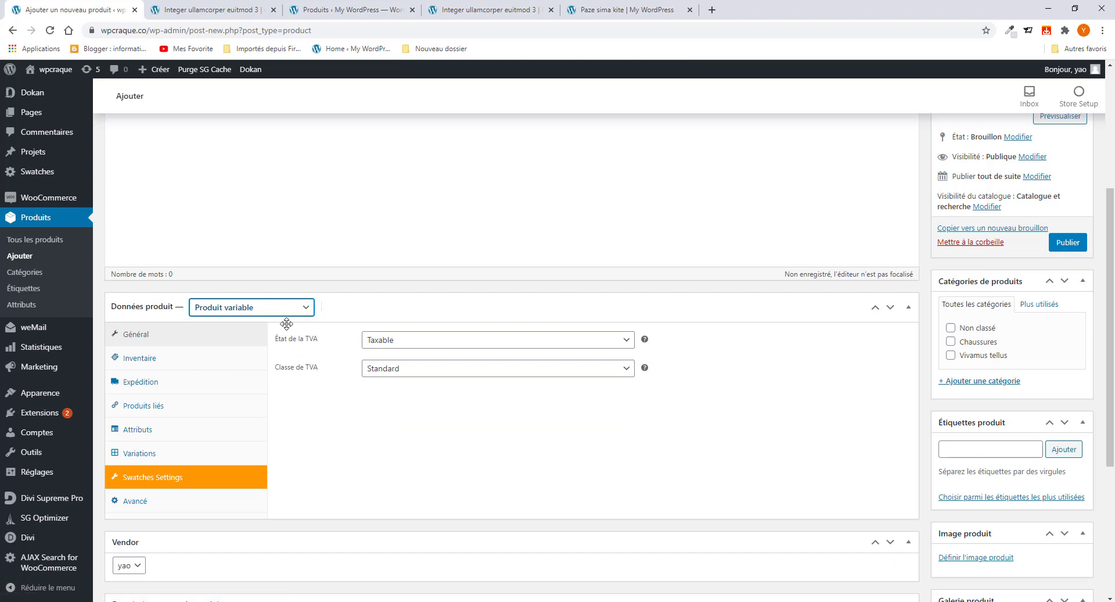
left_click(597, 347)
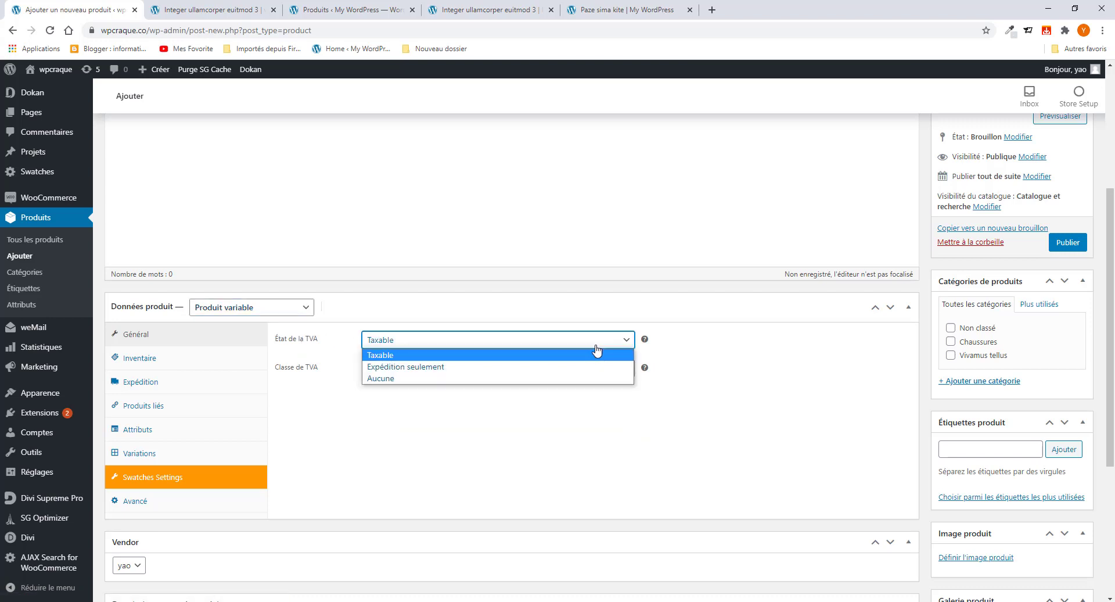
left_click(558, 355)
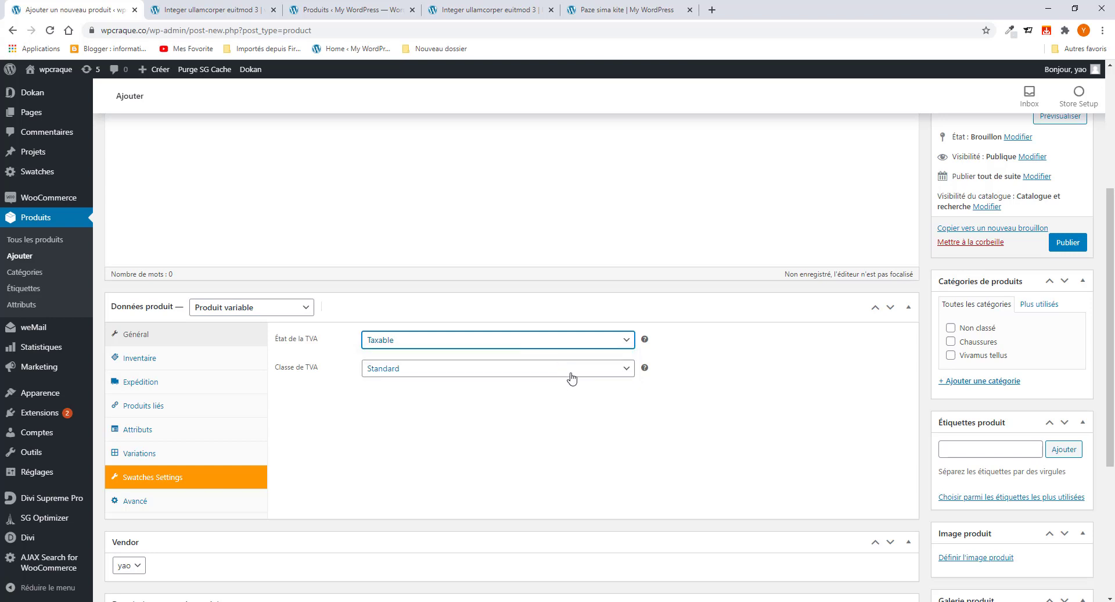
left_click(448, 376)
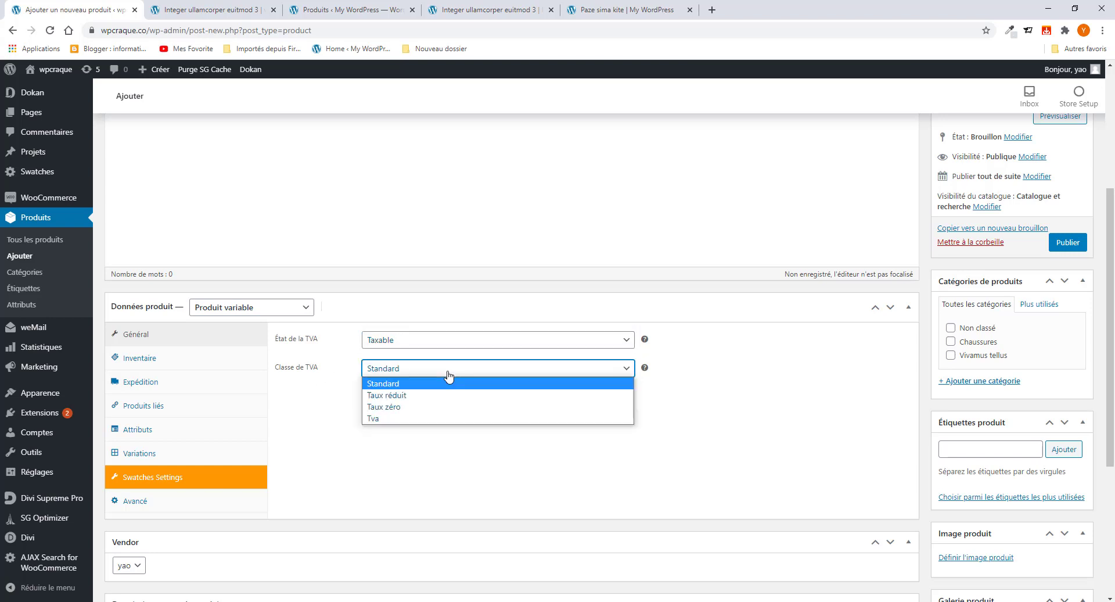
left_click(437, 420)
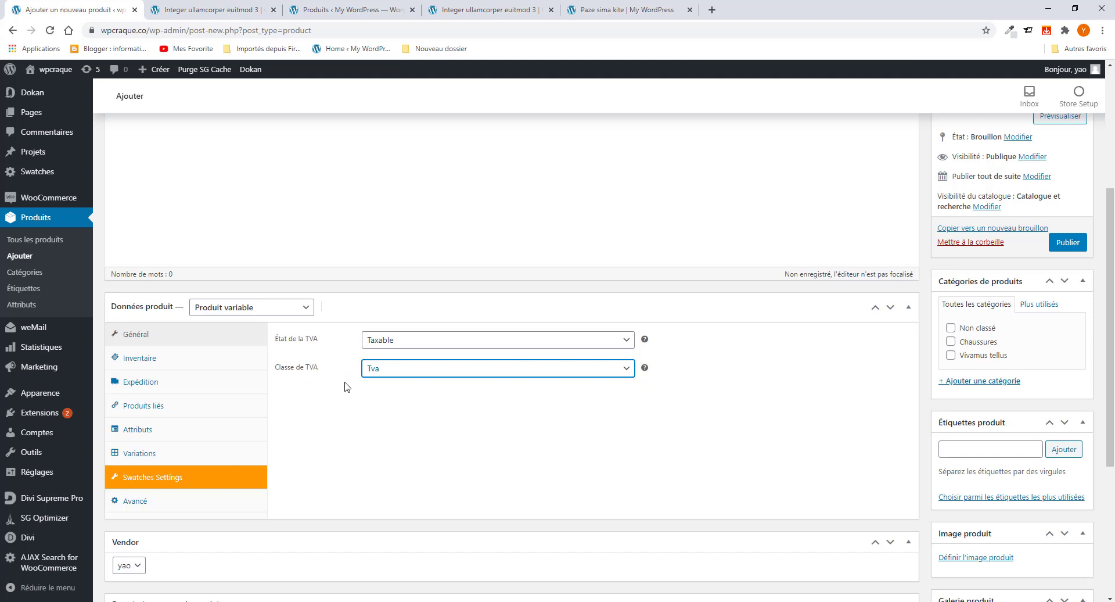
Step: Enable product-level stock management in the product's inventory data
left_click(133, 360)
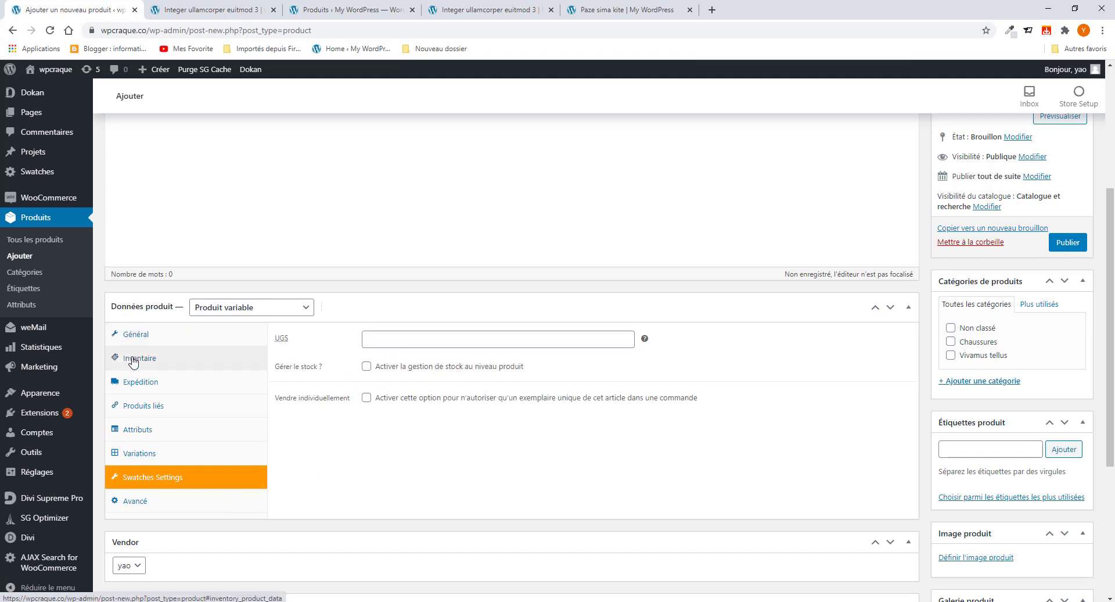
left_click(367, 367)
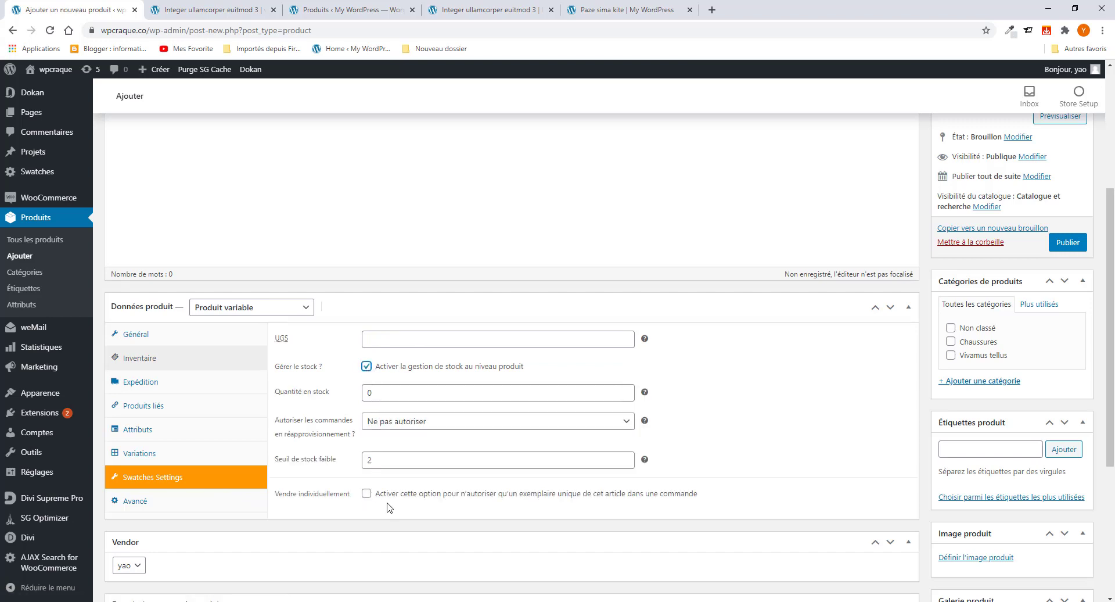
left_click(372, 460)
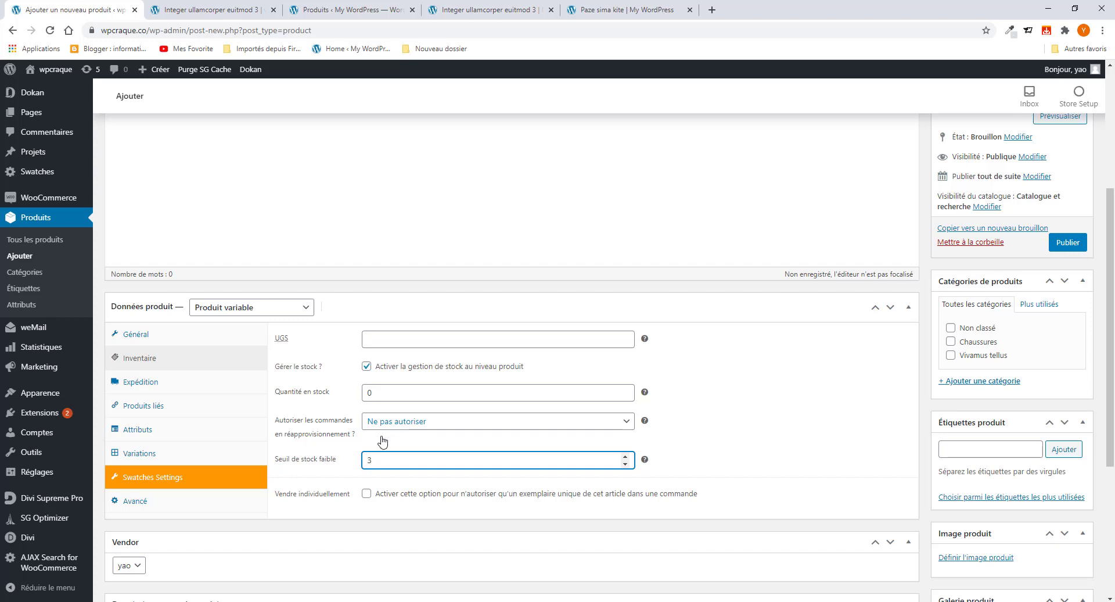
left_click_drag(374, 460, 325, 458)
type("2")
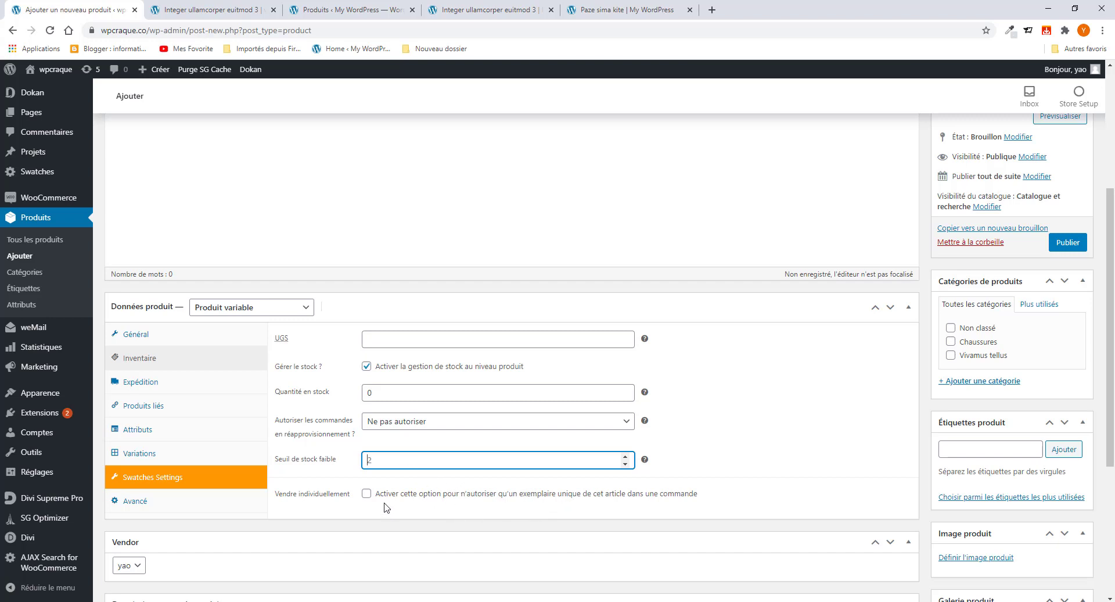
Step: Set the product's UGS to 0002F
left_click(388, 338)
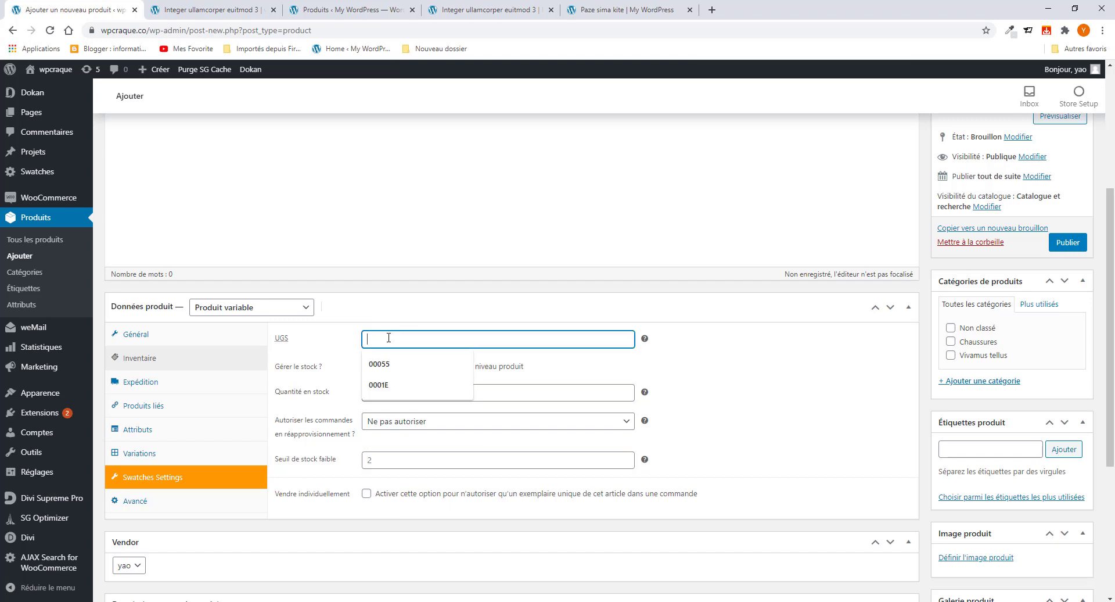
left_click(385, 363)
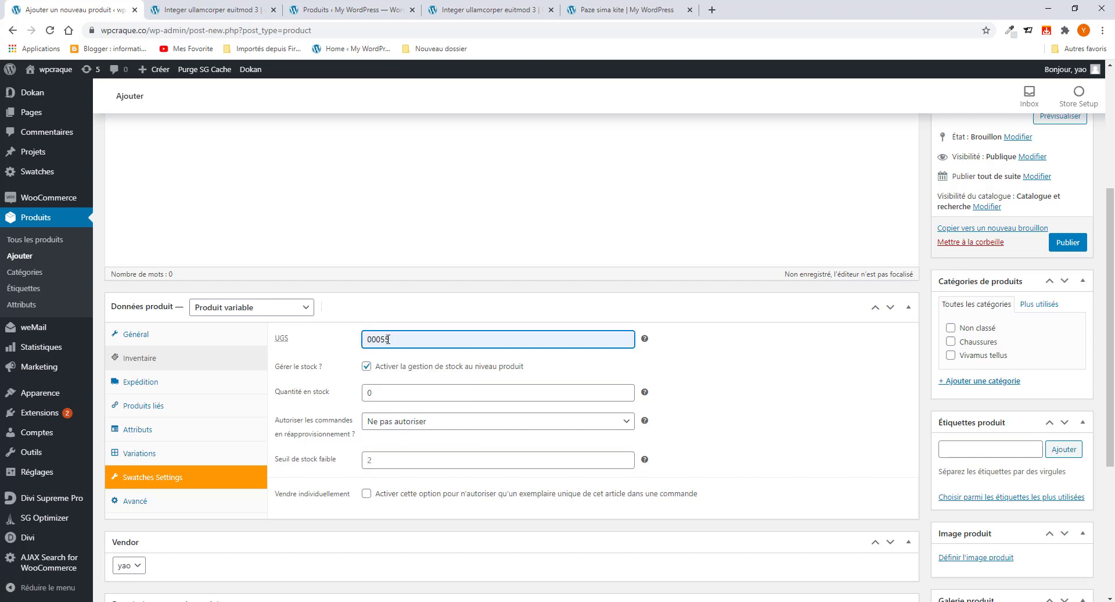
left_click_drag(388, 339, 387, 339)
type("2F")
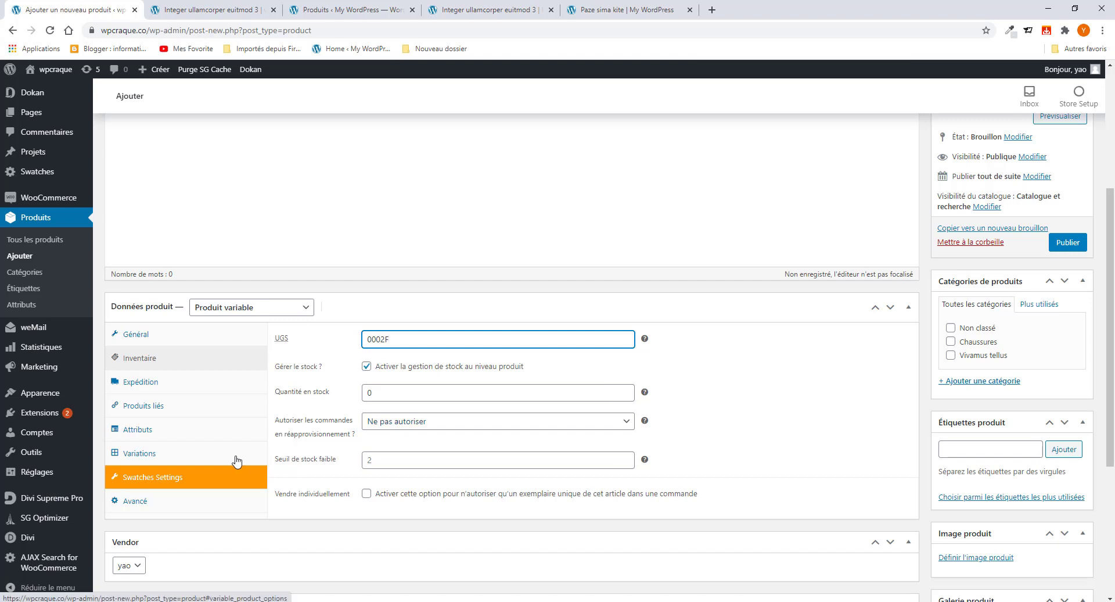
Step: Review the product's shipping settings for weight, dimensions and shipping class
left_click(133, 385)
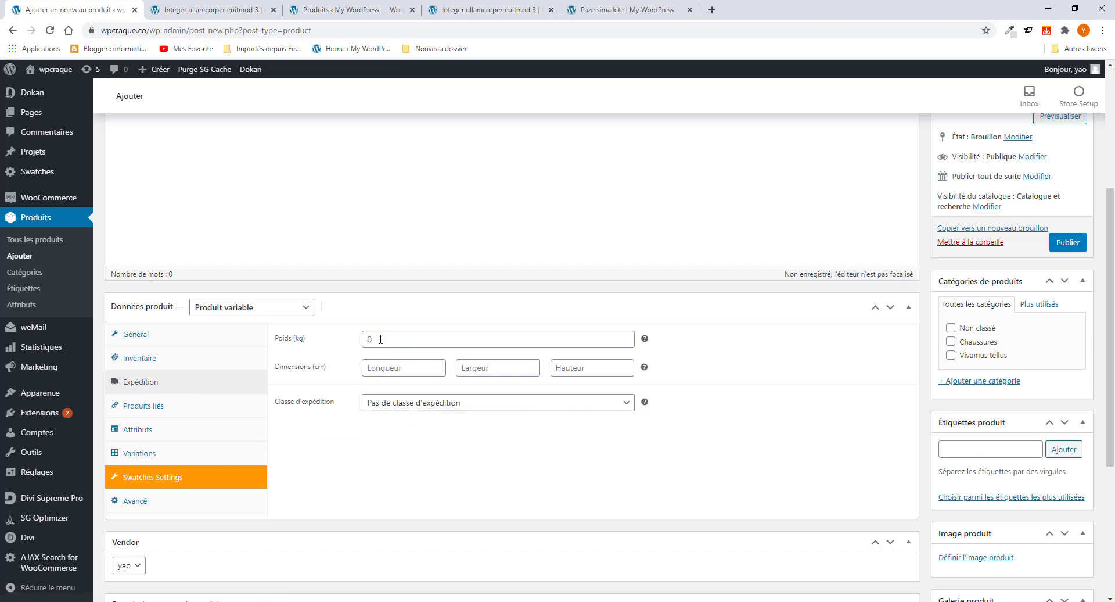
left_click(383, 341)
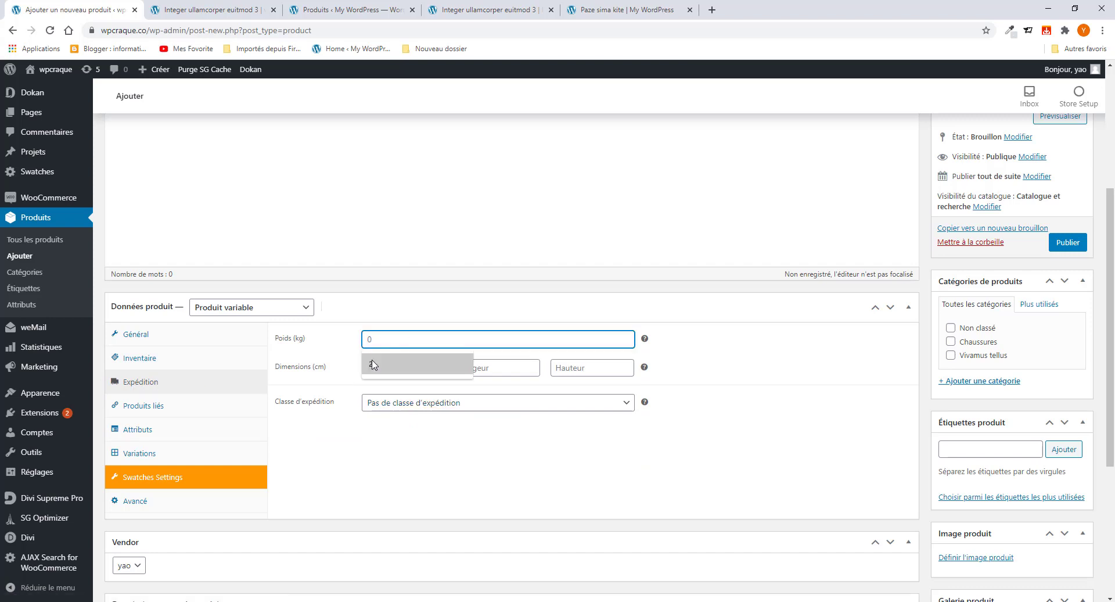
left_click(535, 326)
left_click(407, 369)
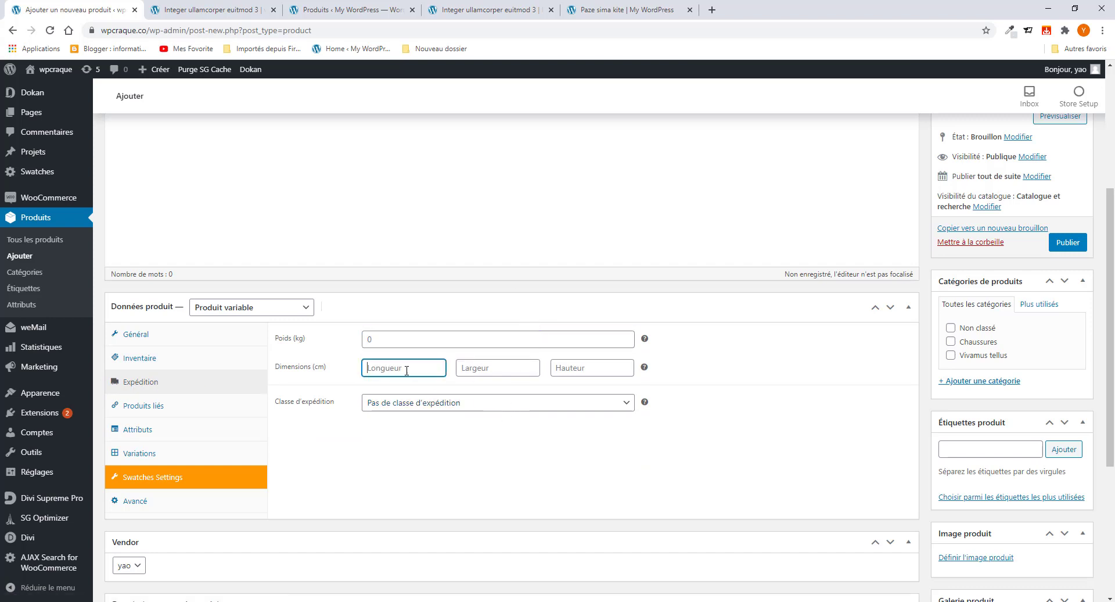
left_click(478, 368)
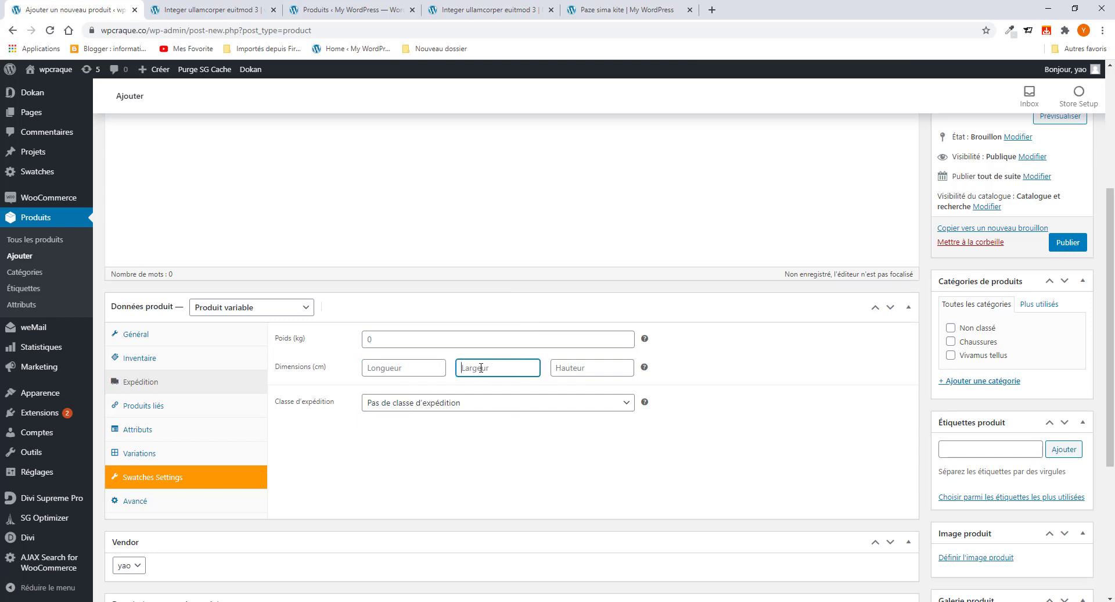
left_click(418, 368)
left_click(479, 372)
left_click(387, 406)
left_click(342, 418)
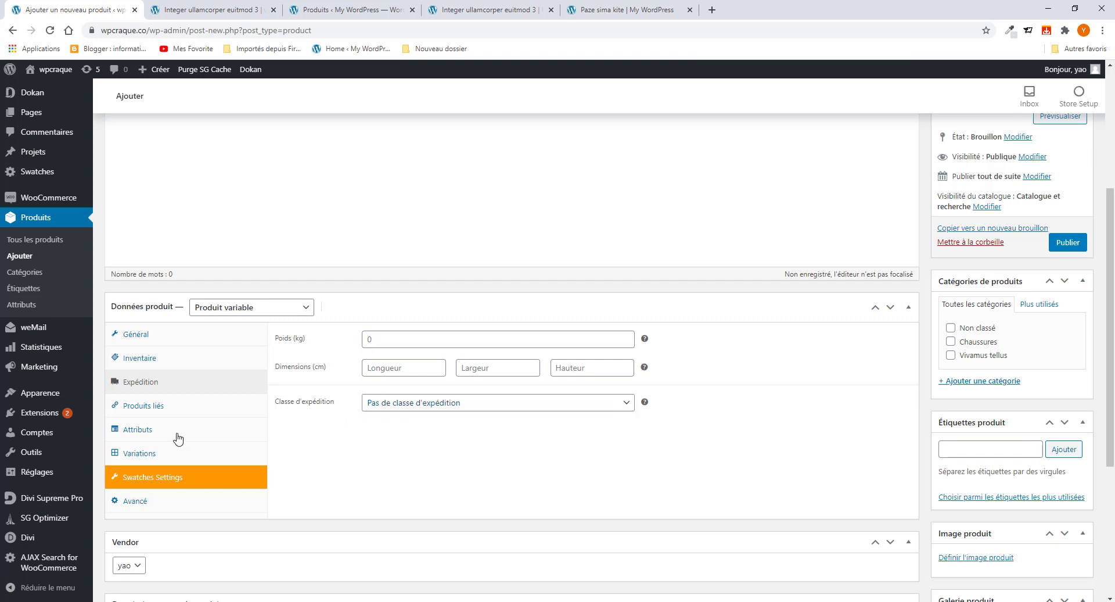
Step: Add "Integer ullamcorper euitmod 3 (0001E)" as a suggested product in the linked products, searching for "inte"
left_click(136, 414)
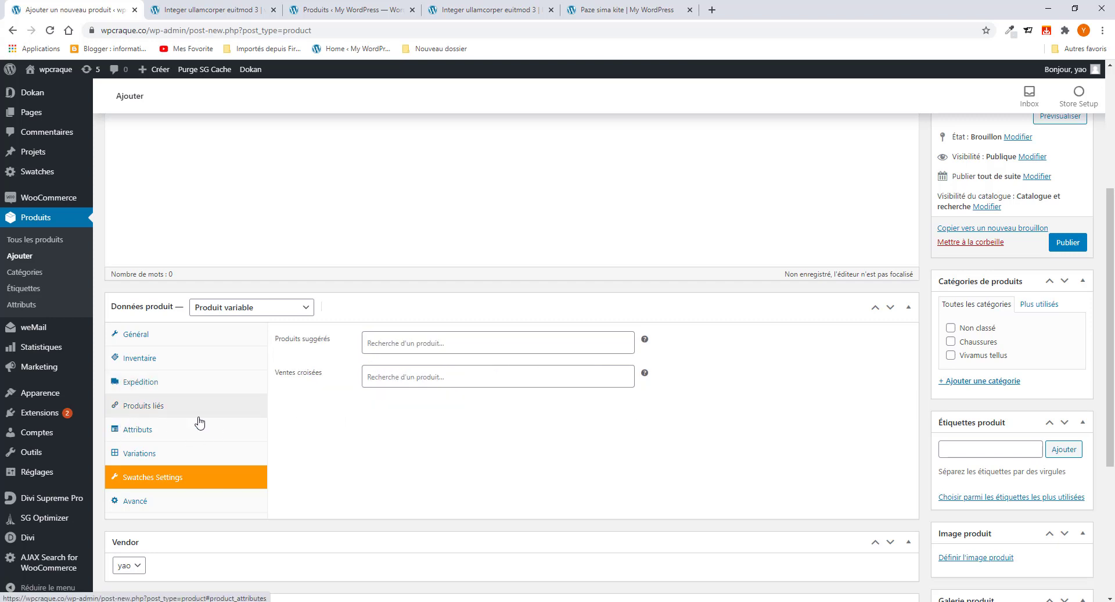
left_click(406, 345)
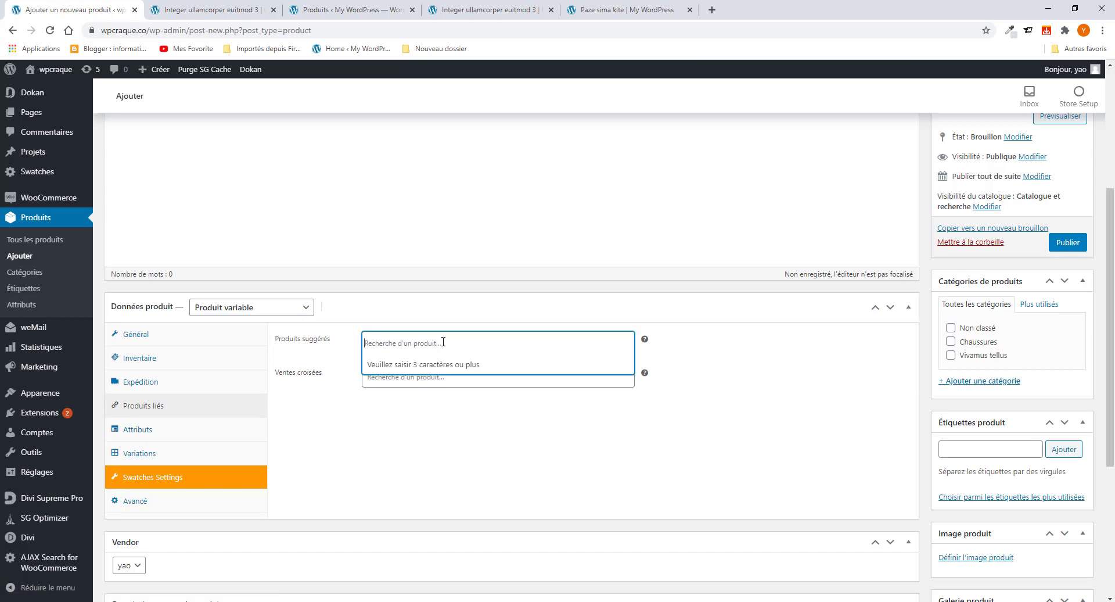
type("IN")
left_click(471, 13)
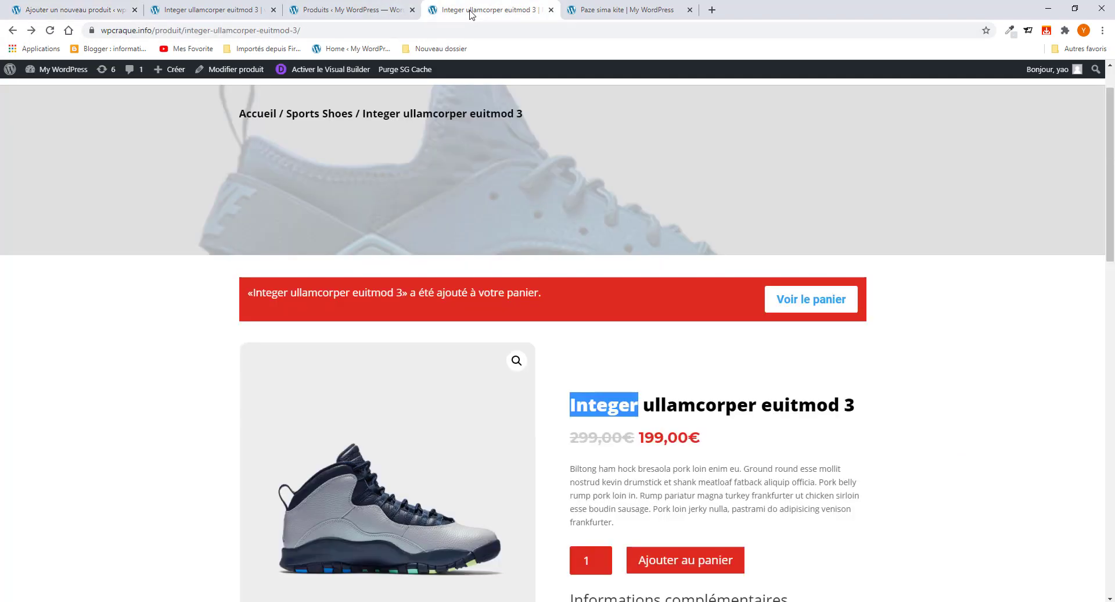
left_click(82, 13)
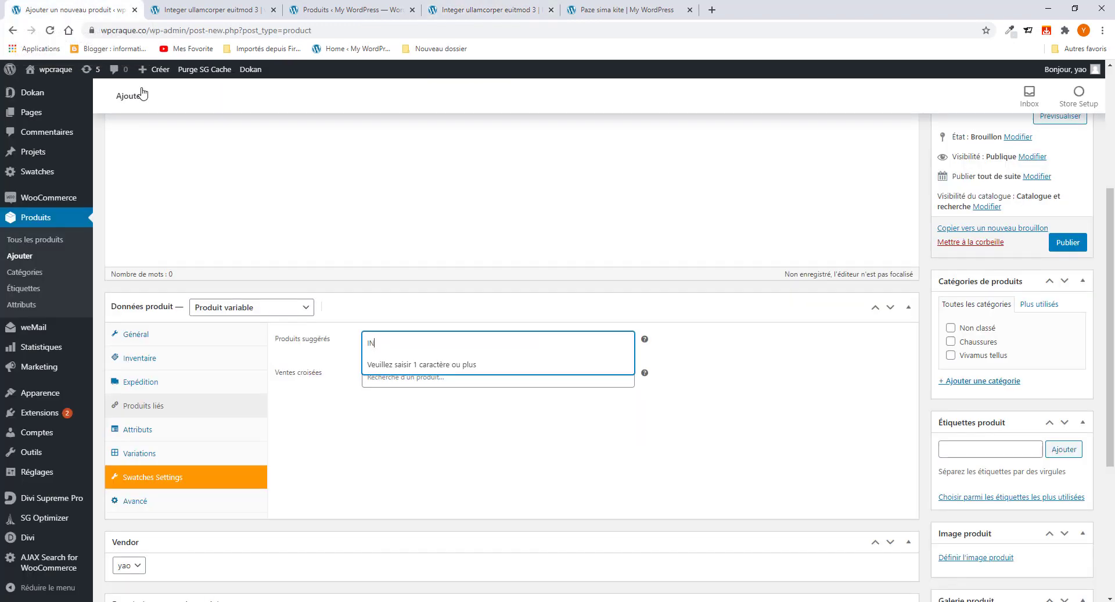
key("BackSpace")
key("BackSpace")
type("inte")
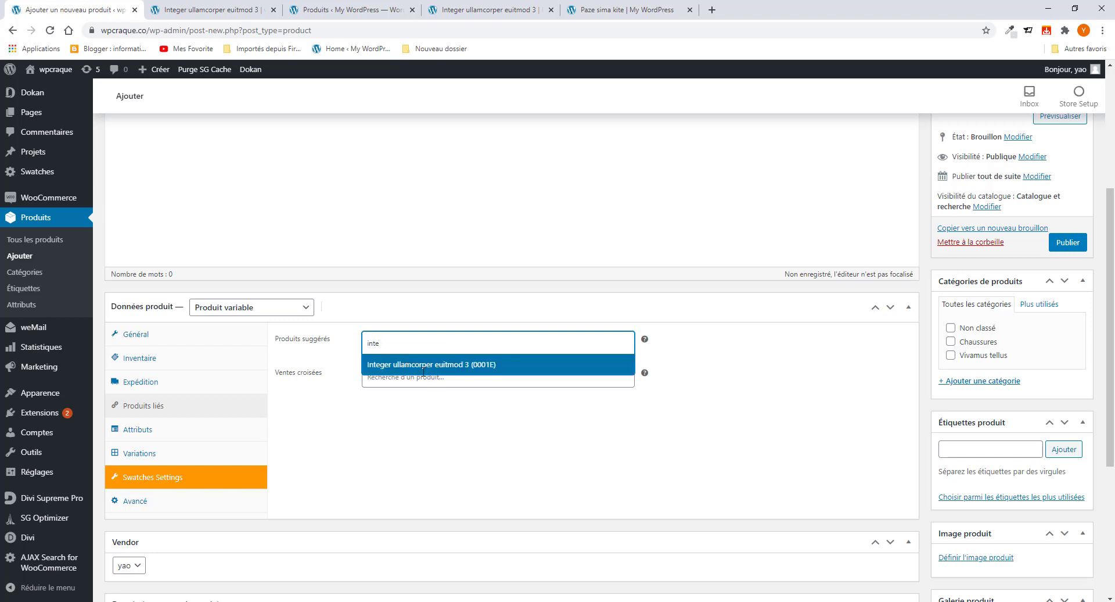
left_click(421, 365)
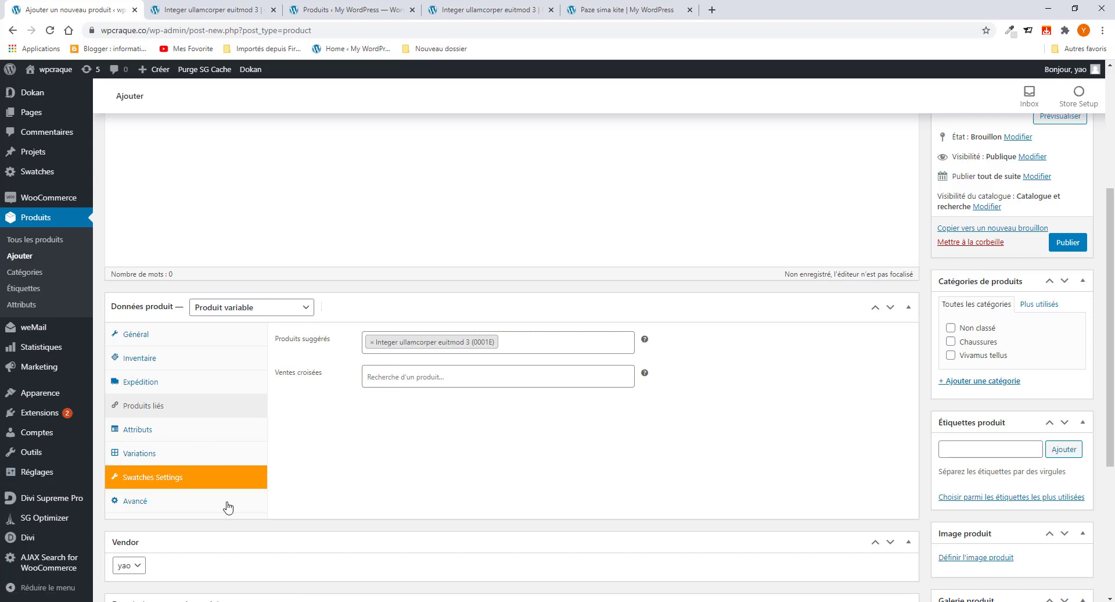
Step: Add the existing "couleur" attribute to the product
left_click(139, 432)
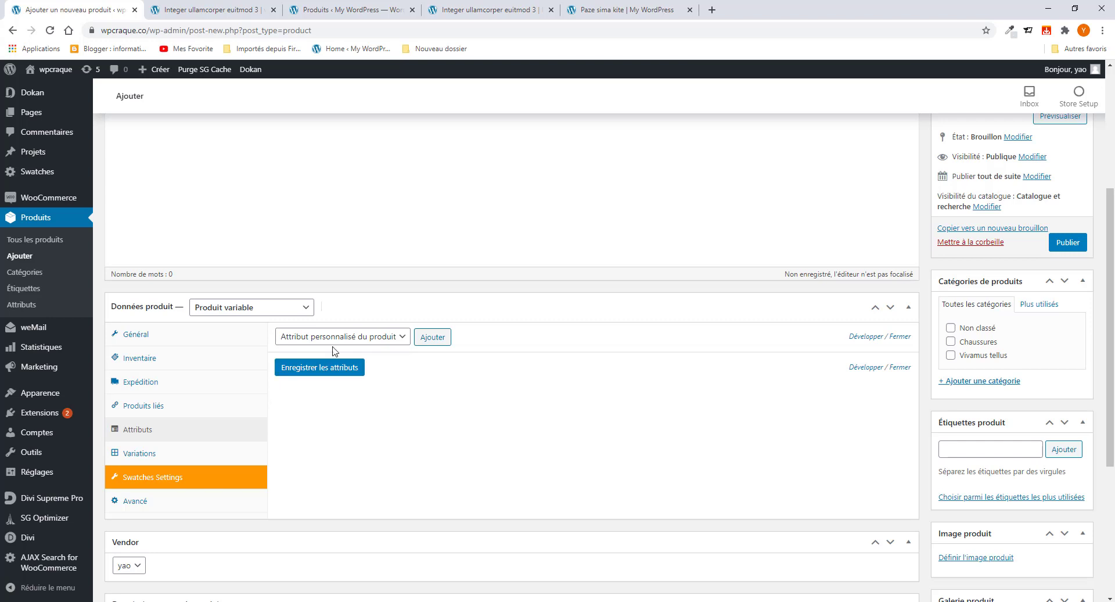
left_click(347, 338)
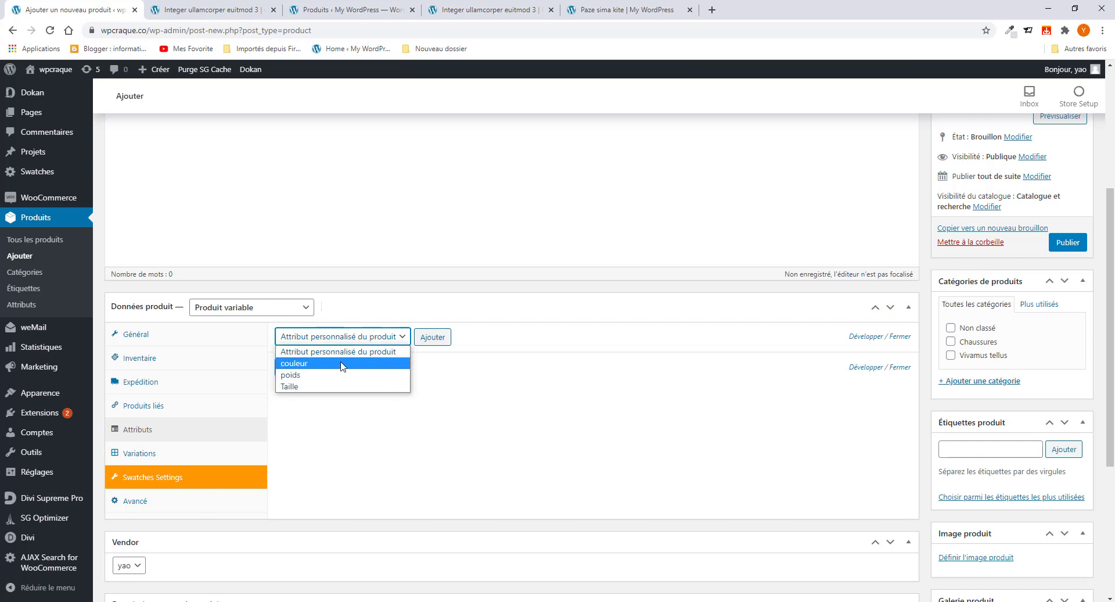
left_click(383, 339)
left_click(383, 339)
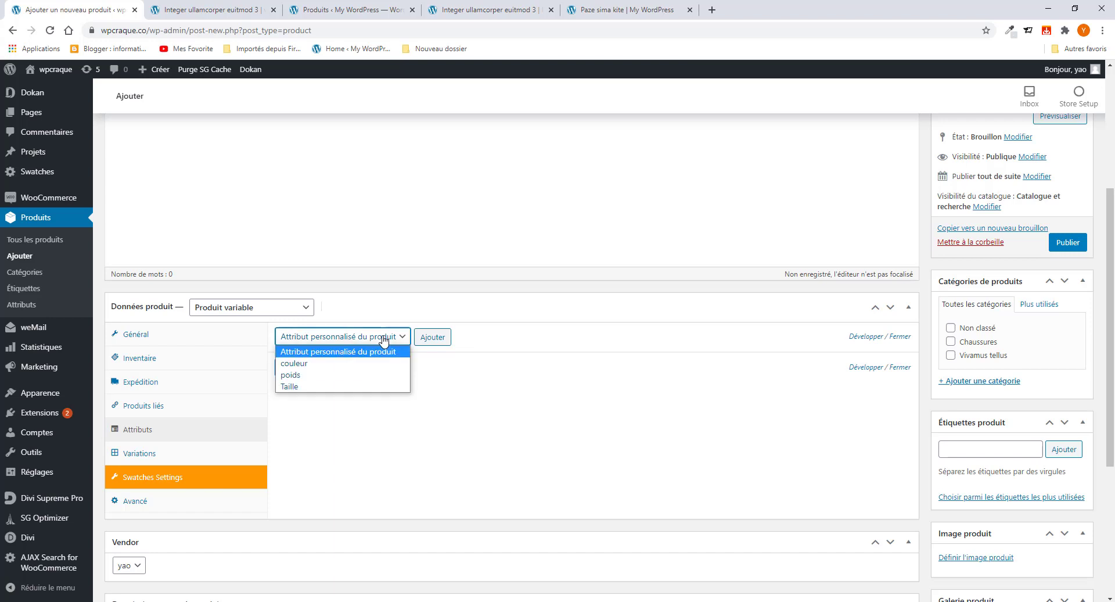
left_click(329, 362)
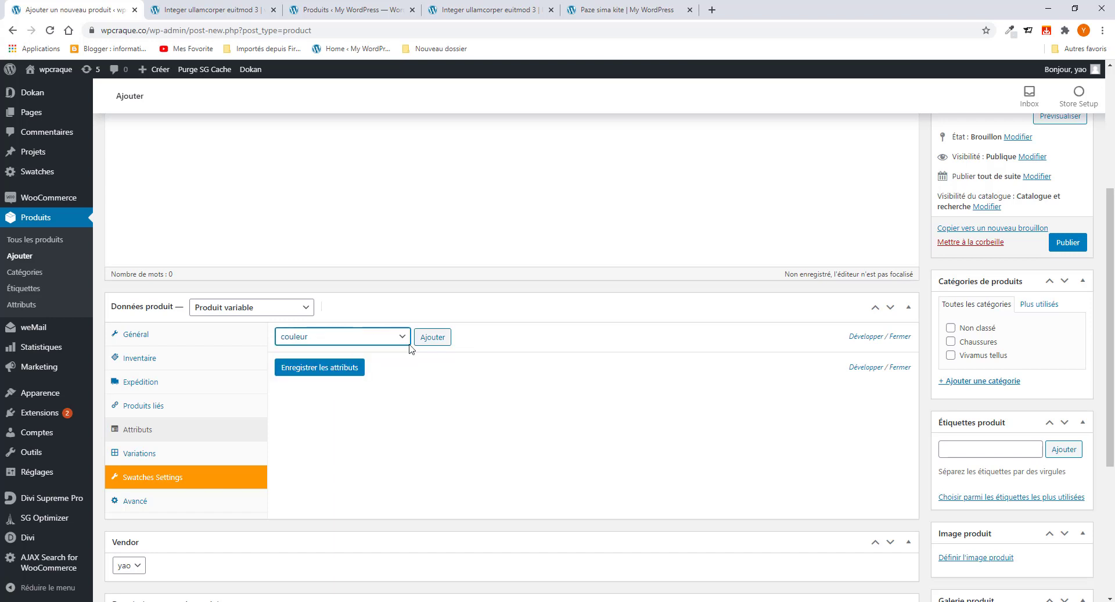
left_click(433, 337)
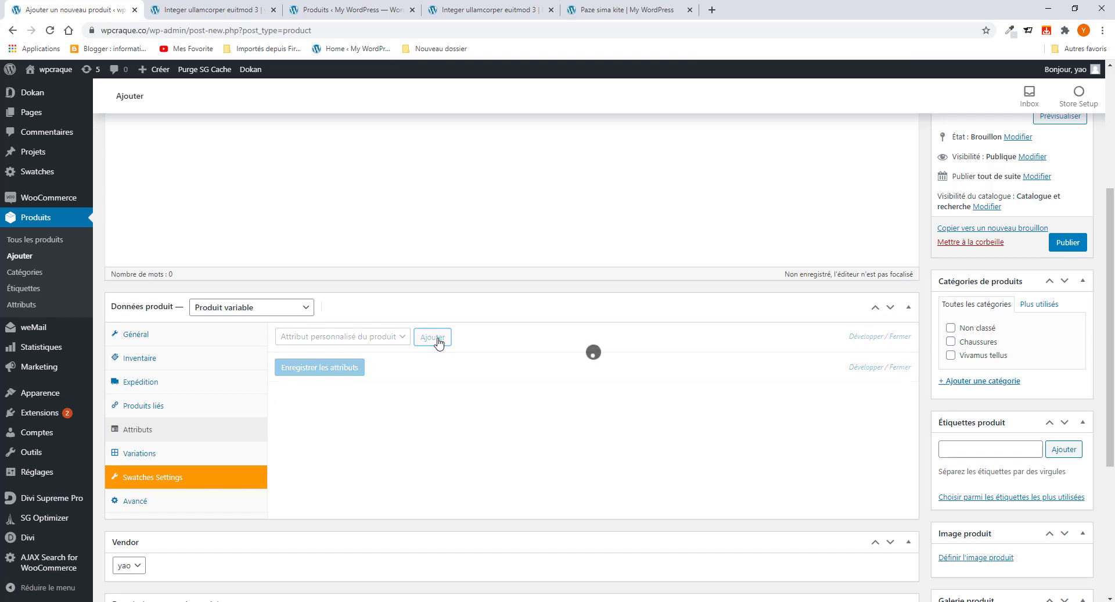
Step: Assign the terms Noir, bleu, orange and rouge to the product's couleur attribute and save the attributes
left_click(486, 412)
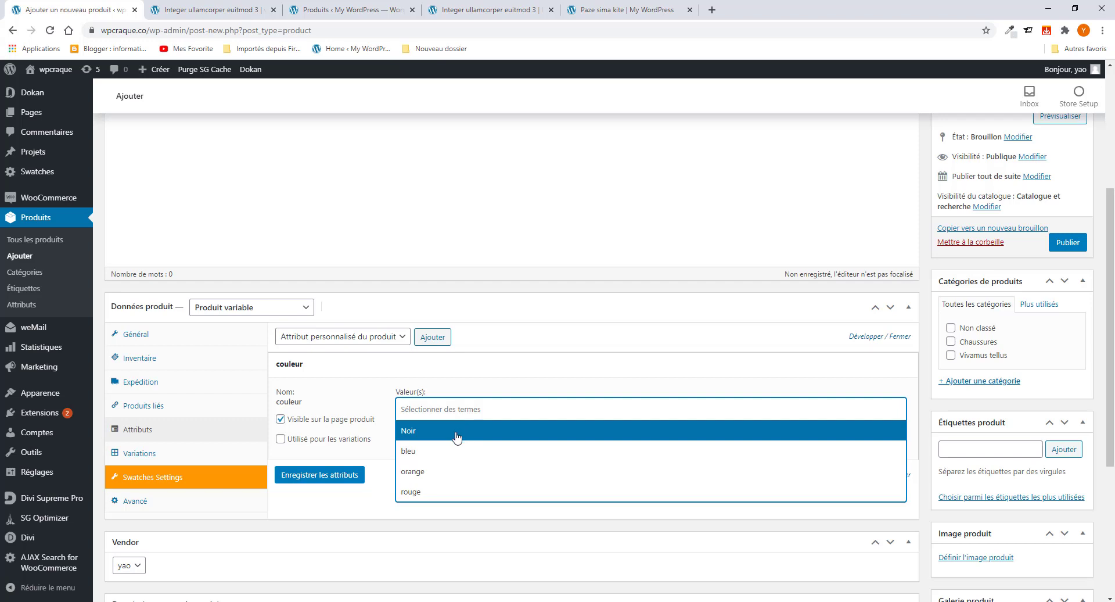
left_click(456, 431)
left_click(458, 405)
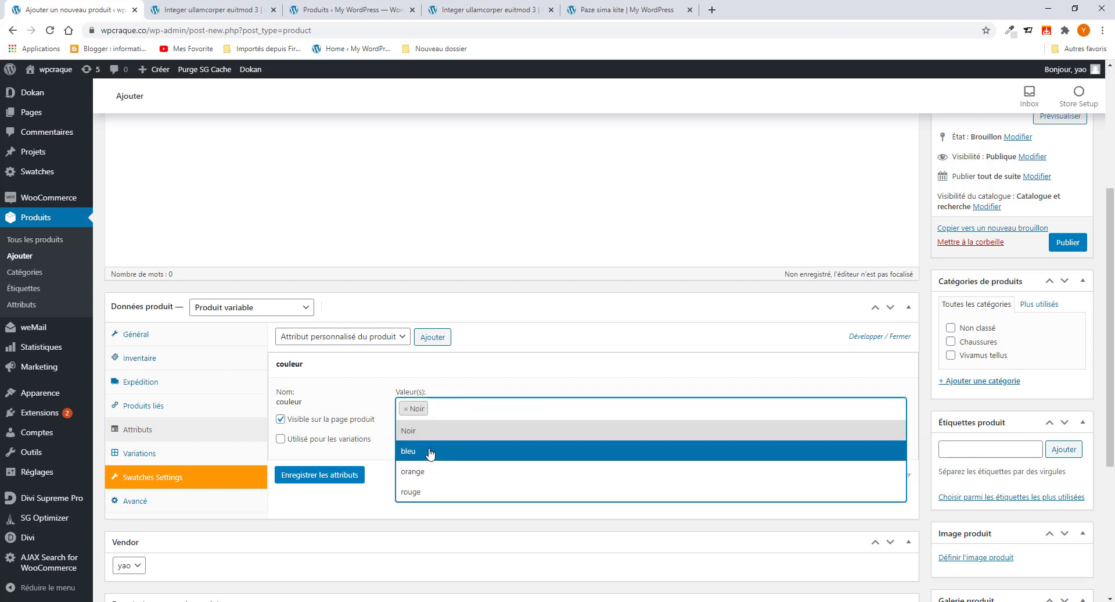
left_click(429, 450)
left_click(488, 409)
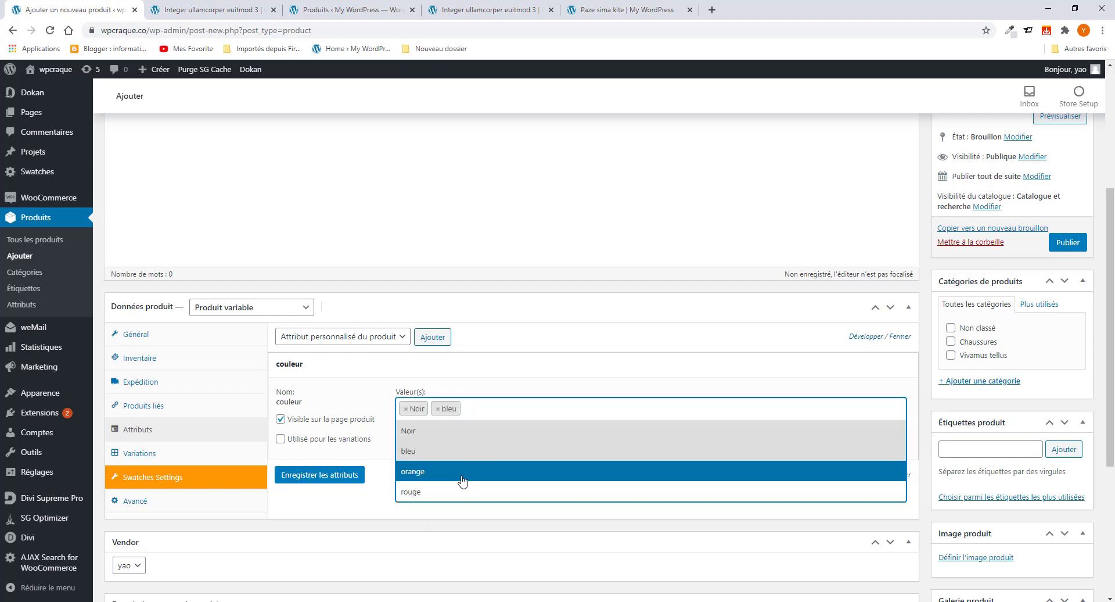
left_click(454, 468)
left_click(520, 405)
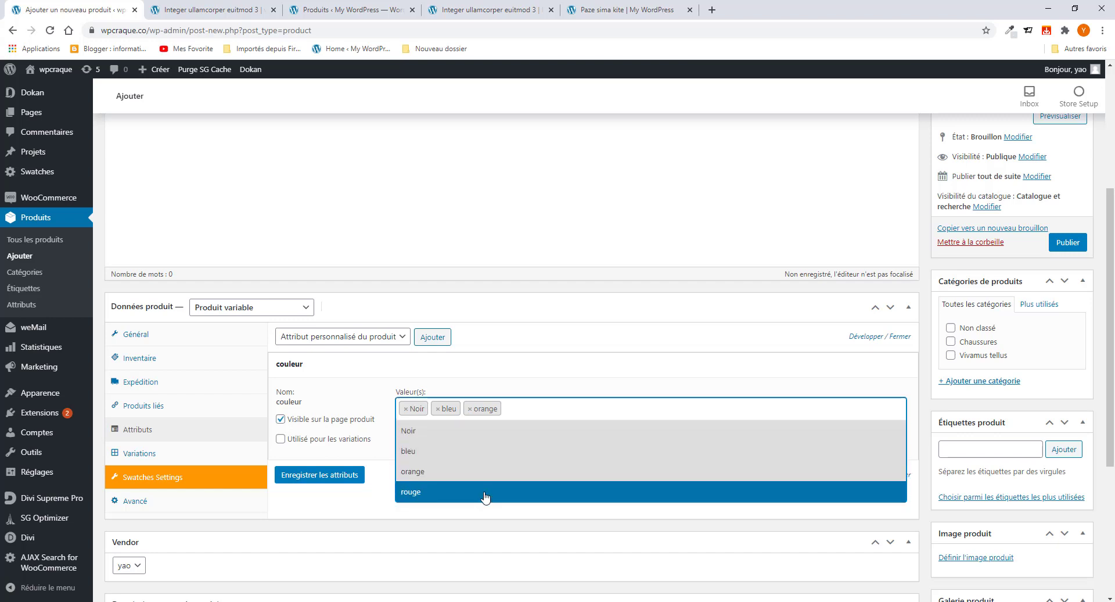
left_click(486, 497)
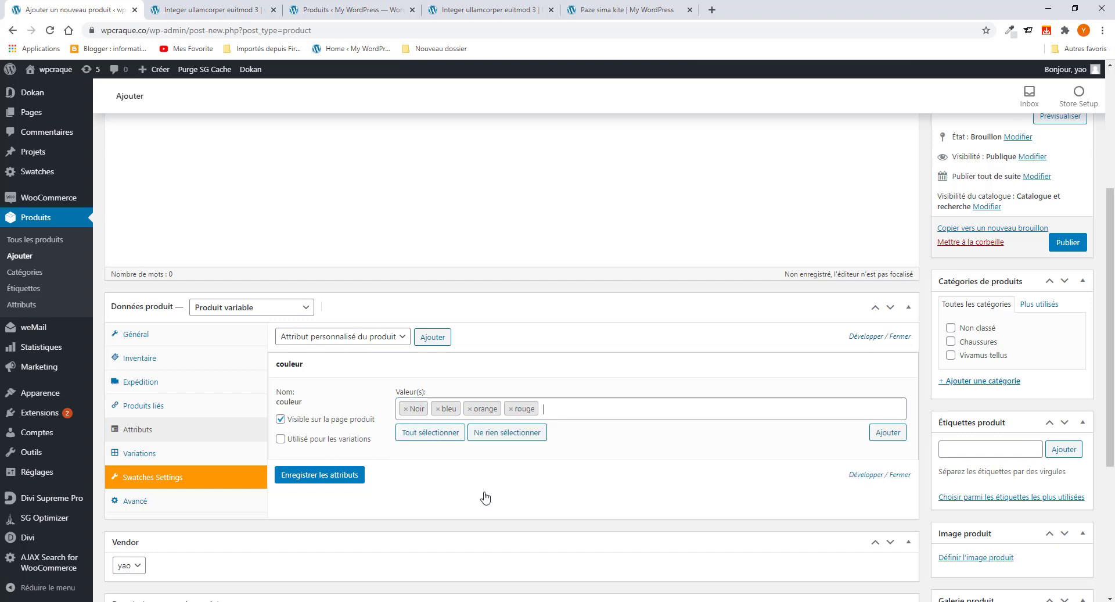
left_click(316, 476)
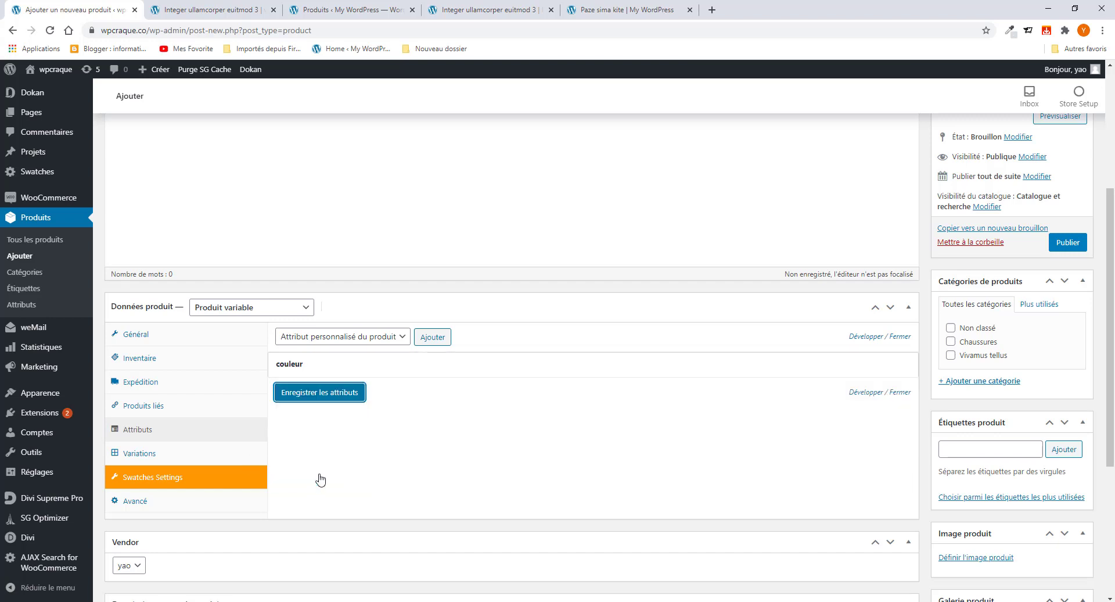
Step: Add the "Taille" attribute to the product with the terms 36, 40 and 47
left_click(380, 343)
left_click(346, 388)
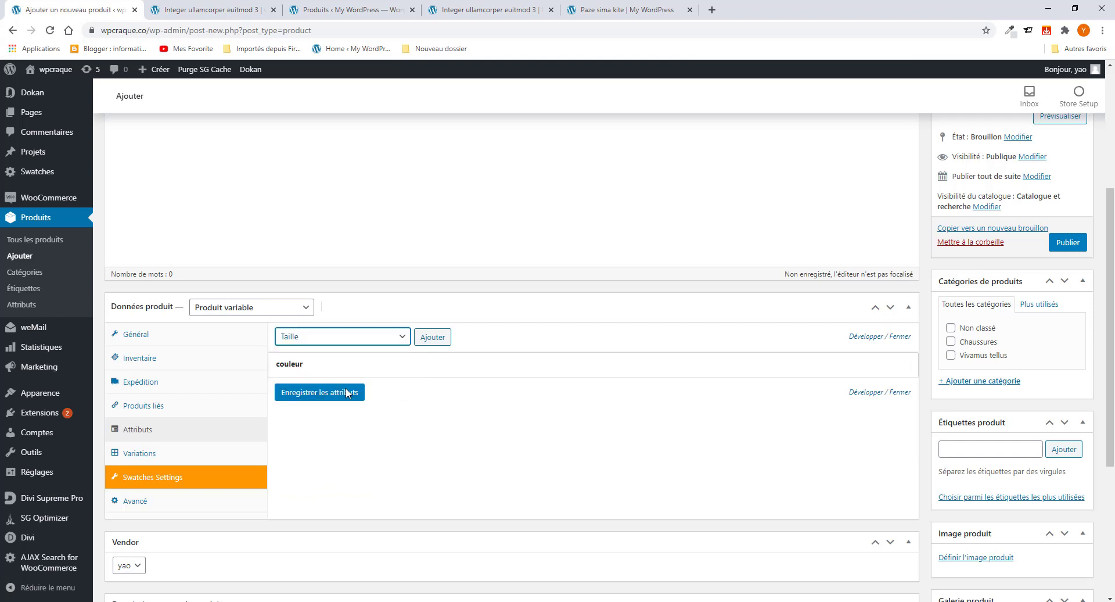
left_click(428, 336)
left_click(429, 339)
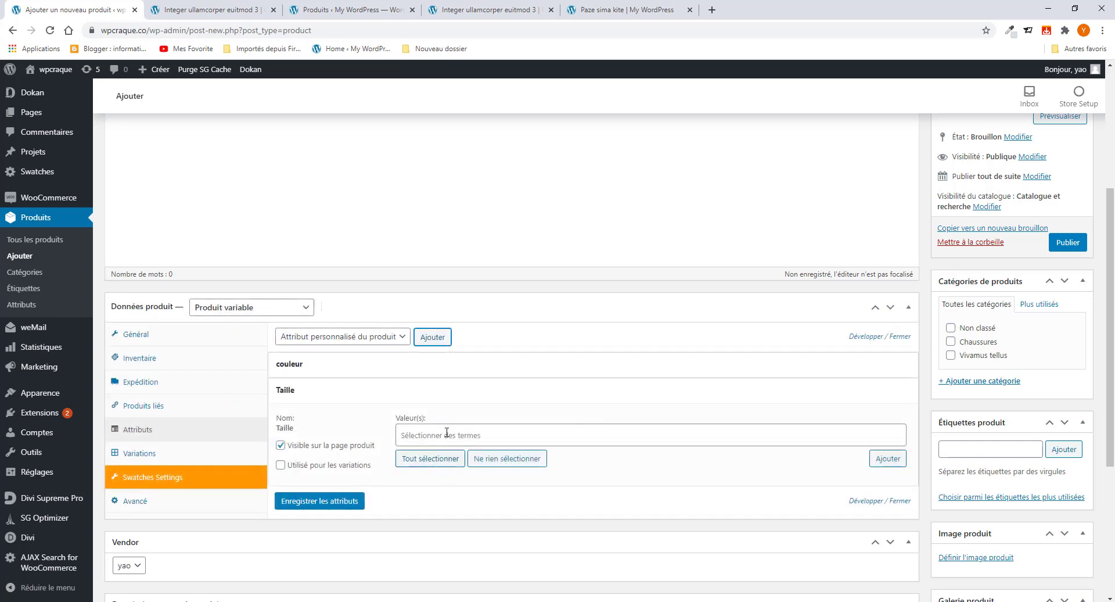
left_click(447, 433)
left_click(428, 459)
left_click(438, 436)
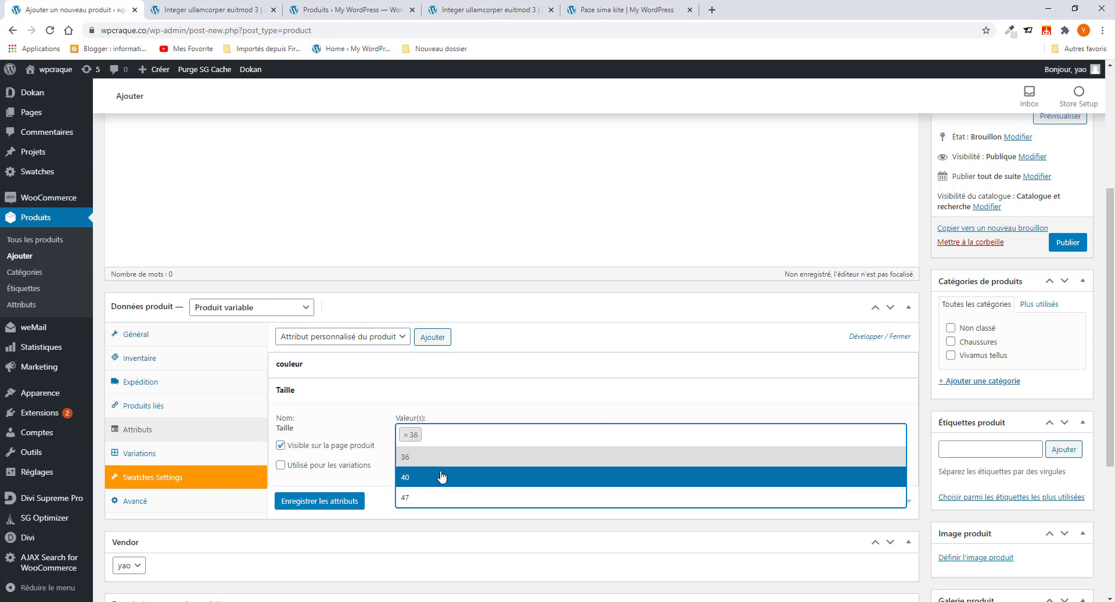
left_click(438, 477)
left_click(471, 434)
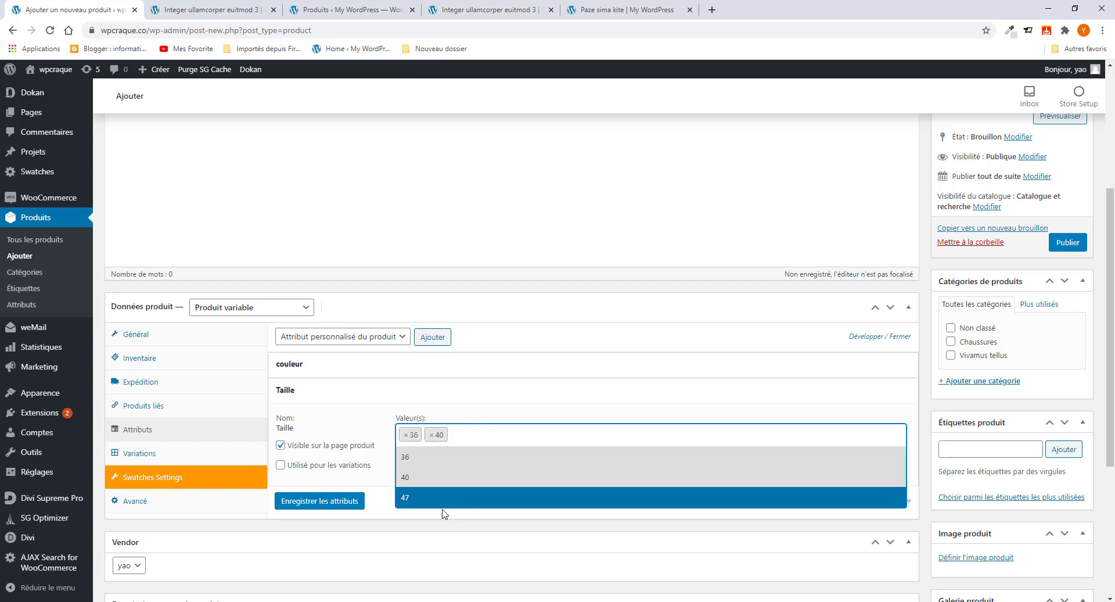
left_click(443, 498)
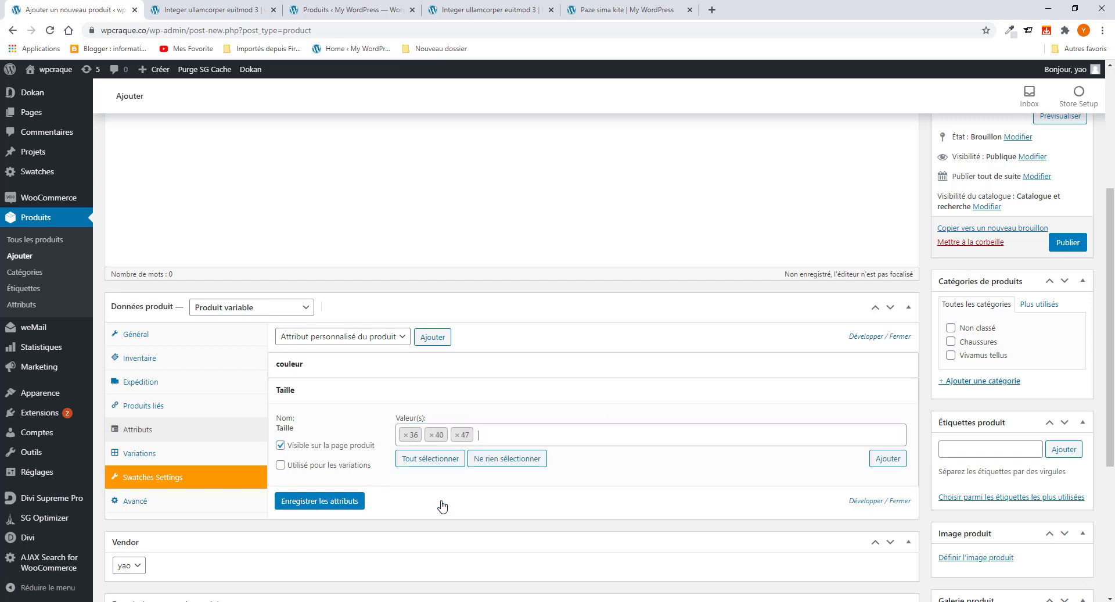
Step: Mark the Taille and couleur attributes as used for variations and save the attributes
left_click(281, 466)
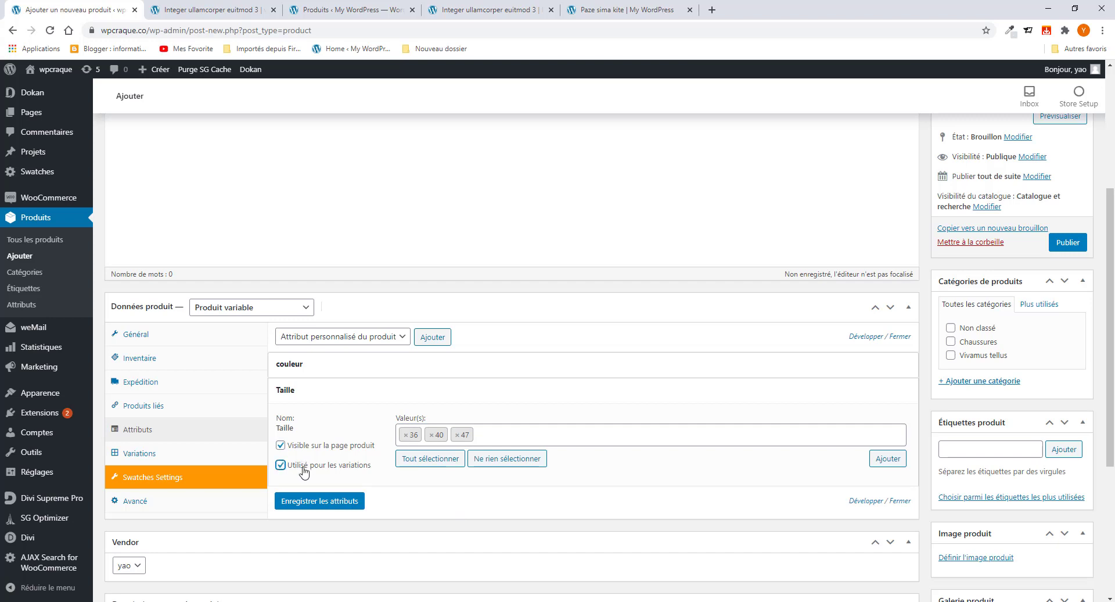
left_click(350, 504)
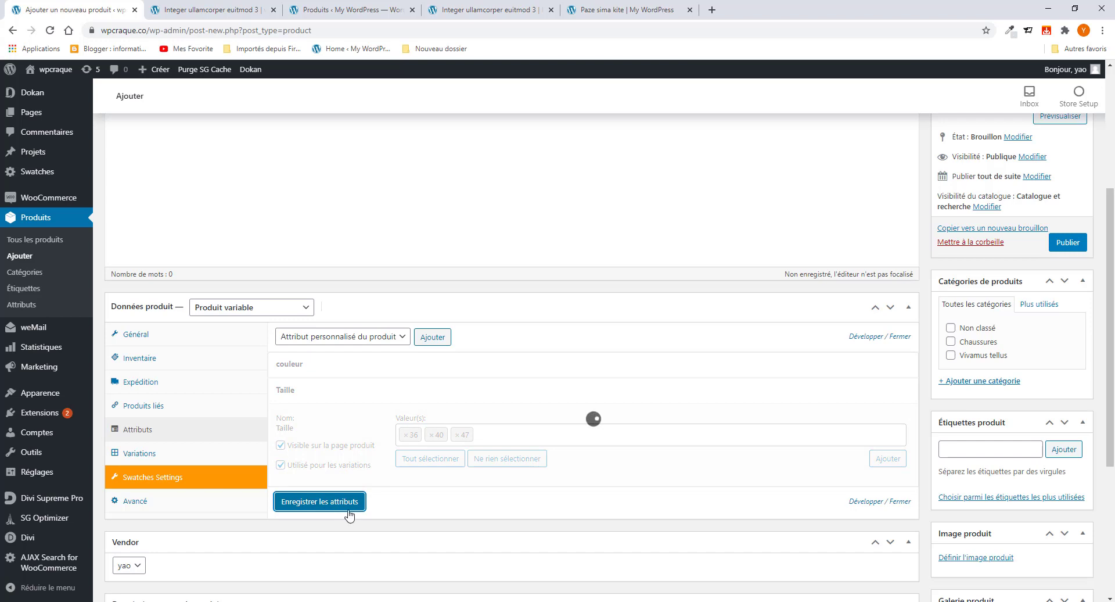
left_click(433, 376)
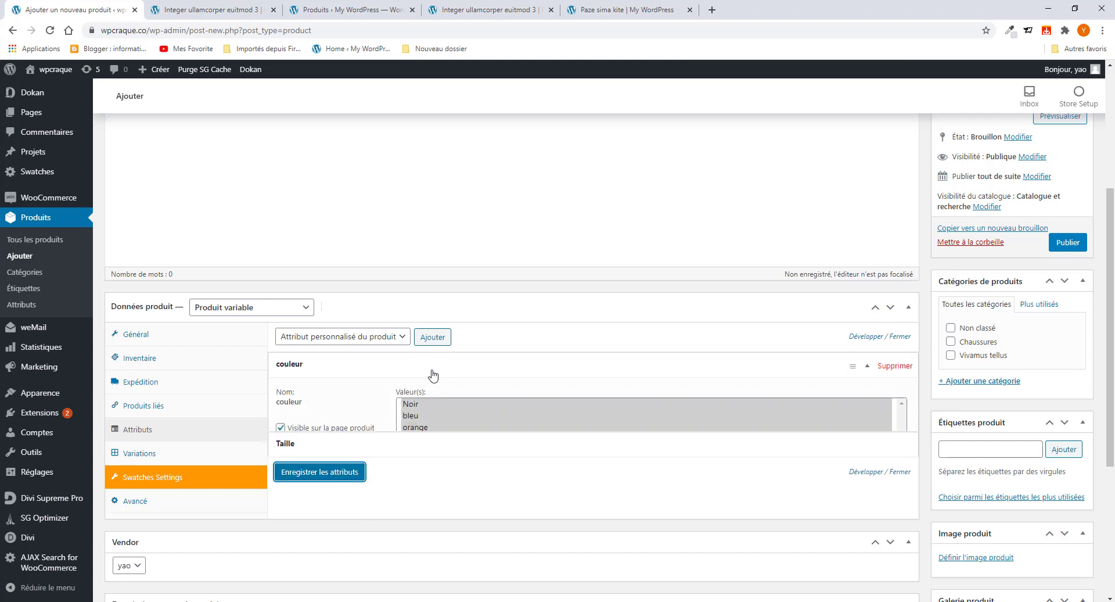
left_click(282, 453)
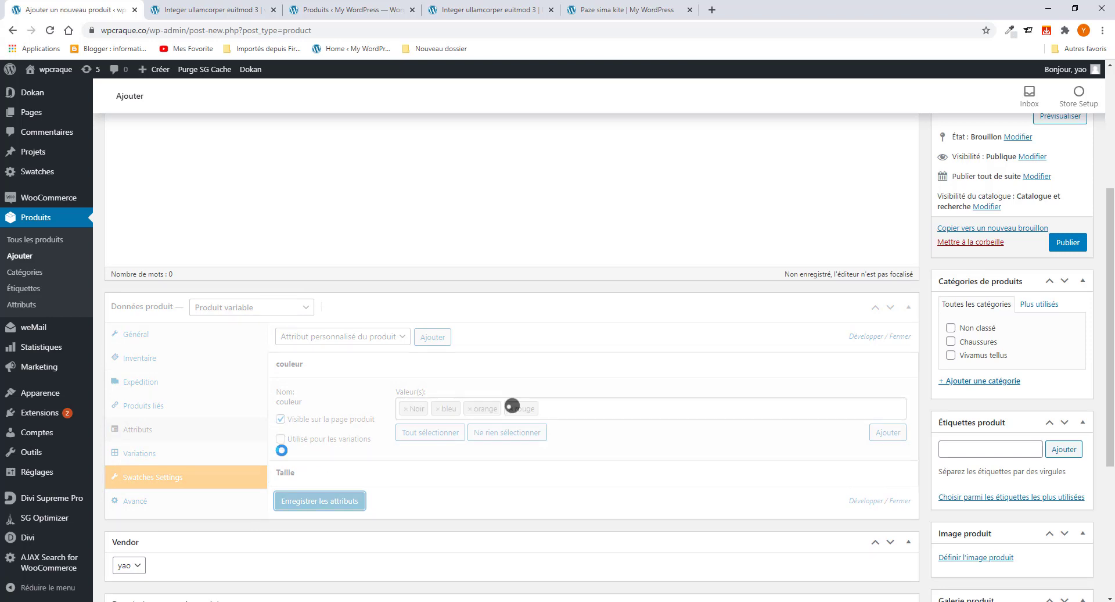
left_click(328, 506)
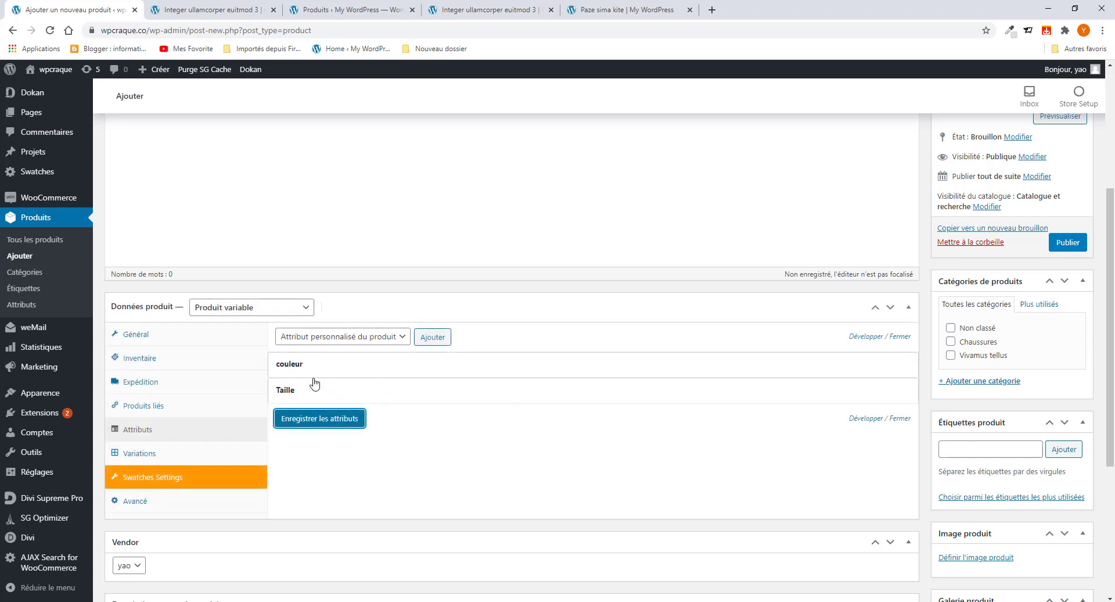
Step: Add a single variation to the product with the "Ajouter une variation" option
left_click(144, 458)
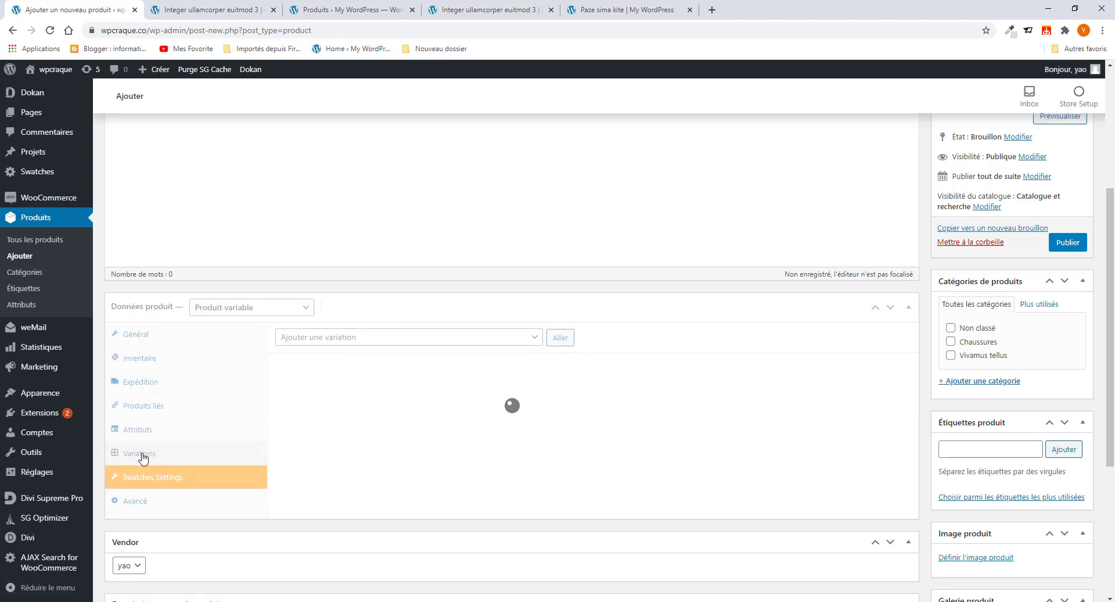
left_click(397, 339)
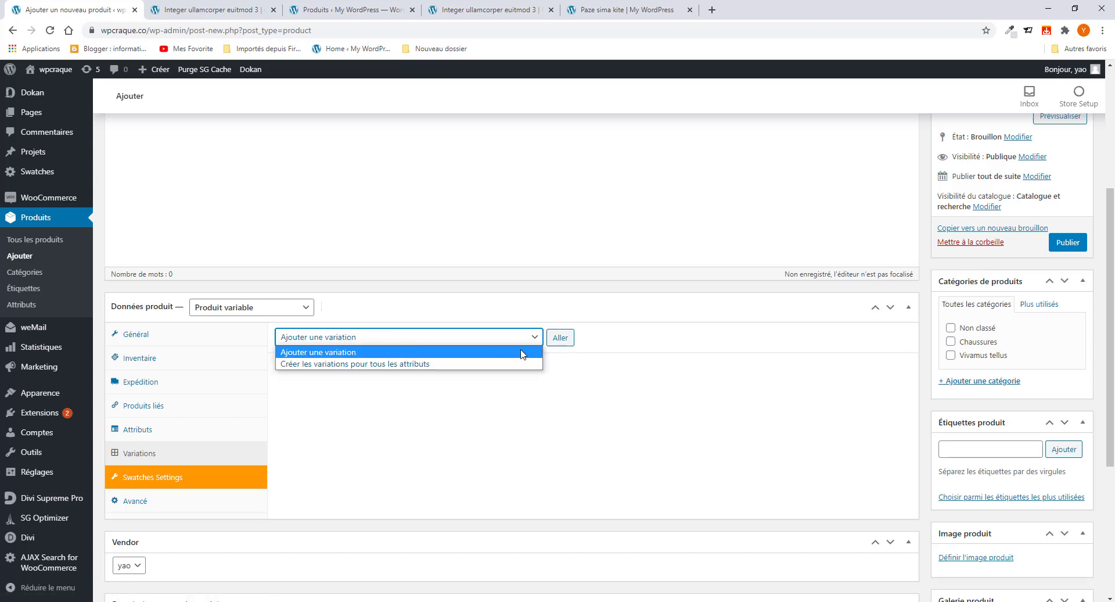
left_click(559, 339)
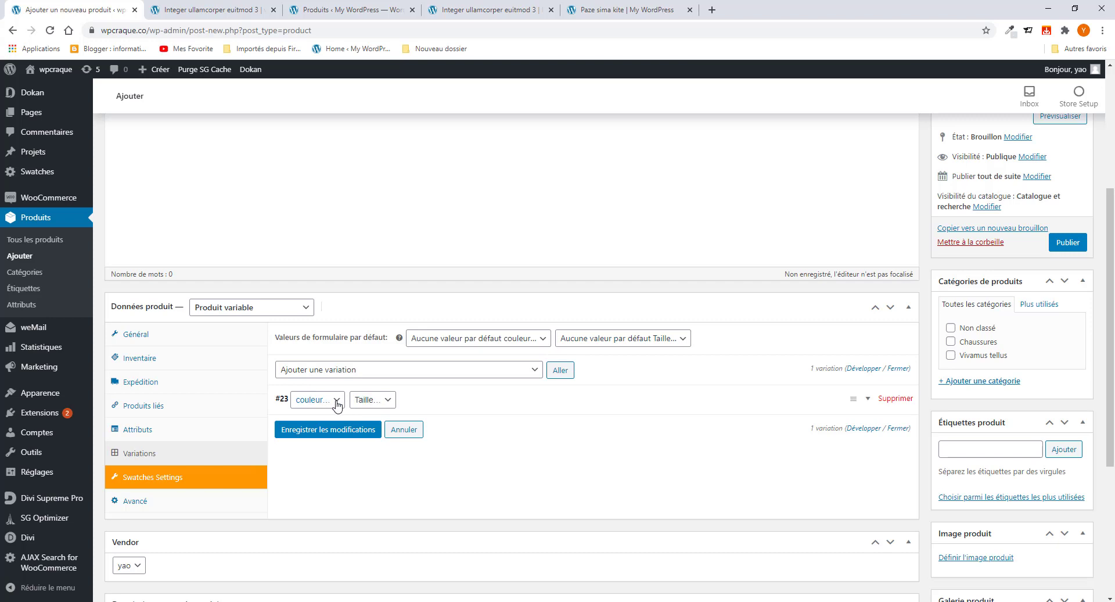
Step: Set the new variation to couleur Noir and Taille 36, and save the variation changes
left_click(336, 400)
left_click(317, 428)
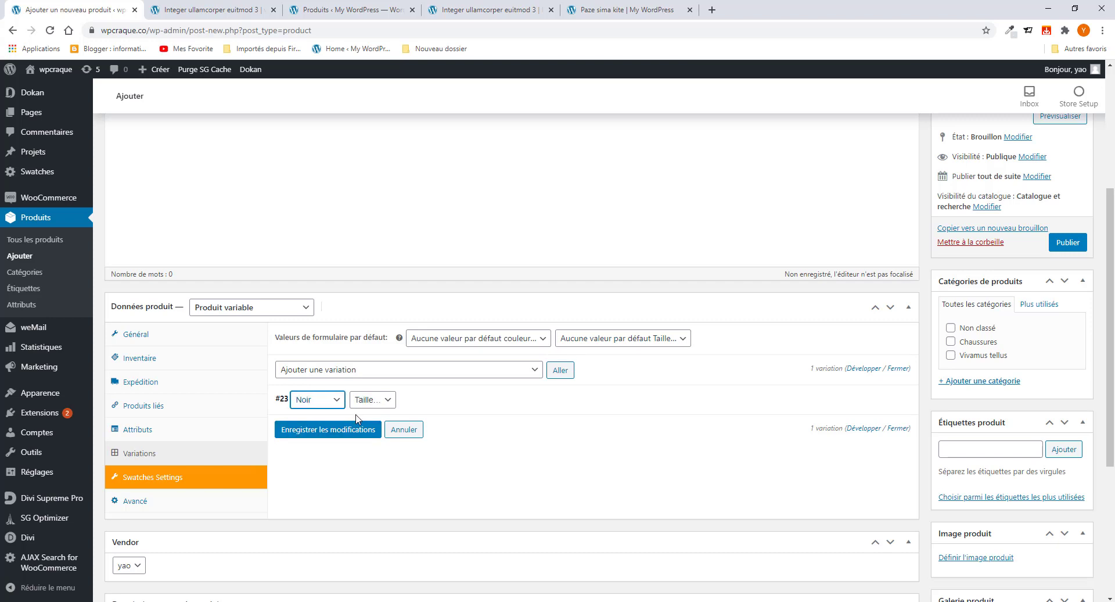
left_click(373, 401)
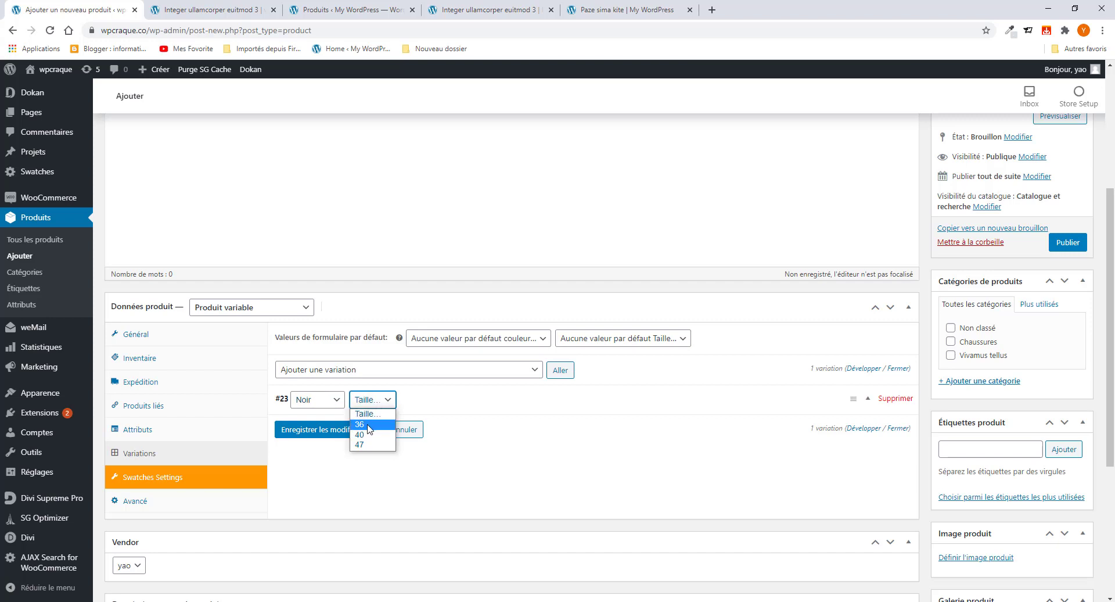
left_click(368, 428)
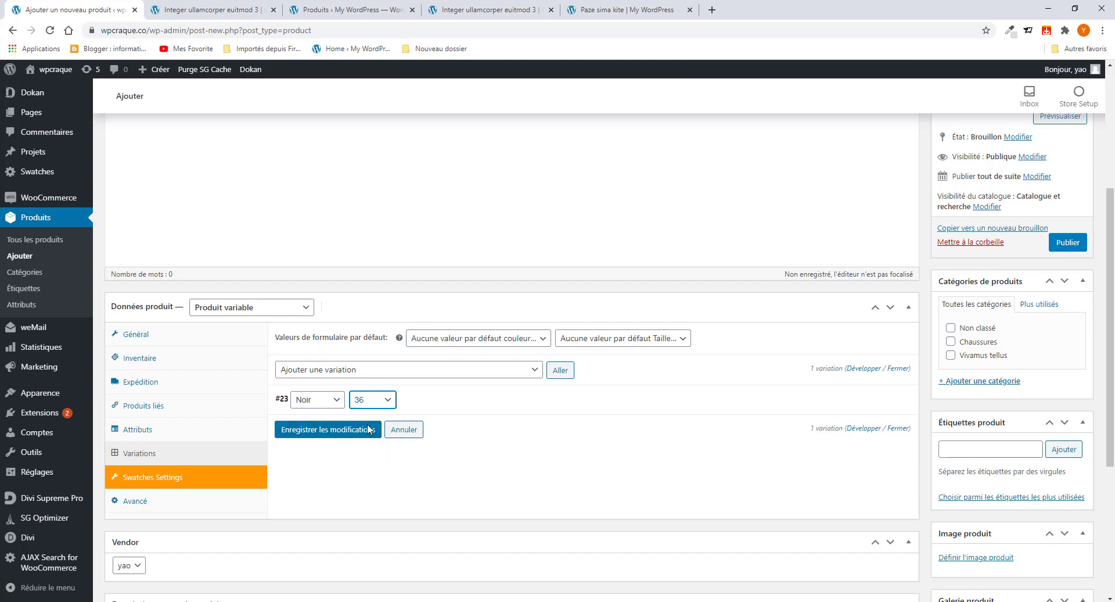
left_click(337, 431)
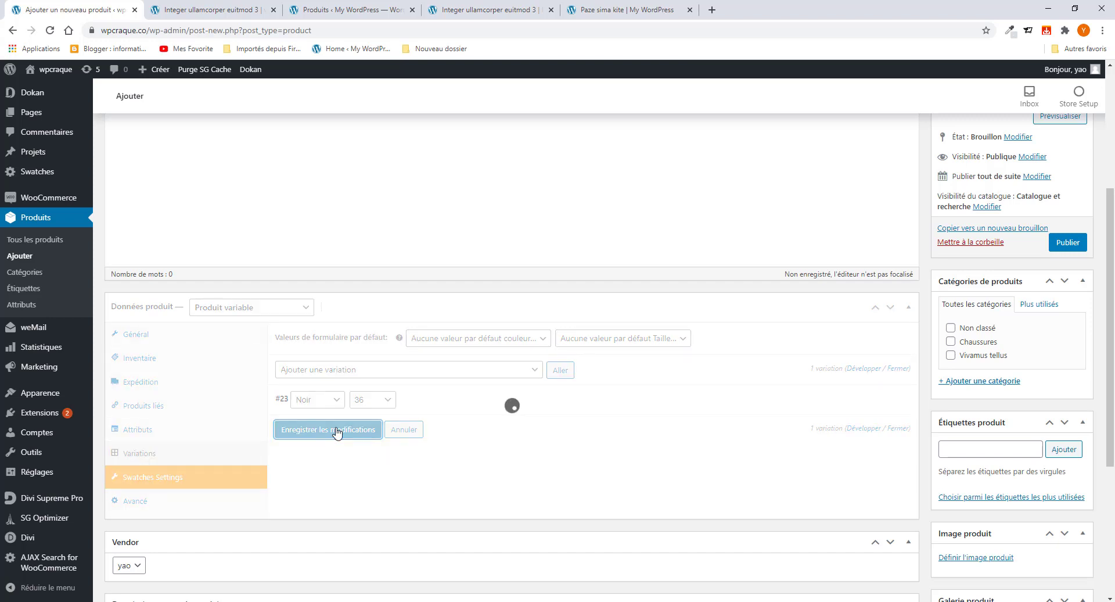
Step: Add a second variation to the product with couleur bleu and Taille 40
left_click(530, 371)
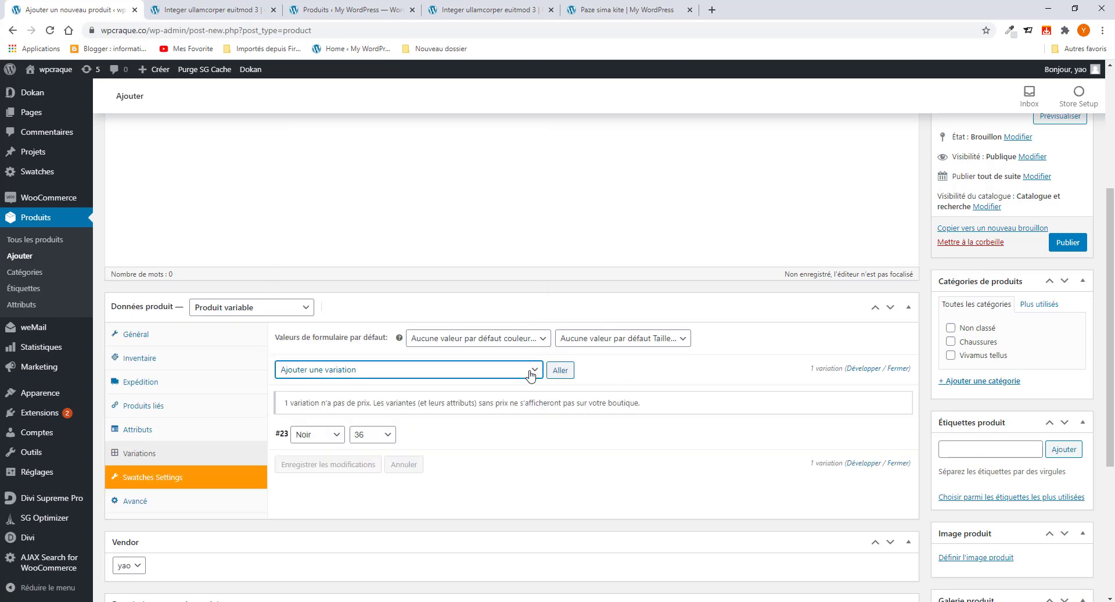
left_click(557, 371)
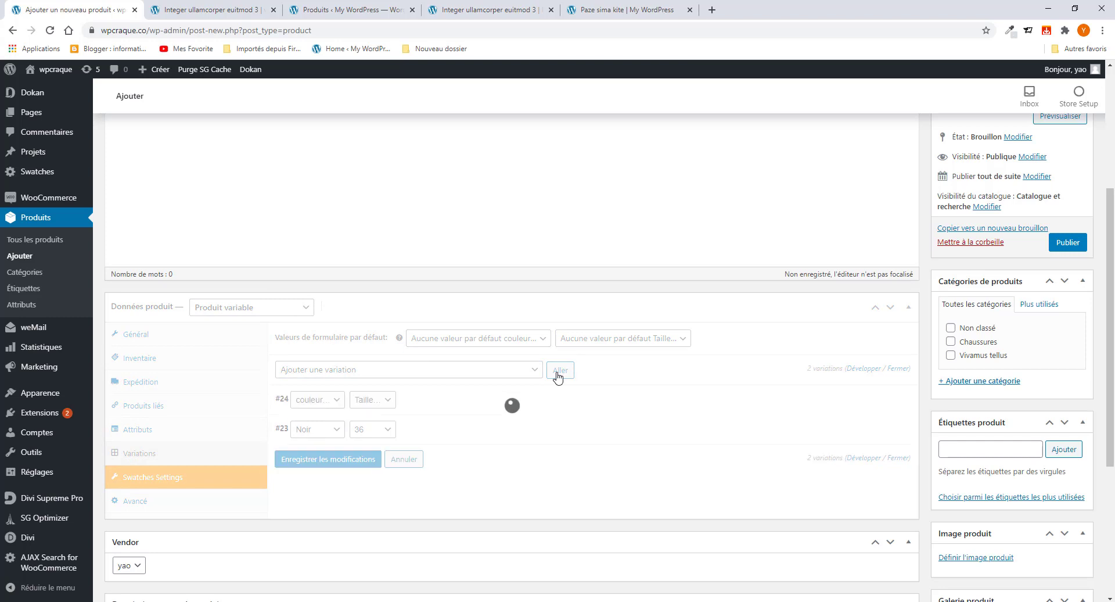
left_click(328, 401)
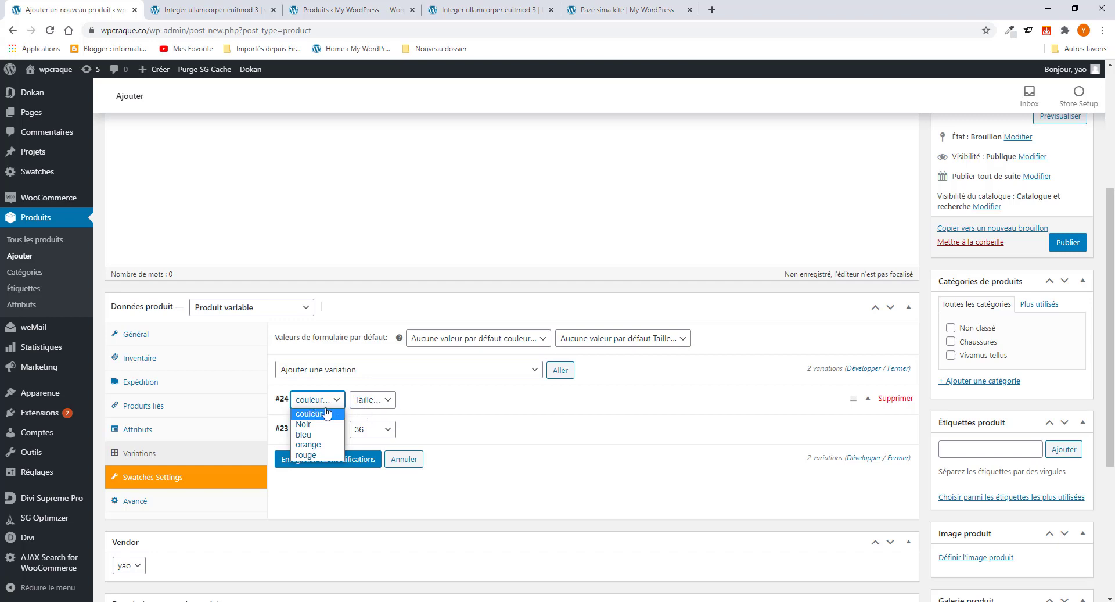
left_click(314, 440)
left_click(367, 402)
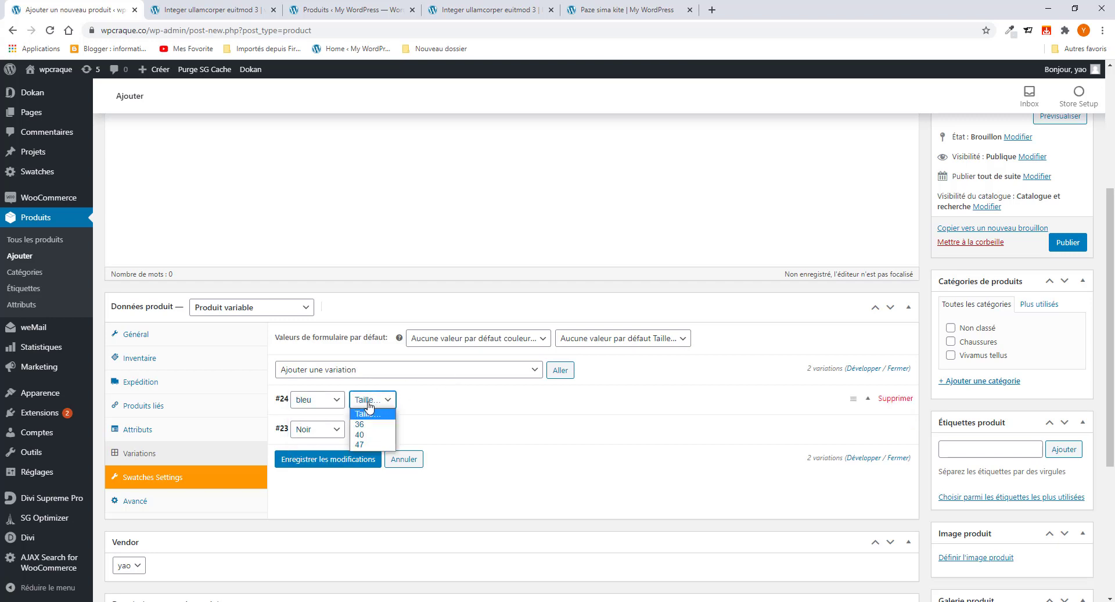
left_click(361, 435)
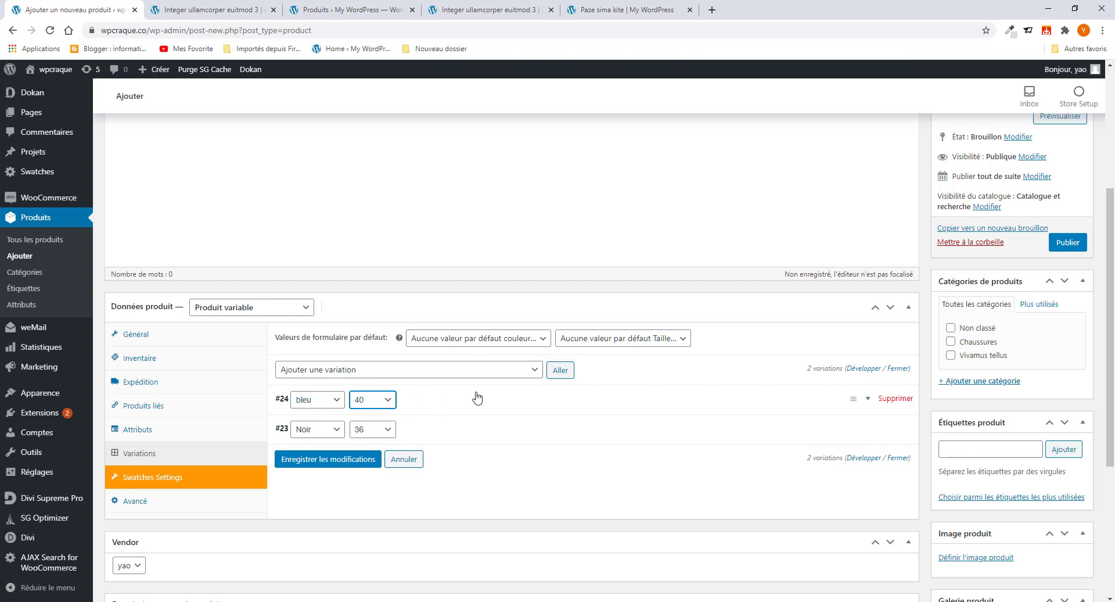
Step: Add a third variation with couleur orange and Taille 47, and save the variation changes
left_click(535, 372)
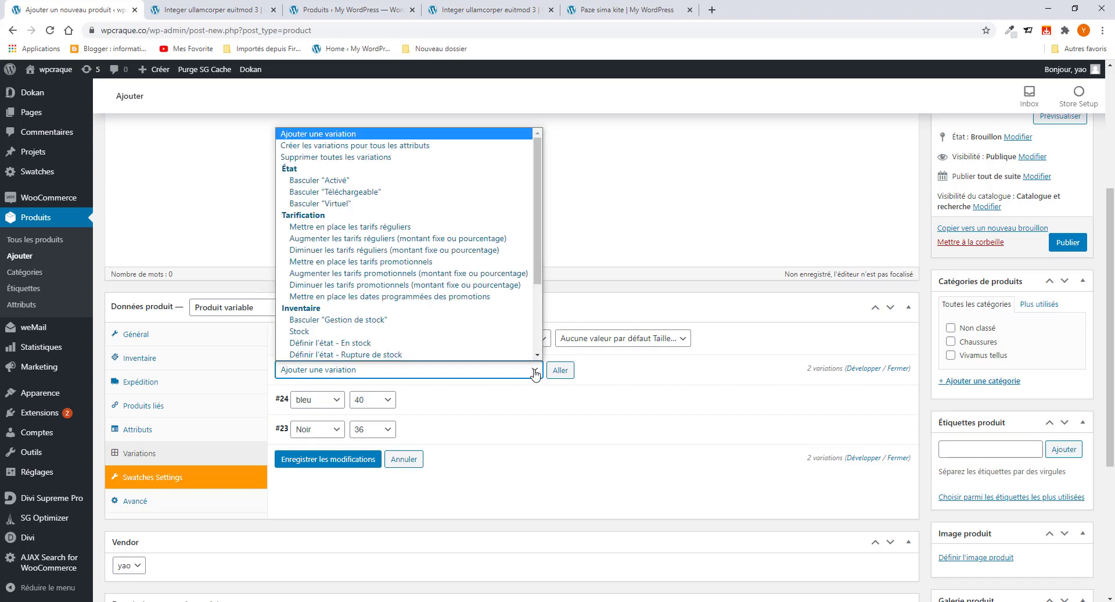
left_click(535, 371)
left_click(560, 371)
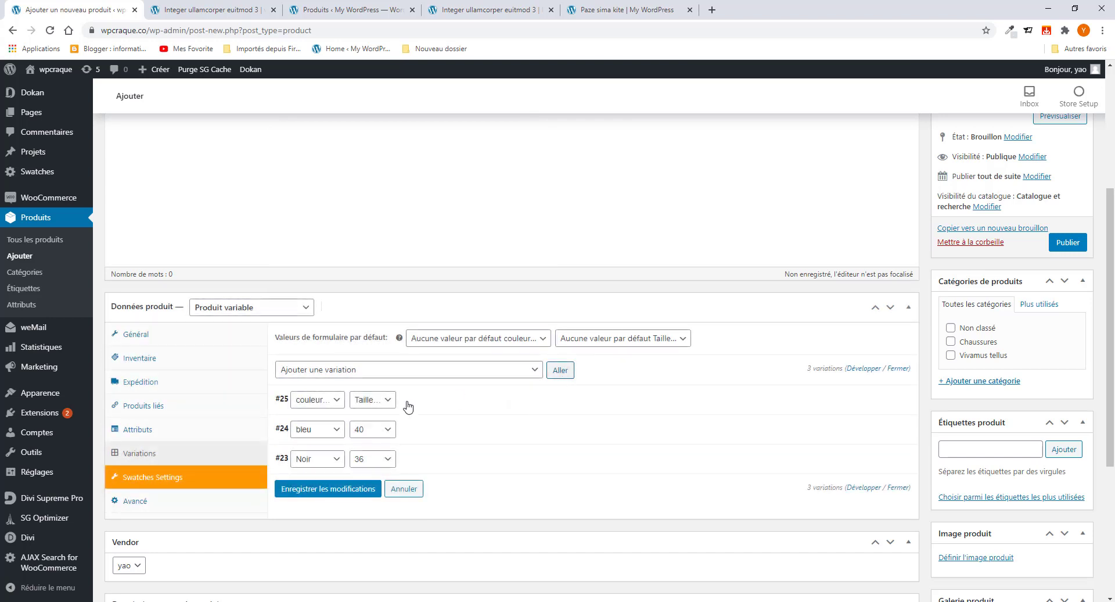
left_click(323, 403)
left_click(309, 445)
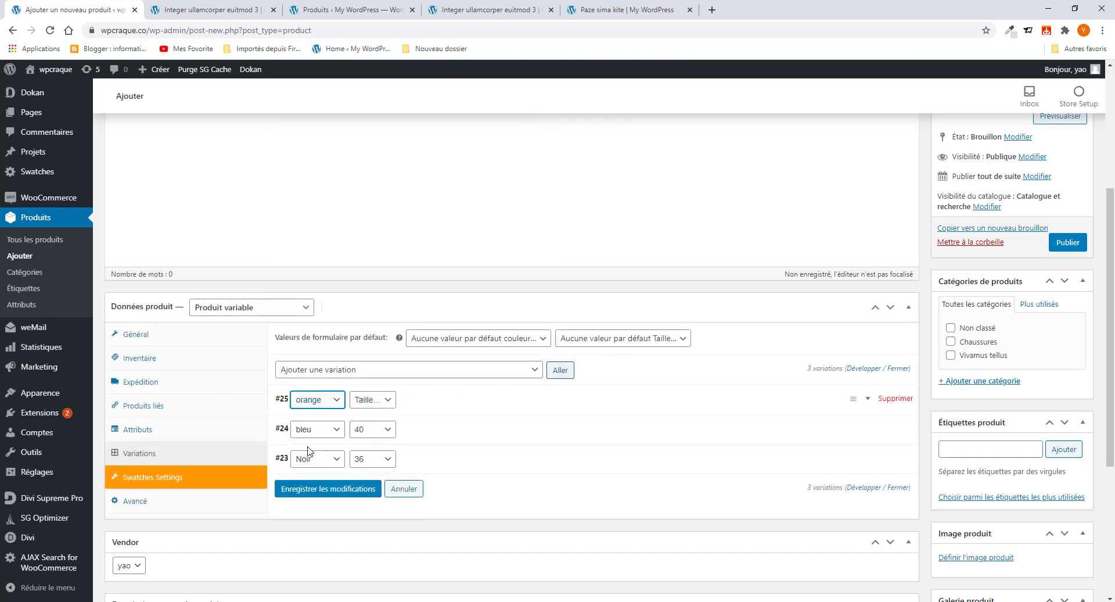
left_click(381, 402)
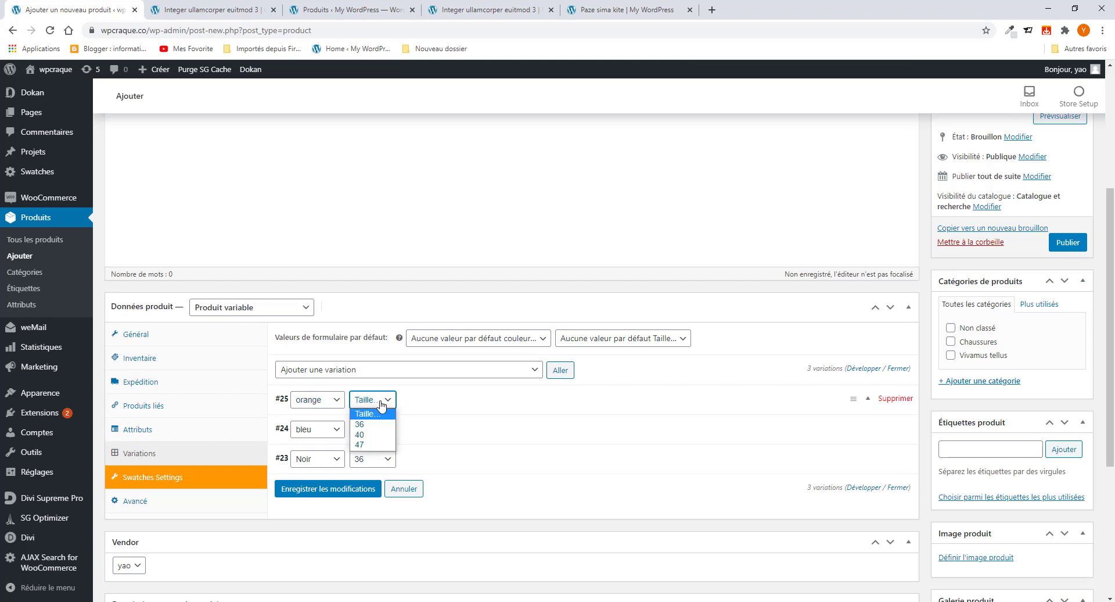
left_click(361, 446)
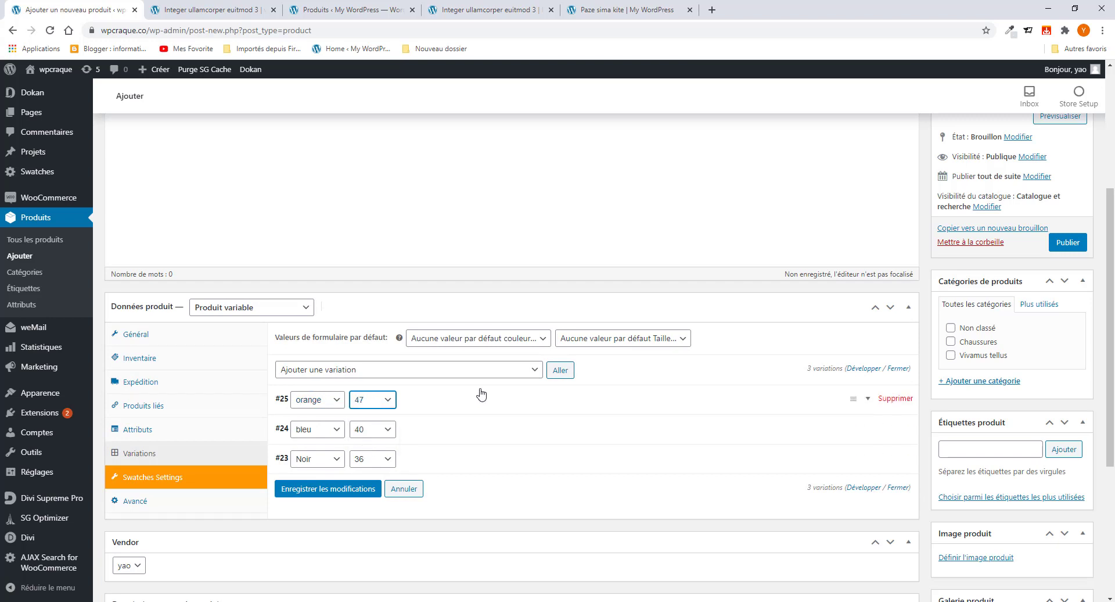
left_click(308, 481)
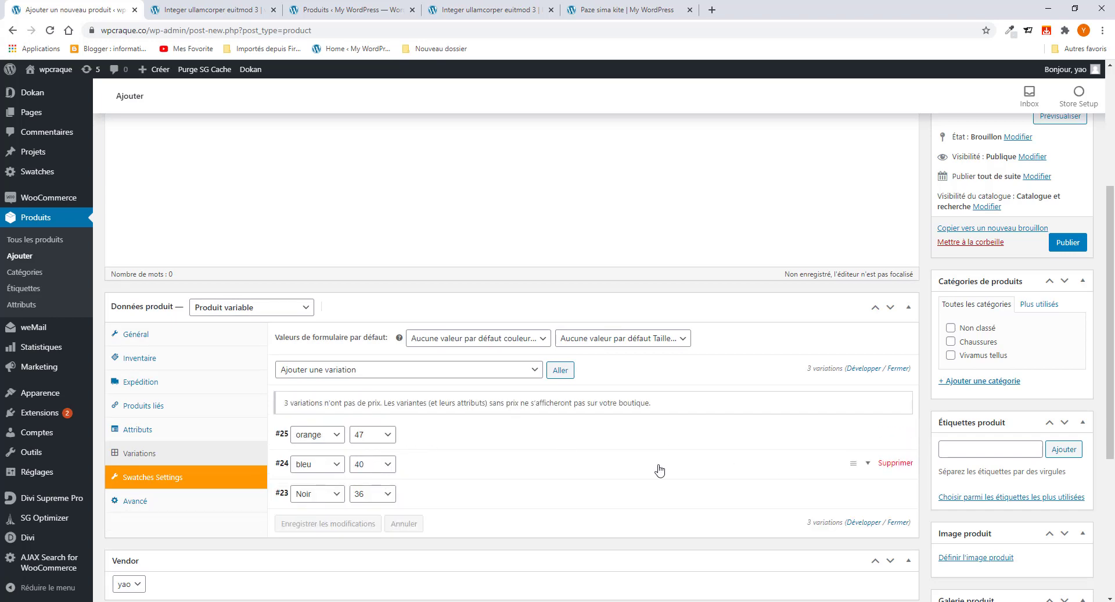
scroll(653, 473, "up", 1)
scroll(299, 461, "down", 2)
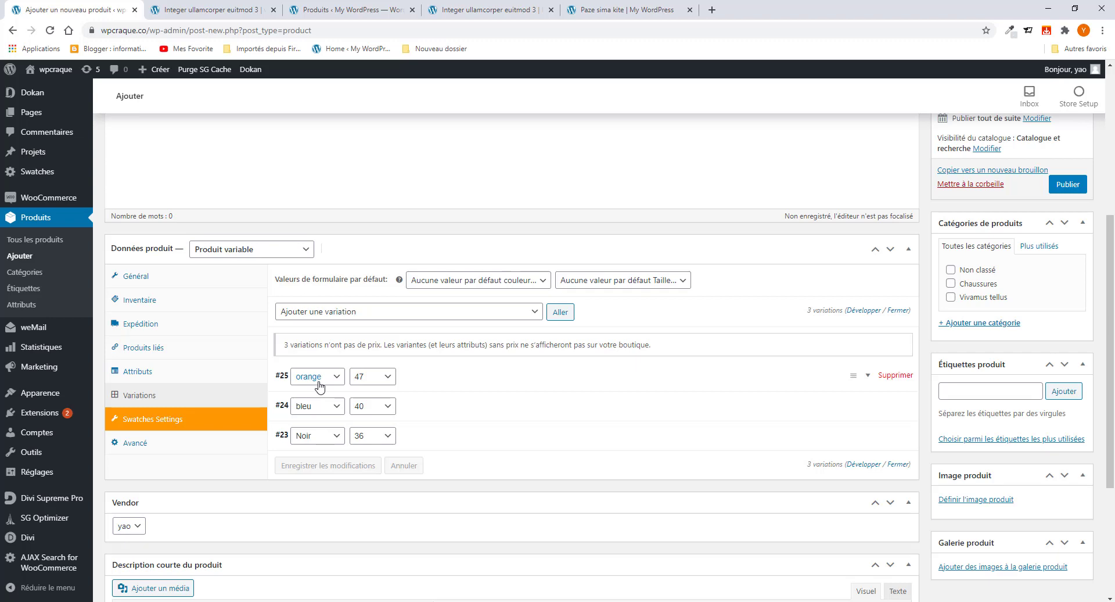
left_click(853, 376)
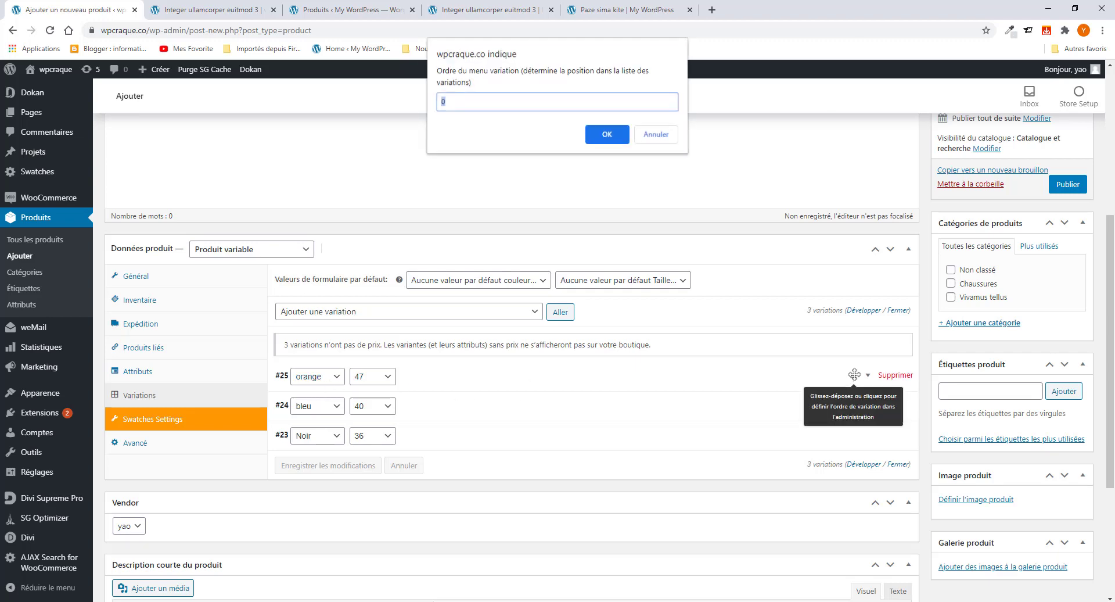
left_click(655, 135)
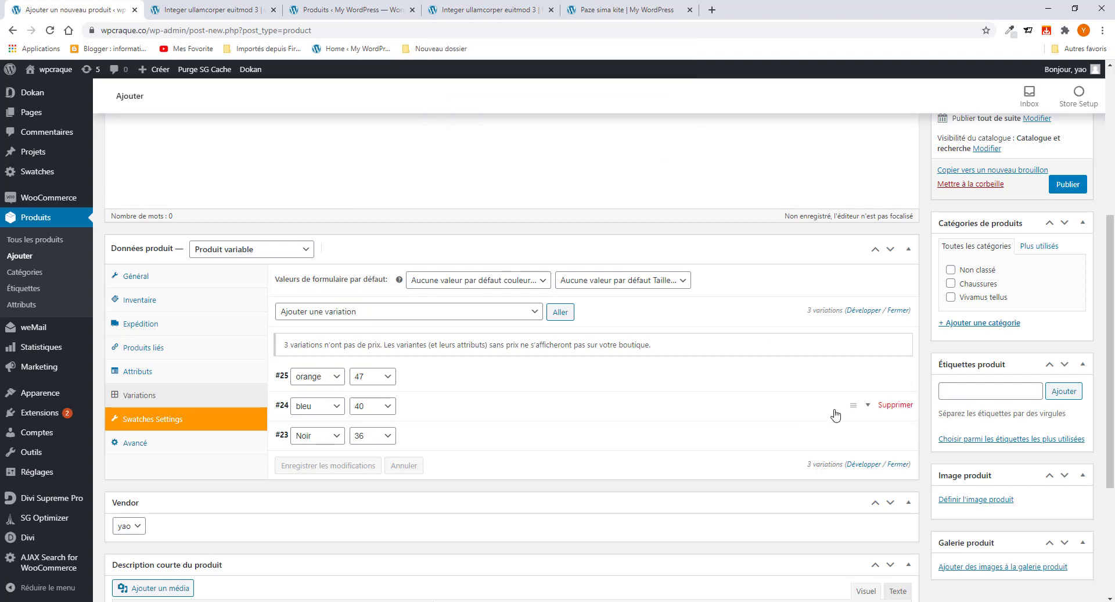
Step: Expand the bleu 40 variation and set its image to the off-white shoe, 11.png, from the media library
left_click(869, 406)
scroll(445, 466, "down", 3)
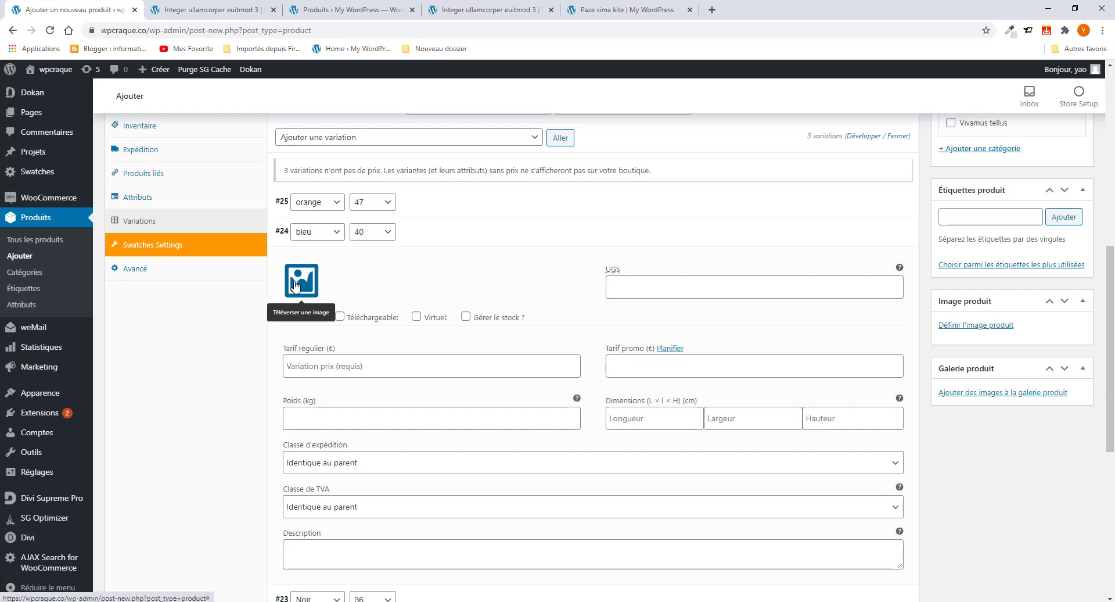
left_click(295, 285)
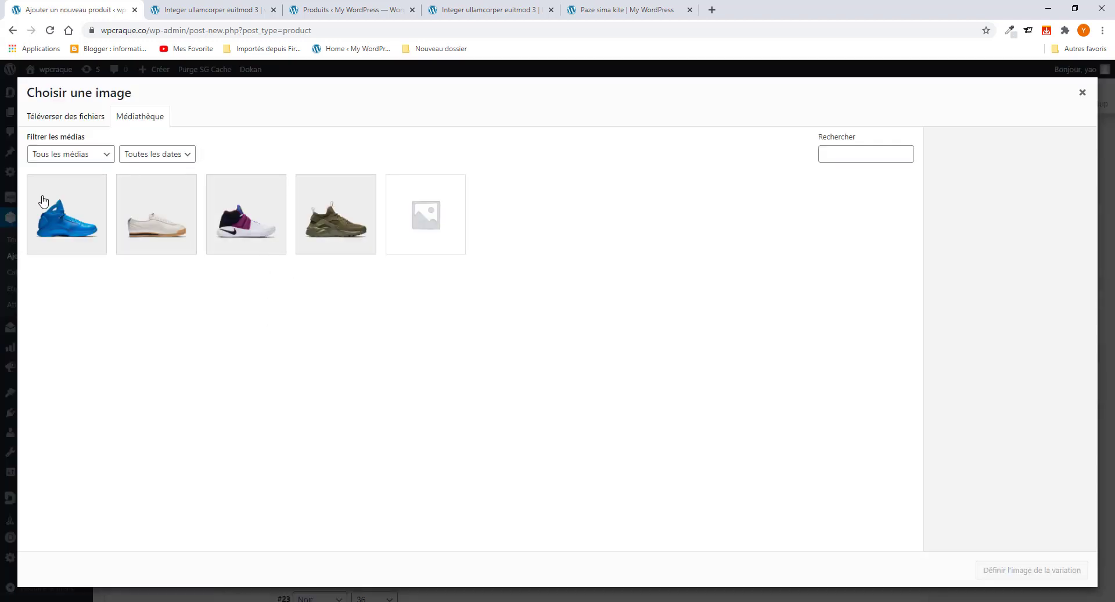
left_click(150, 234)
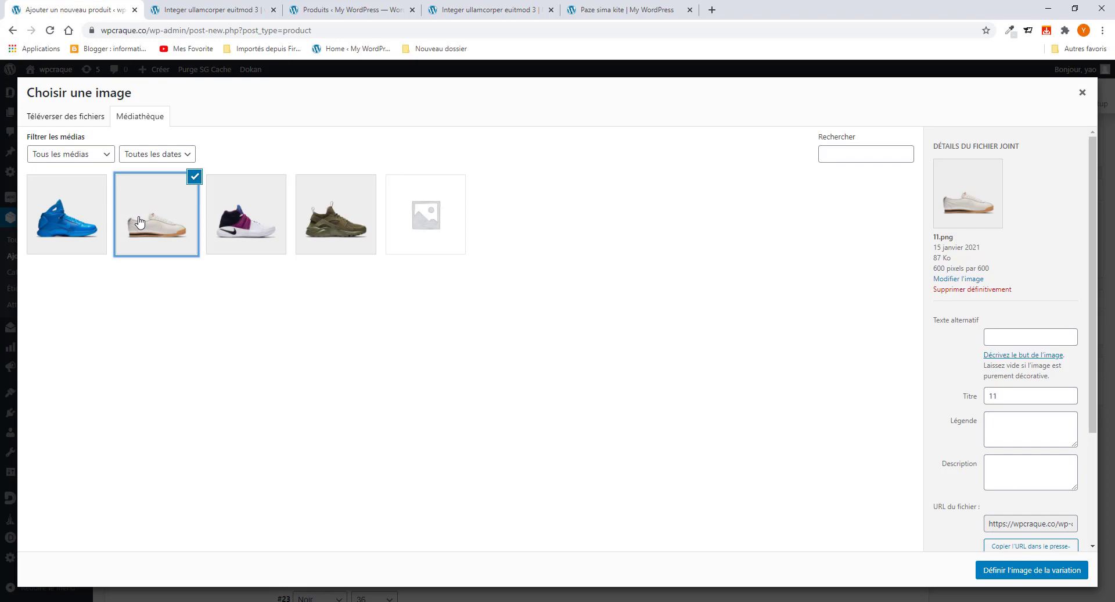
left_click(1019, 572)
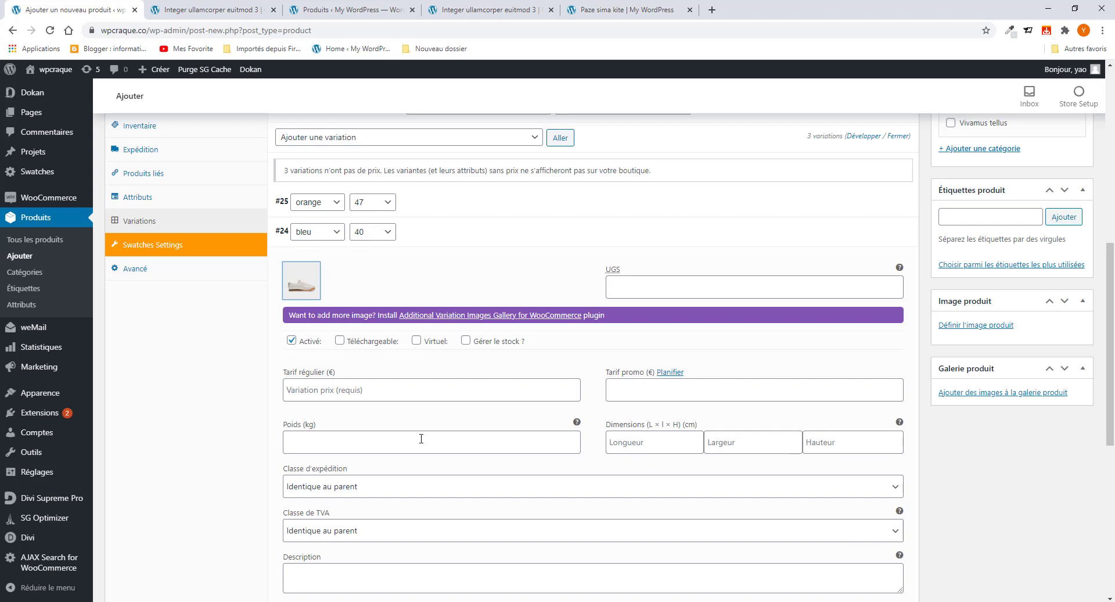
Step: Set the regular price of the bleu 40 variation to 500 €, leaving its UGS empty
left_click(628, 289)
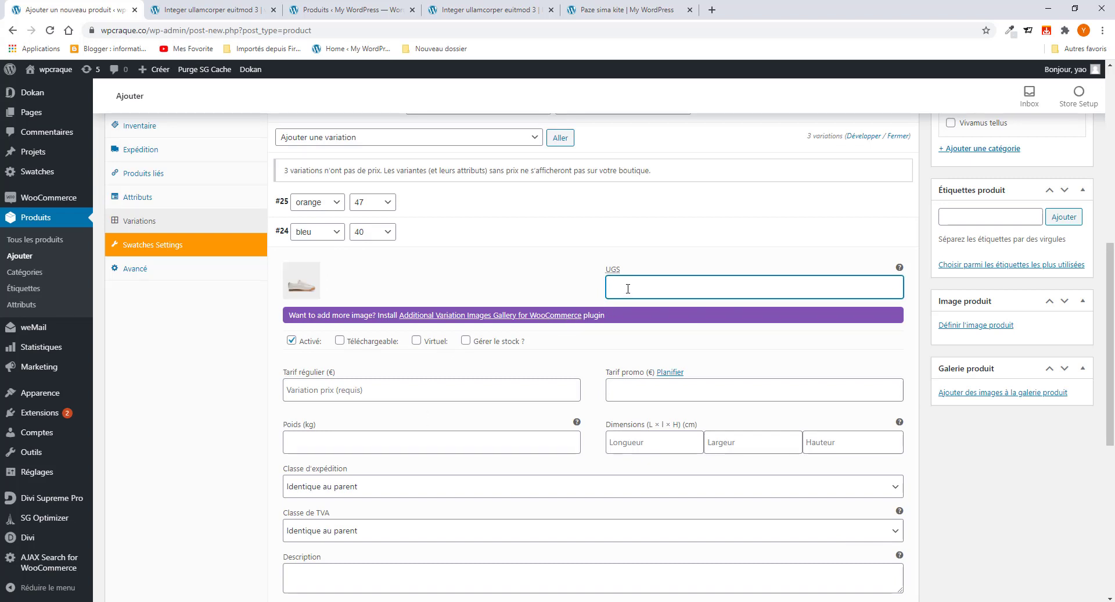
left_click(384, 388)
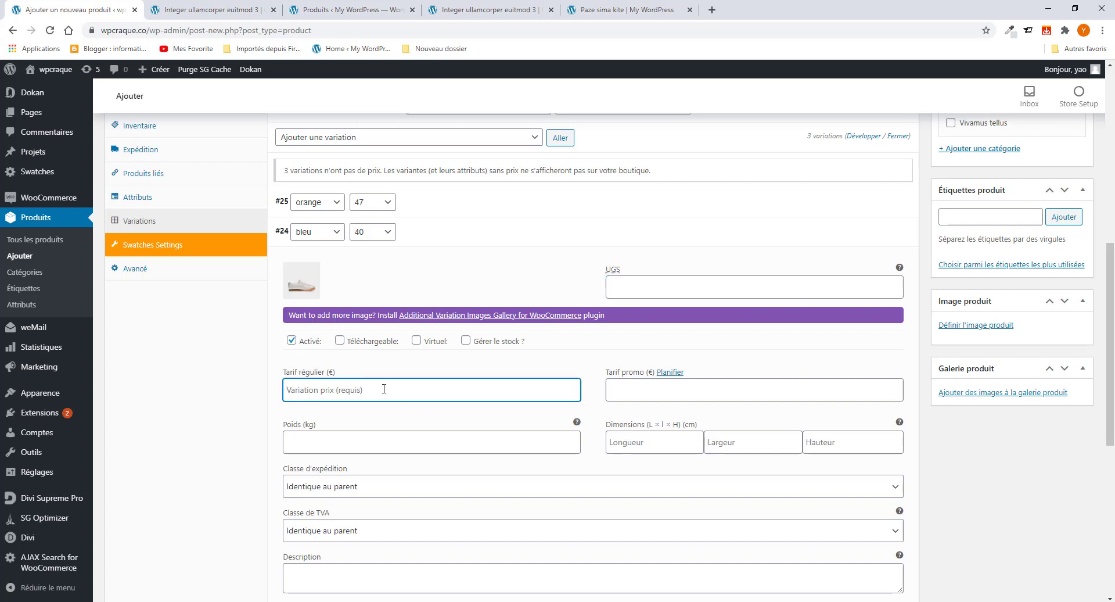
type("500")
Step: Examine the bleu 40 variation's weight, dimensions, shipping class, VAT class and description options, and collapse the variation
scroll(449, 436, "down", 2)
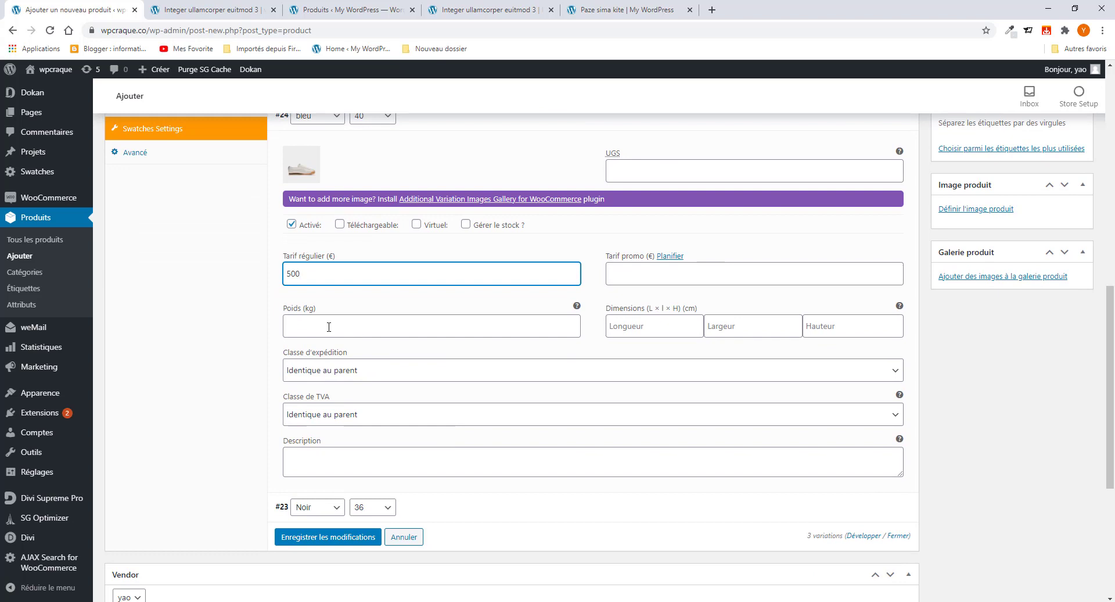
left_click(328, 326)
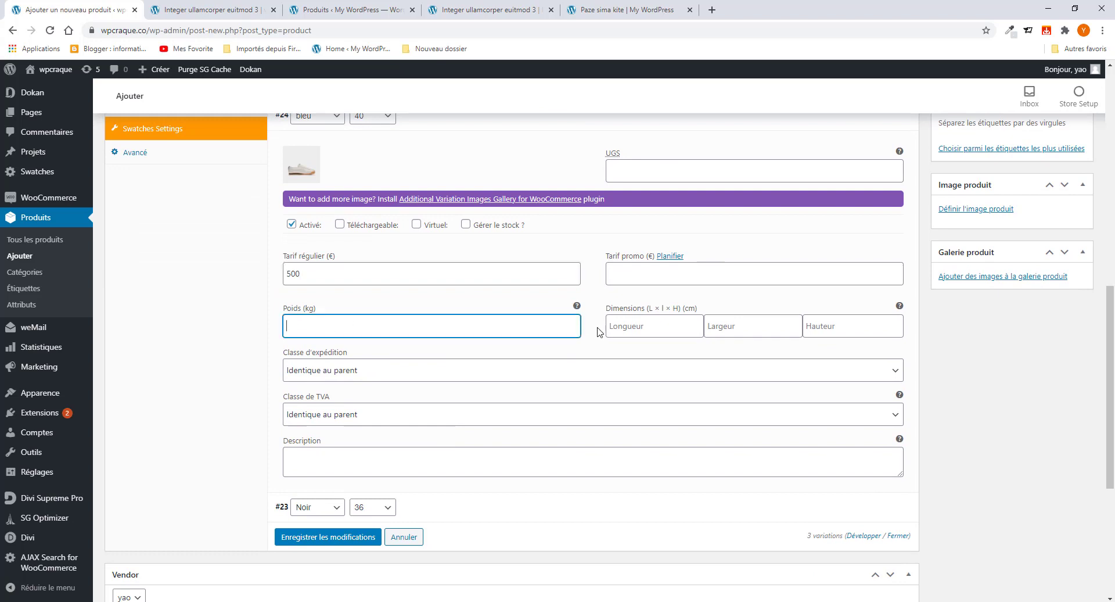
left_click(374, 380)
left_click(373, 378)
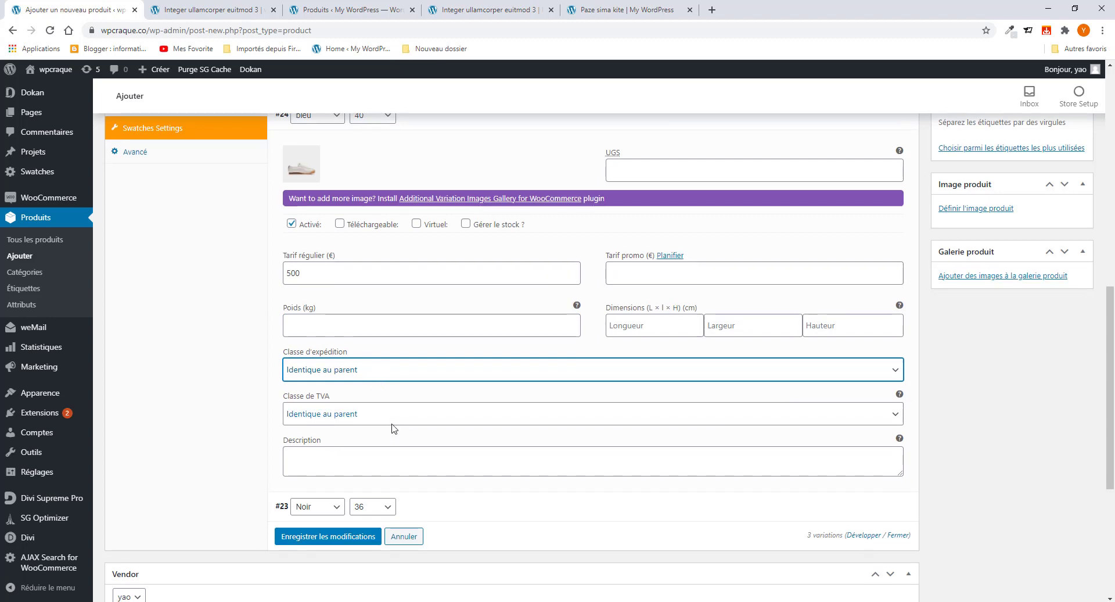
scroll(308, 341, "down", 2)
left_click(340, 299)
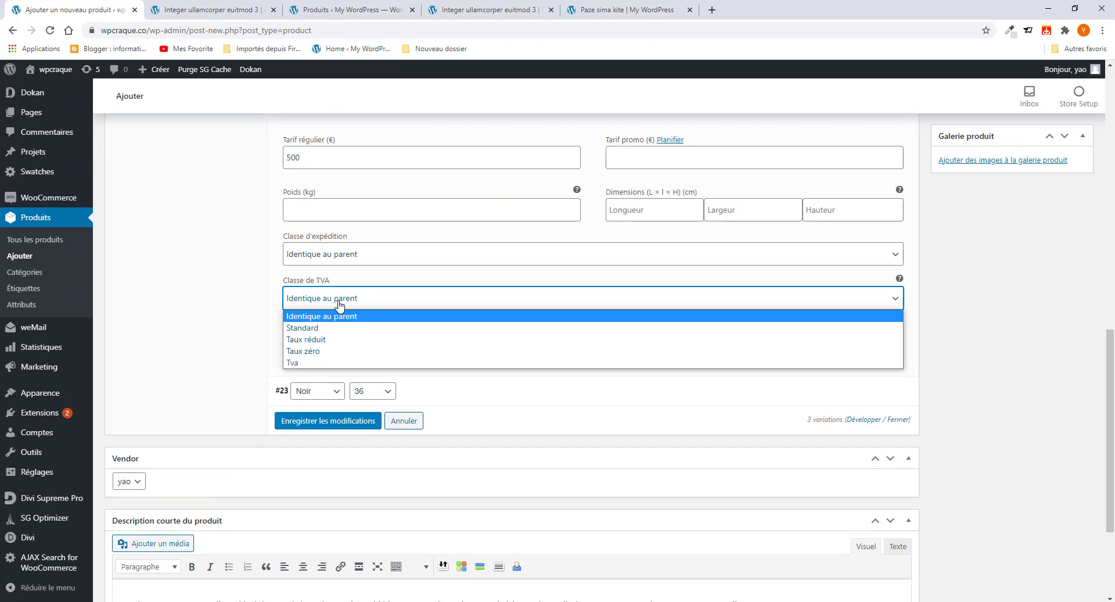
left_click(259, 292)
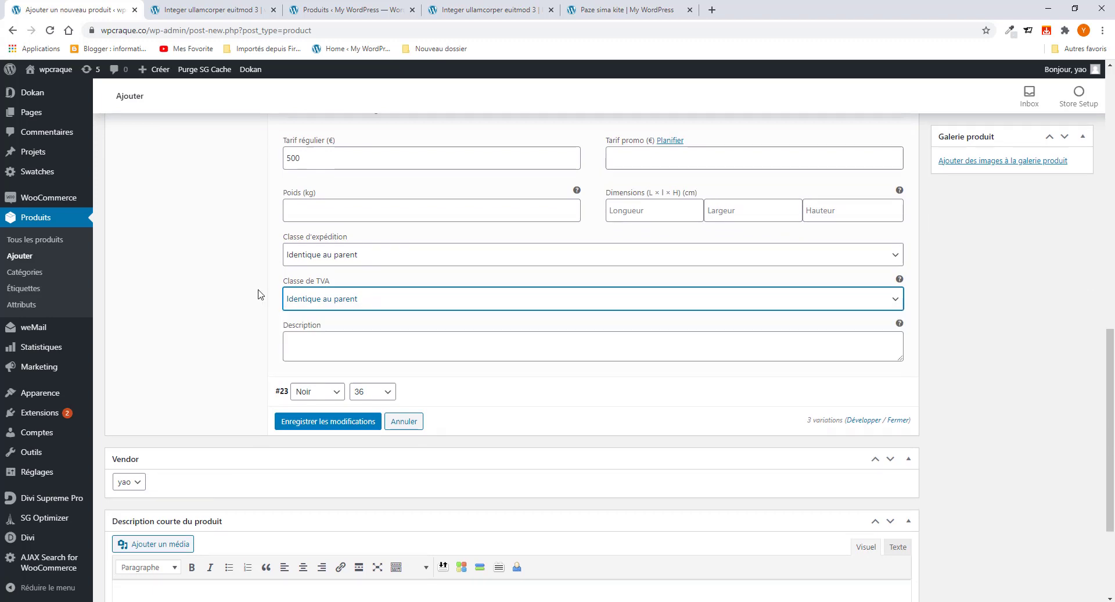
scroll(261, 299, "up", 5)
scroll(268, 317, "down", 5)
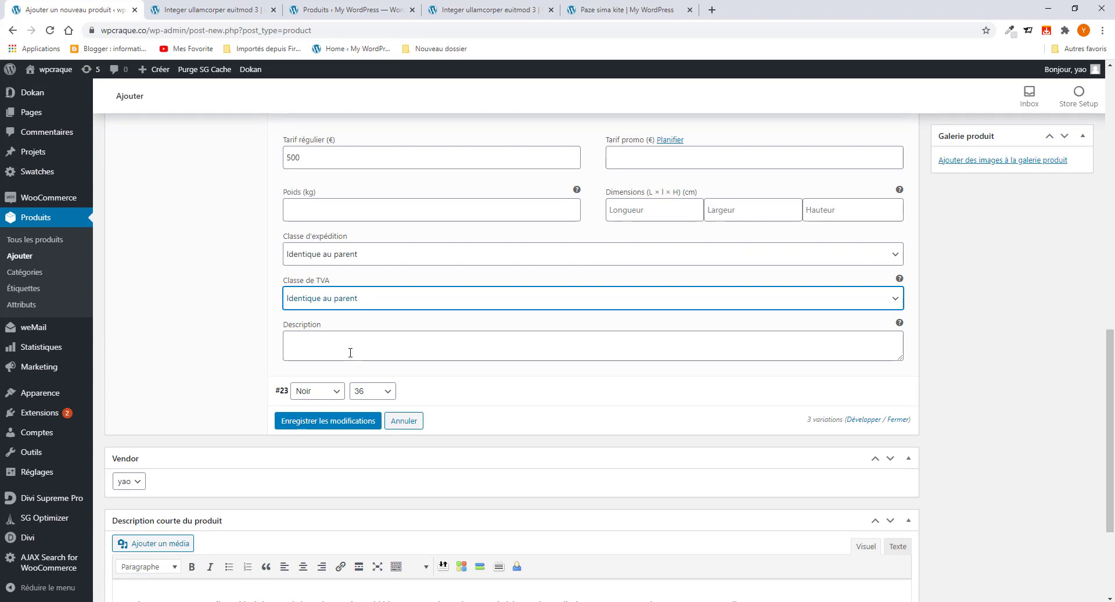
scroll(350, 353, "up", 3)
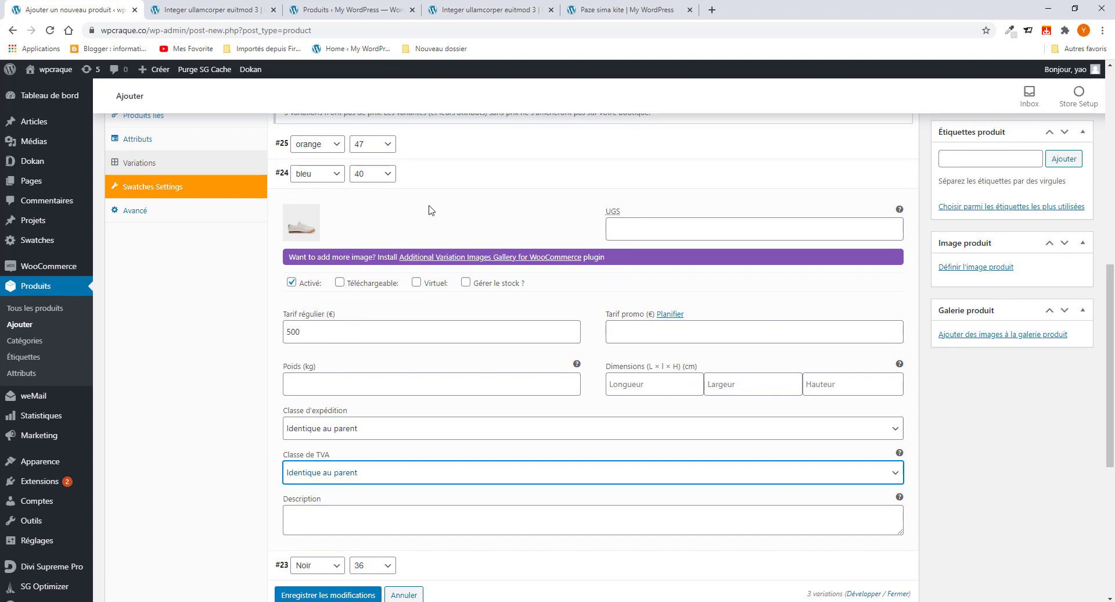
left_click(463, 210)
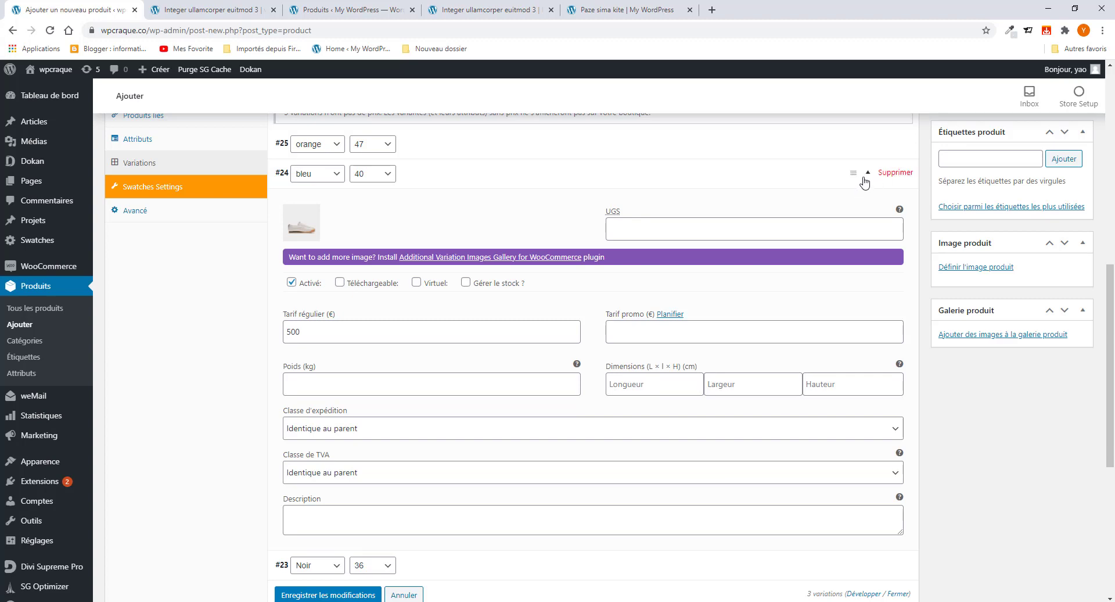
left_click(867, 174)
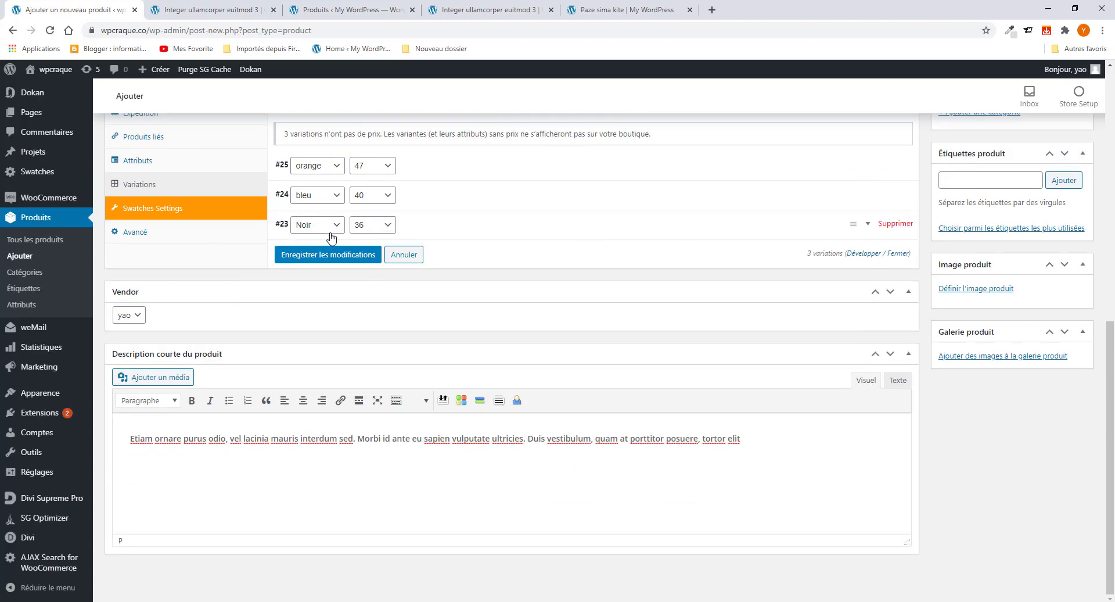
Step: Expand the Noir 36 variation, upload the black boot image boot-category-1-3, and set it as the variation's image
left_click(867, 224)
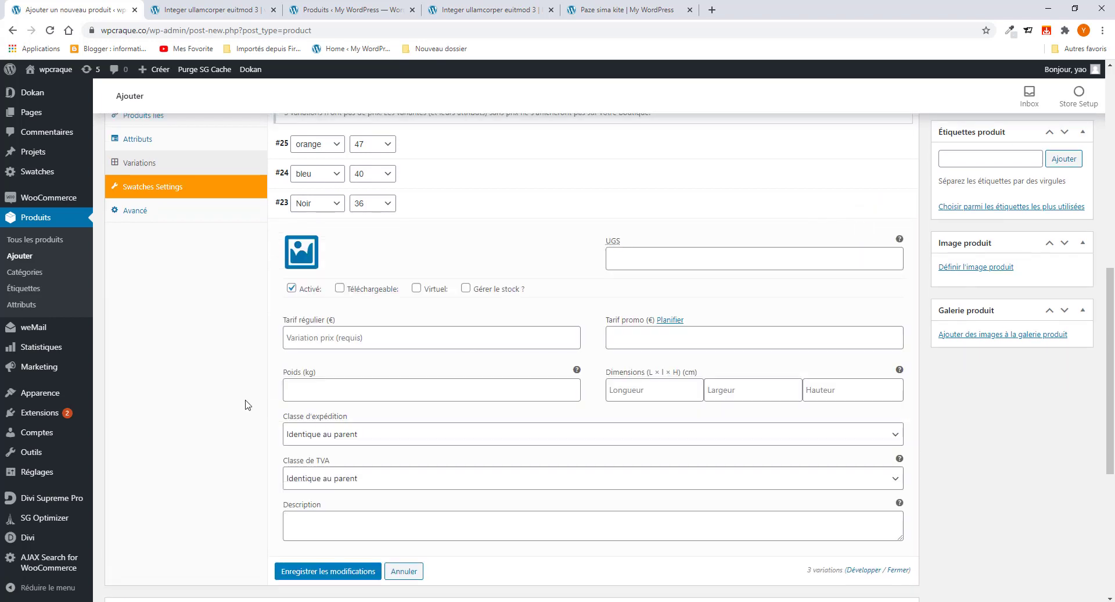
left_click(304, 255)
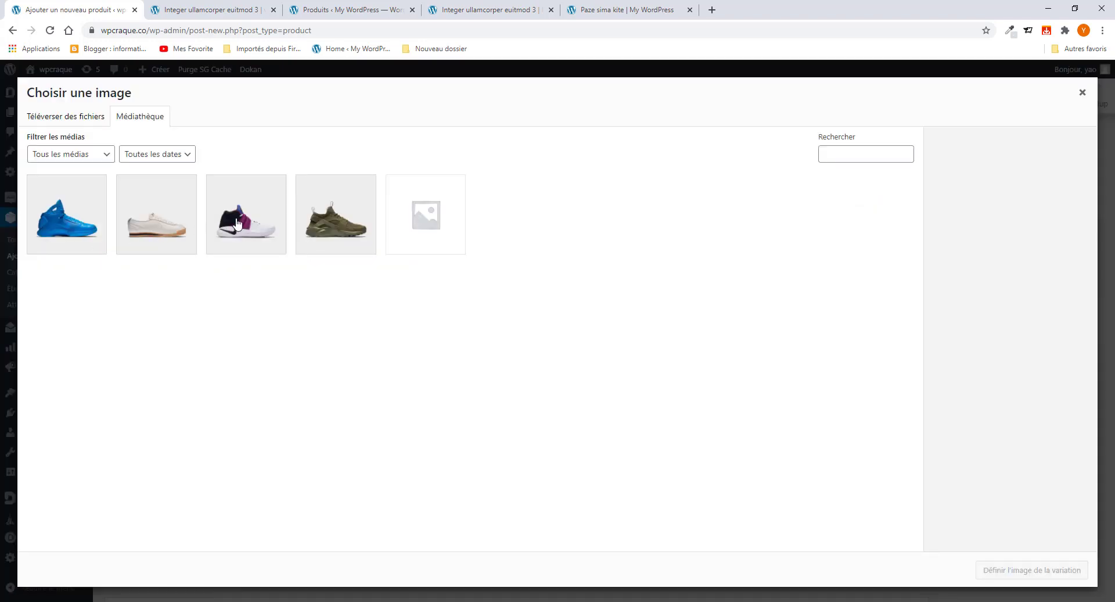
left_click(83, 117)
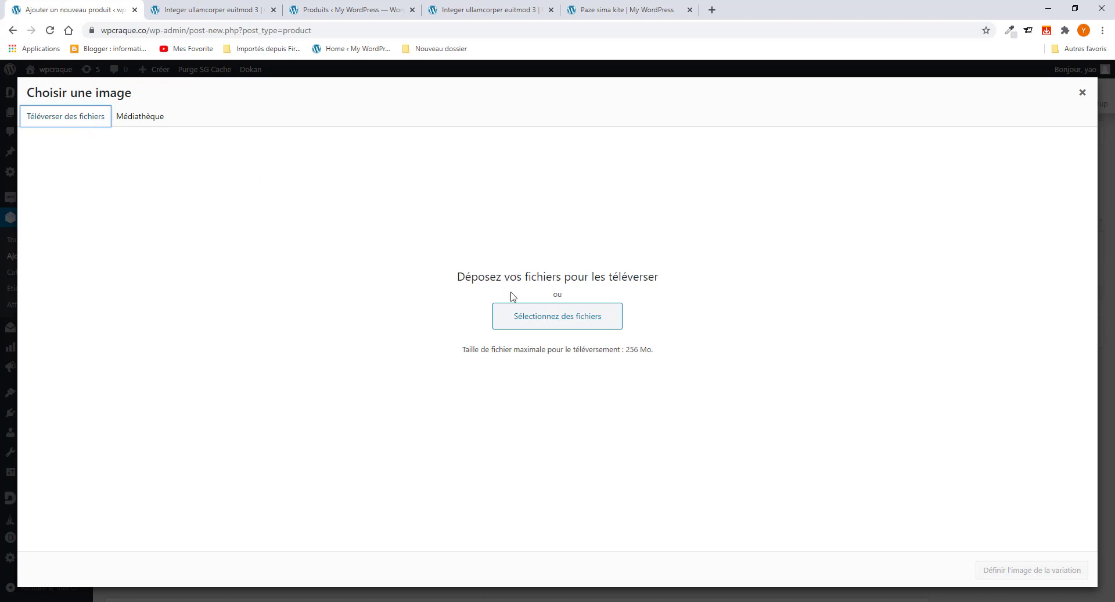
left_click(514, 314)
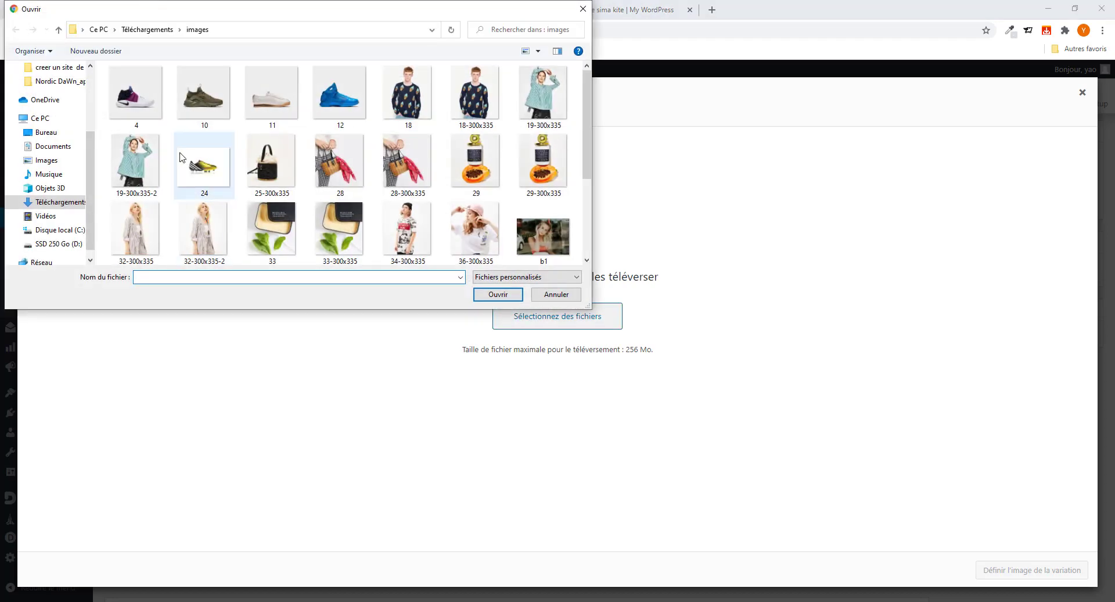
scroll(353, 201, "down", 1)
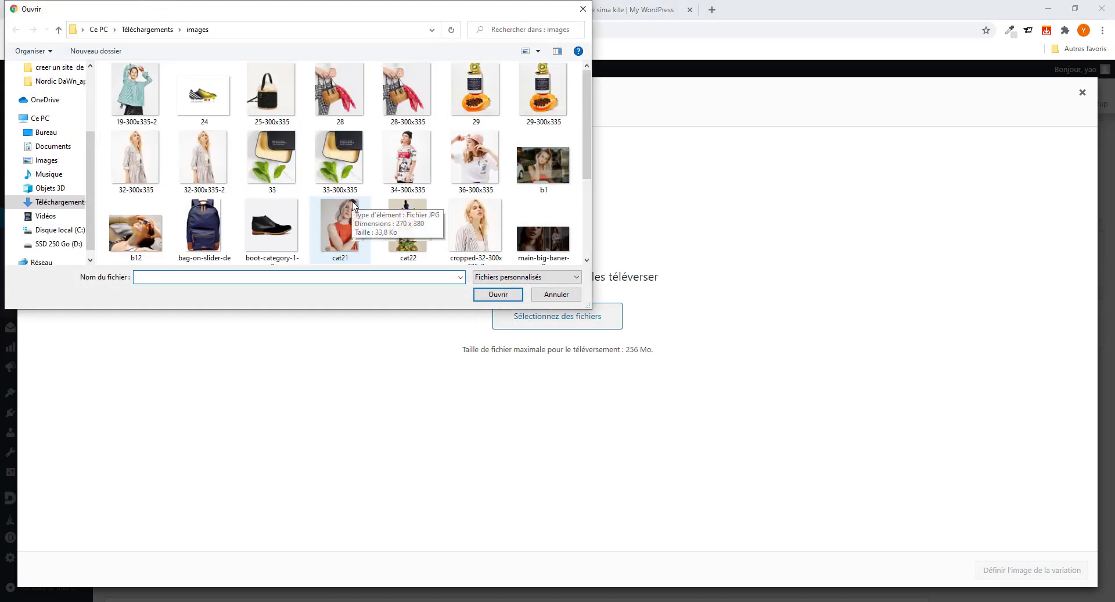
left_click(294, 239)
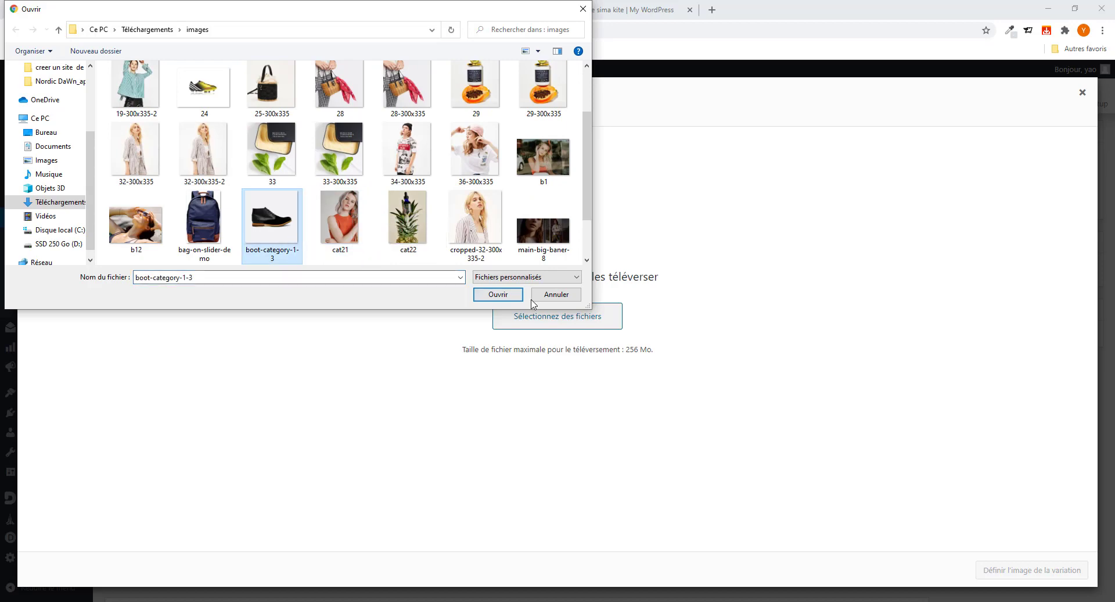
left_click(498, 297)
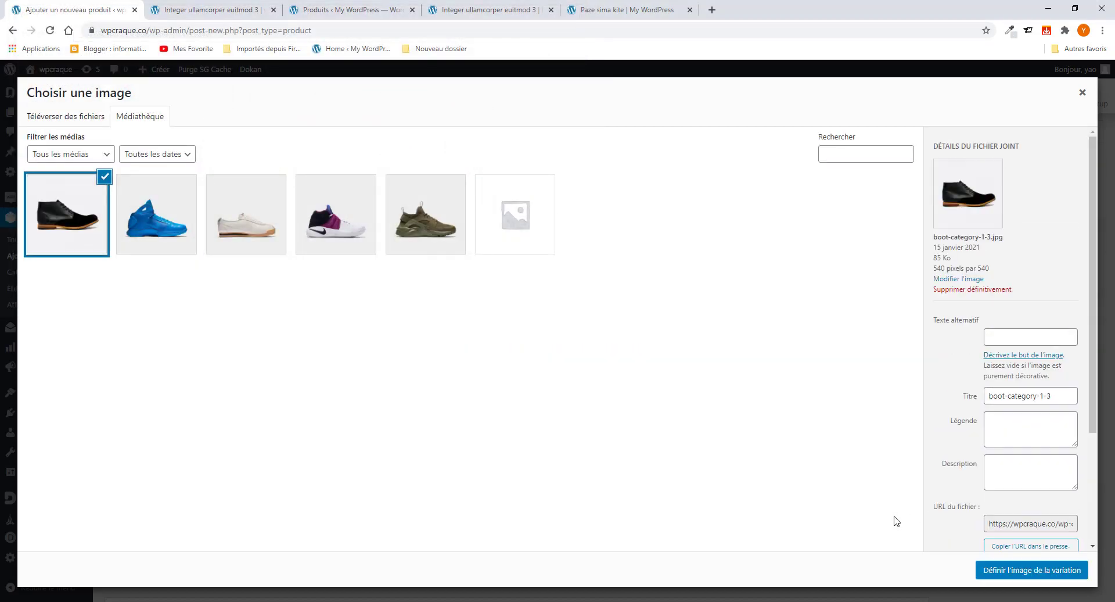
left_click(1021, 572)
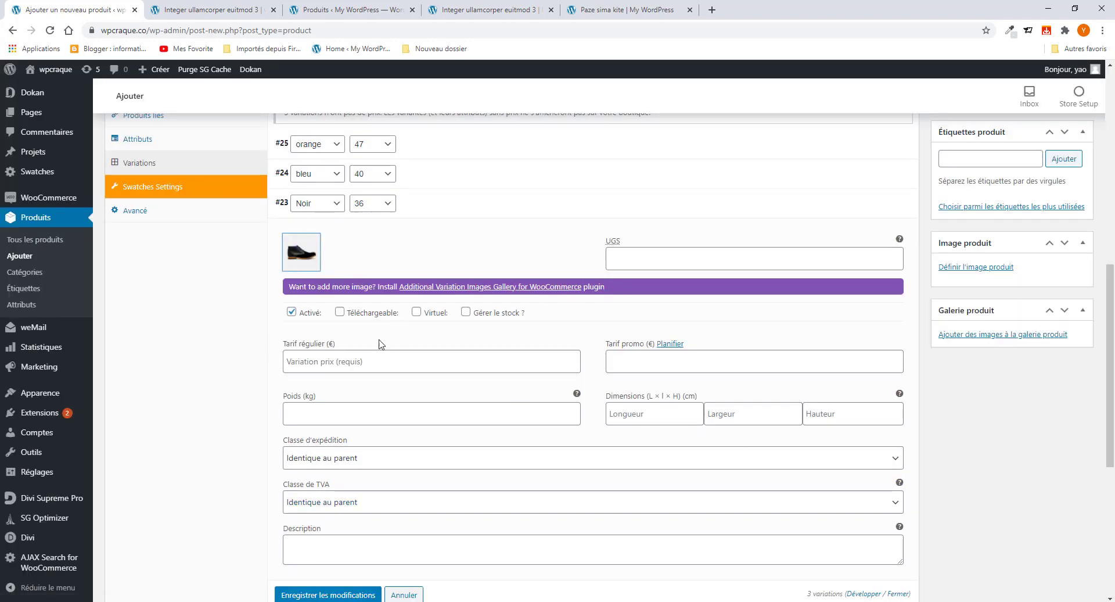
Step: Set the regular price of the Noir 36 variation to 150 €, checking the reference Paze sima kite product page
left_click(340, 363)
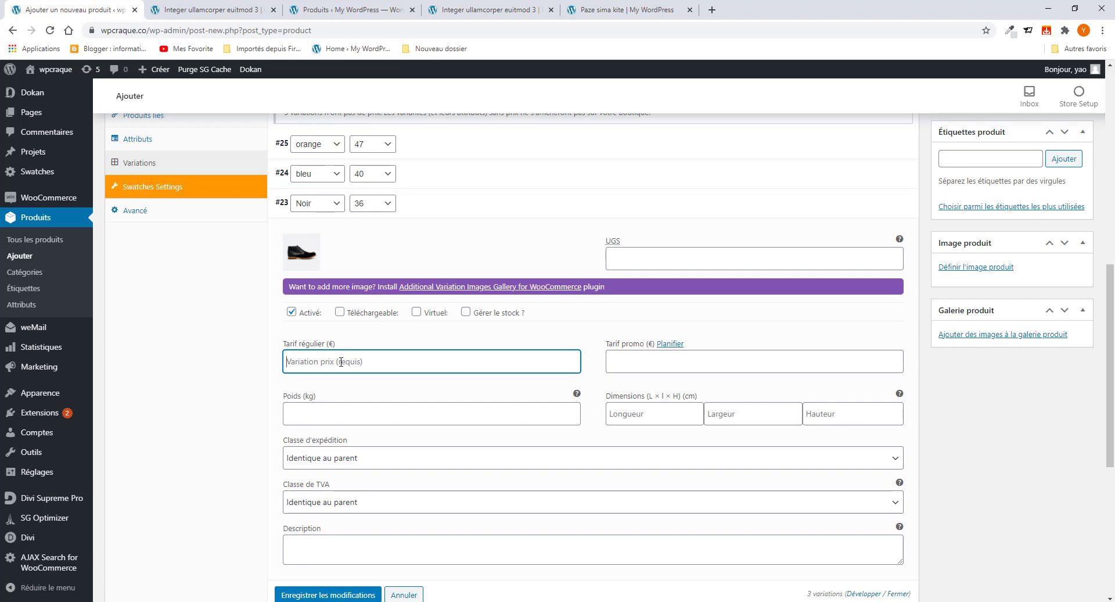
left_click(623, 9)
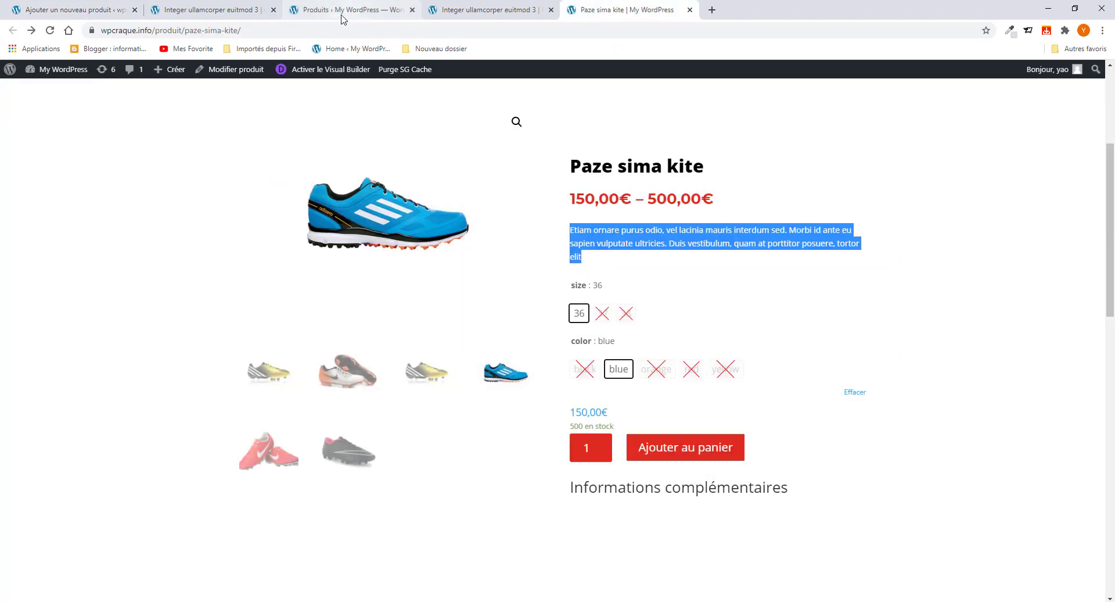
left_click(99, 15)
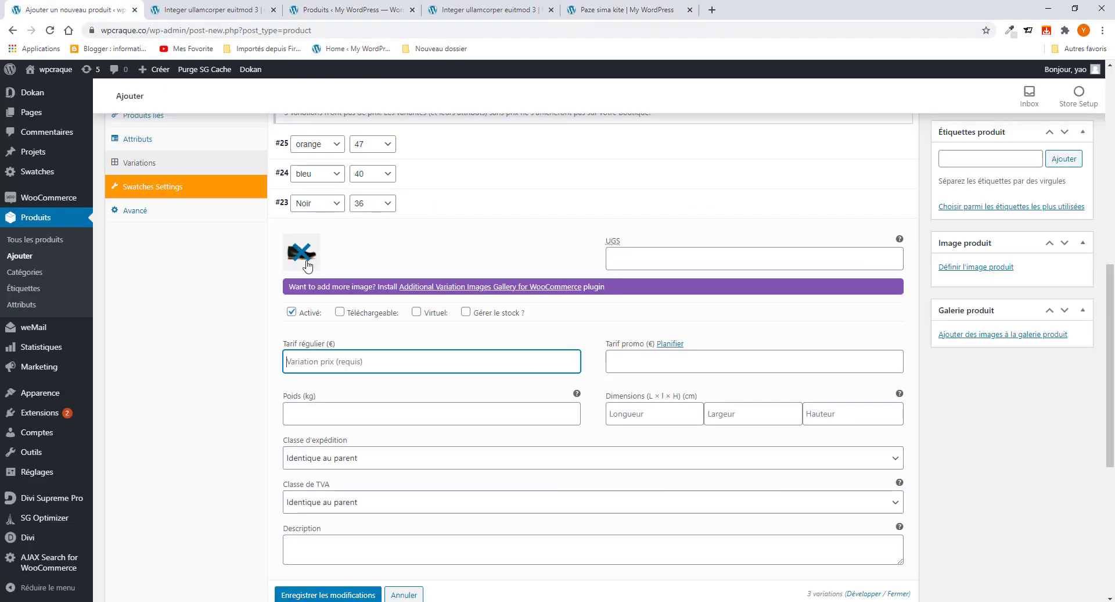
type("150")
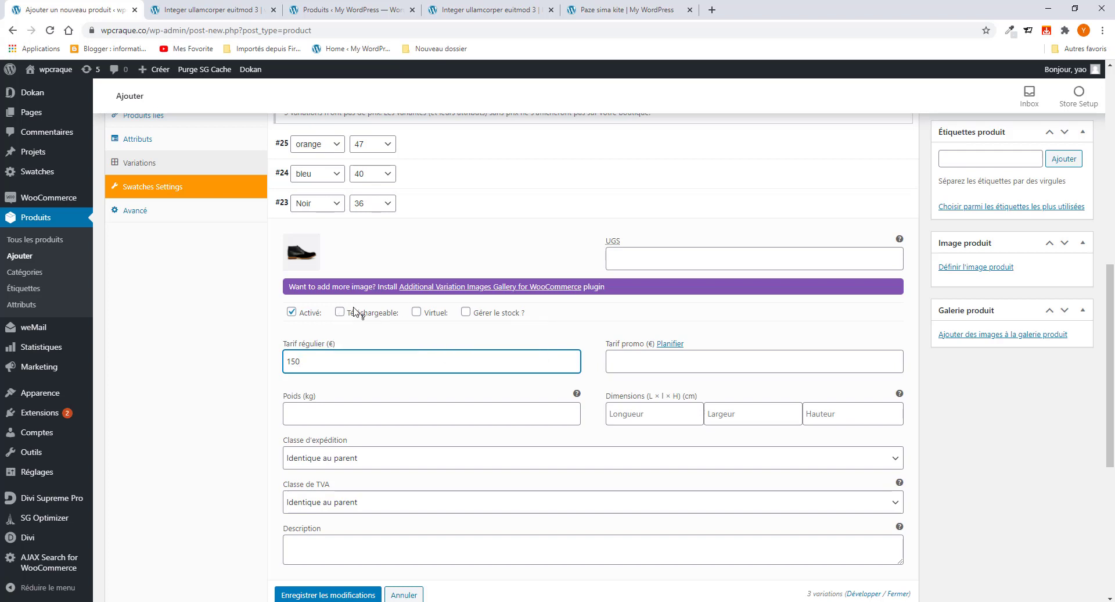
Step: Turn on stock management for the Noir 36 variation, review its stock options, and turn it off again
left_click(467, 315)
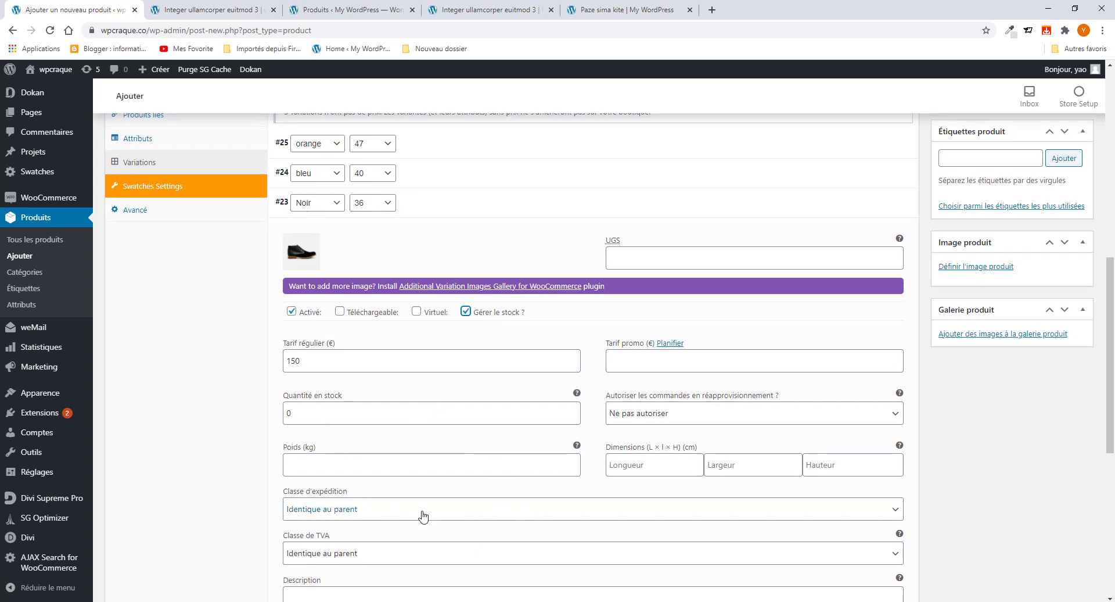
scroll(383, 500, "down", 2)
scroll(415, 490, "up", 3)
scroll(415, 489, "up", 4)
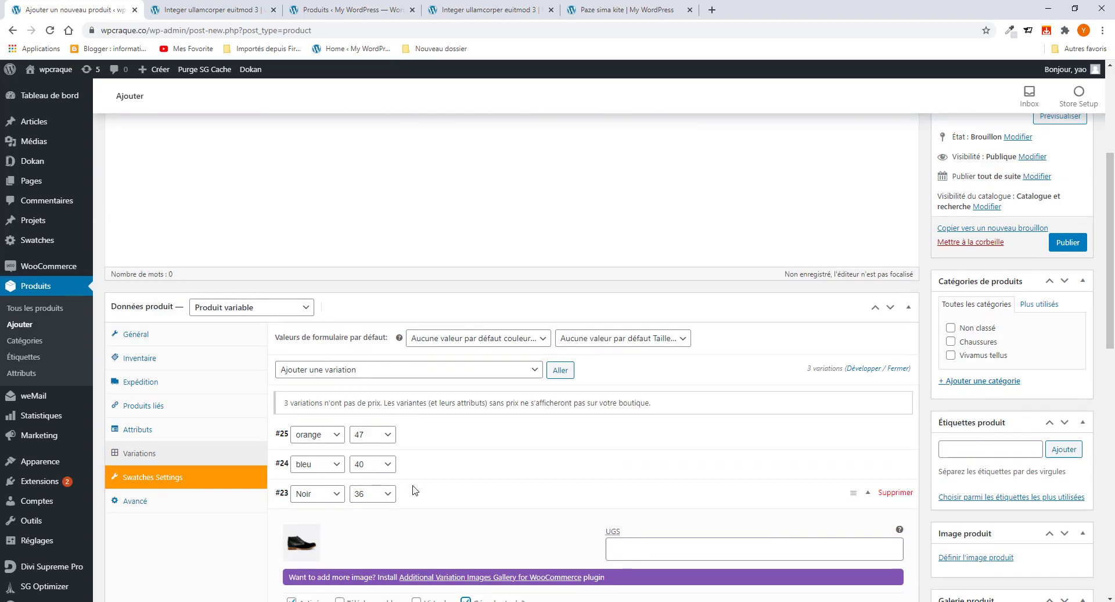
scroll(415, 490, "down", 4)
scroll(415, 489, "down", 2)
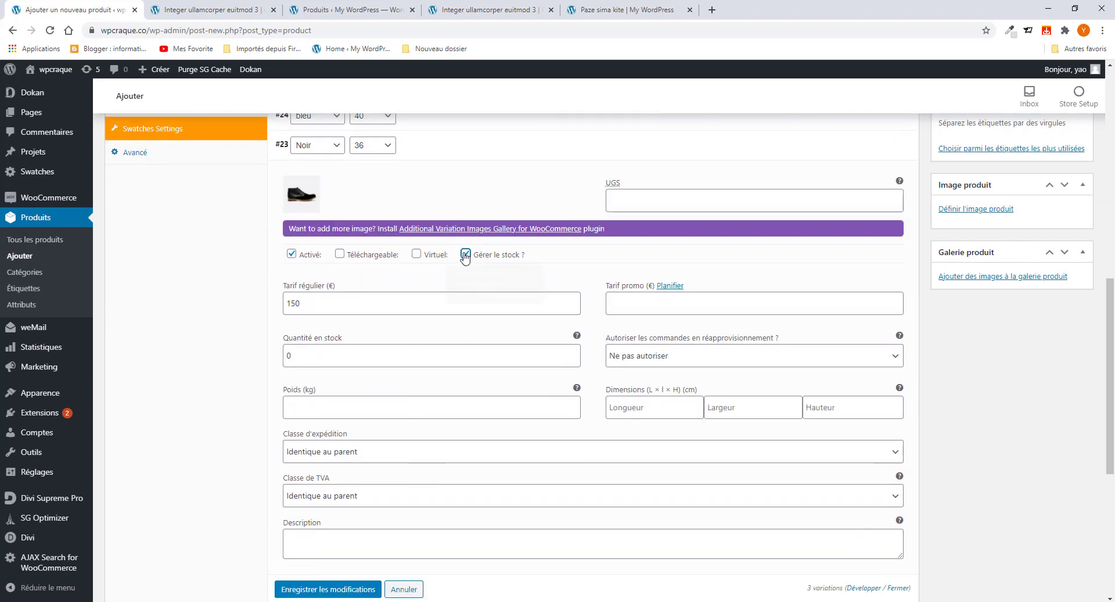
left_click(465, 255)
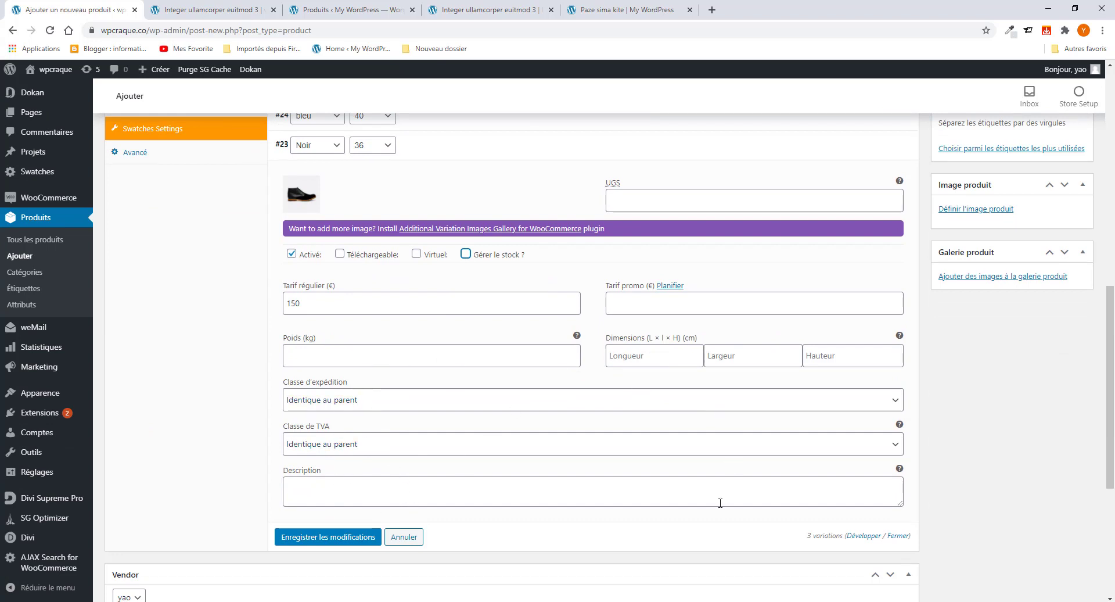
Step: Collapse the Noir 36 variation and replace the bleu 40 variation's image with the blue shoe, 12.png
scroll(534, 480, "down", 1)
scroll(781, 372, "up", 3)
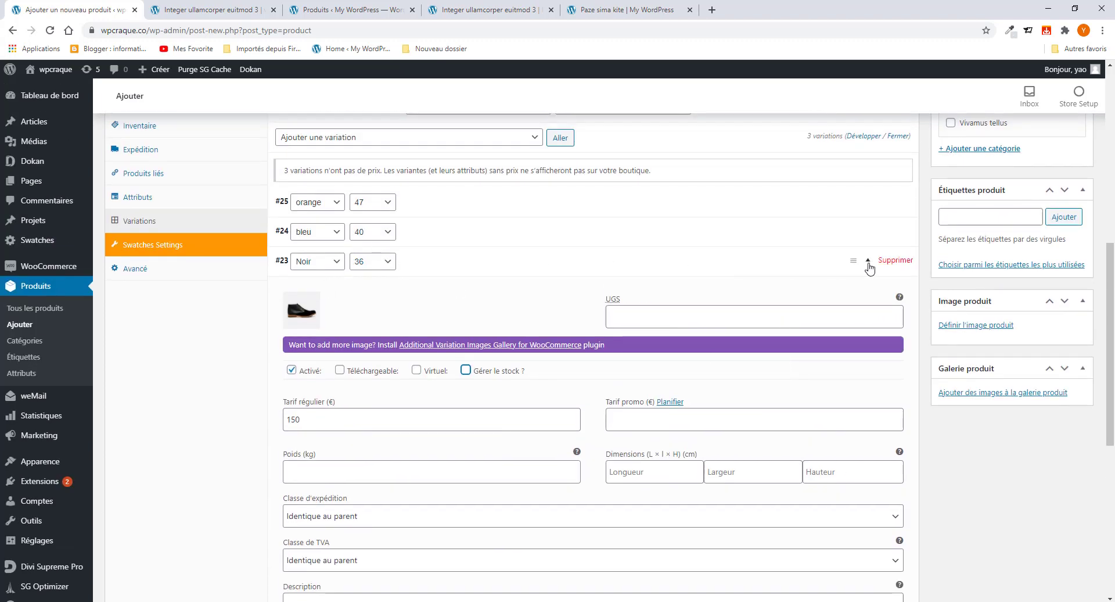
left_click(869, 267)
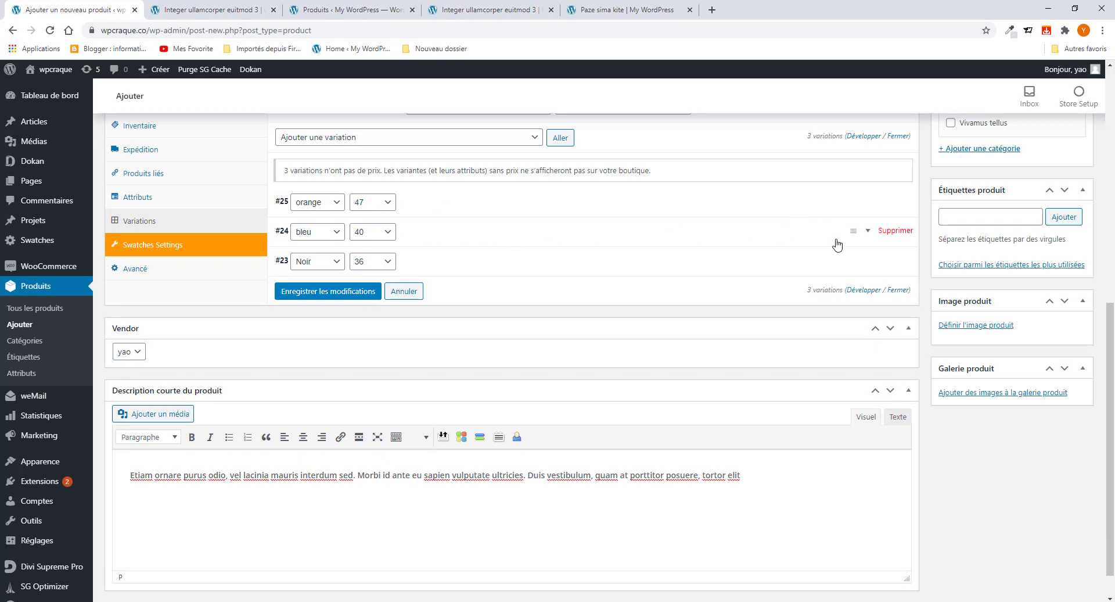
left_click(867, 235)
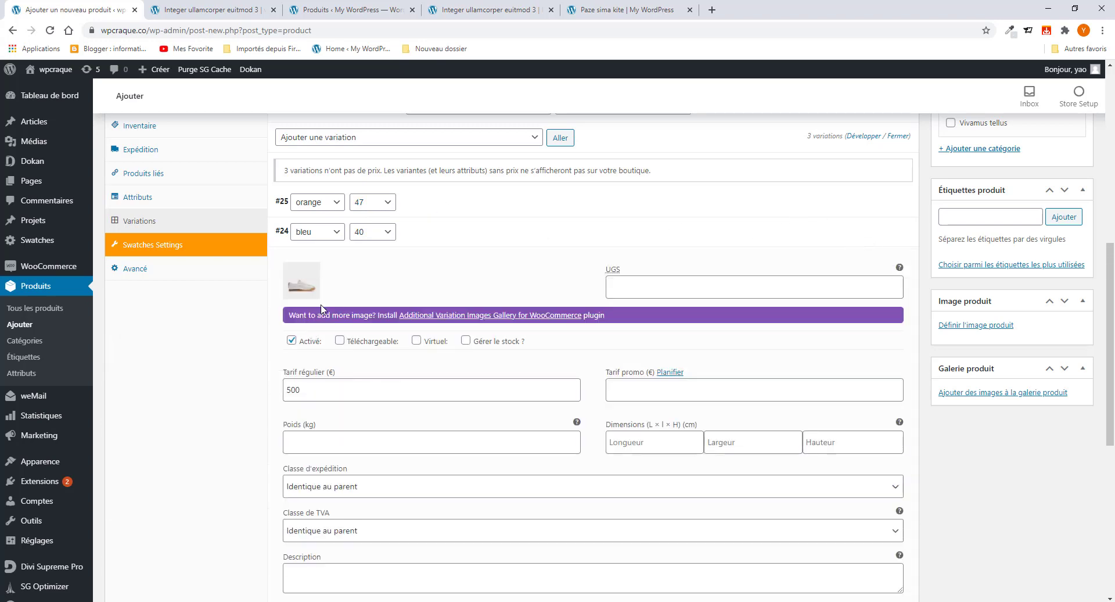
left_click(301, 283)
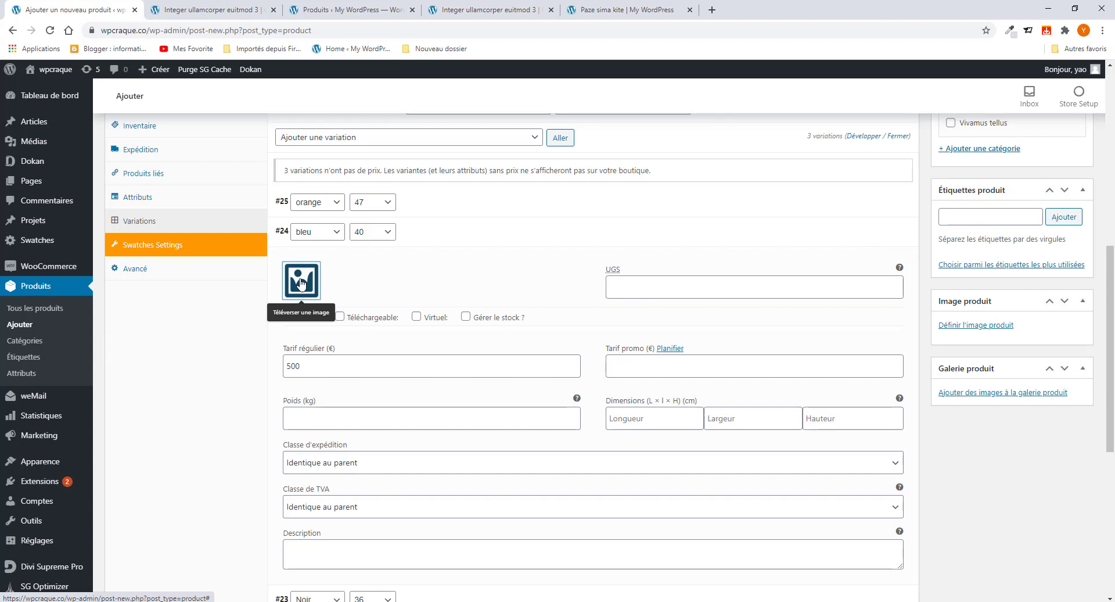
left_click(301, 284)
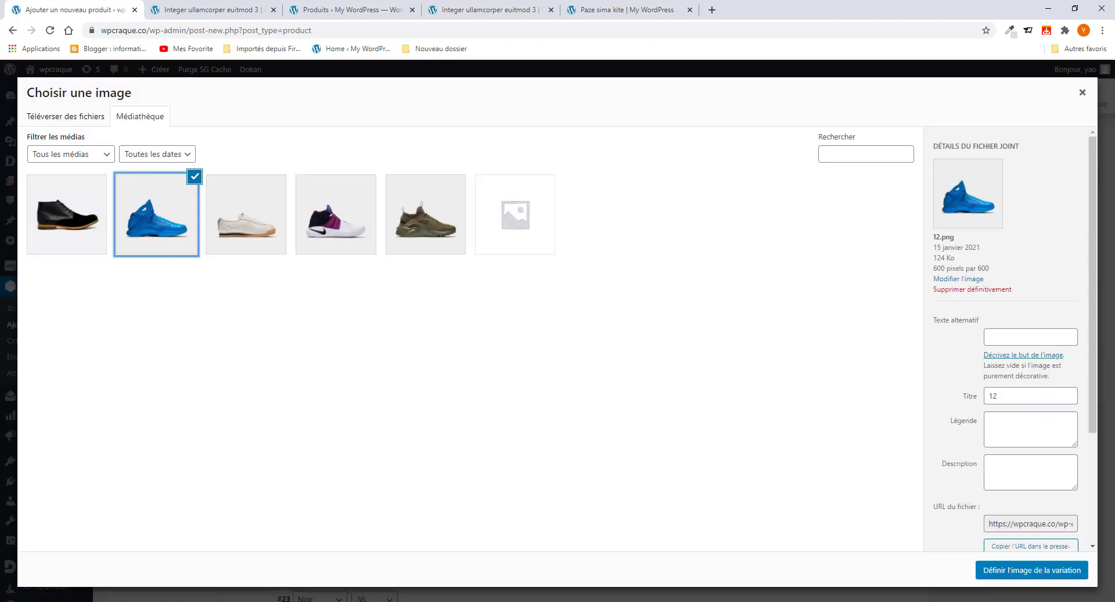
left_click(1005, 570)
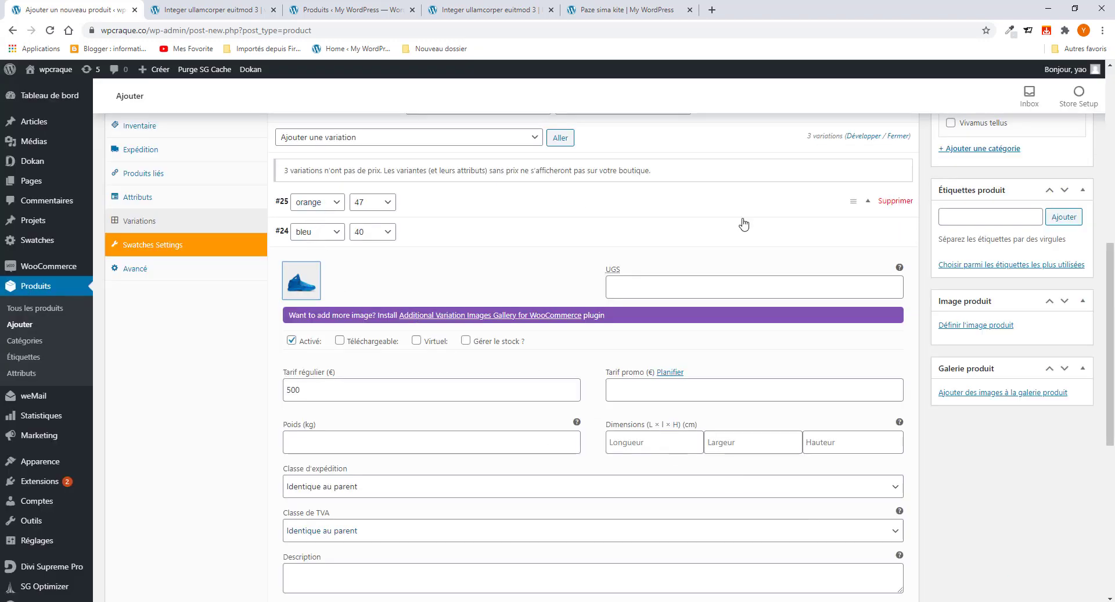
left_click(868, 234)
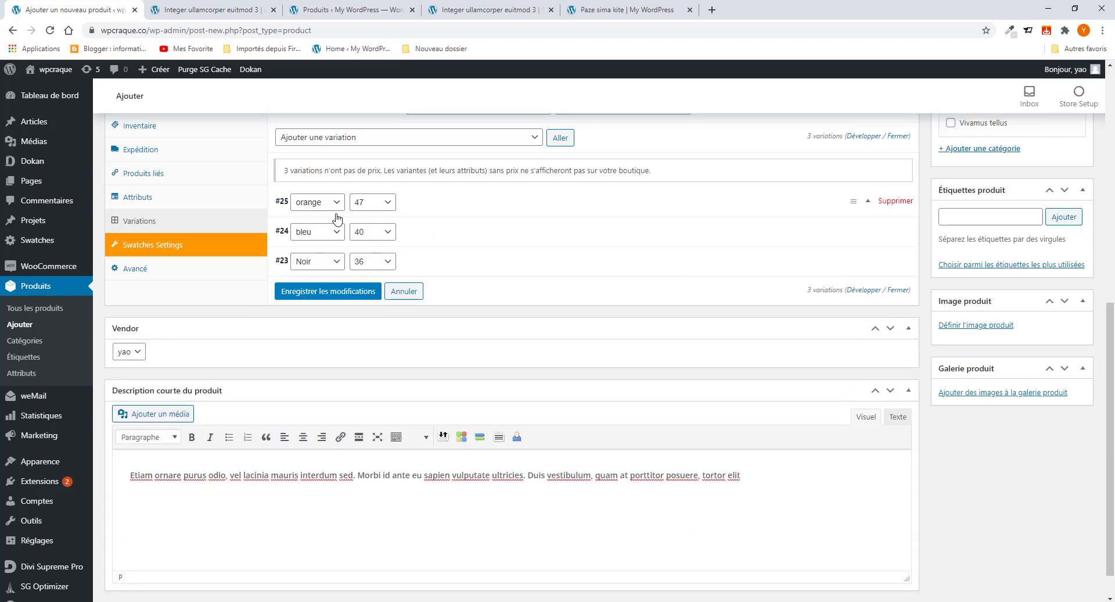
Step: Set the orange 47 variation's image to the olive shoe, 10.png, and save the variation changes
left_click(869, 201)
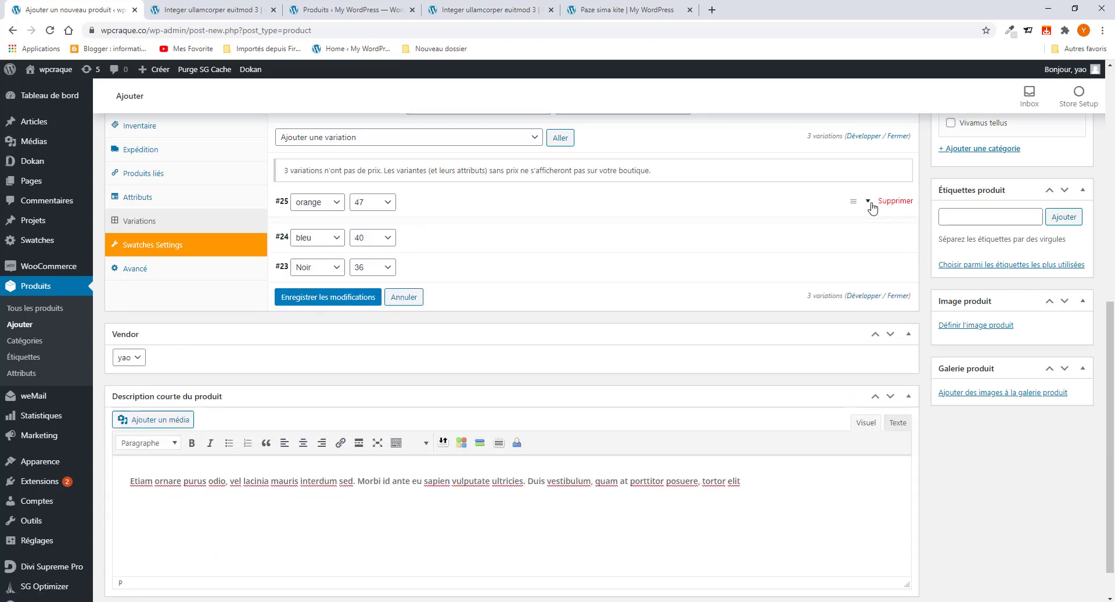
left_click(293, 261)
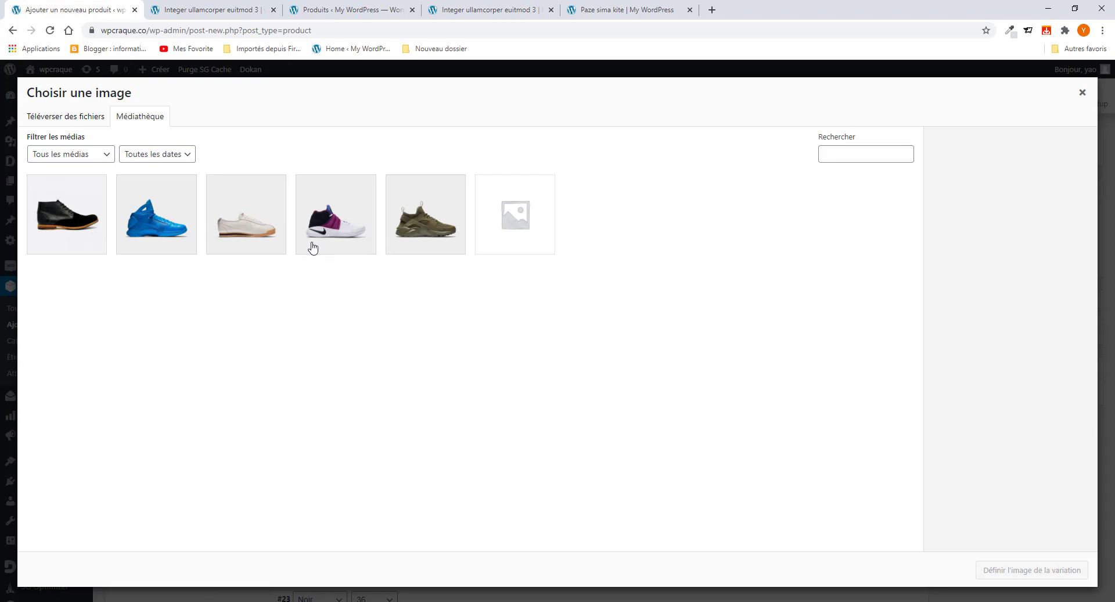
left_click(421, 228)
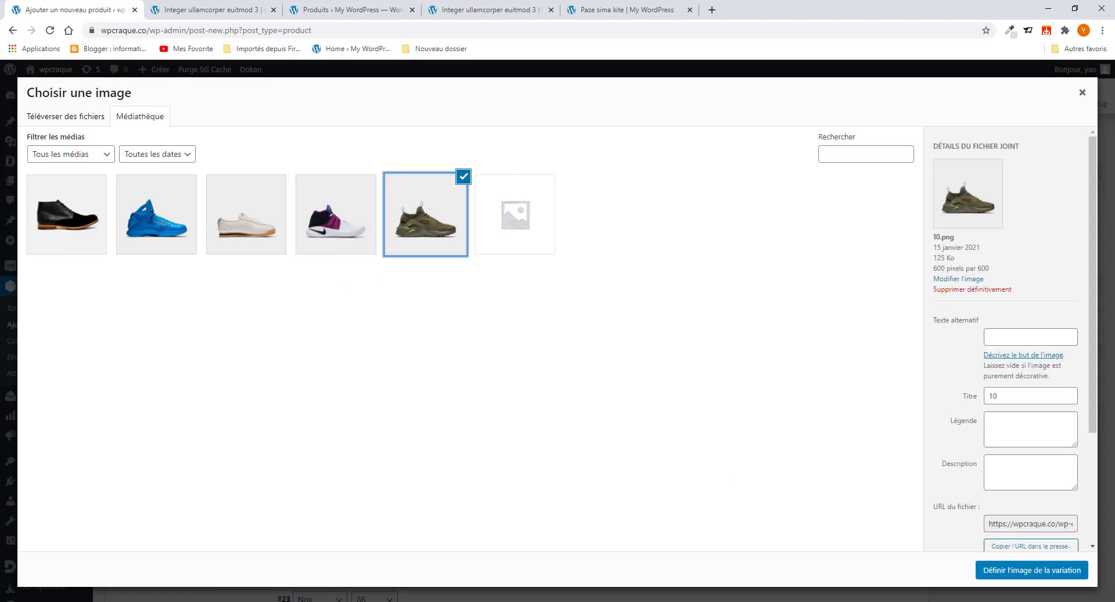
left_click(1022, 575)
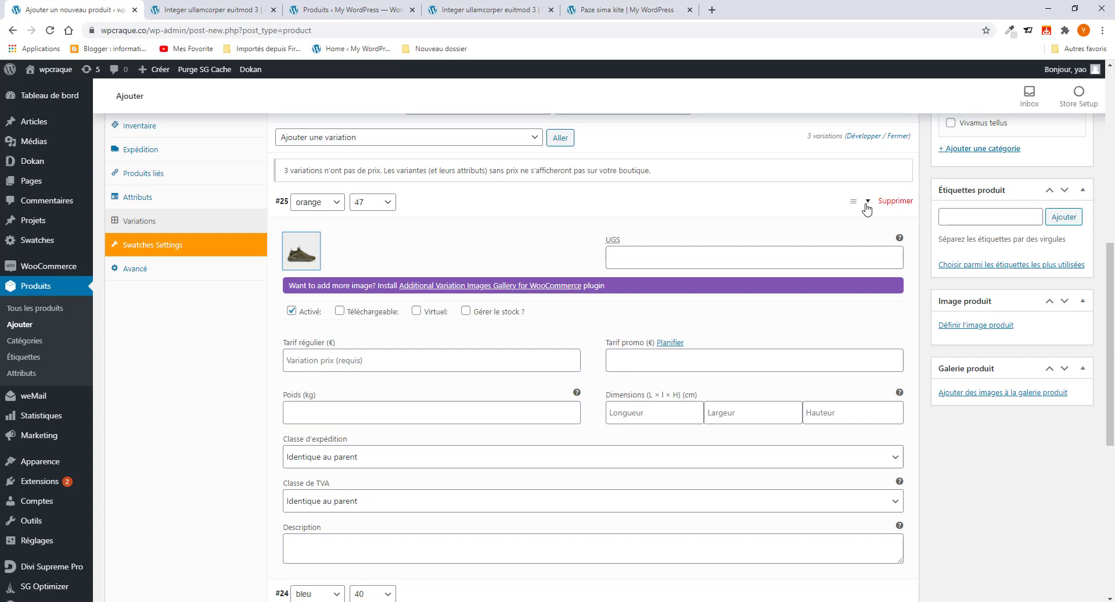
left_click(867, 204)
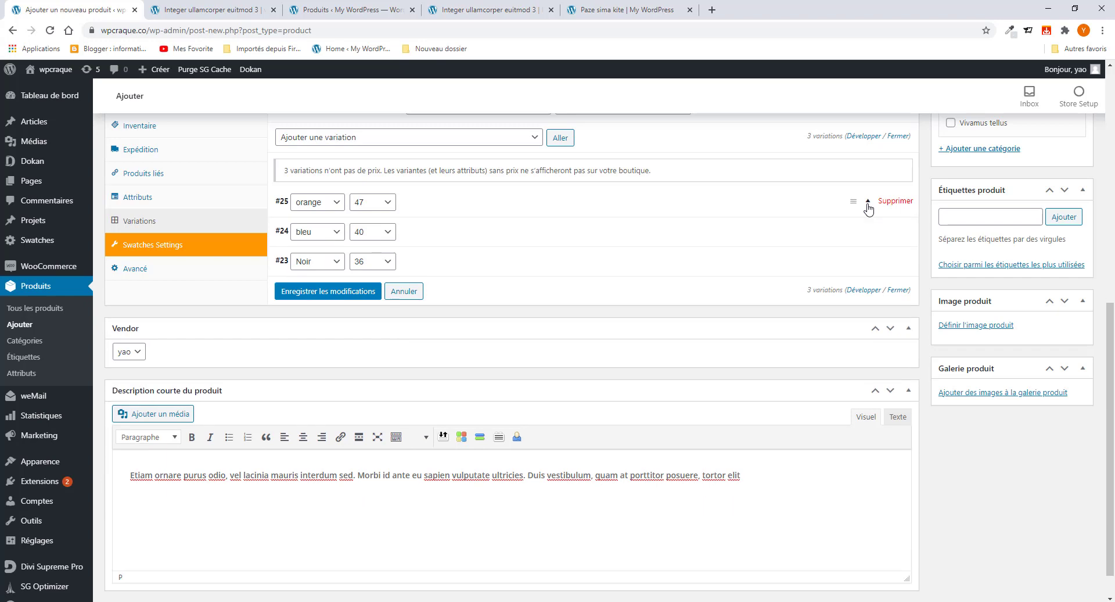
left_click(314, 296)
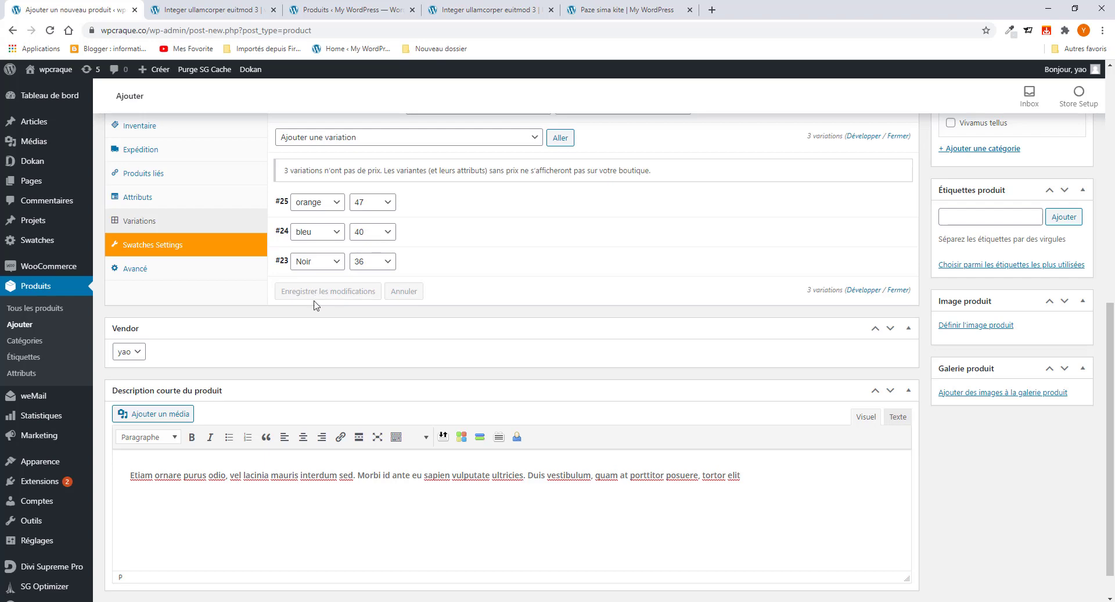
Step: Review the product's advanced options for the order note, menu order and customer reviews
left_click(137, 274)
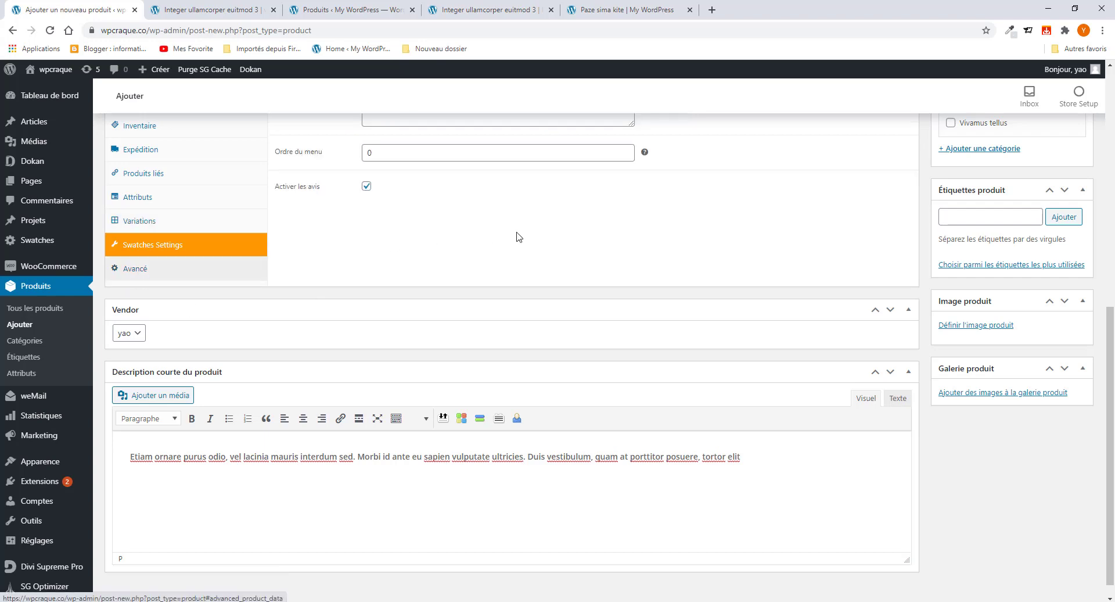
scroll(495, 291, "up", 4)
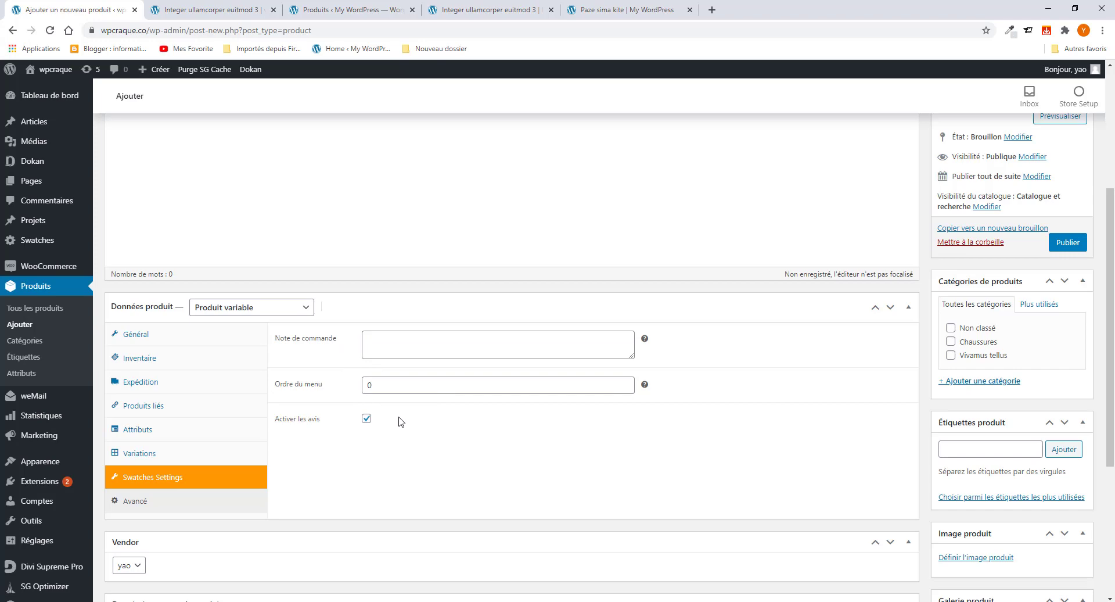
scroll(395, 427, "down", 4)
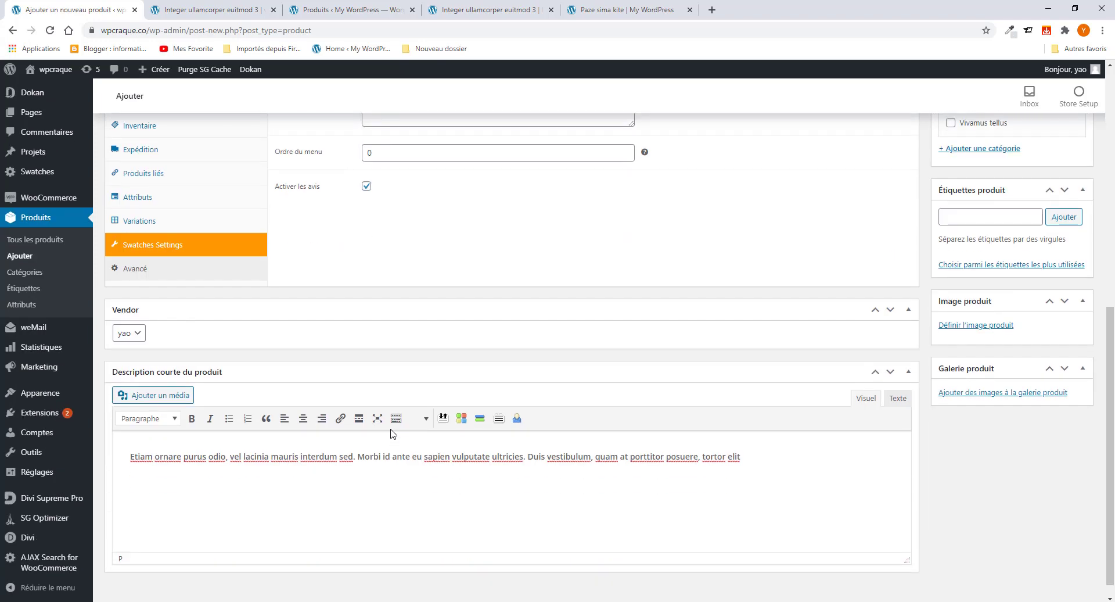
Step: Check the main image on the reference Paze sima kite page and set the new product's image to the blue shoe, 12.png
scroll(974, 435, "up", 2)
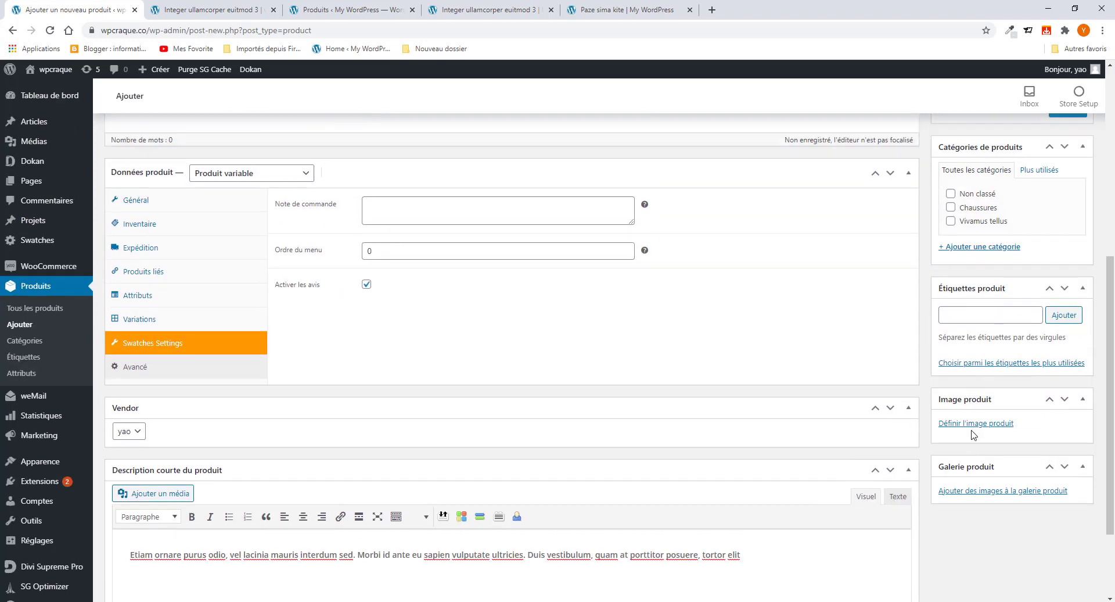
left_click(972, 424)
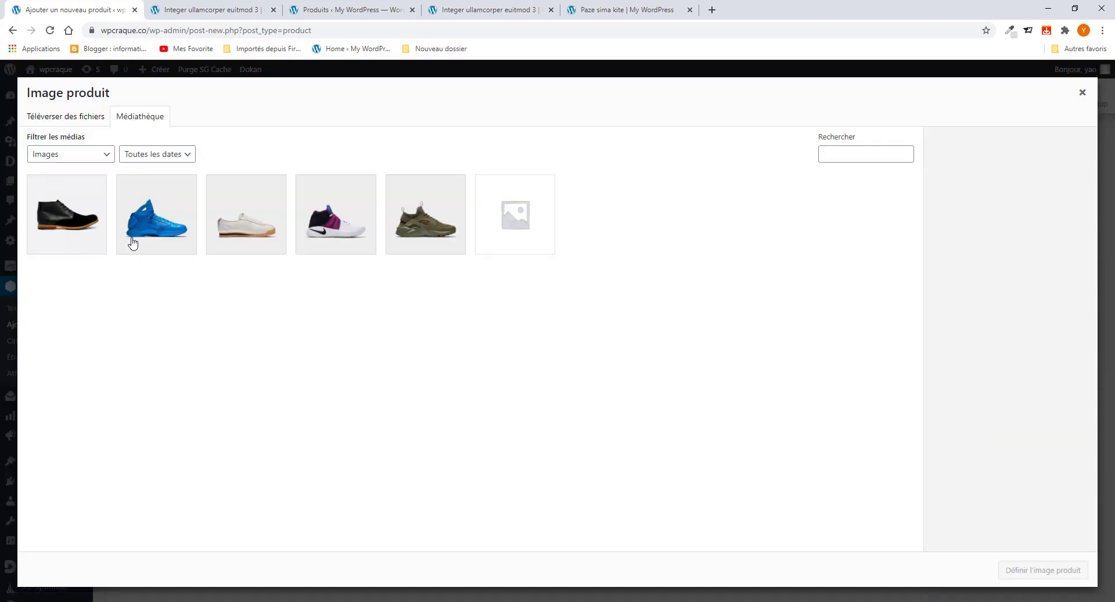
left_click(601, 13)
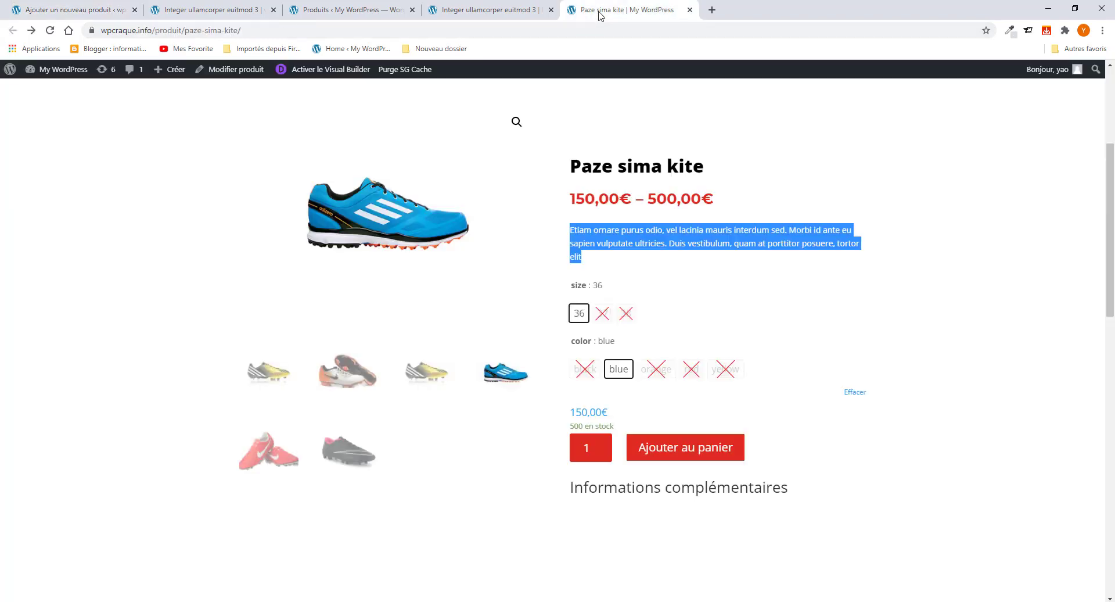
scroll(395, 223, "up", 4)
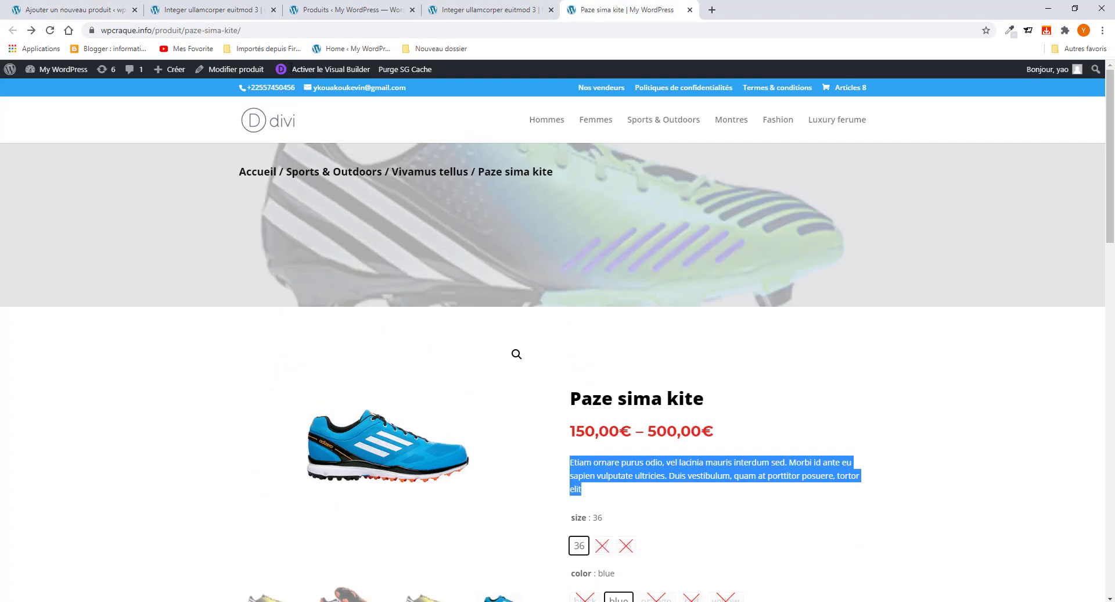
left_click(82, 11)
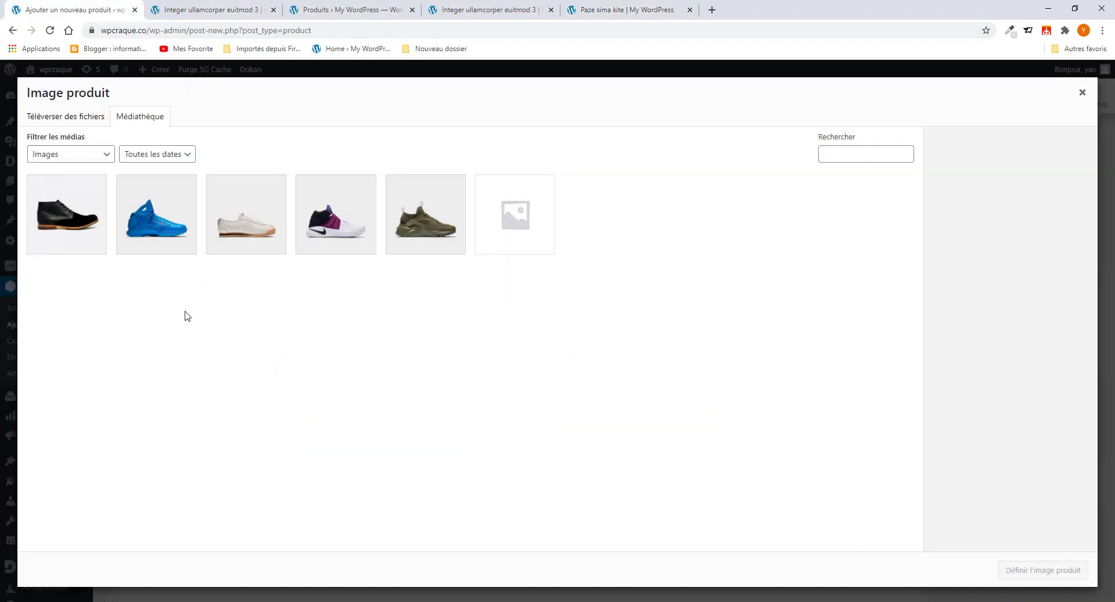
left_click(164, 239)
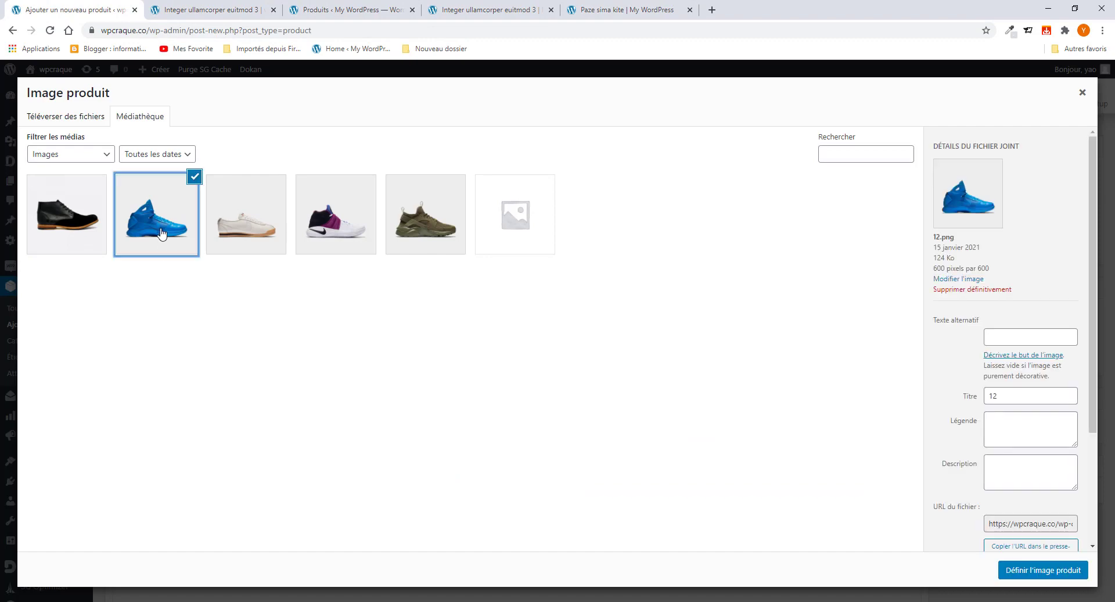
left_click(1011, 569)
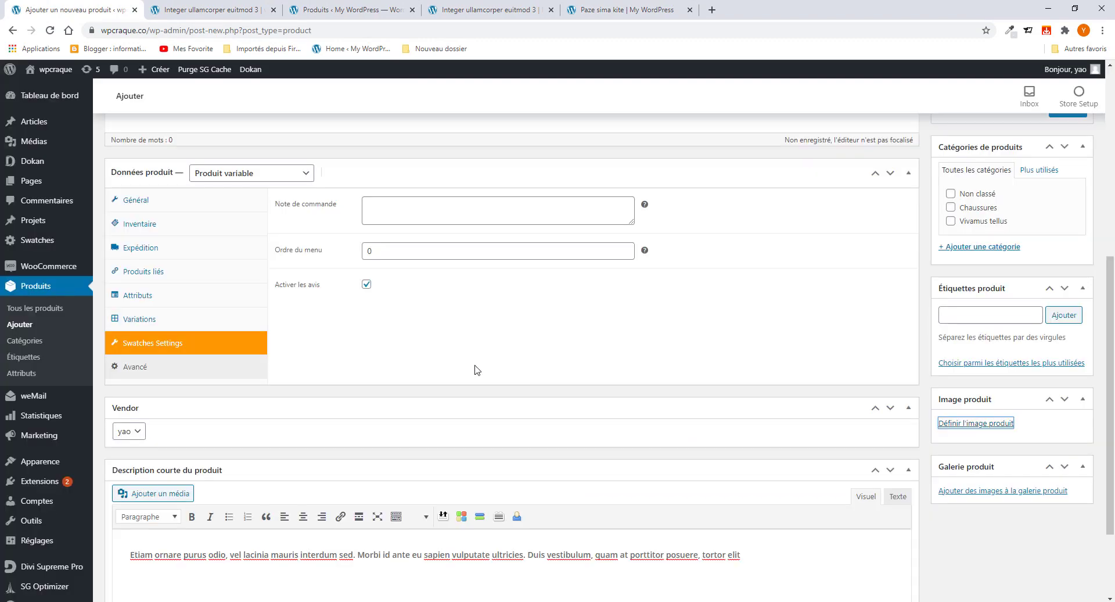
Step: Add the black, blue, white, olive and purple-and-white shoe images from the media library to the product gallery
scroll(1059, 492, "down", 2)
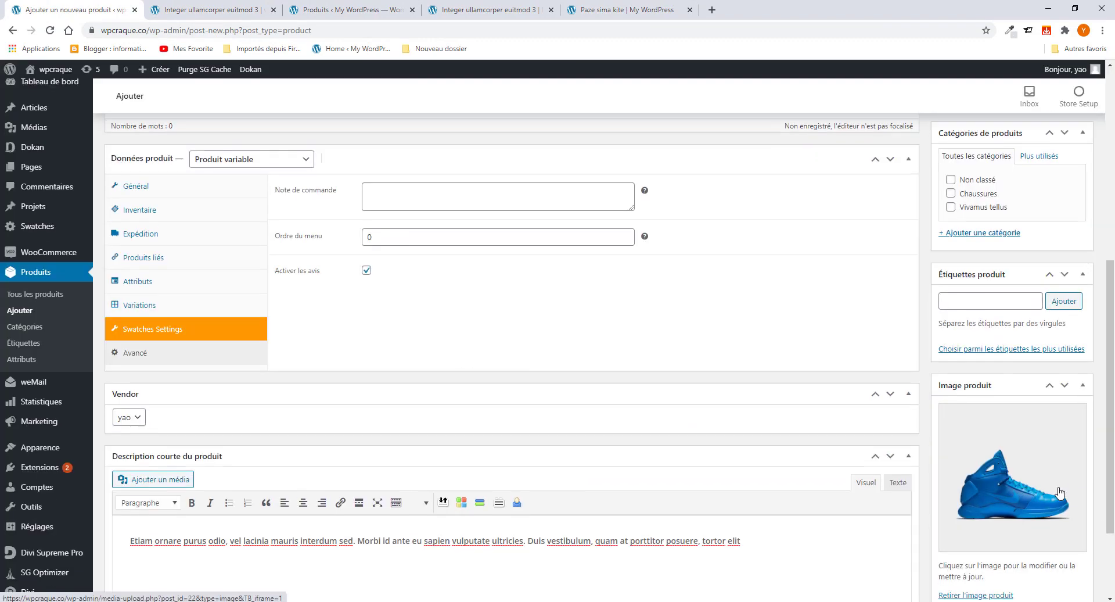
left_click(1010, 542)
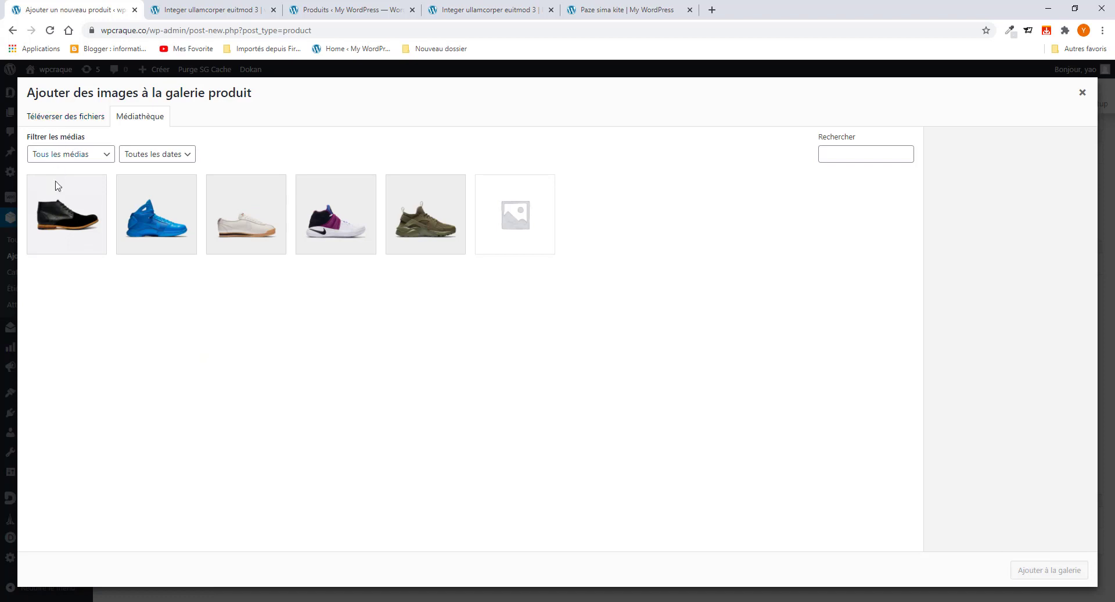
left_click(51, 210)
left_click(144, 216)
left_click(255, 231)
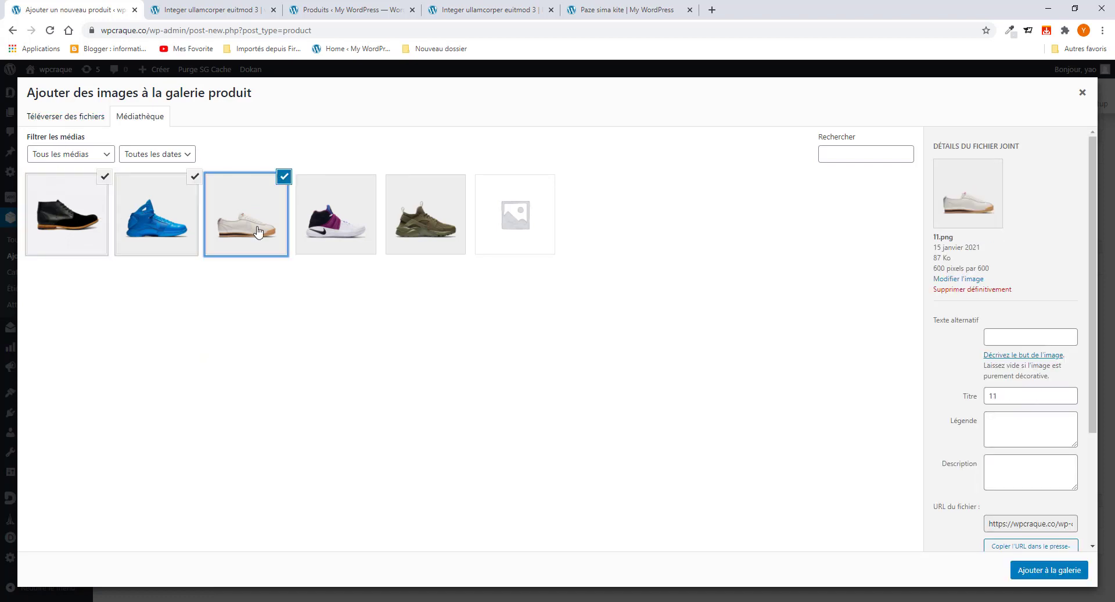
left_click(390, 225)
left_click(351, 230)
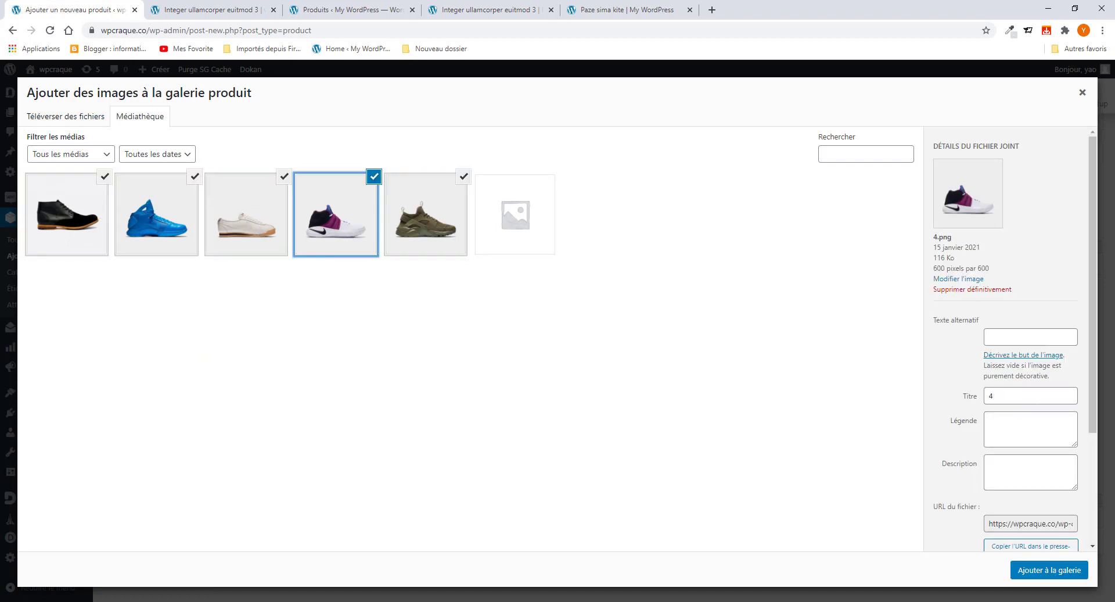
left_click(1053, 570)
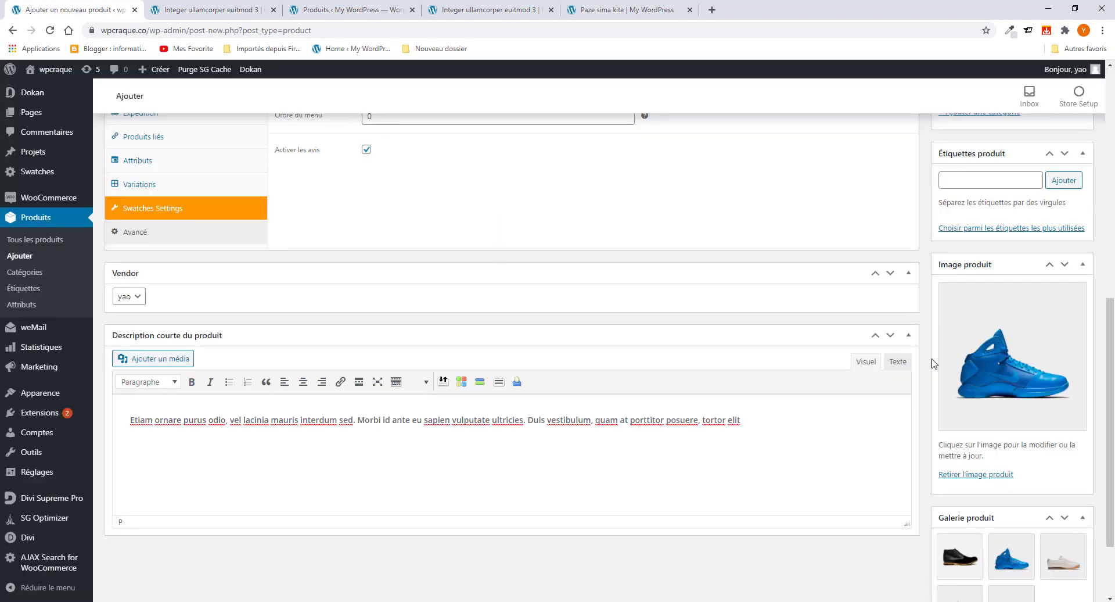
Step: Assign the product to the Chaussures category and publish it
scroll(933, 362, "down", 2)
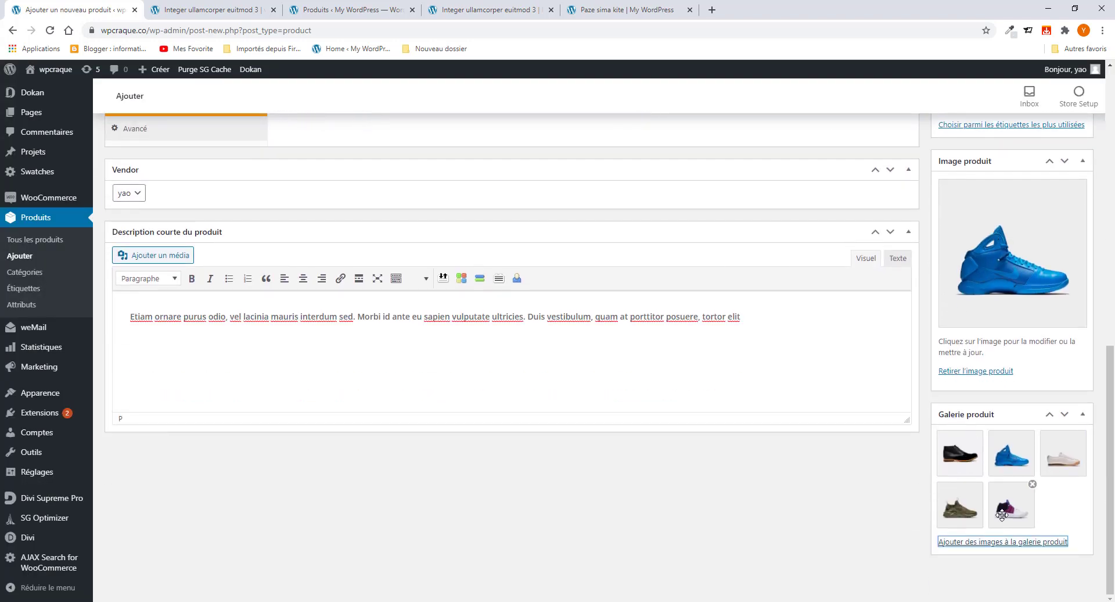
scroll(987, 476, "up", 8)
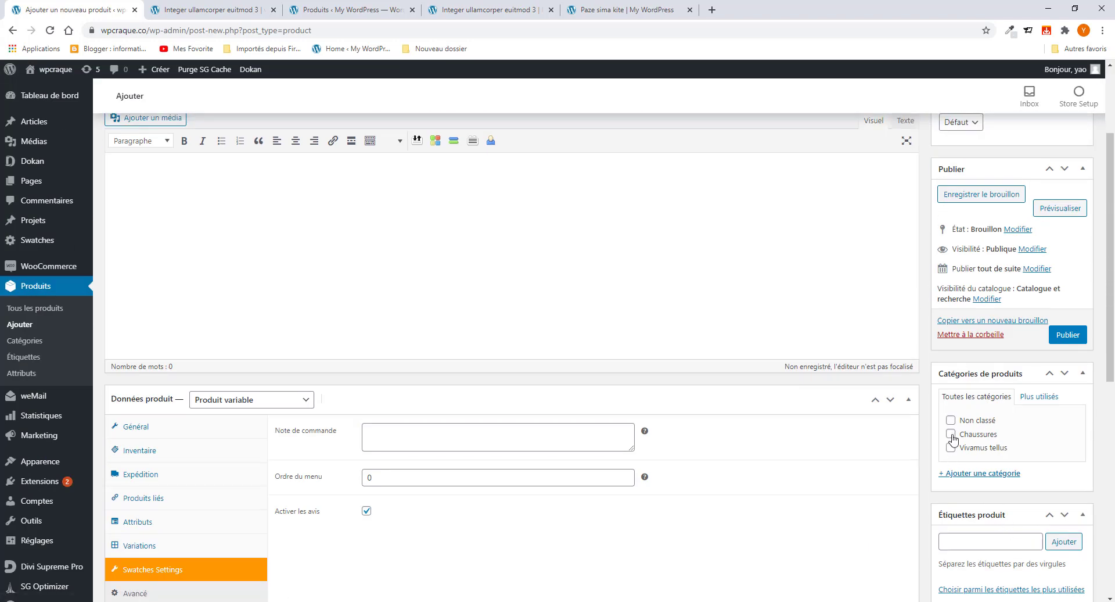
left_click(951, 435)
left_click(1073, 336)
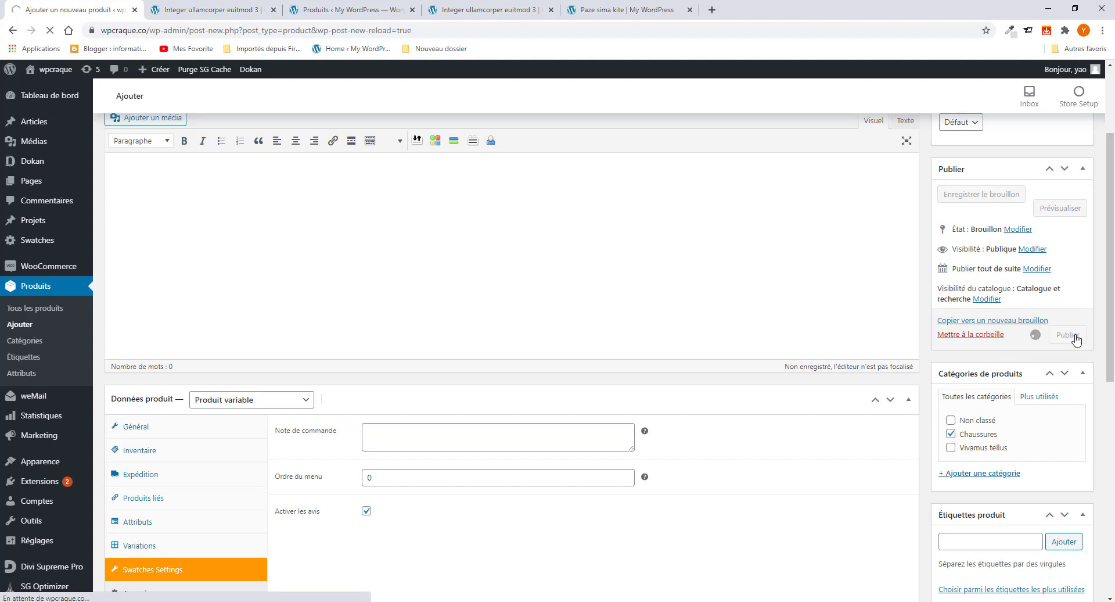
Step: Look over the published product's settings and open its permalink page in a new browser tab
scroll(971, 455, "down", 15)
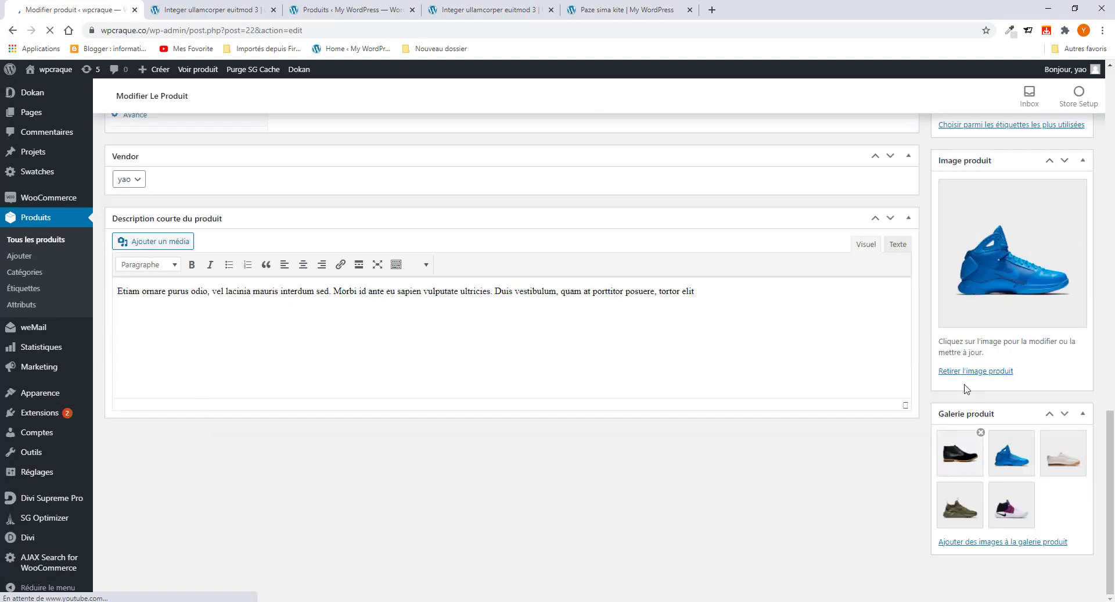
scroll(970, 400, "up", 5)
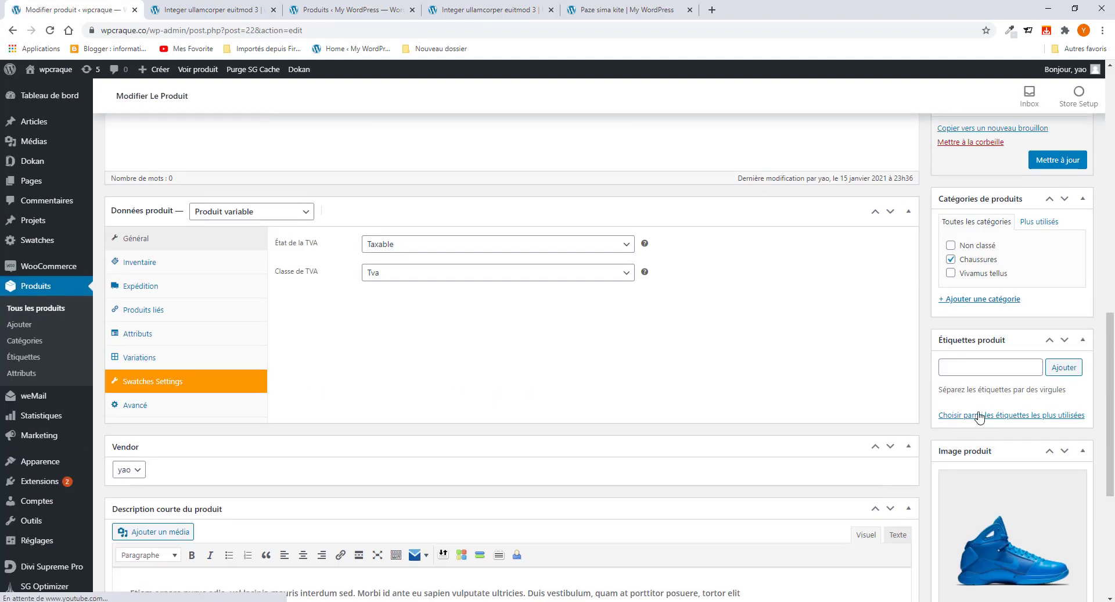
scroll(980, 417, "up", 5)
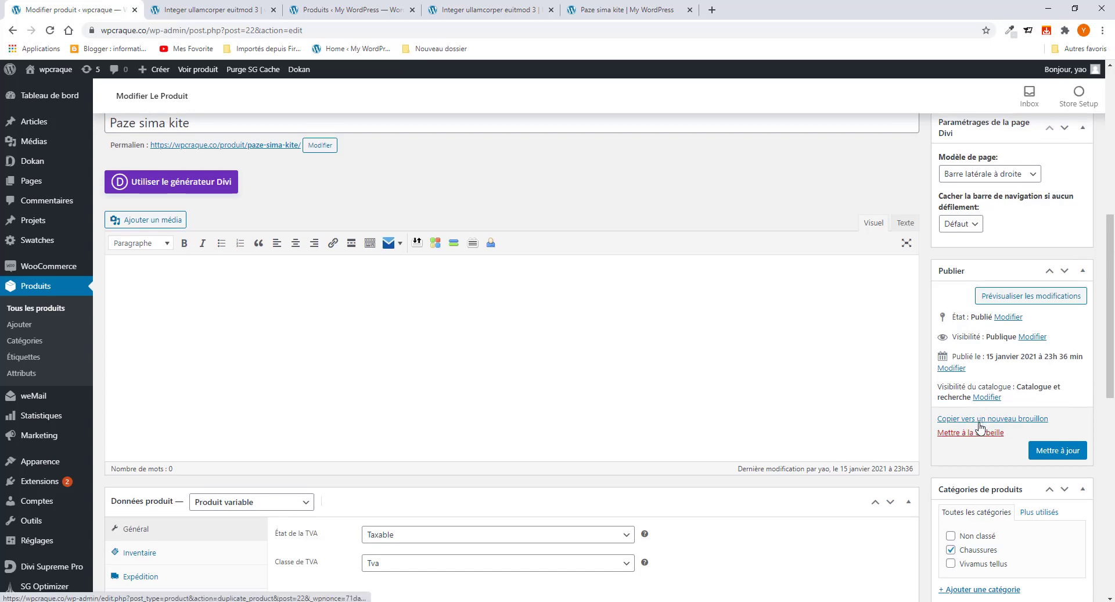
scroll(980, 427, "up", 5)
scroll(341, 262, "down", 4)
scroll(342, 316, "up", 3)
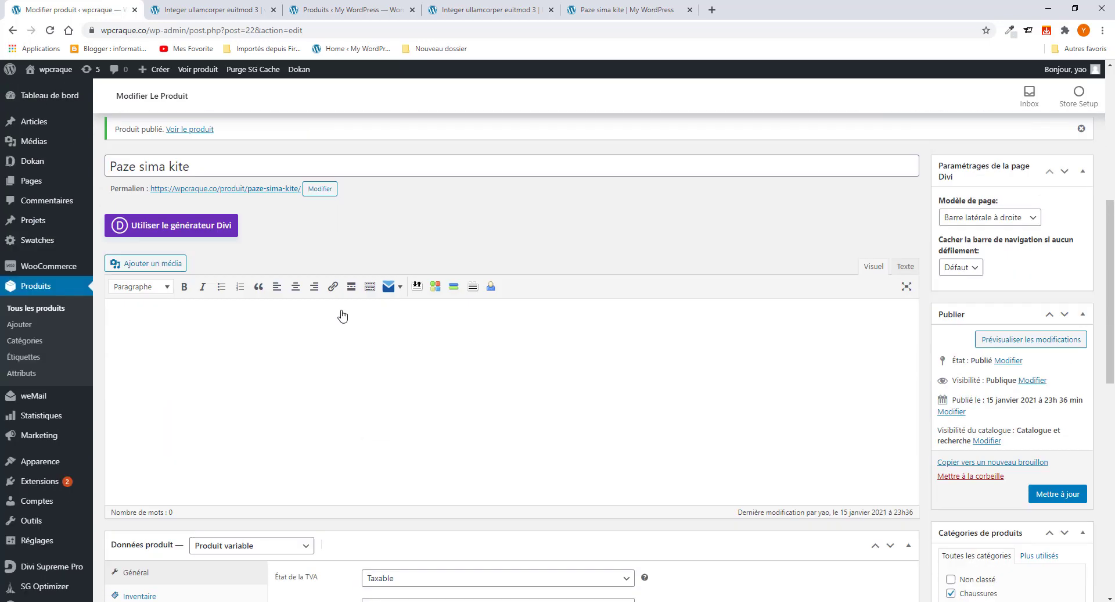
scroll(343, 315, "up", 2)
right_click(211, 259)
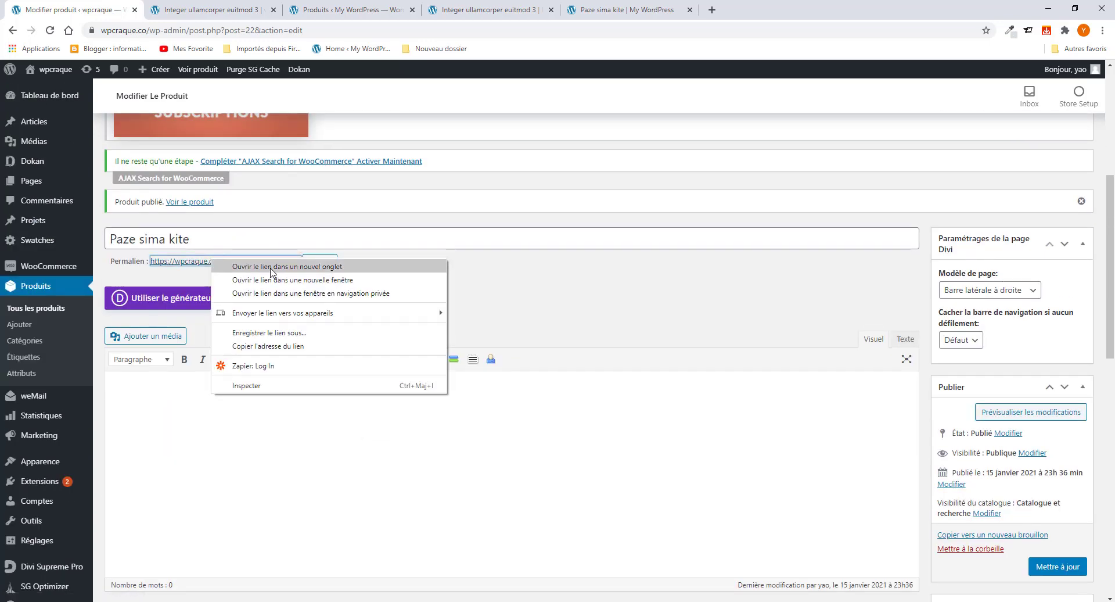
left_click(271, 266)
left_click(225, 11)
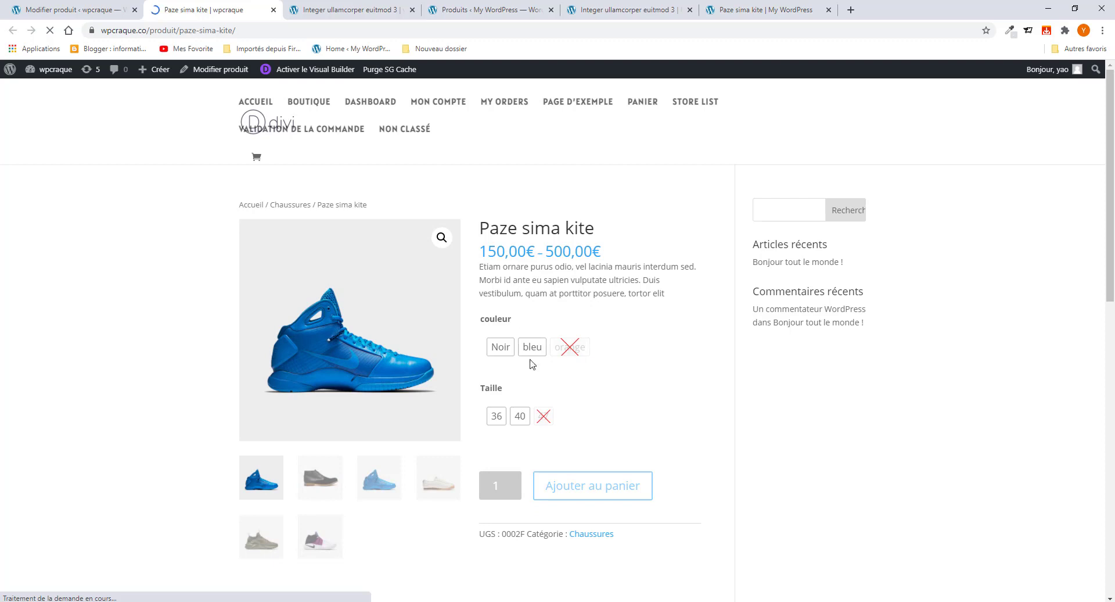
Step: Alternate the couleur choice between bleu and Noir on the product page to check which Taille options each offers
left_click(535, 350)
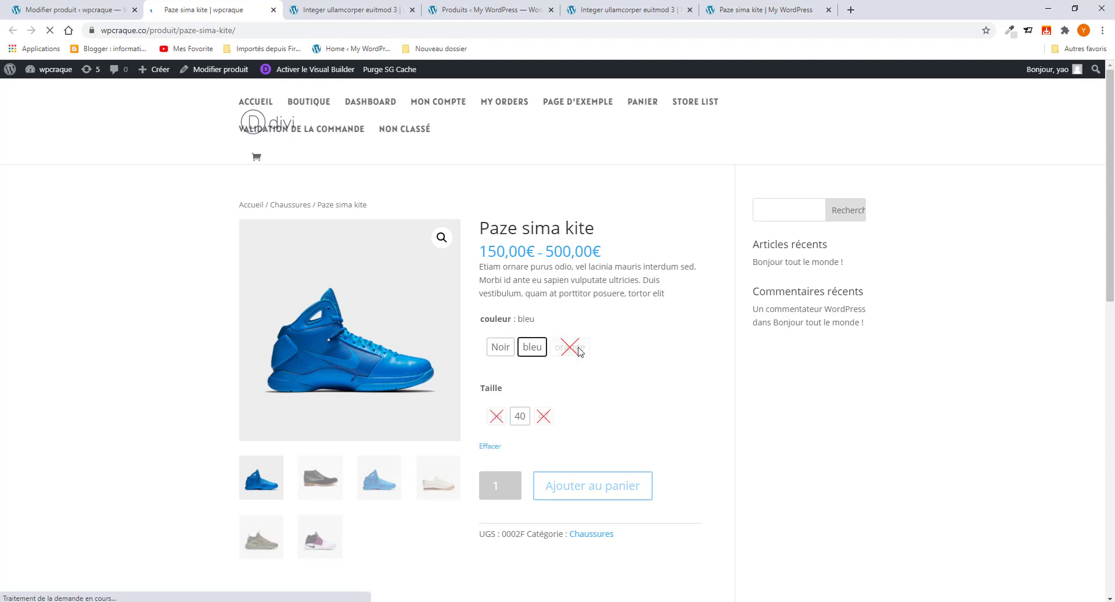
left_click(502, 347)
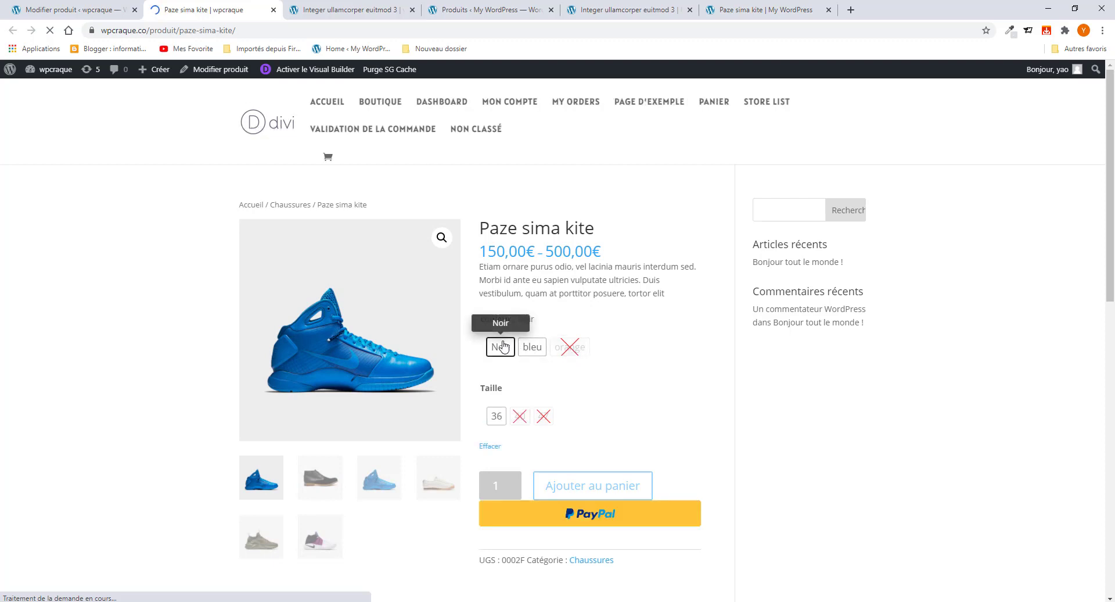
left_click(530, 348)
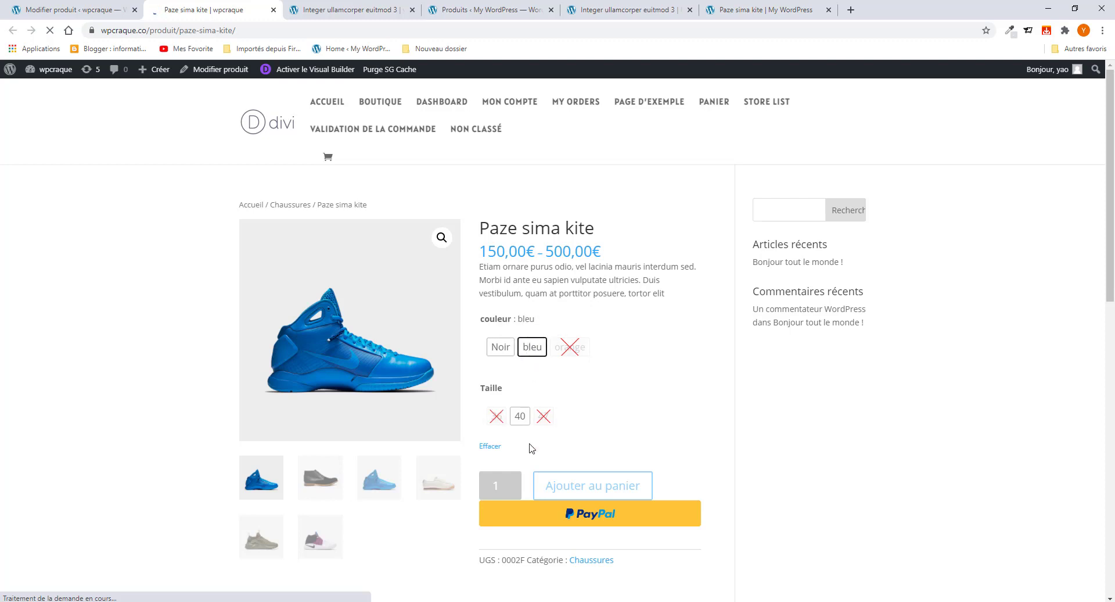
left_click(499, 348)
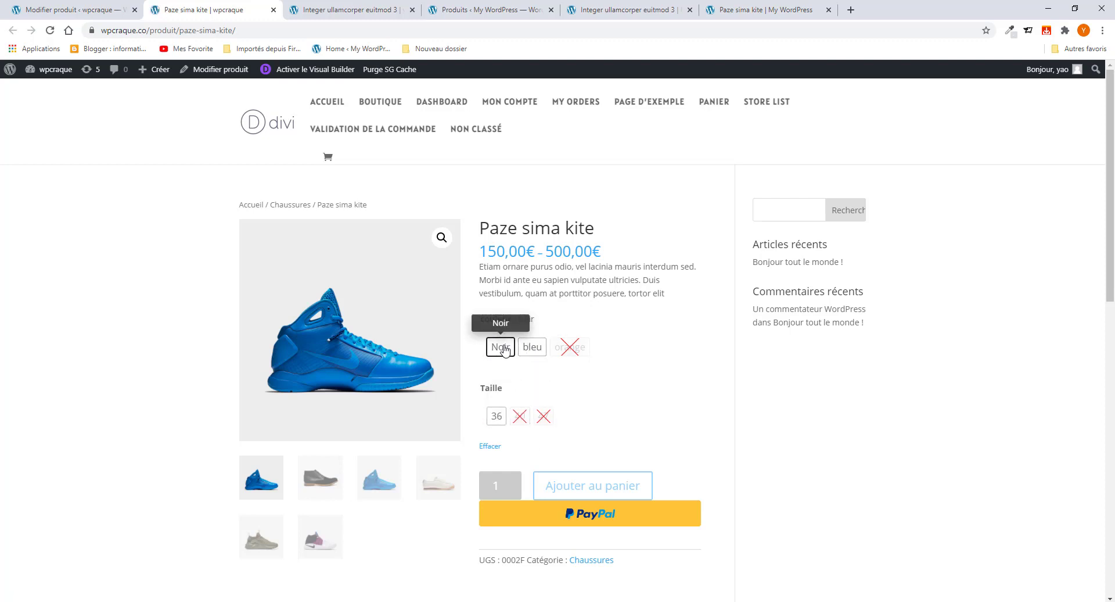
left_click(530, 348)
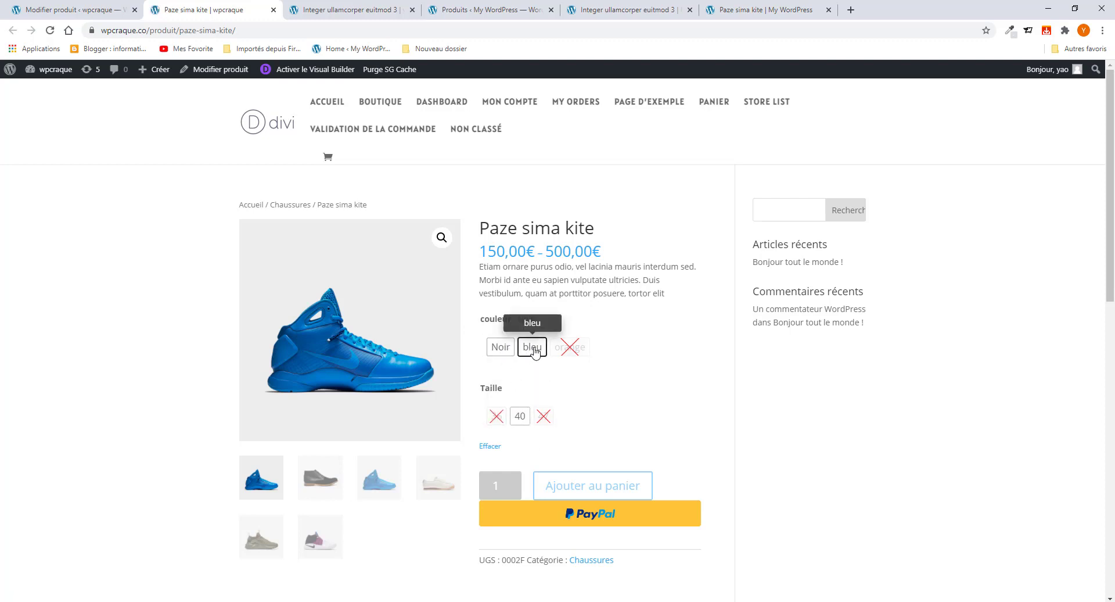
left_click(500, 347)
scroll(473, 415, "down", 3)
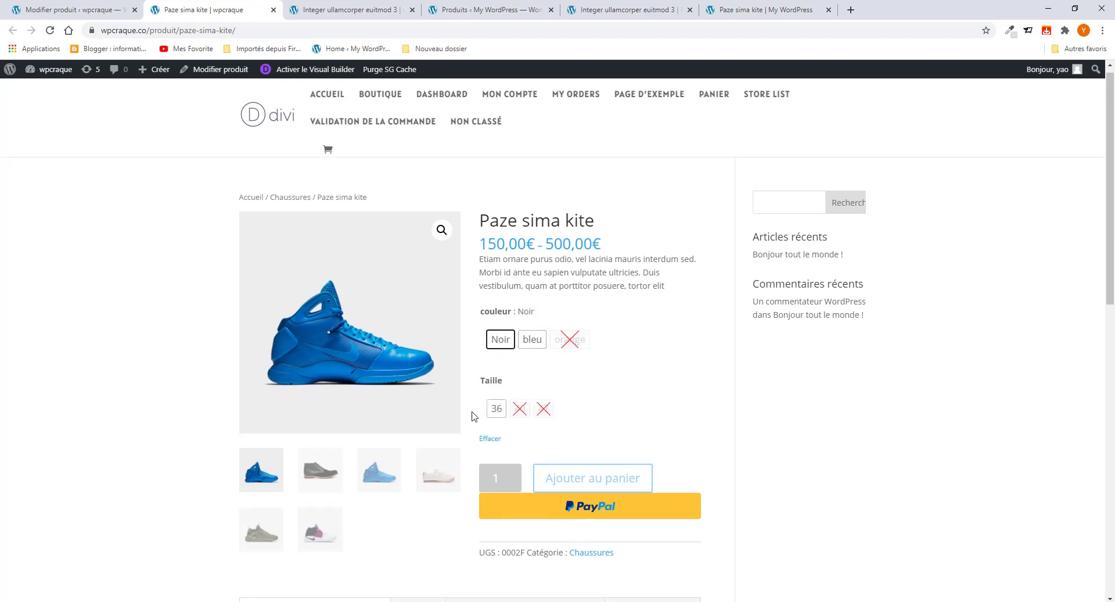
scroll(496, 320, "up", 2)
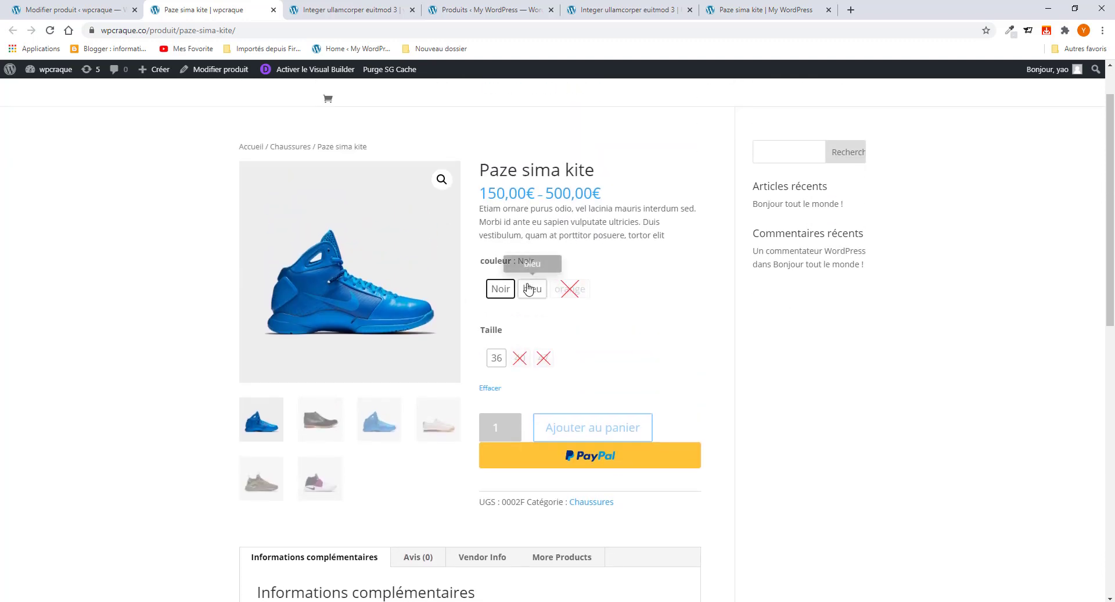
left_click(528, 288)
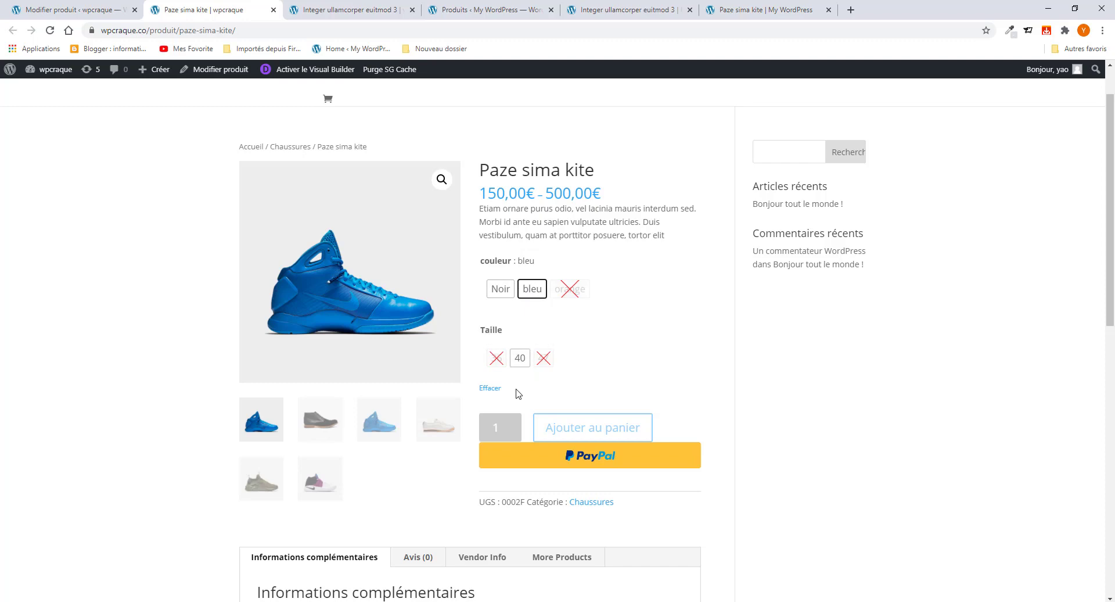
scroll(514, 394, "down", 2)
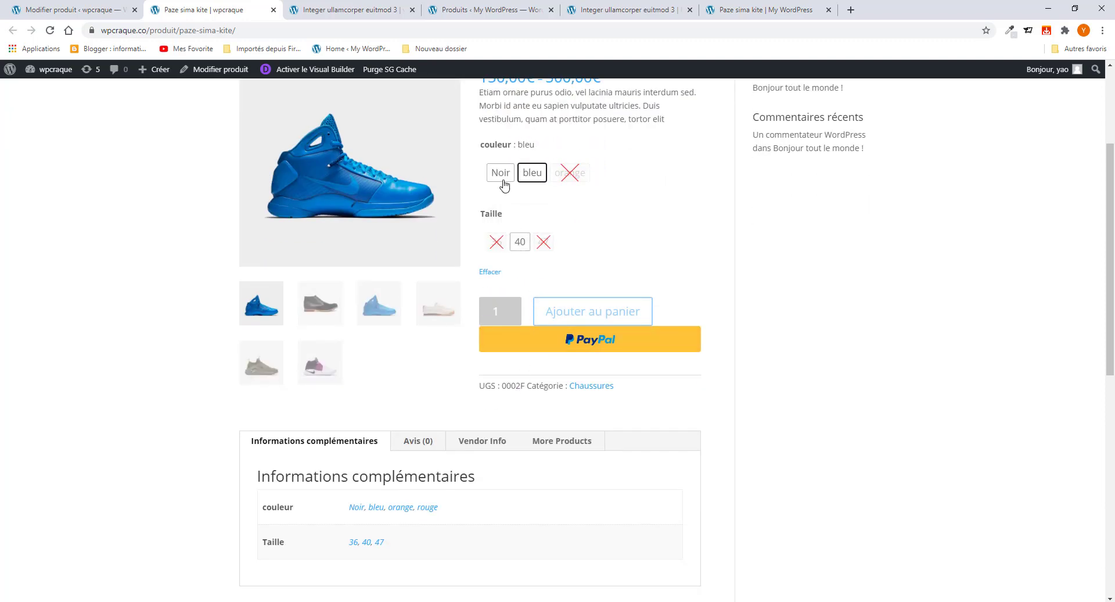
left_click(502, 177)
Step: Choose couleur bleu with Taille 40, check that variation's image, price and stock status, and return to the product editor
left_click(524, 175)
left_click(526, 246)
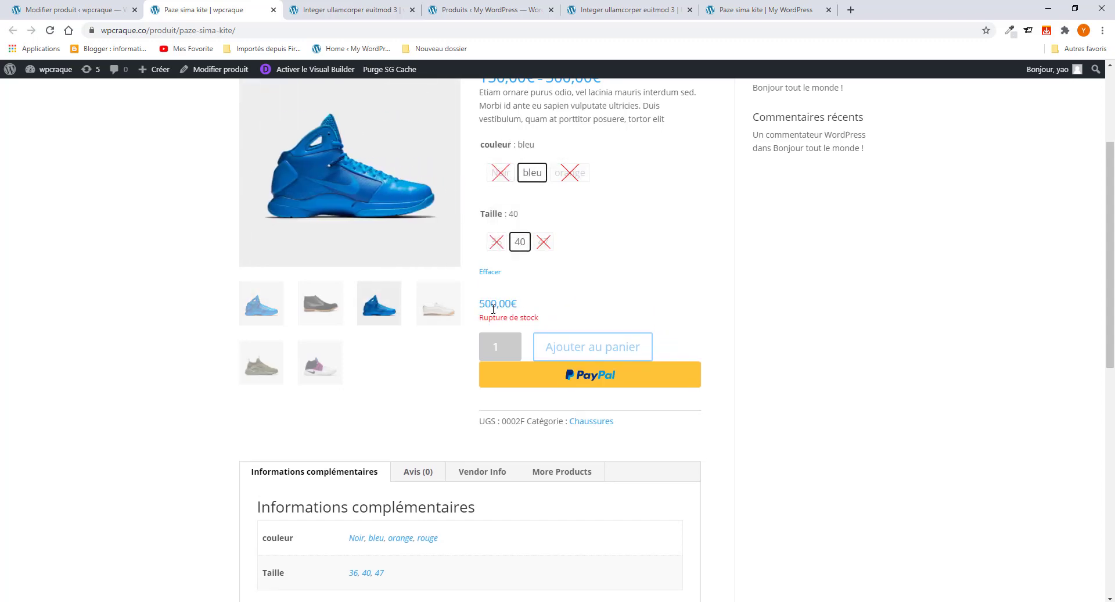
scroll(493, 308, "up", 3)
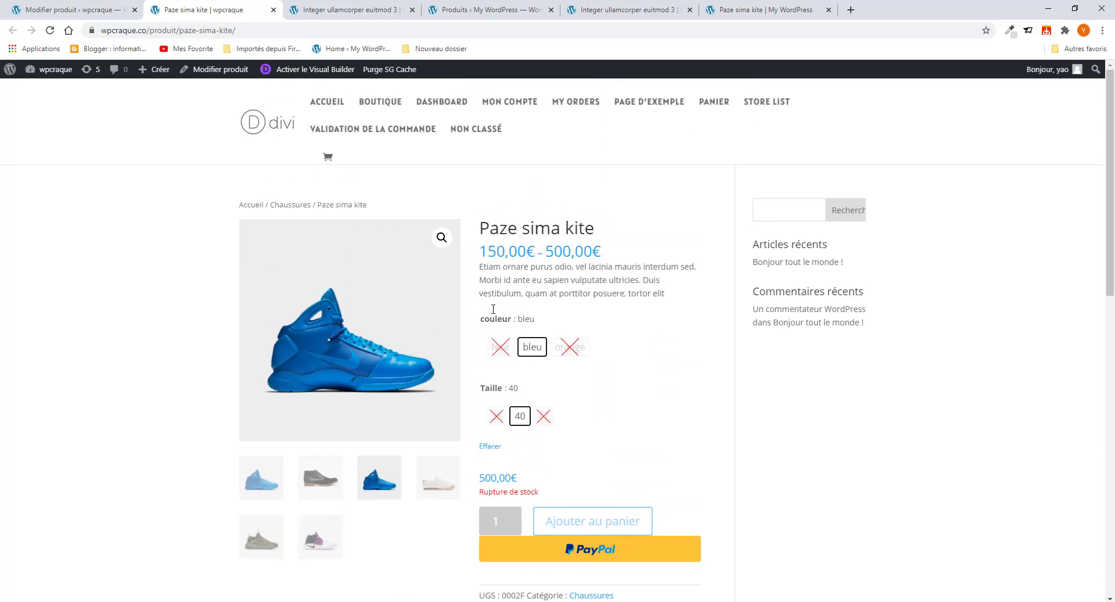
scroll(513, 328, "down", 3)
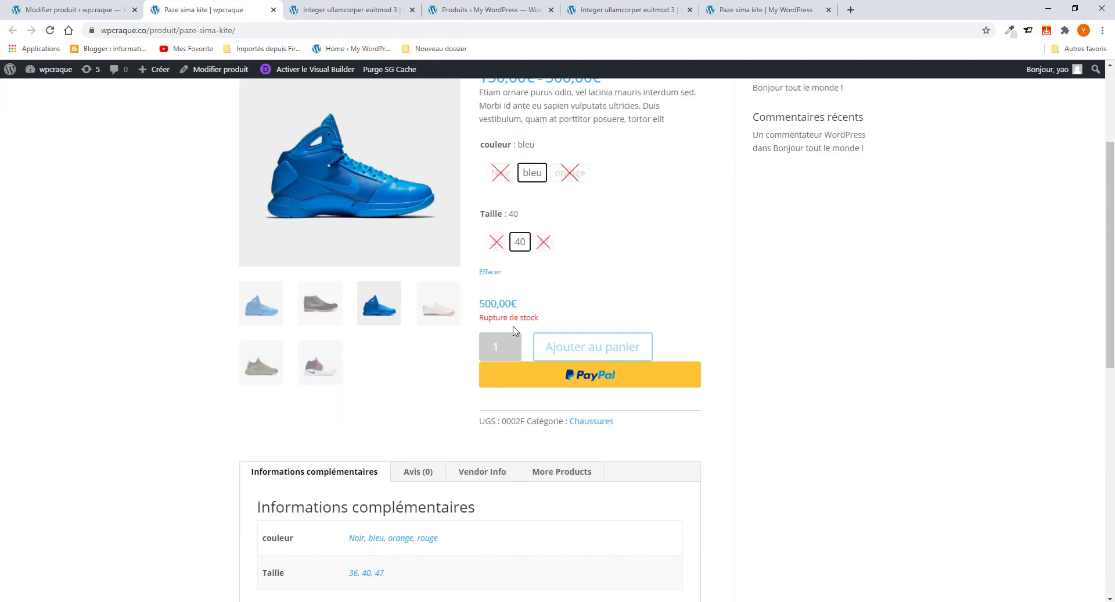
scroll(513, 329, "up", 3)
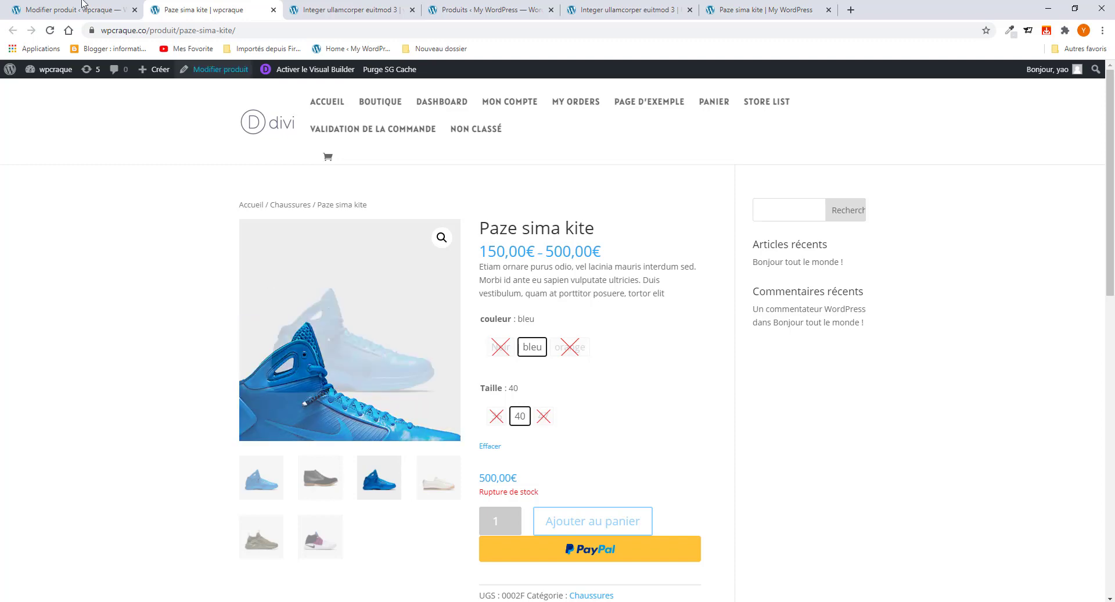
left_click(97, 16)
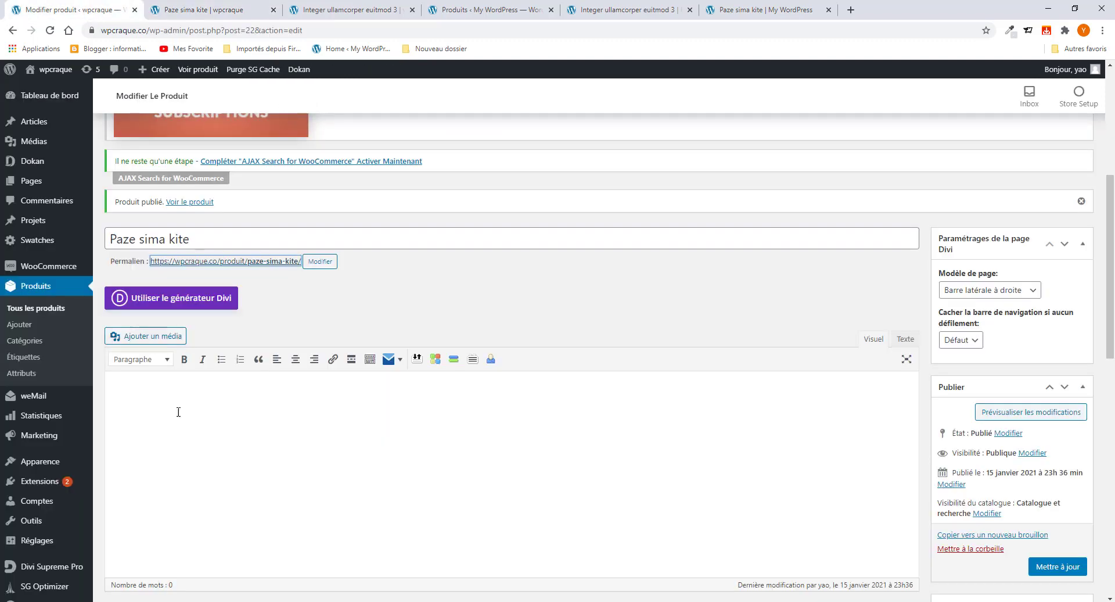